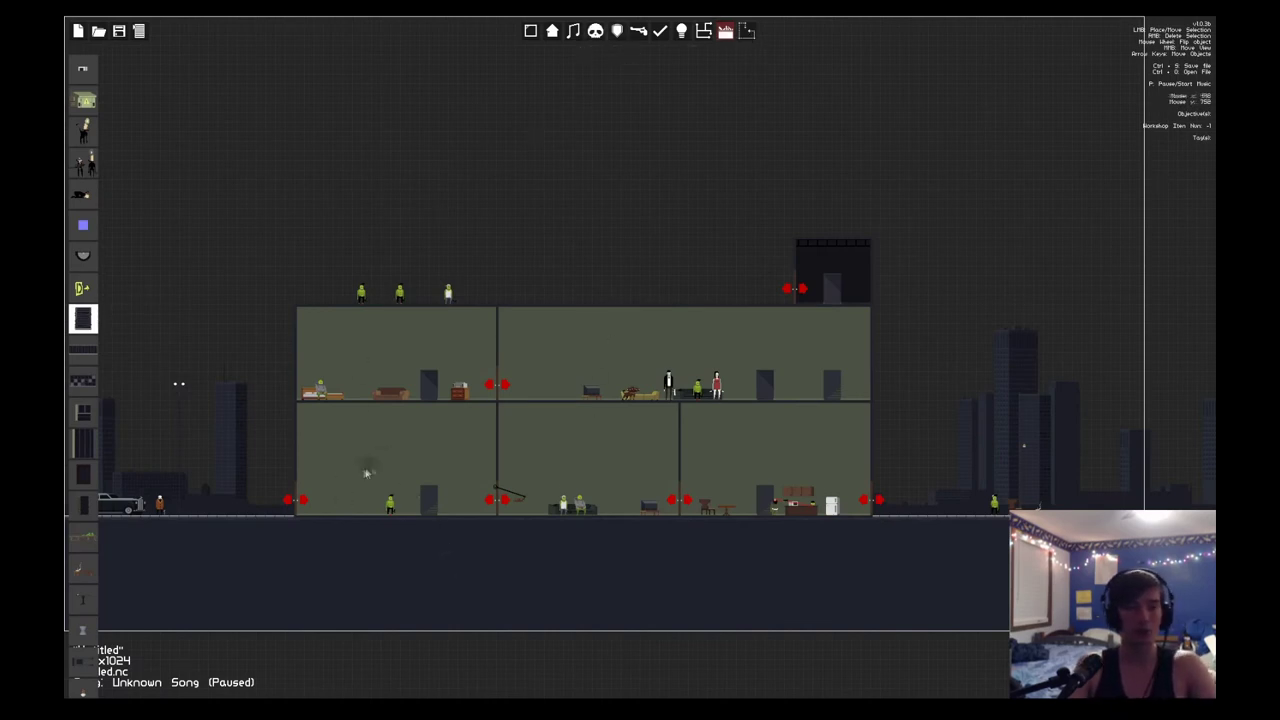
Step: Place windows along the back walls of the rooms on both floors
click(331, 498)
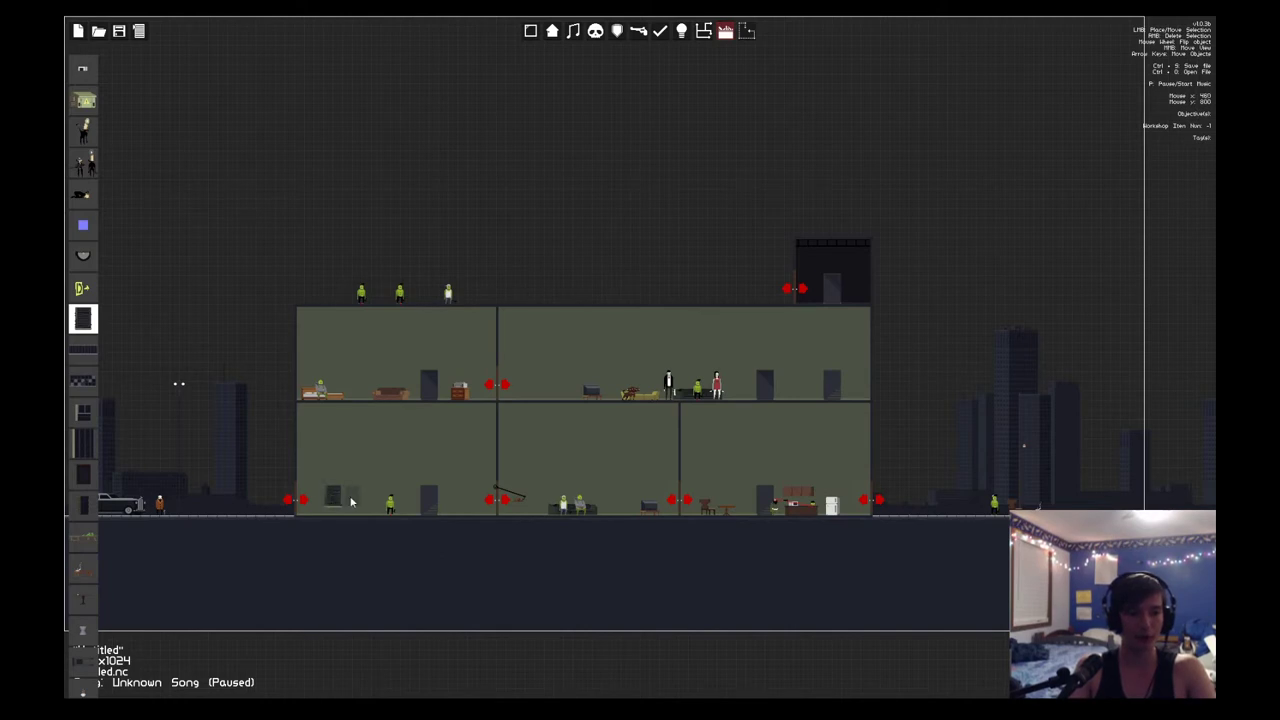
click(351, 502)
Step: Lift the black-suited figure in the large upstairs room, set its Y-scale to Up (-1) and hang it from the ceiling
drag(638, 394, 652, 353)
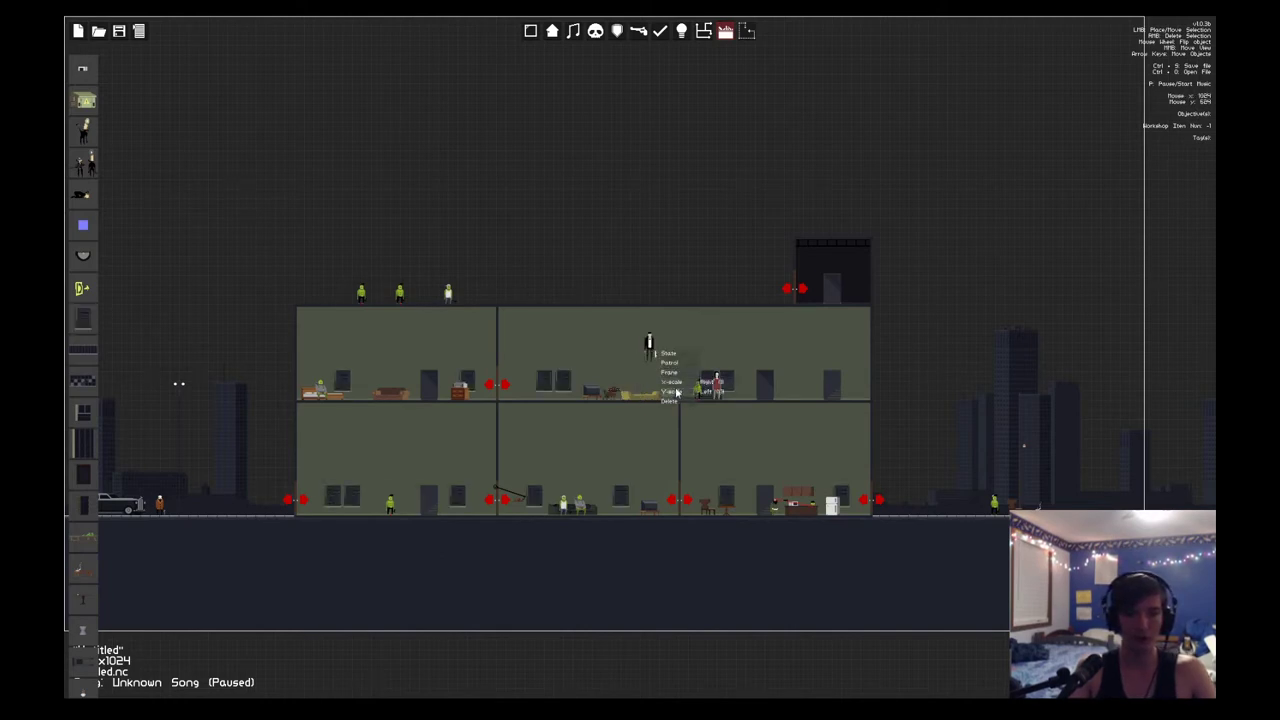
click(656, 357)
click(656, 359)
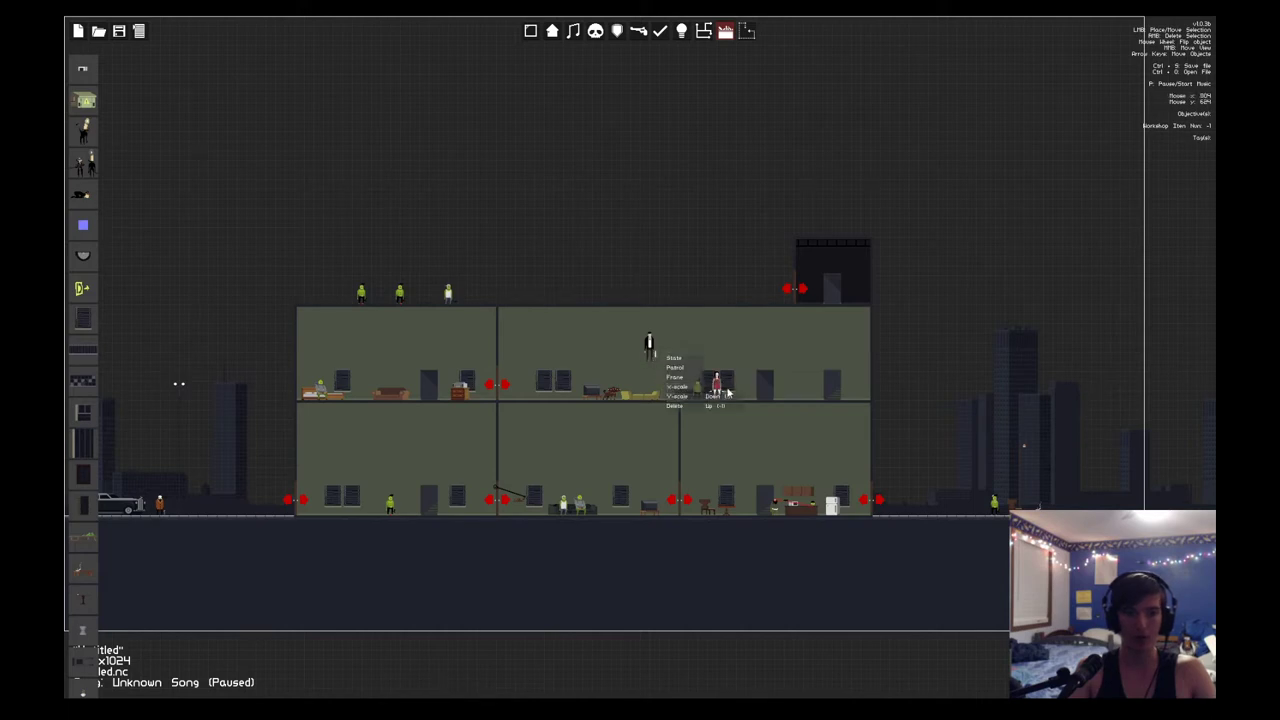
click(727, 396)
click(656, 359)
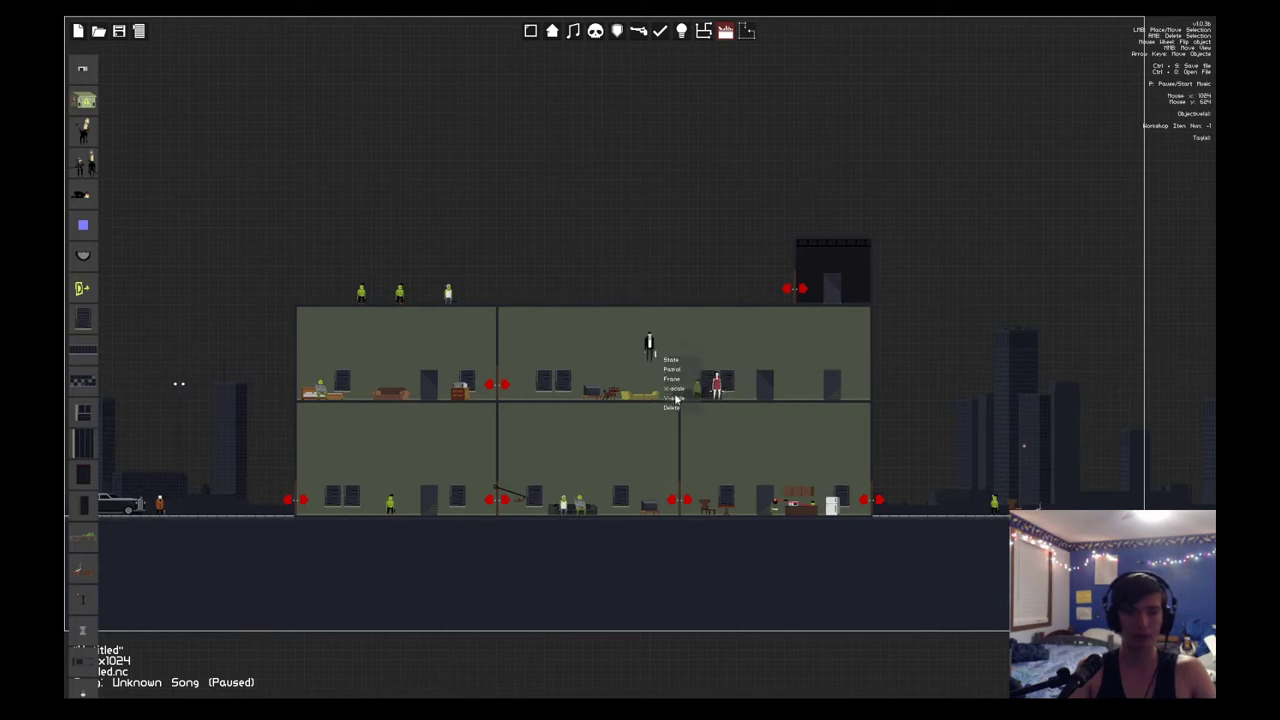
click(679, 399)
click(712, 405)
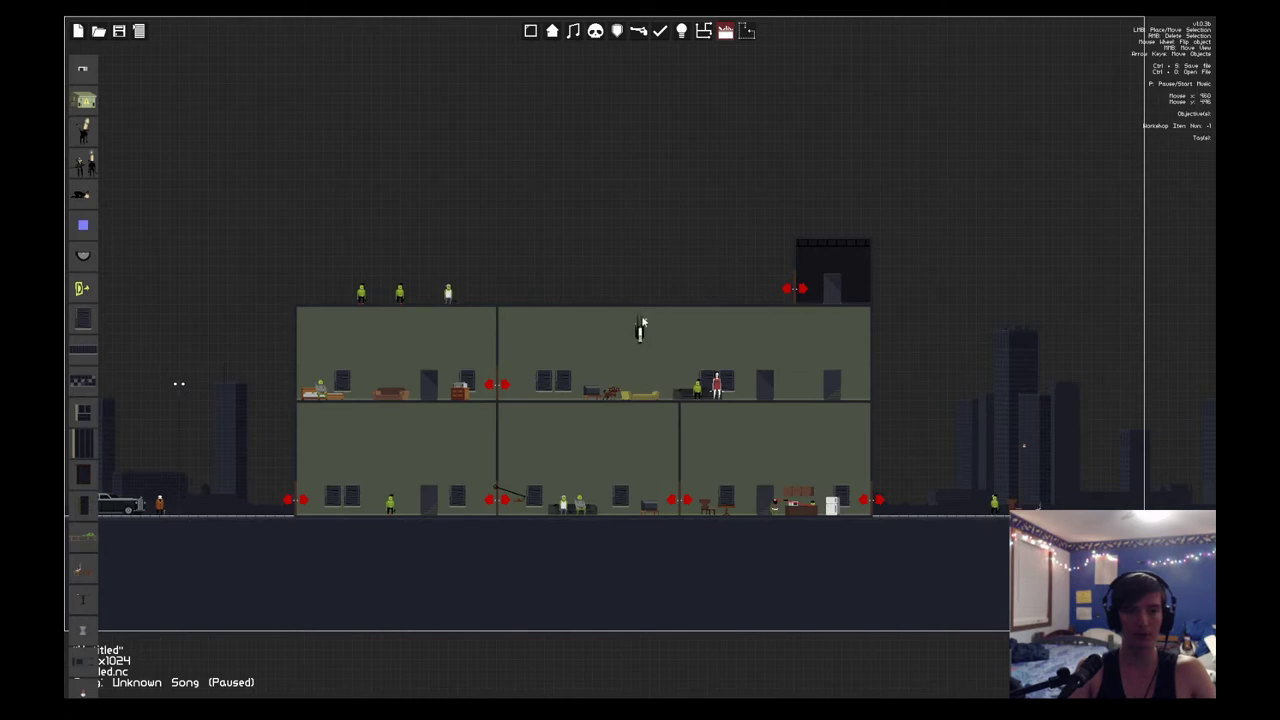
drag(645, 317, 642, 311)
Step: Hang the red-dressed figure upside down from the upstairs ceiling beside the suited one and set its X-scale to Left (-1)
drag(715, 385, 697, 332)
right_click(699, 341)
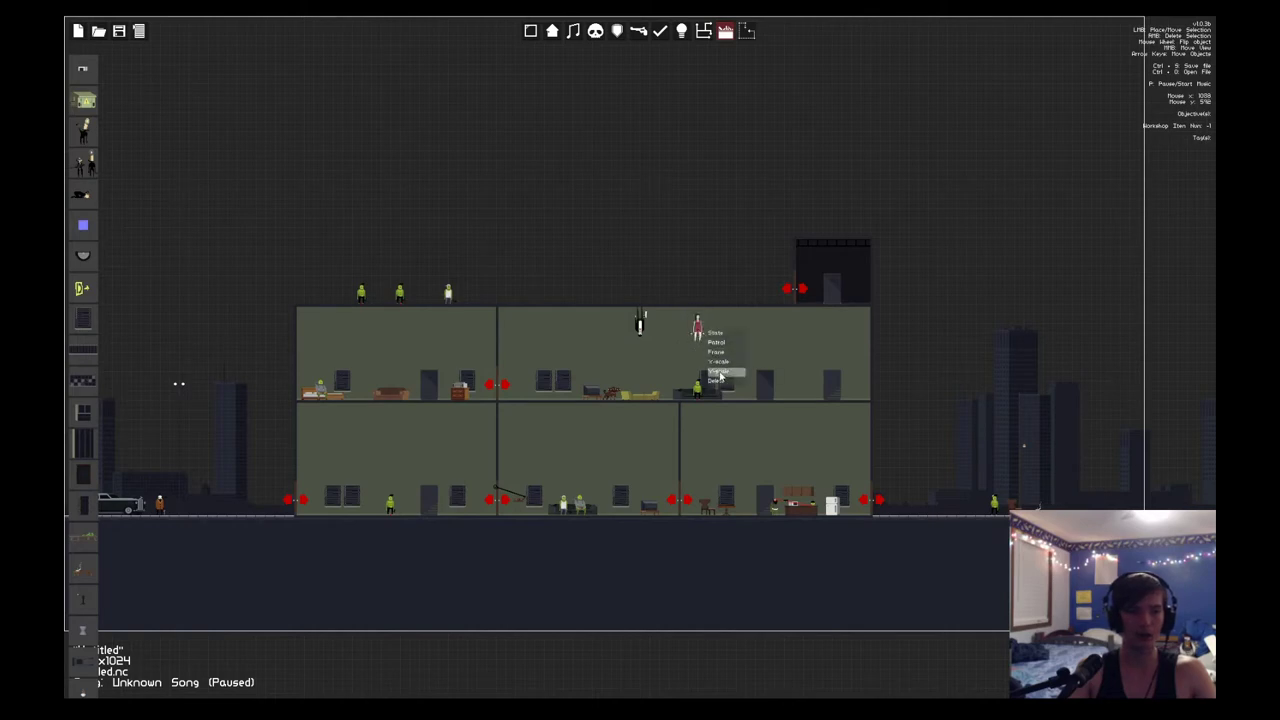
click(727, 374)
click(763, 384)
drag(697, 355, 689, 318)
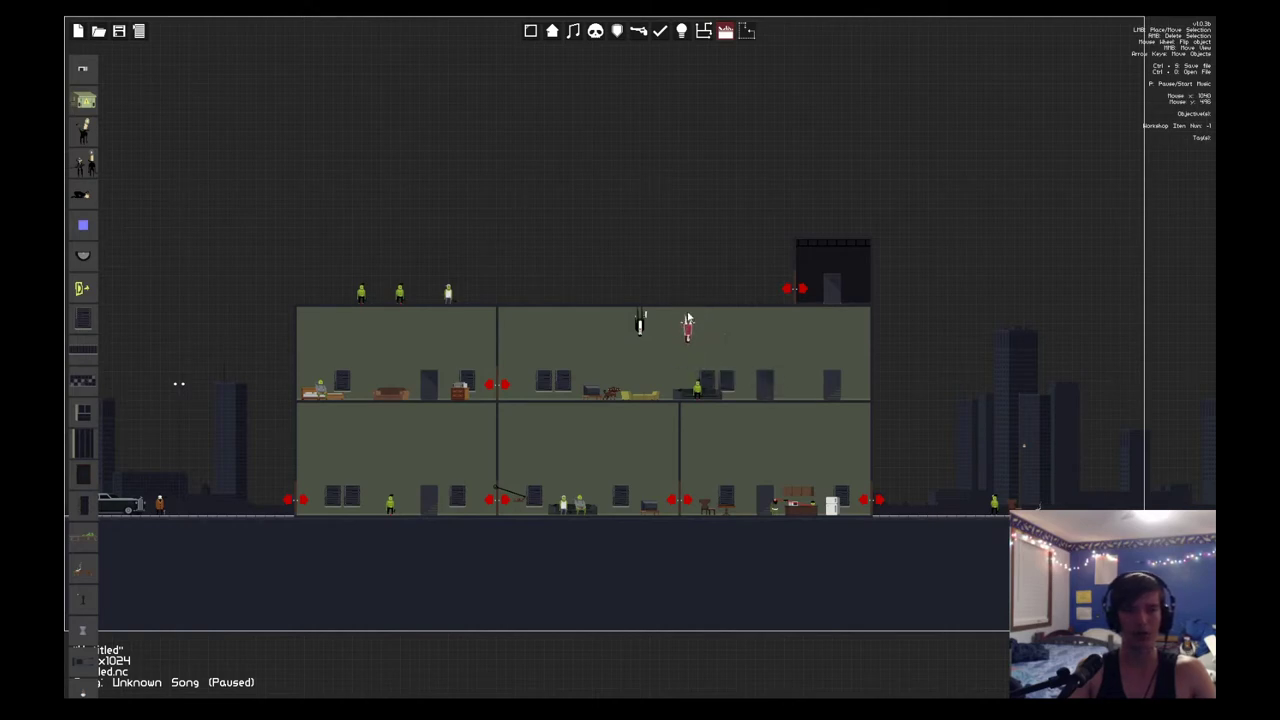
right_click(687, 318)
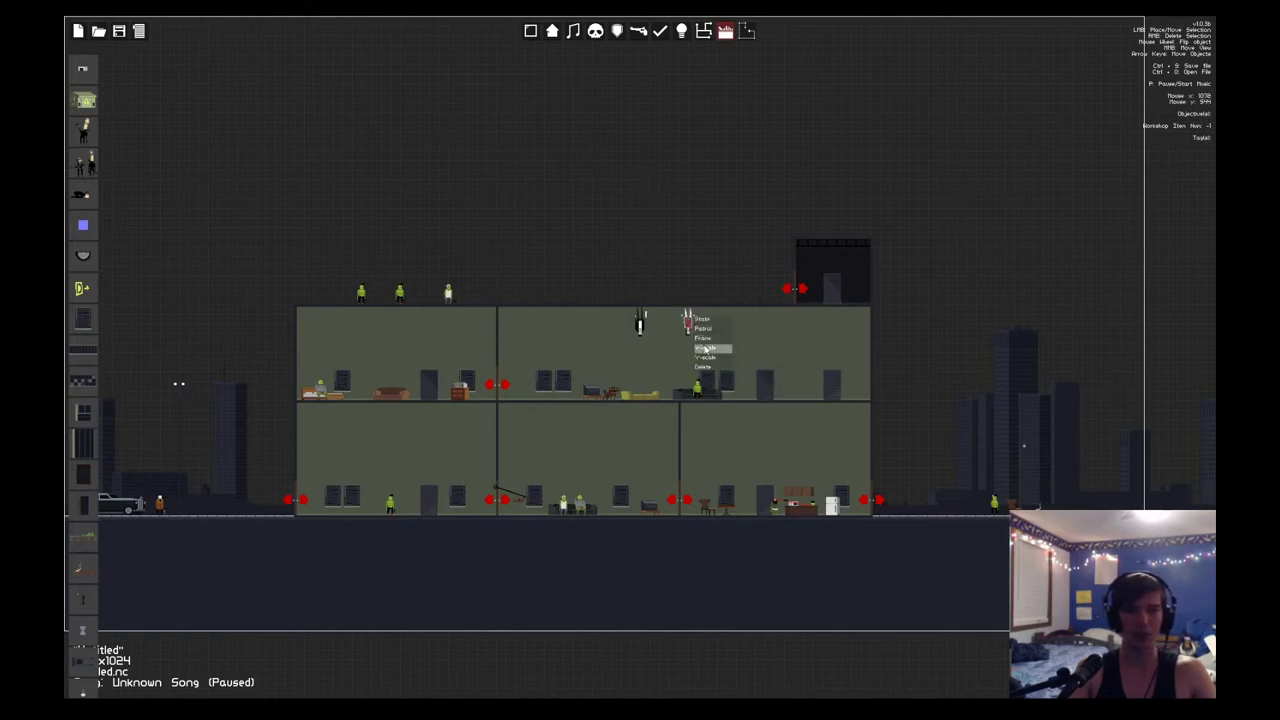
click(712, 353)
click(745, 362)
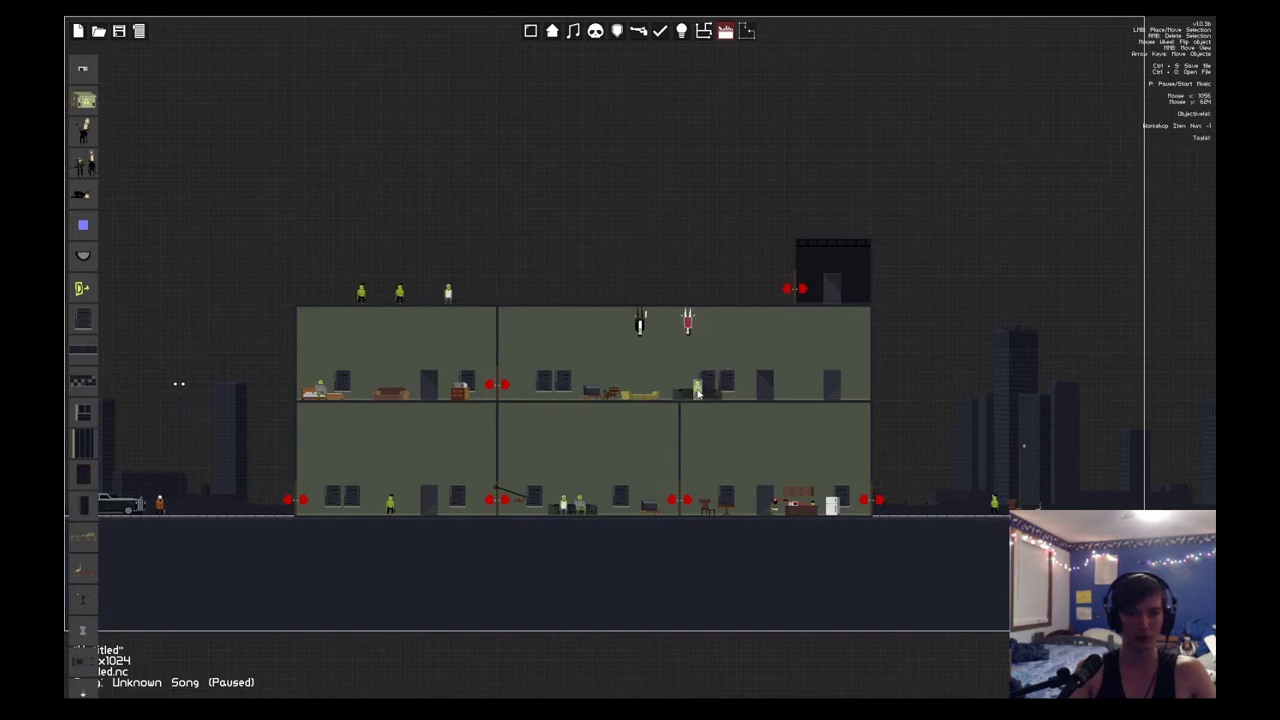
Step: Move the green zombie from the upstairs dark couch onto the yellow bed and set its X-scale to Left (-1)
drag(699, 389, 642, 391)
right_click(644, 390)
click(670, 436)
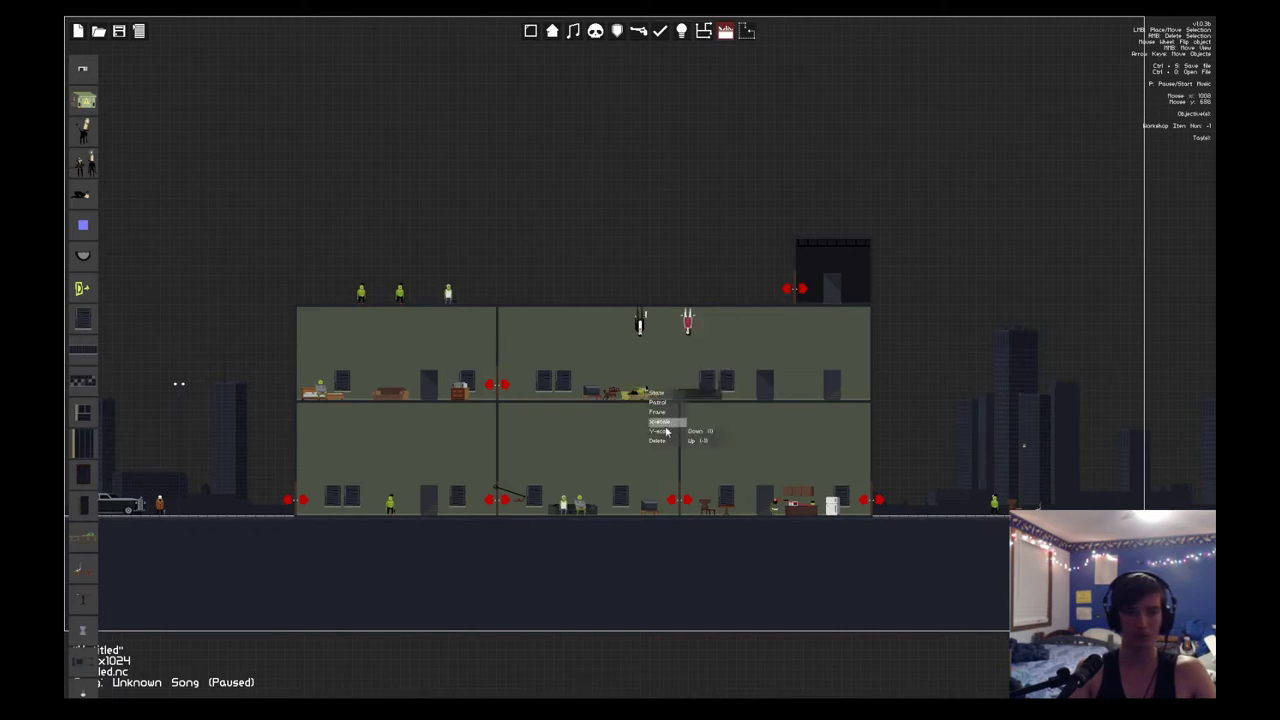
click(666, 426)
right_click(643, 388)
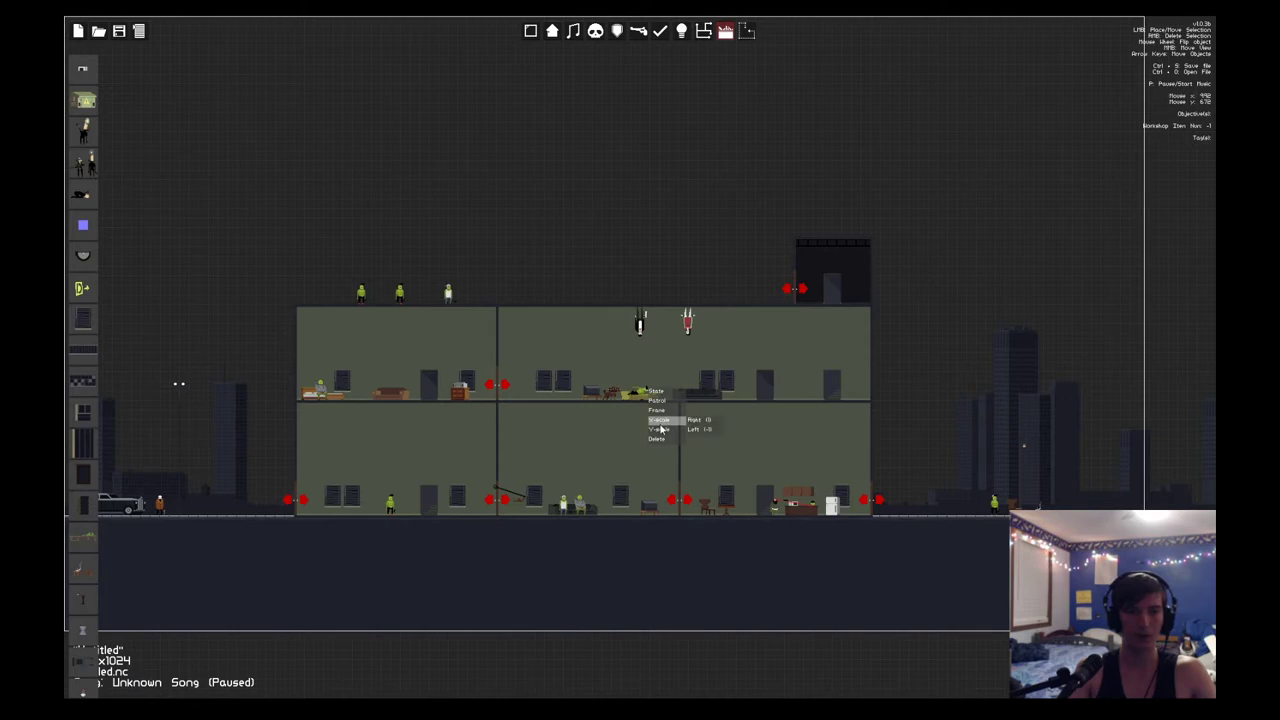
click(699, 429)
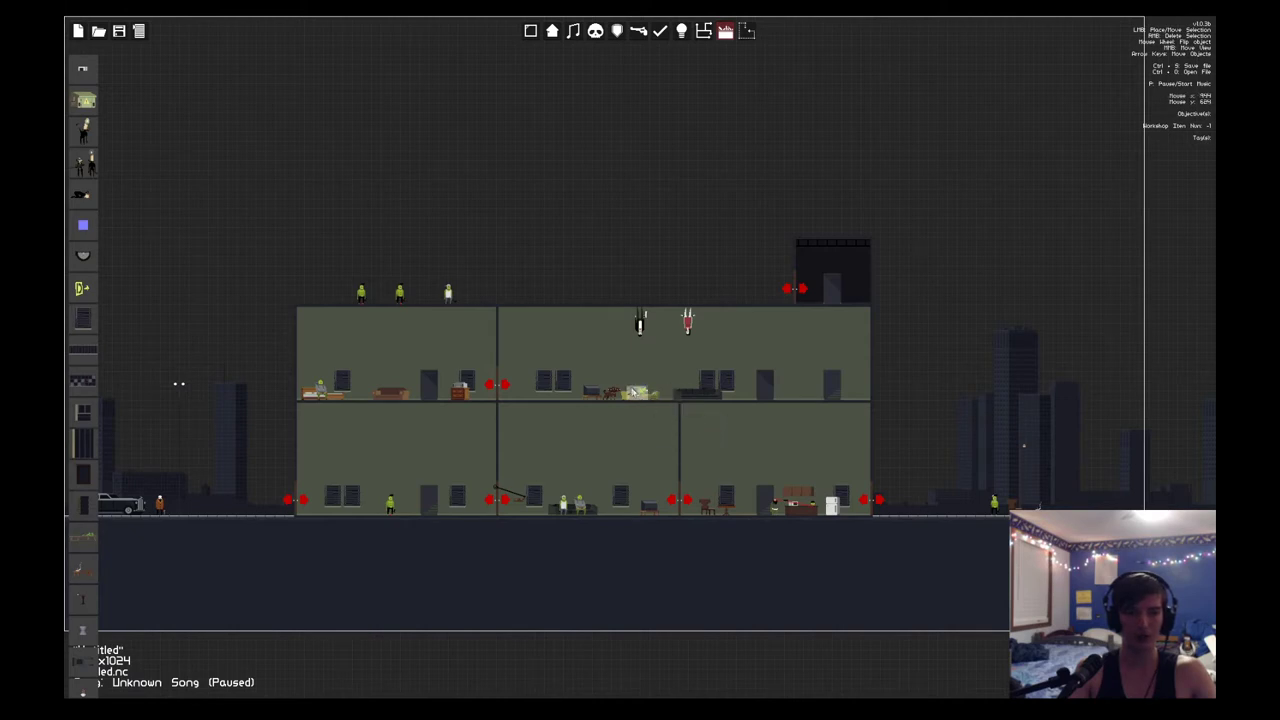
right_click(639, 396)
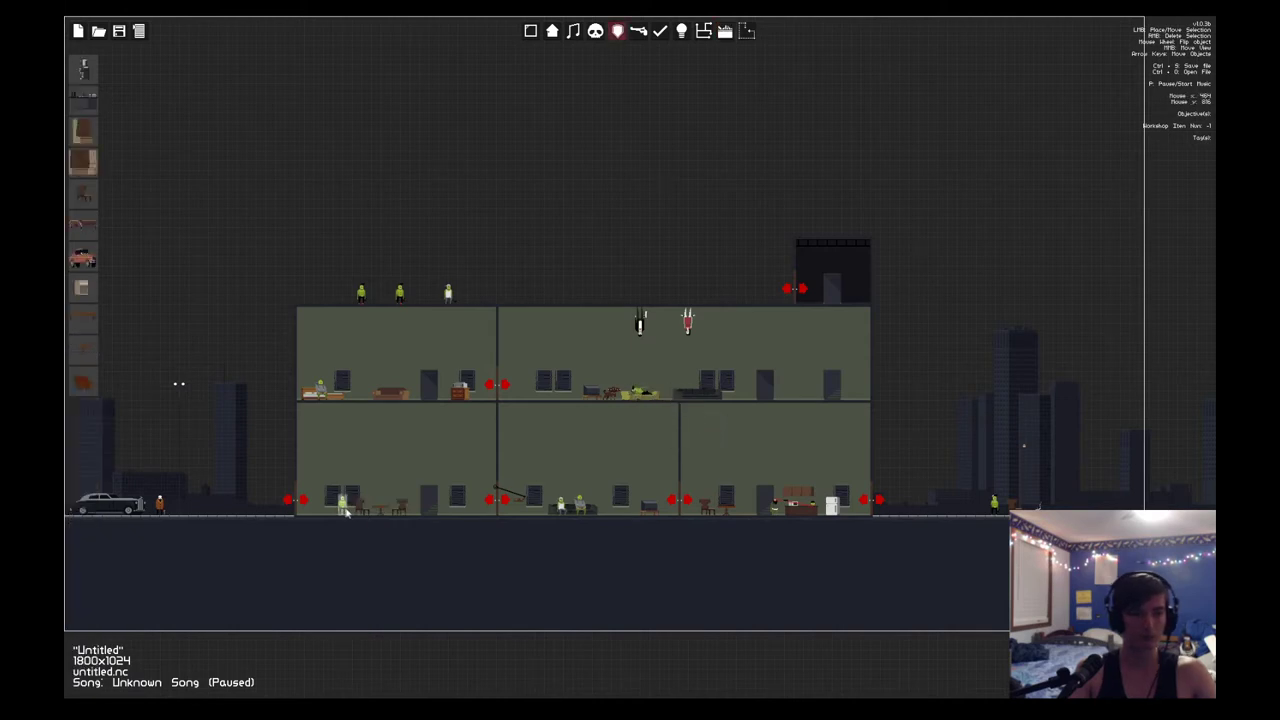
Step: Set a patrol distance for the green zombie in the westernmost ground-floor room and shift it slightly toward the entrance door
right_click(342, 510)
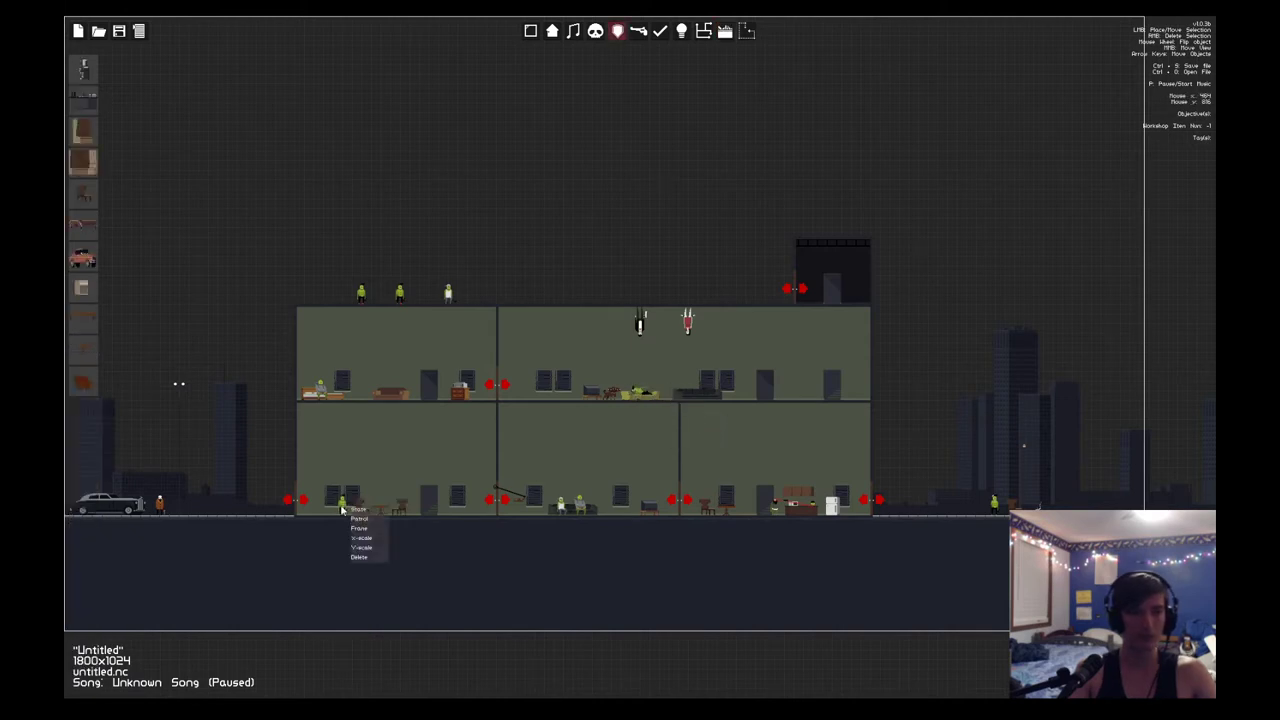
click(375, 525)
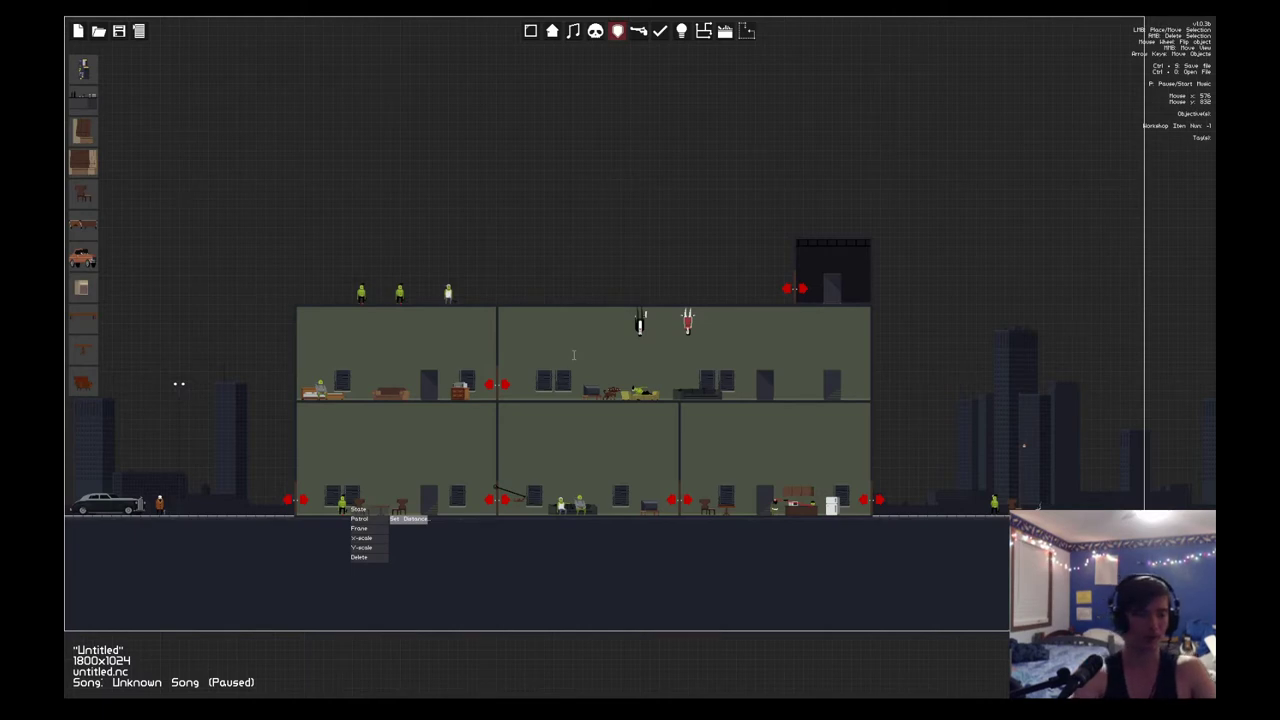
click(704, 377)
click(338, 514)
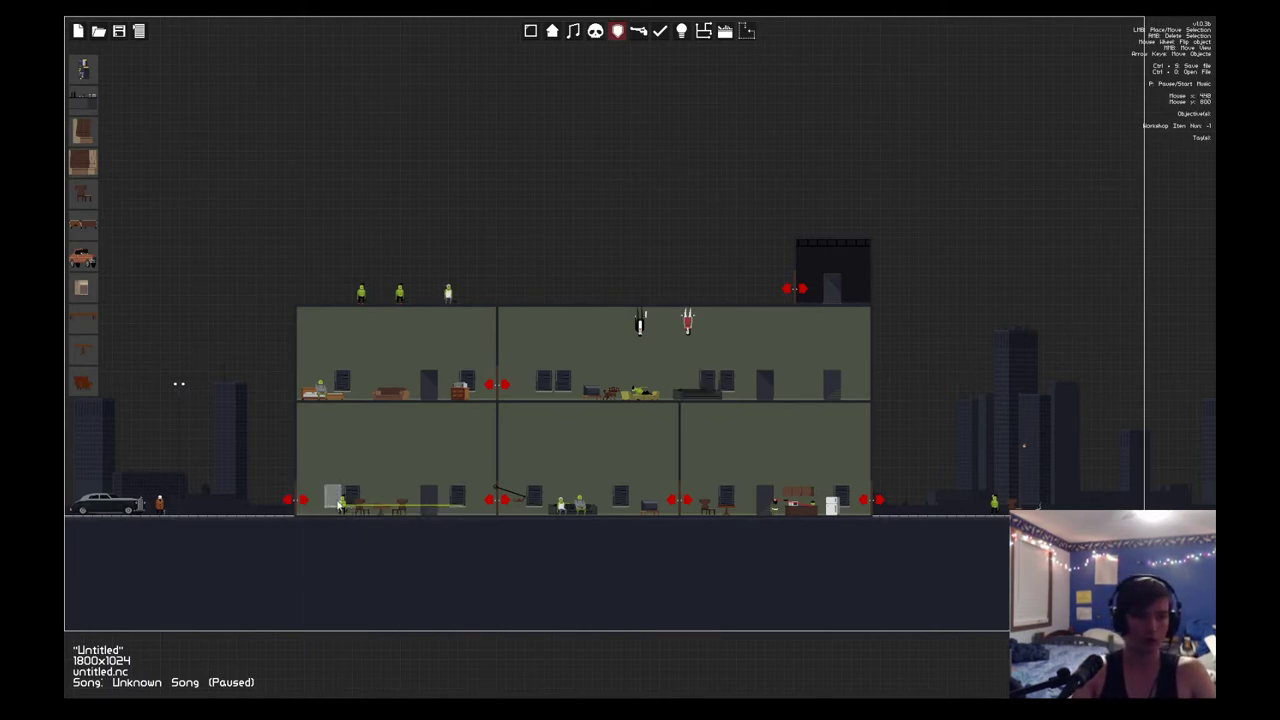
drag(339, 513, 332, 513)
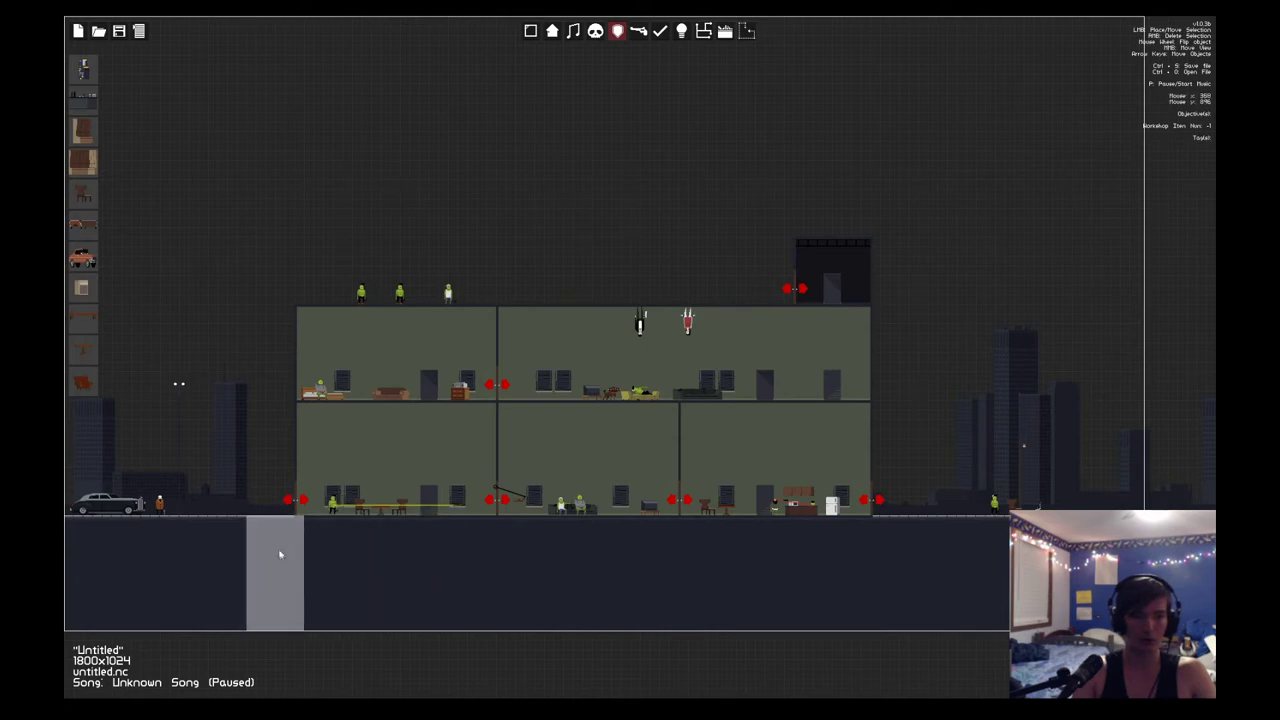
Step: Move the middle rooftop zombie past the white-shirted one and give it a patrol distance across the open roof
drag(401, 297, 490, 301)
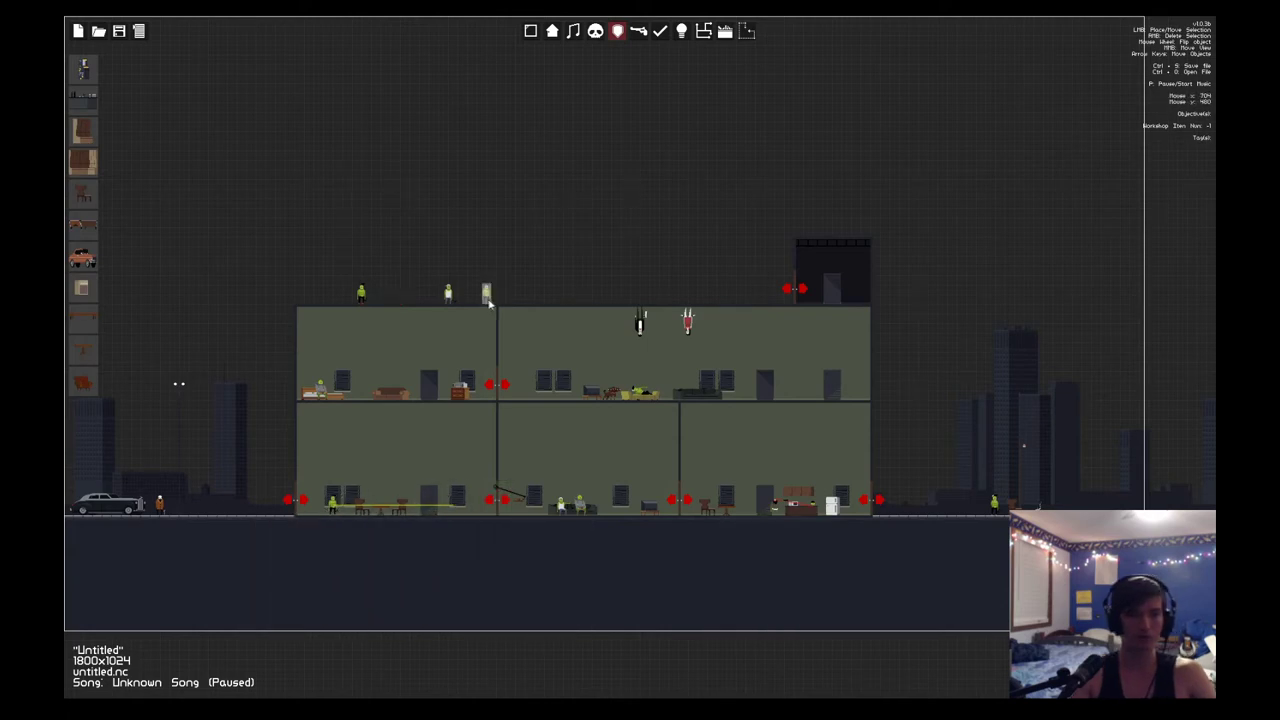
right_click(490, 301)
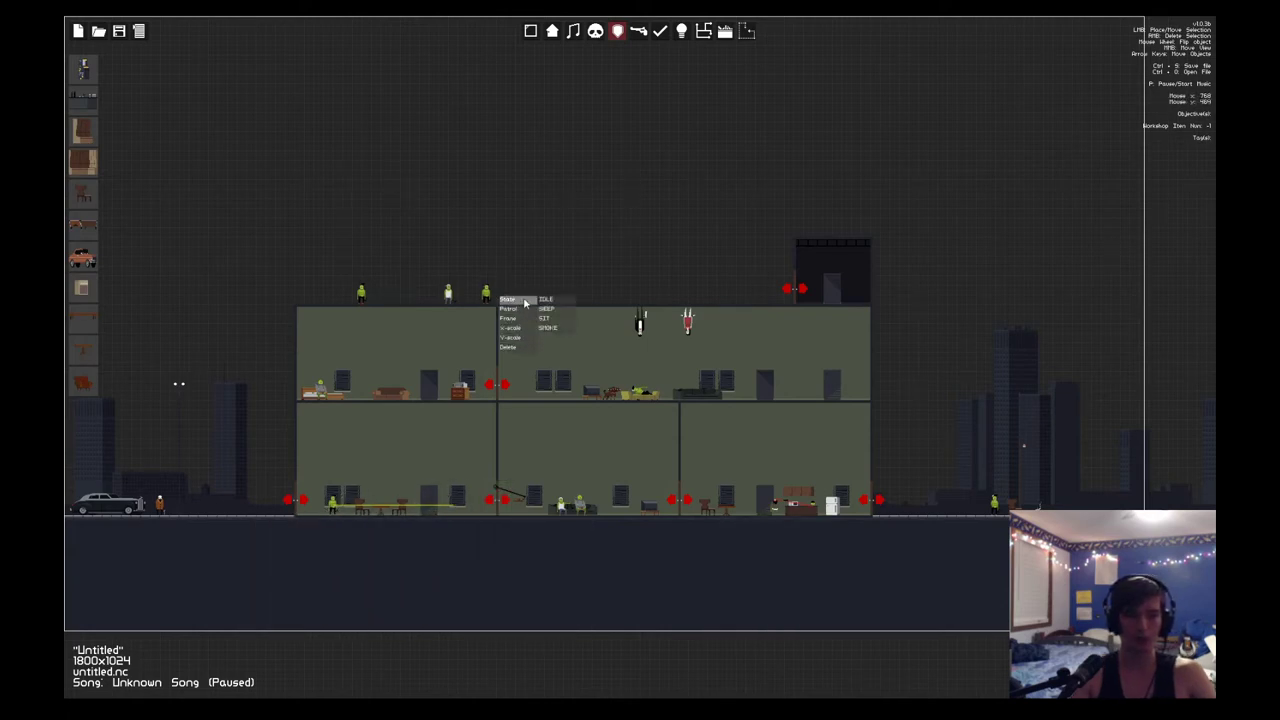
click(494, 292)
right_click(494, 294)
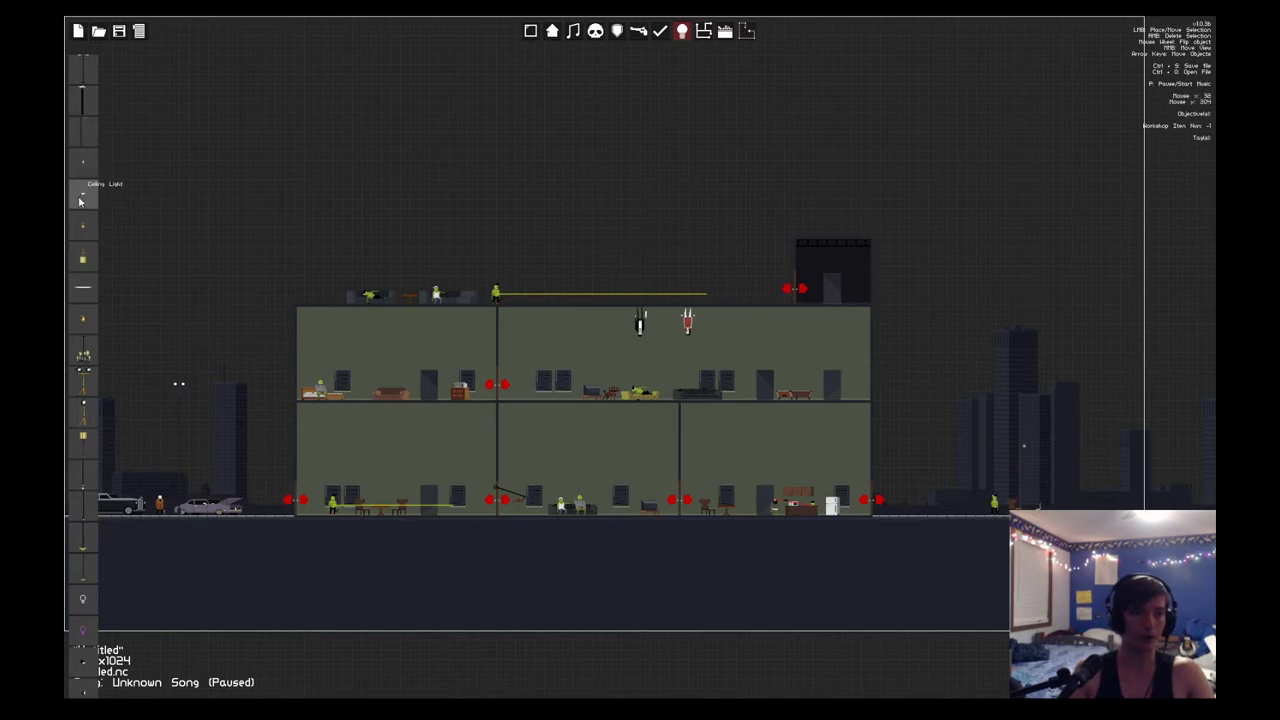
Step: Place a Ceiling Light in the westernmost room of each floor and a Ceiling Light (Bar) between the two hanging figures
click(82, 201)
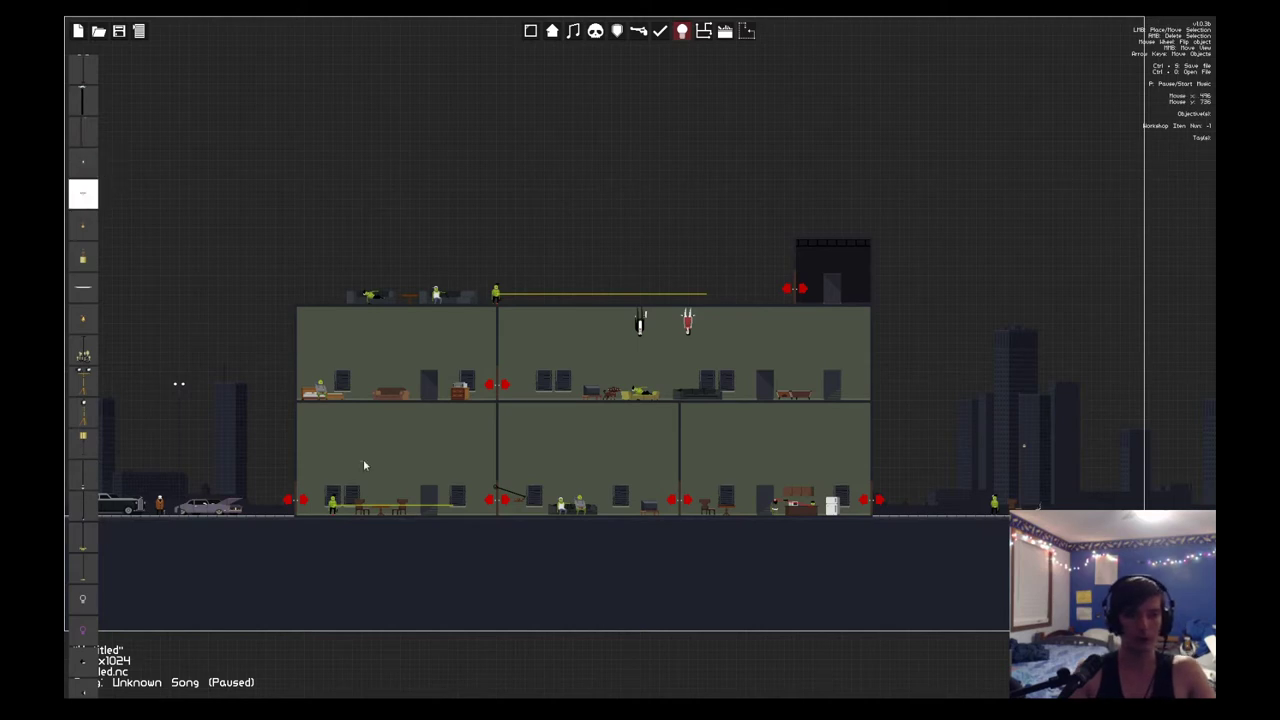
click(398, 403)
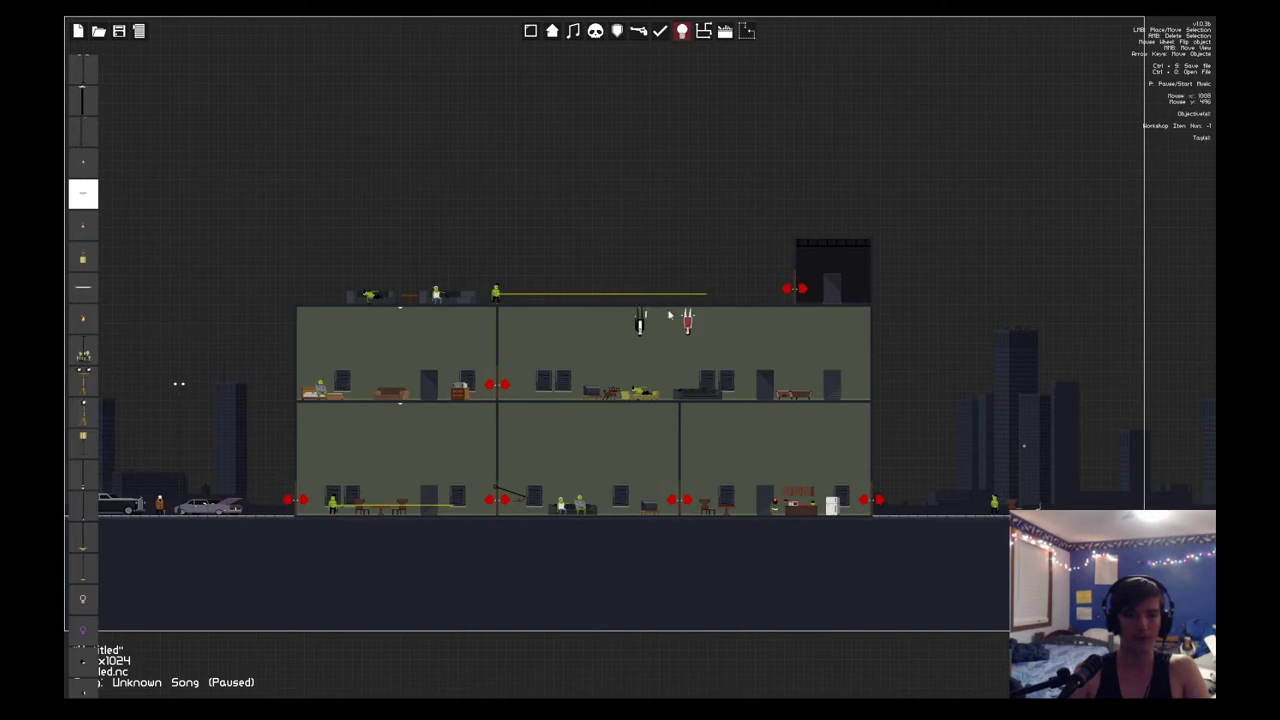
click(83, 288)
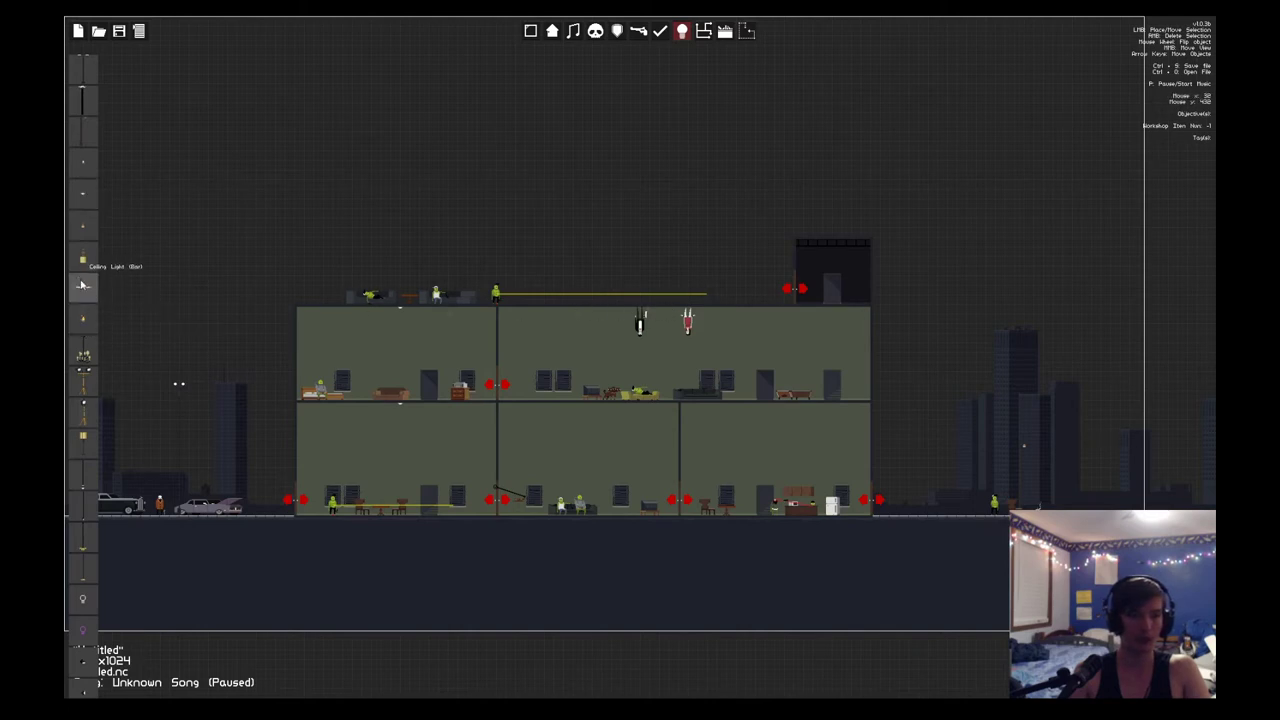
click(668, 309)
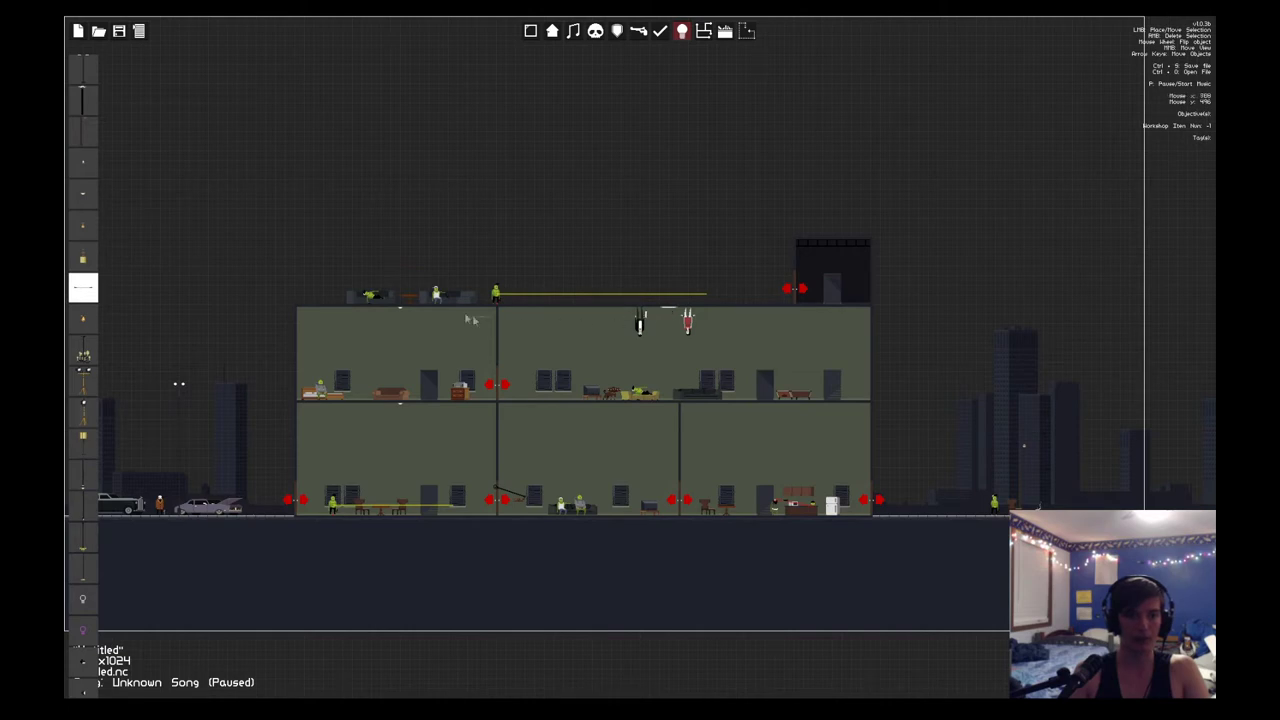
right_click(493, 232)
Step: Place a Ceiling Light in the ground-floor kitchen and the next ceiling light type in the middle ground-floor room
click(86, 196)
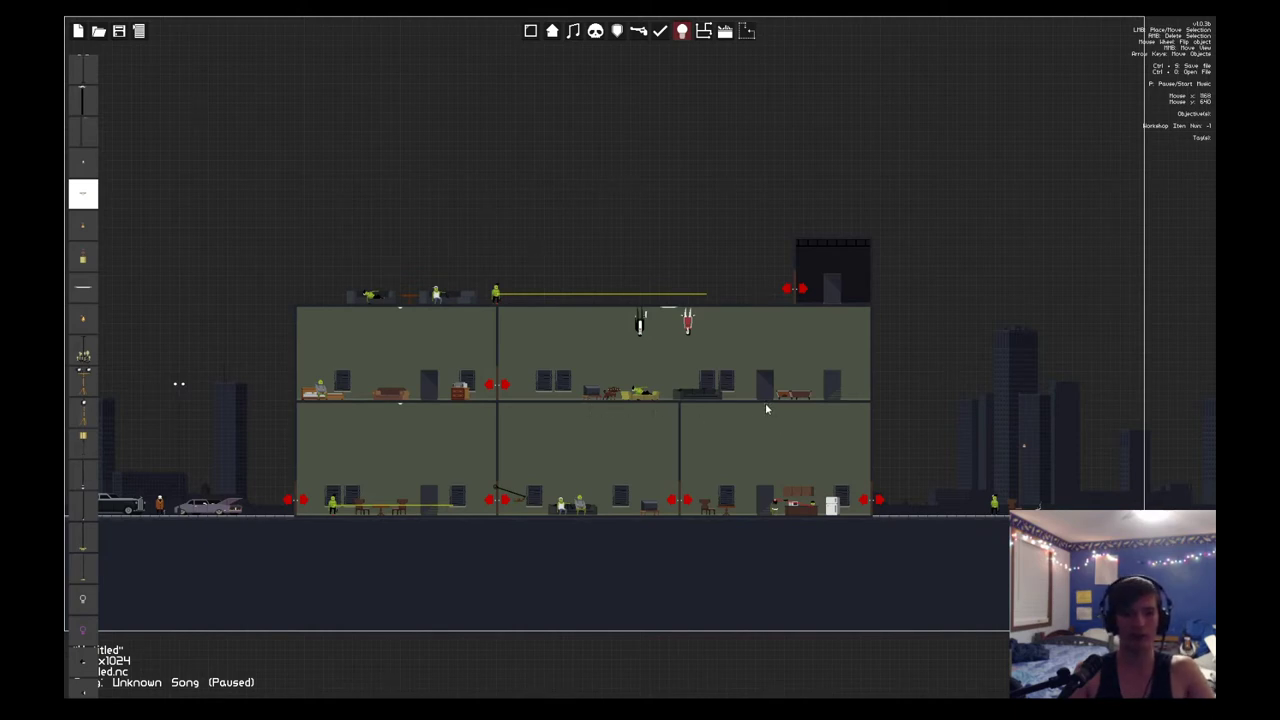
click(83, 227)
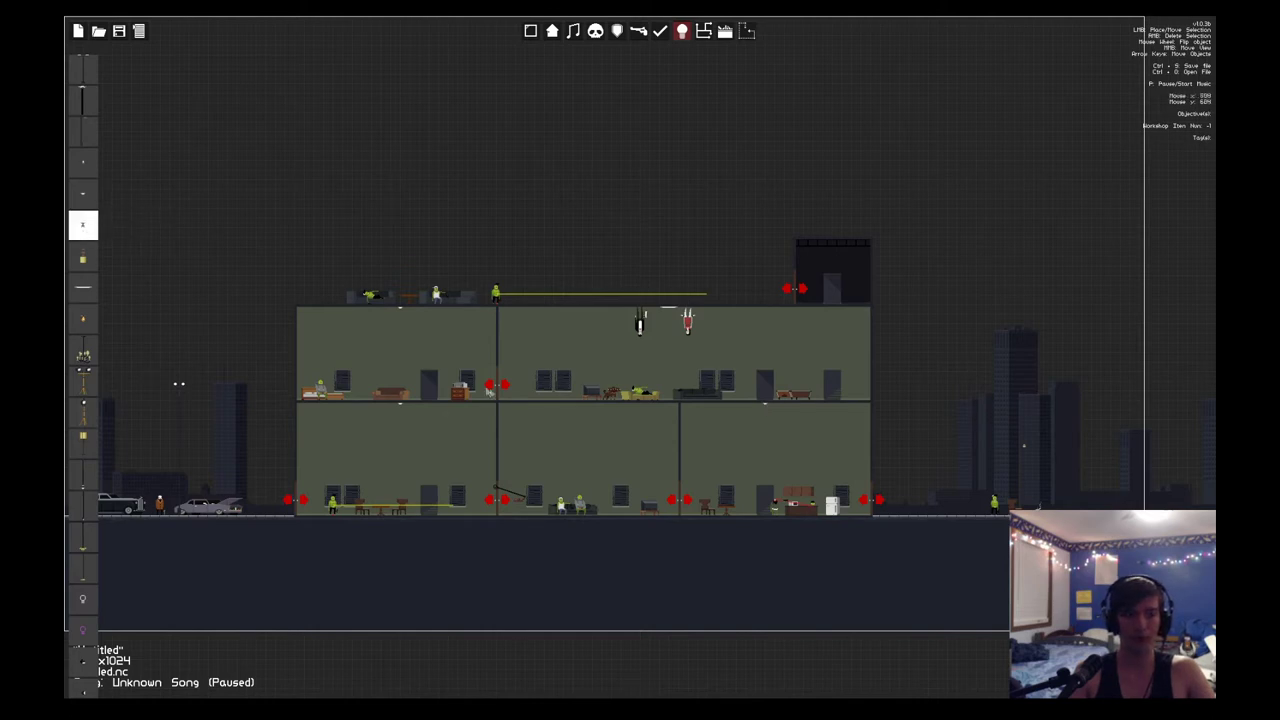
click(584, 404)
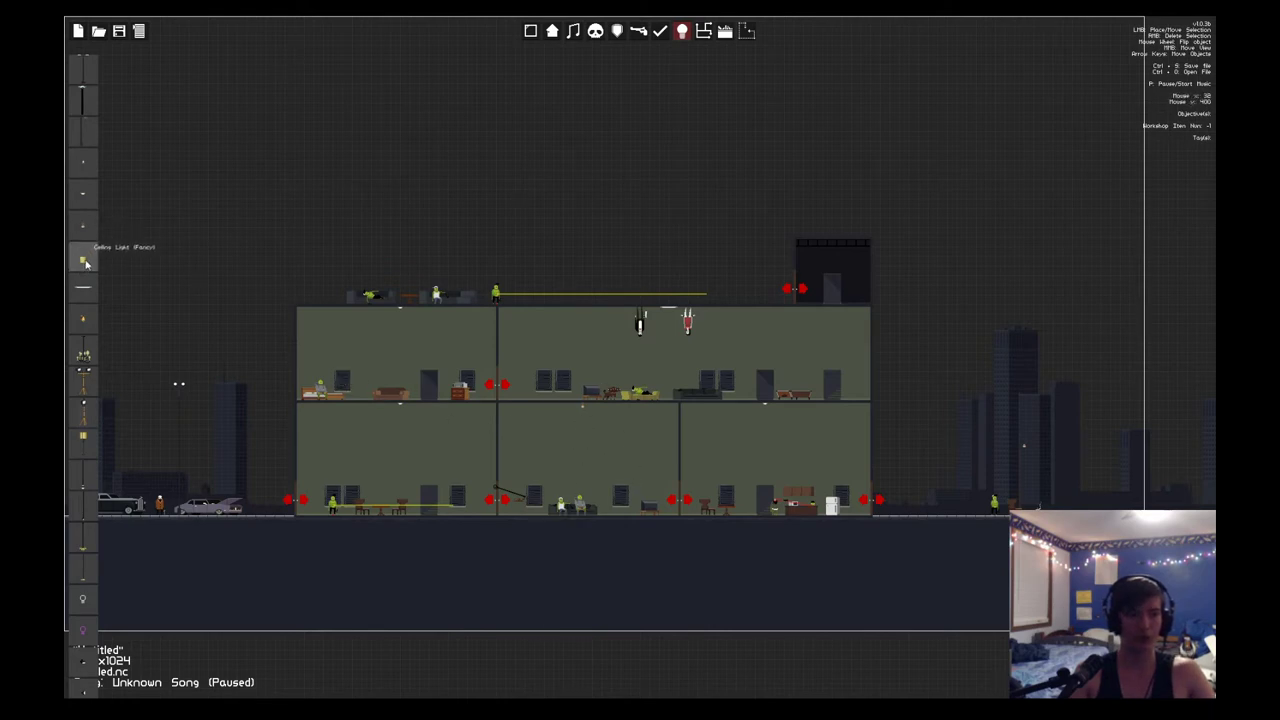
Step: Place the square yellow light above the small table on the roof
scroll(84, 300, down, 2)
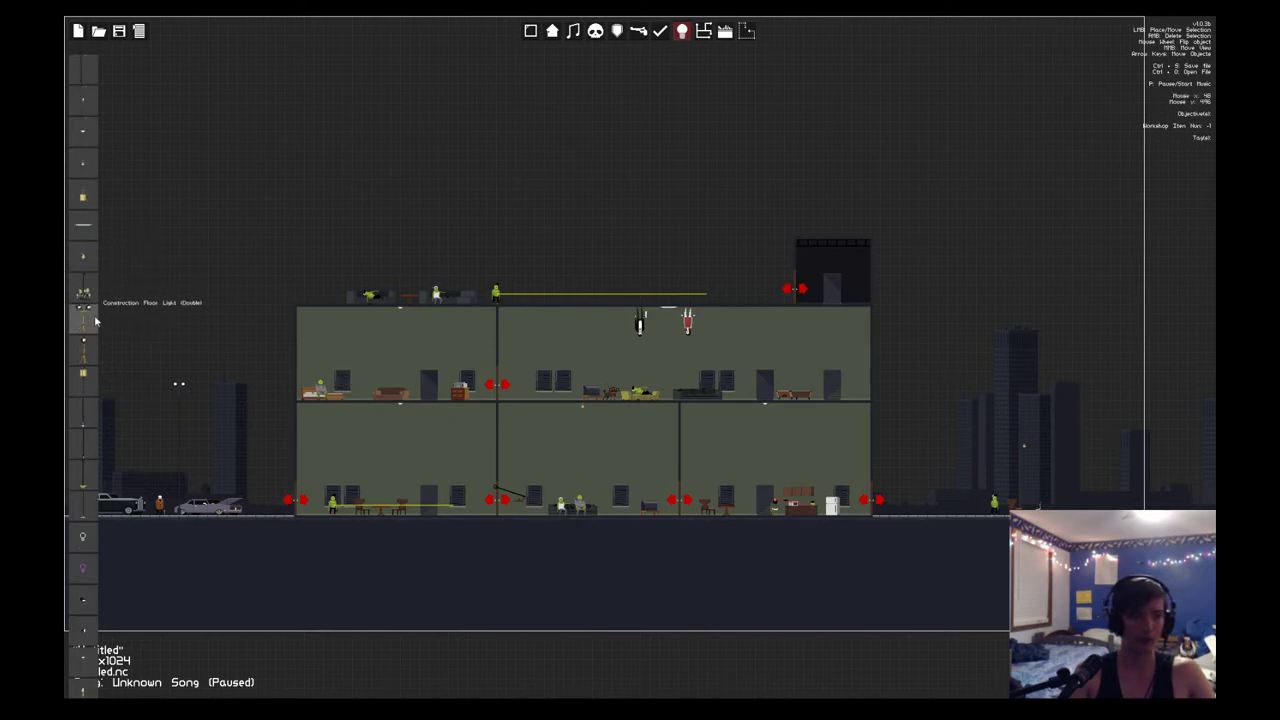
click(84, 381)
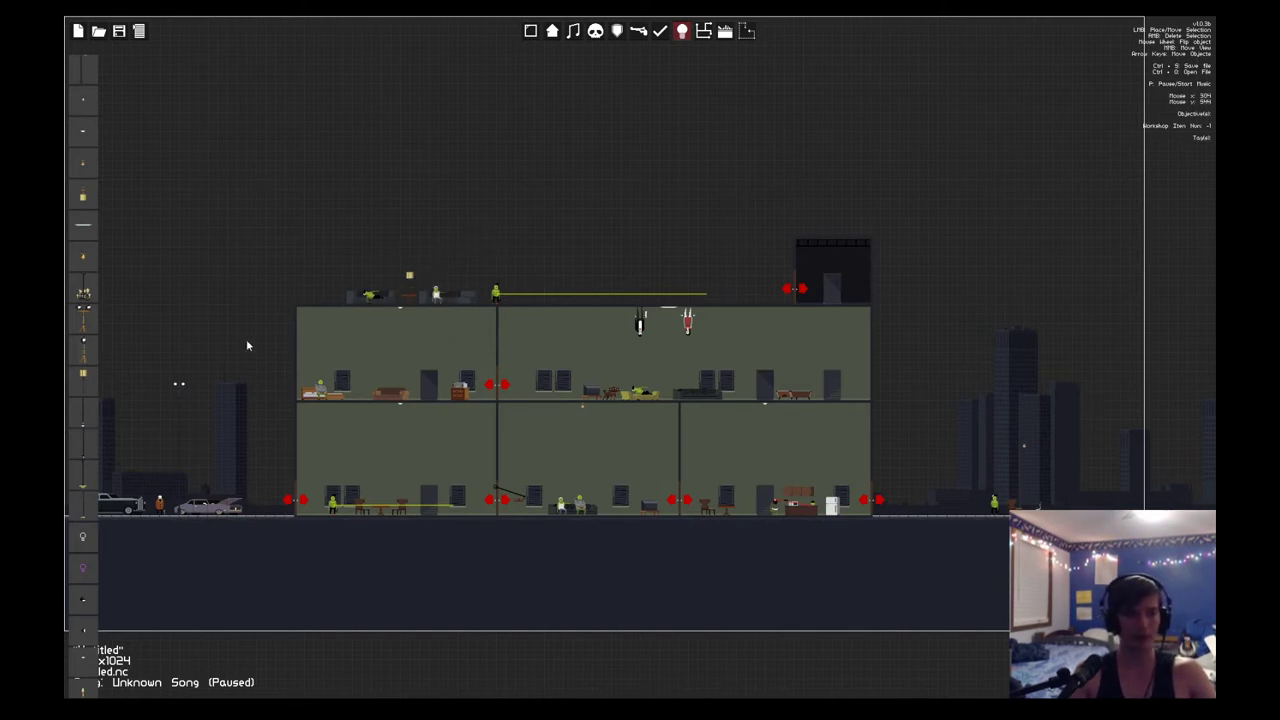
Step: Place the white bulb-shaped light at the ceiling of the ground-floor kitchen
scroll(83, 345, down, 5)
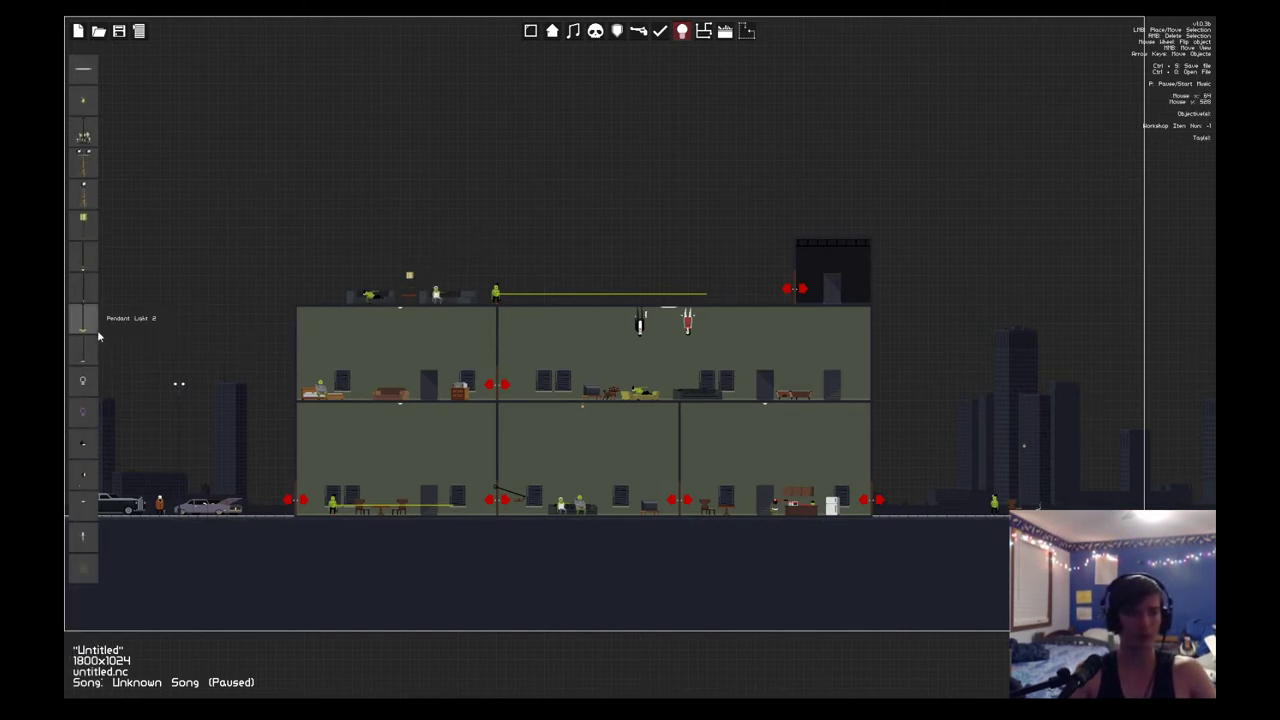
click(89, 386)
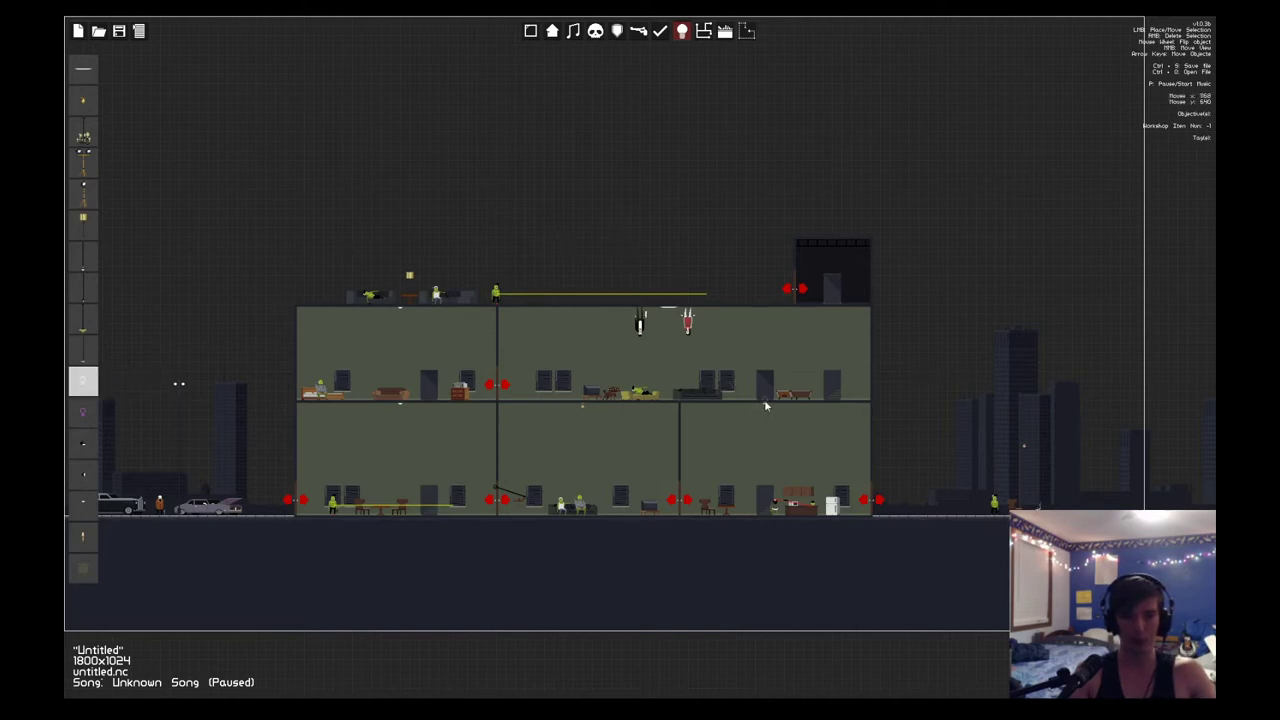
click(765, 404)
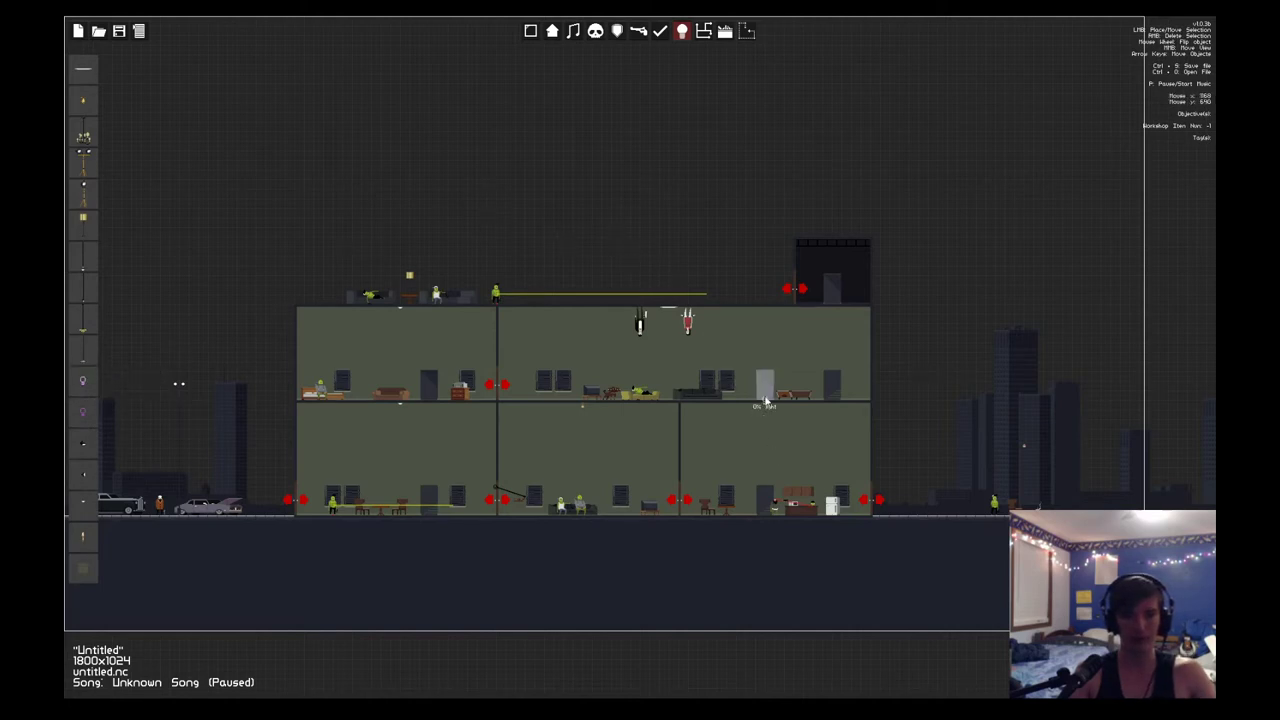
Step: Move the upstairs door above the kitchen bulb light up out of the way and set the light's dim value to 50%
right_click(766, 401)
click(761, 414)
drag(765, 381, 764, 361)
right_click(764, 402)
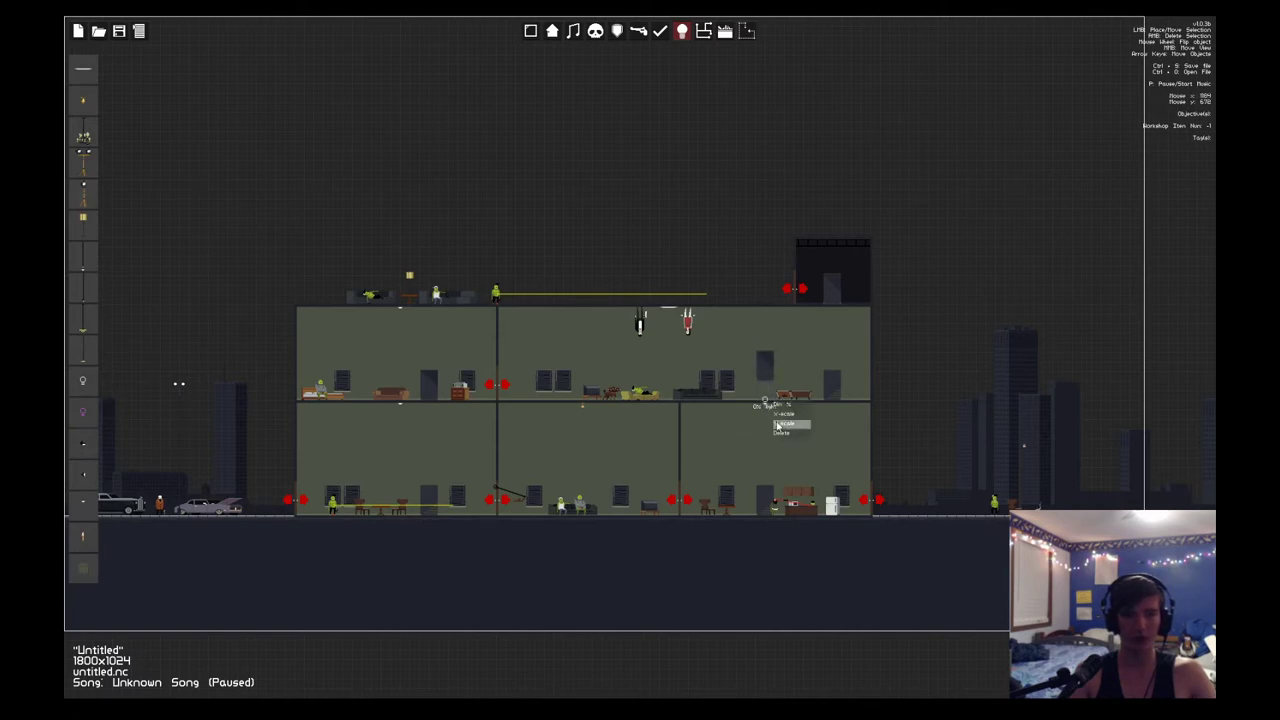
mouse_move(795, 404)
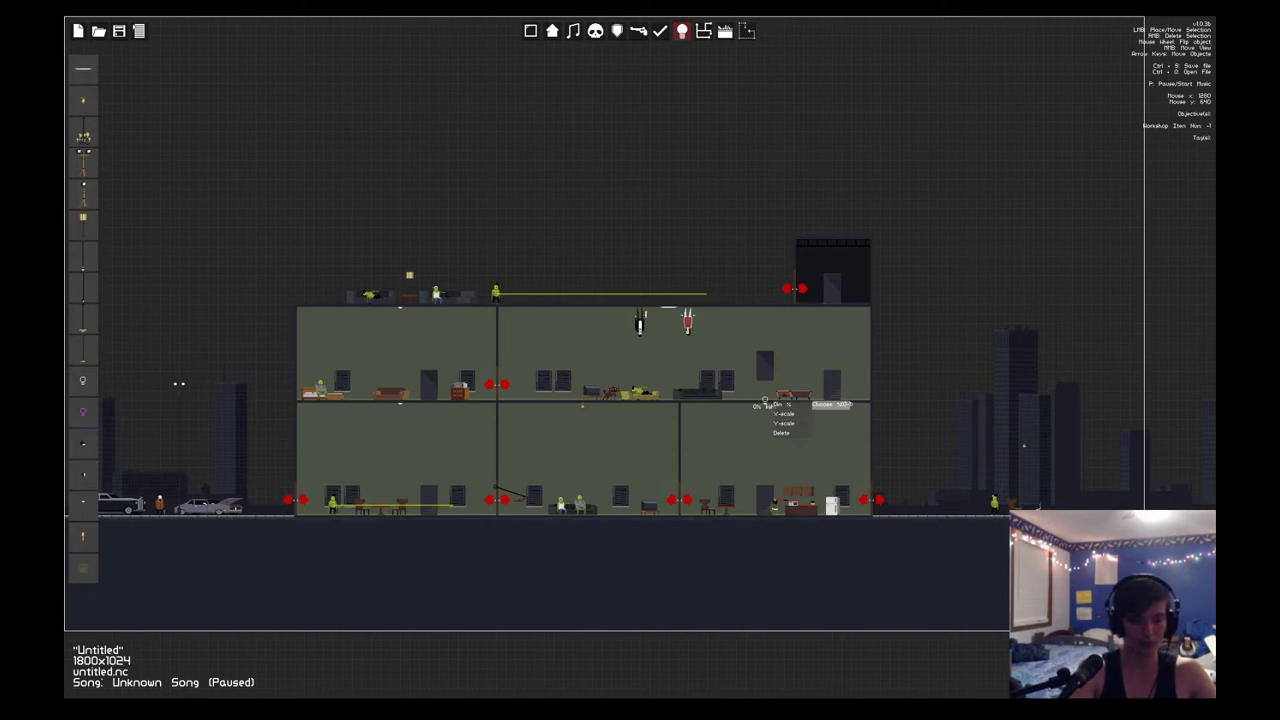
text(50)
click(712, 388)
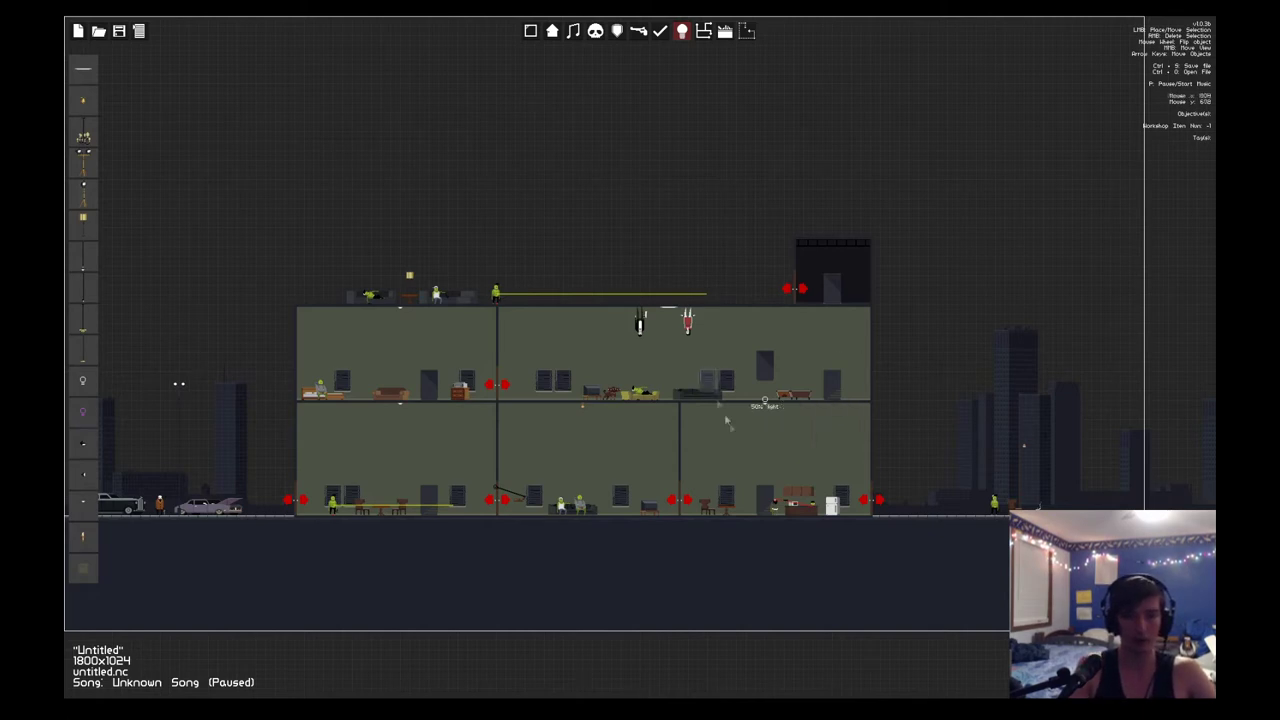
Step: Move the upstairs door back down onto the floor and set the ceiling light near the two upside-down figures to Blue
drag(764, 373, 762, 402)
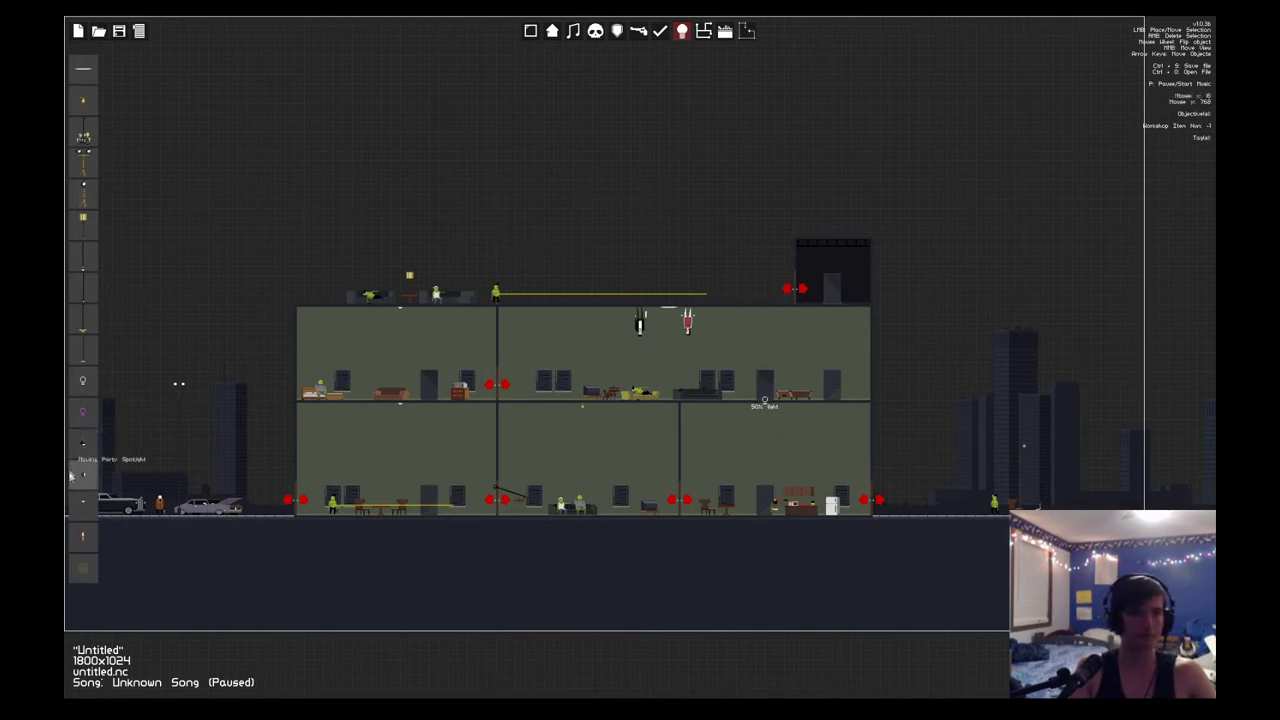
click(83, 418)
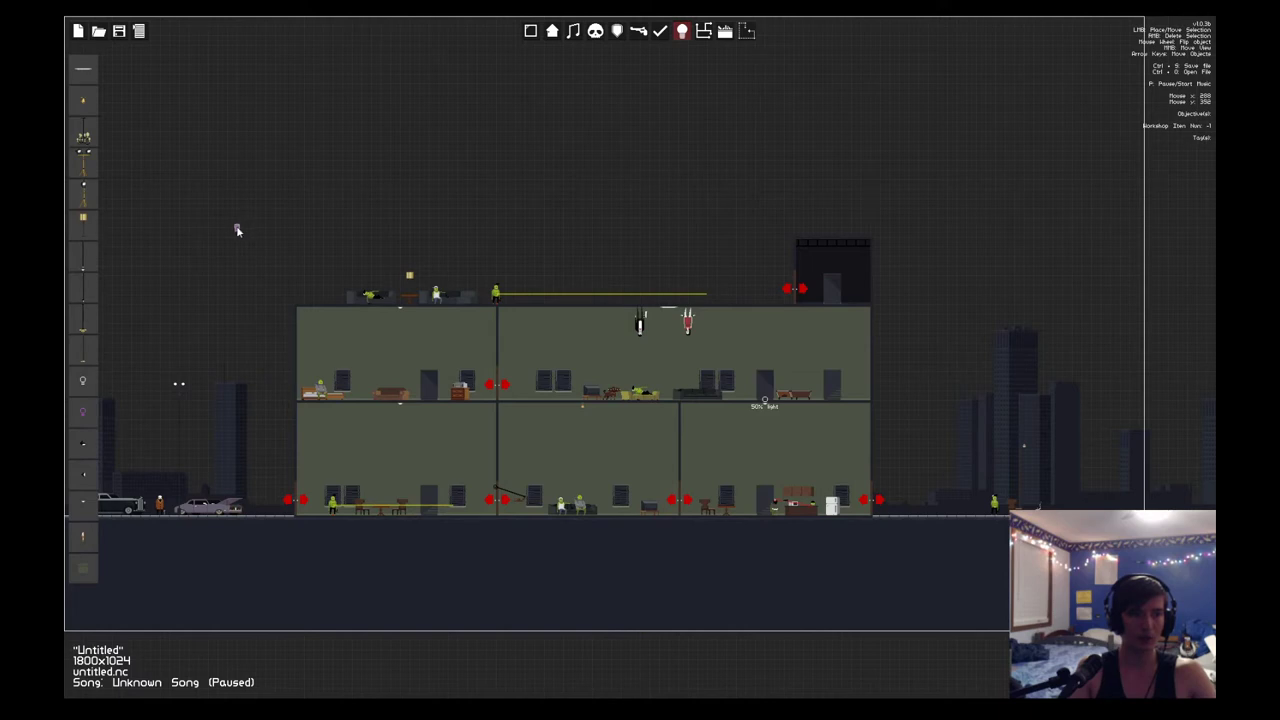
right_click(237, 230)
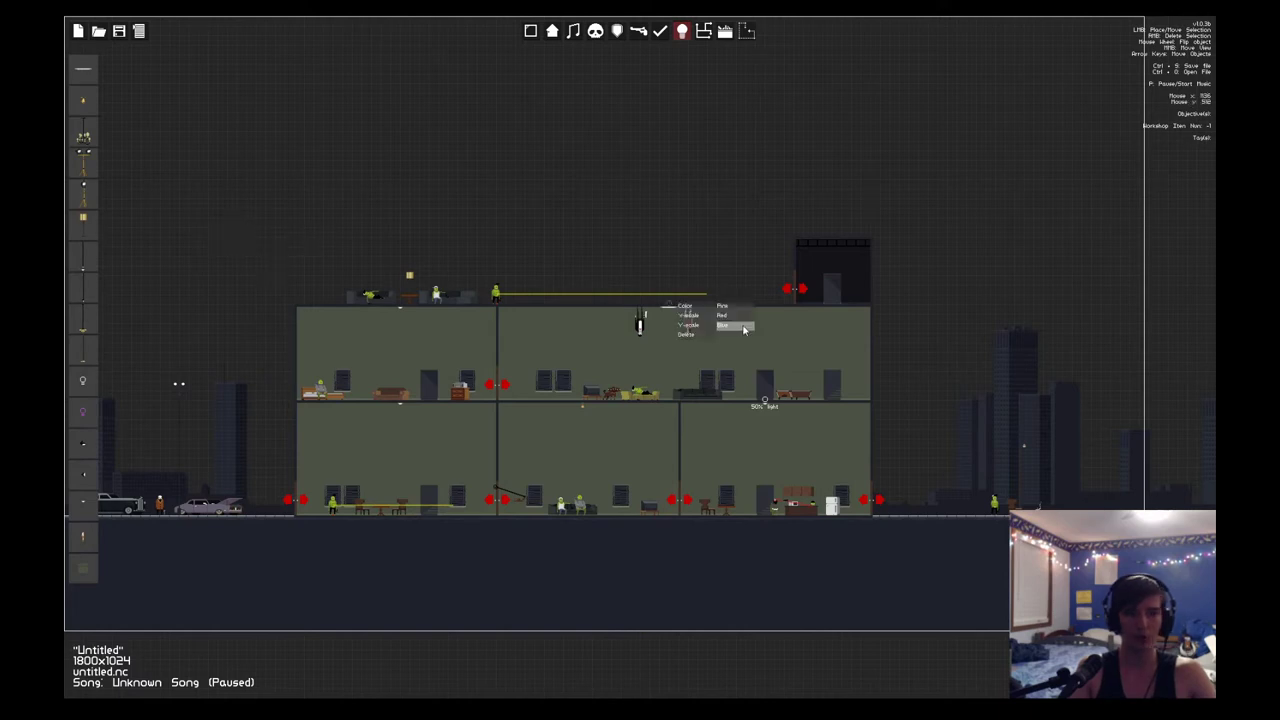
click(742, 324)
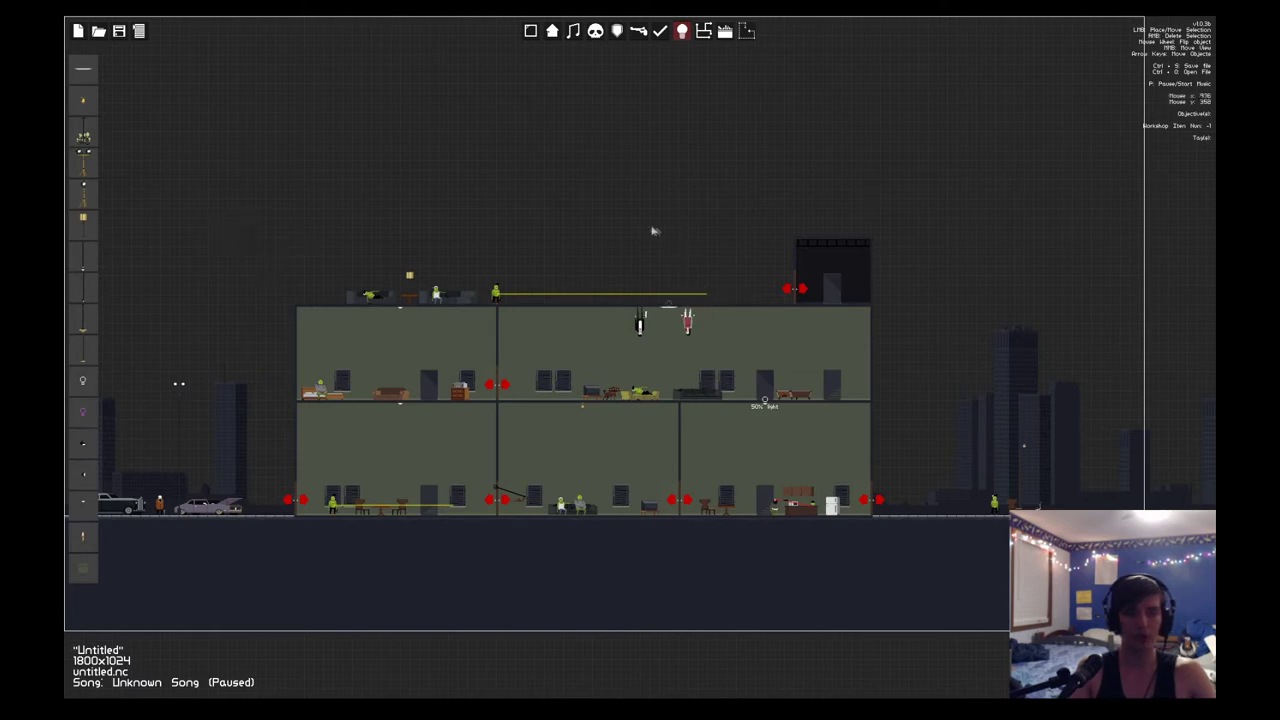
Step: Place the small white wall switches beside the doors throughout the building and add a ceiling light in the rooftop room
scroll(79, 390, down, 4)
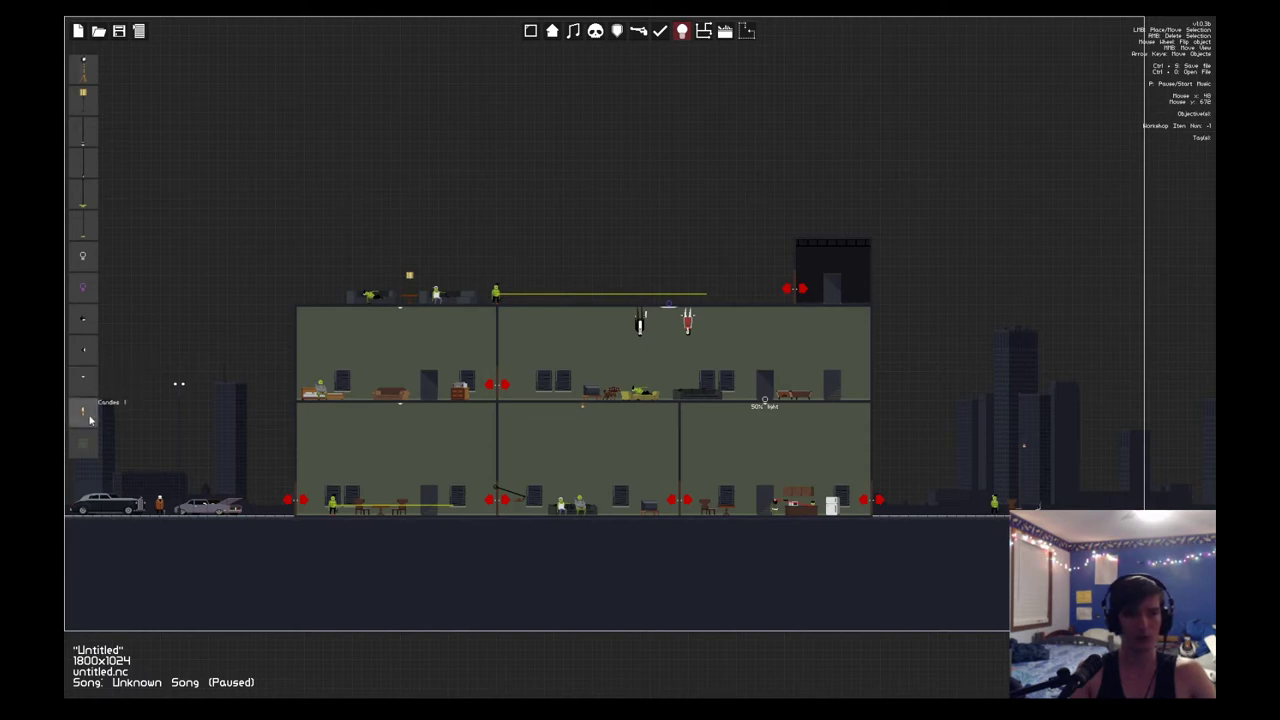
scroll(82, 300, up, 5)
click(83, 162)
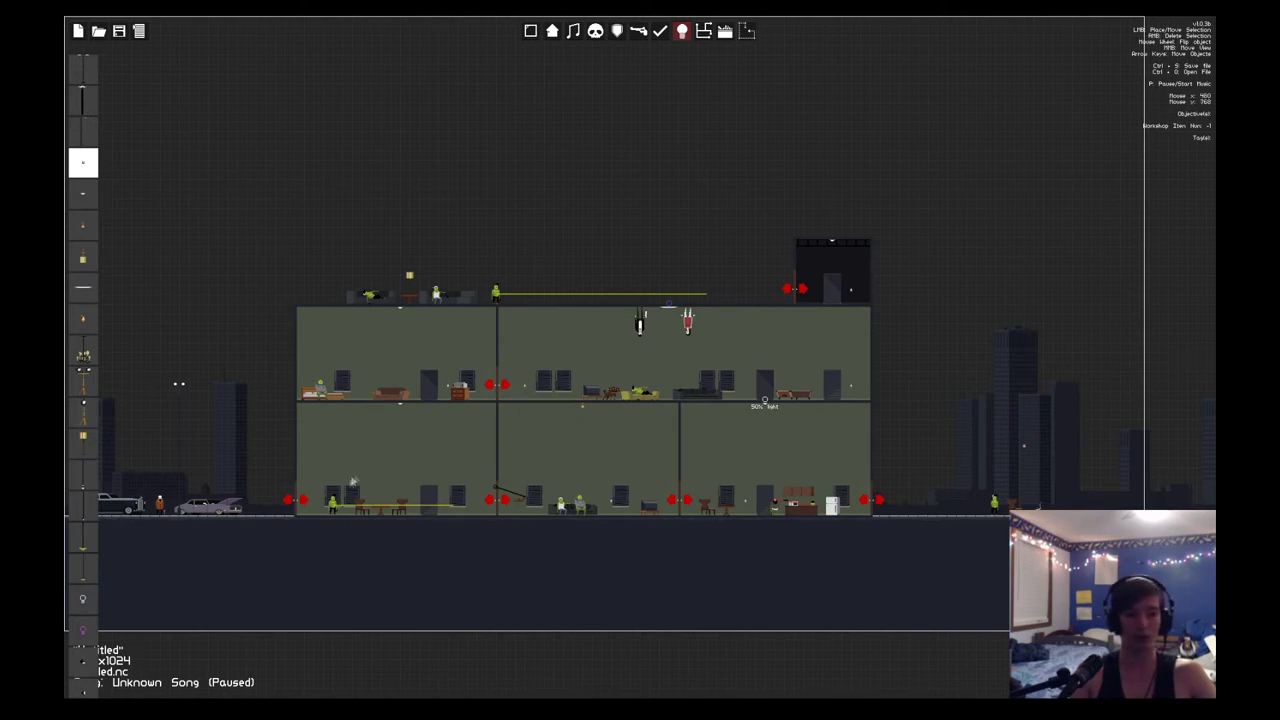
right_click(444, 496)
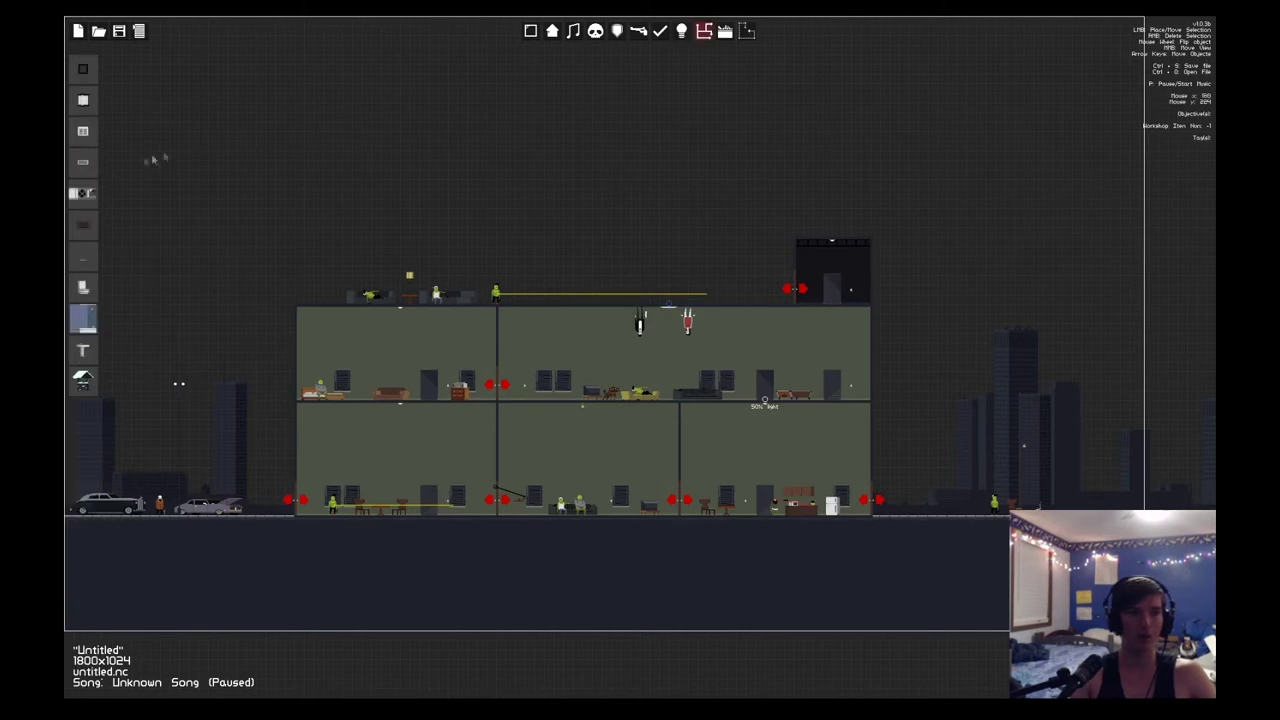
Step: Draw a ventilation shaft along the ground beneath the building with upturned ends just outside both outer walls
click(76, 266)
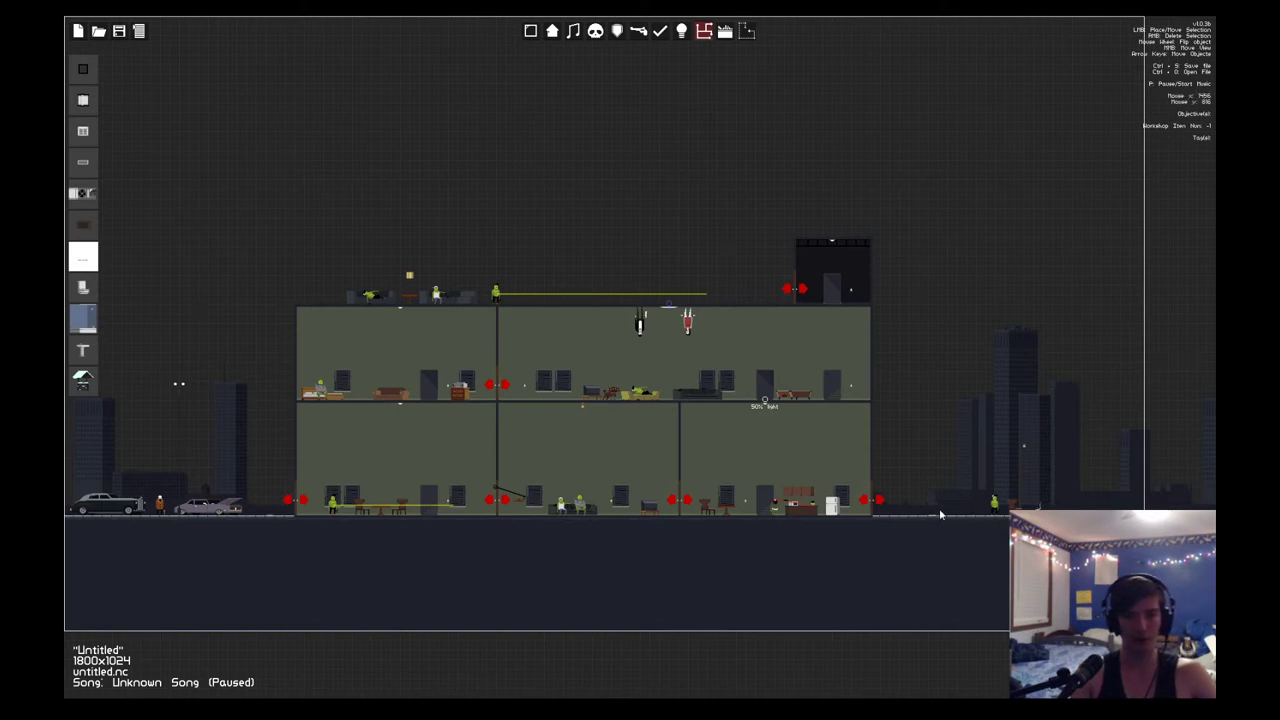
right_click(957, 407)
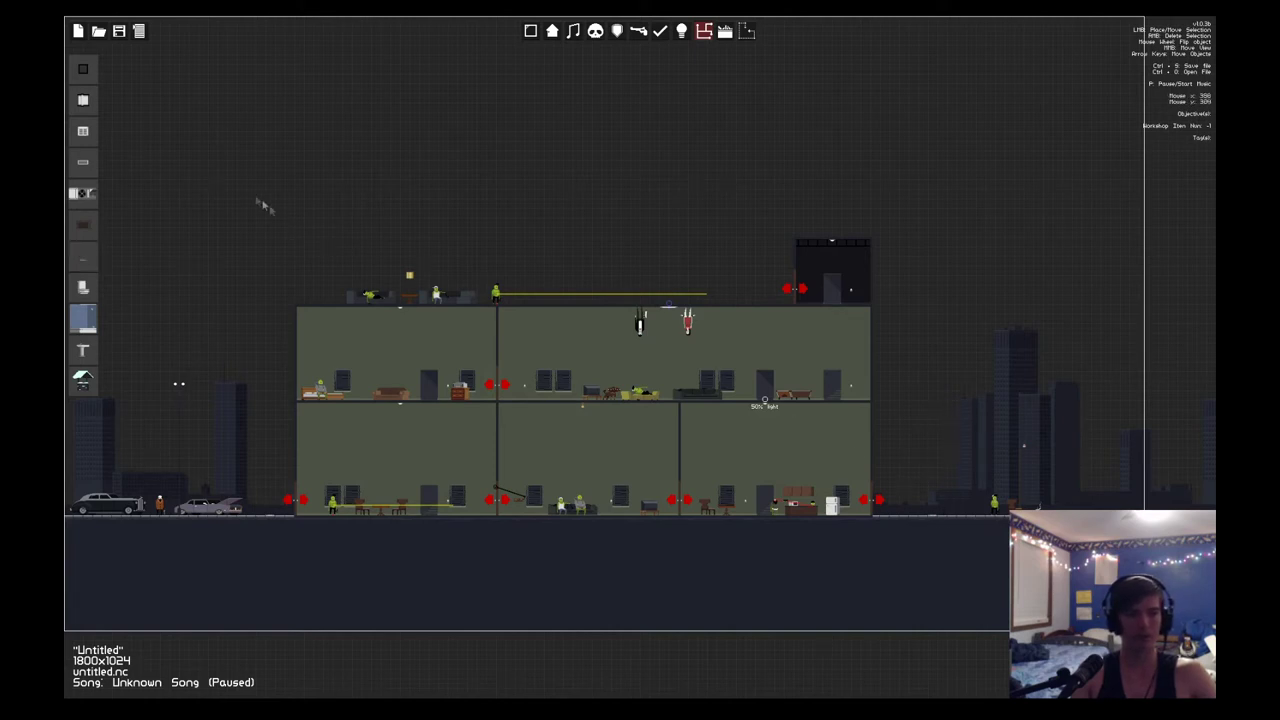
click(89, 72)
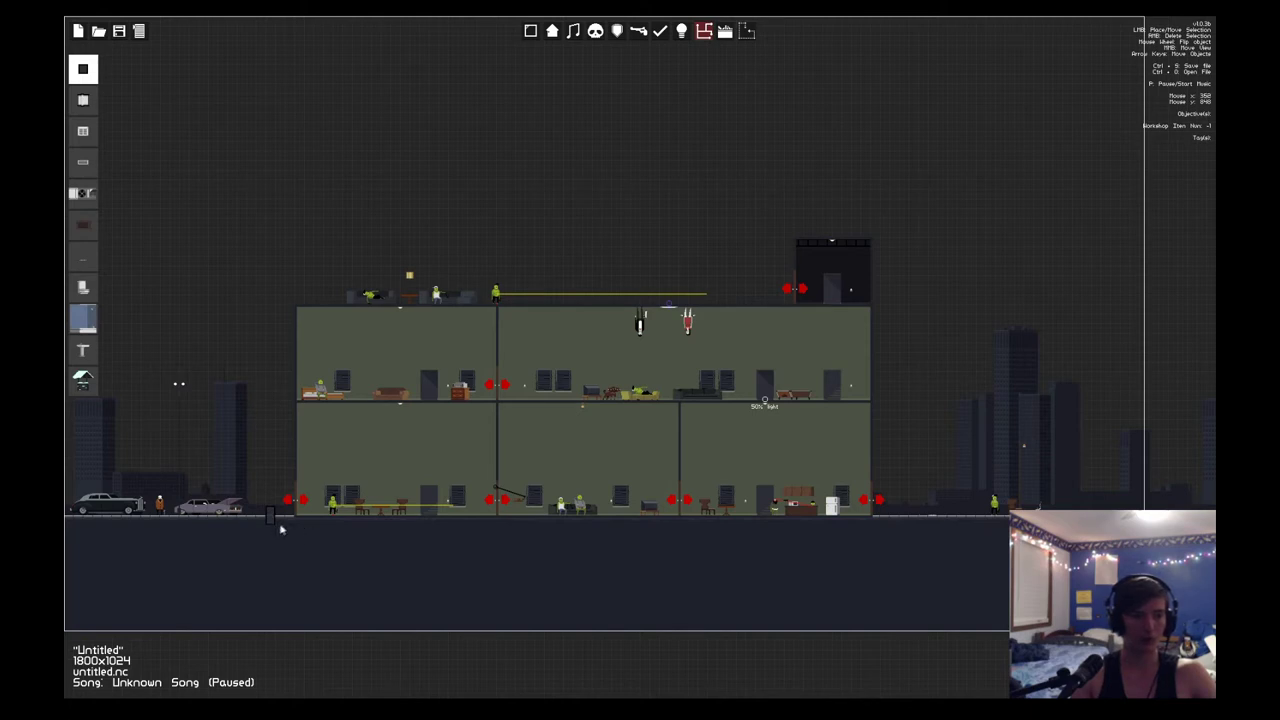
drag(271, 522, 924, 534)
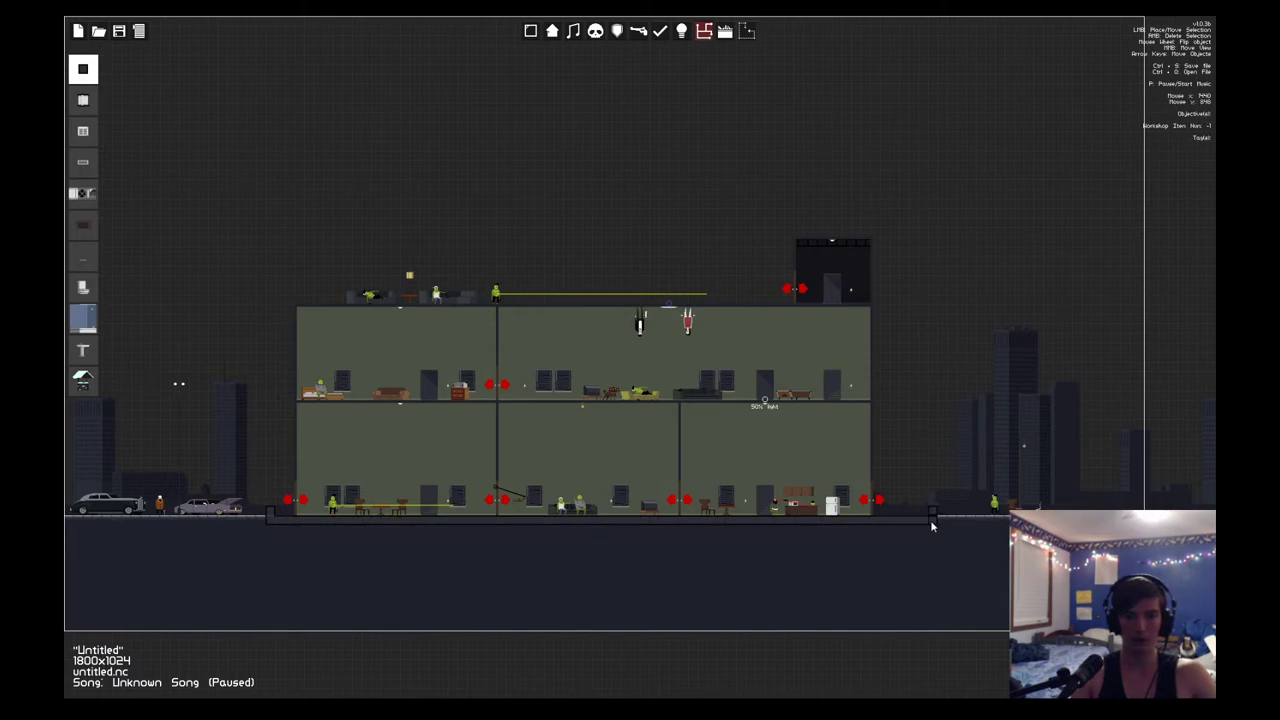
right_click(931, 522)
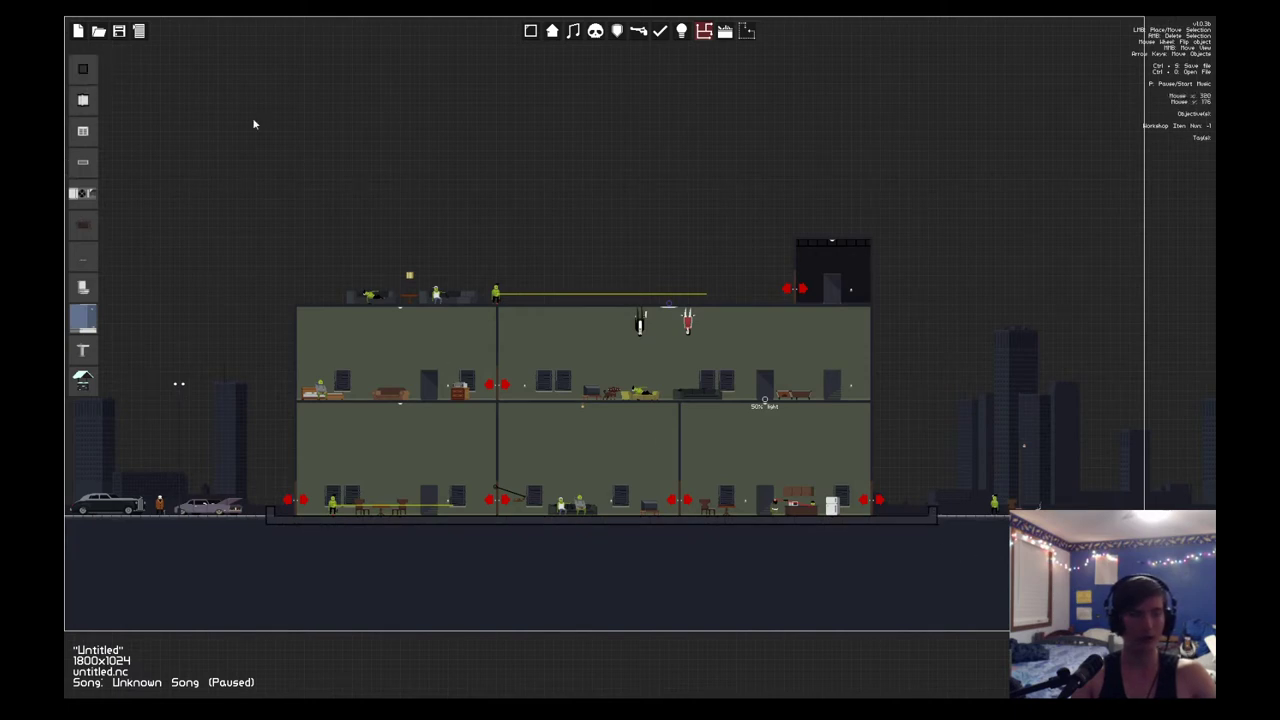
Step: Place vent grilles in the upstairs rooms, the kitchen and beside the ground-floor entrance, plus a ventilation unit on the roof
click(83, 131)
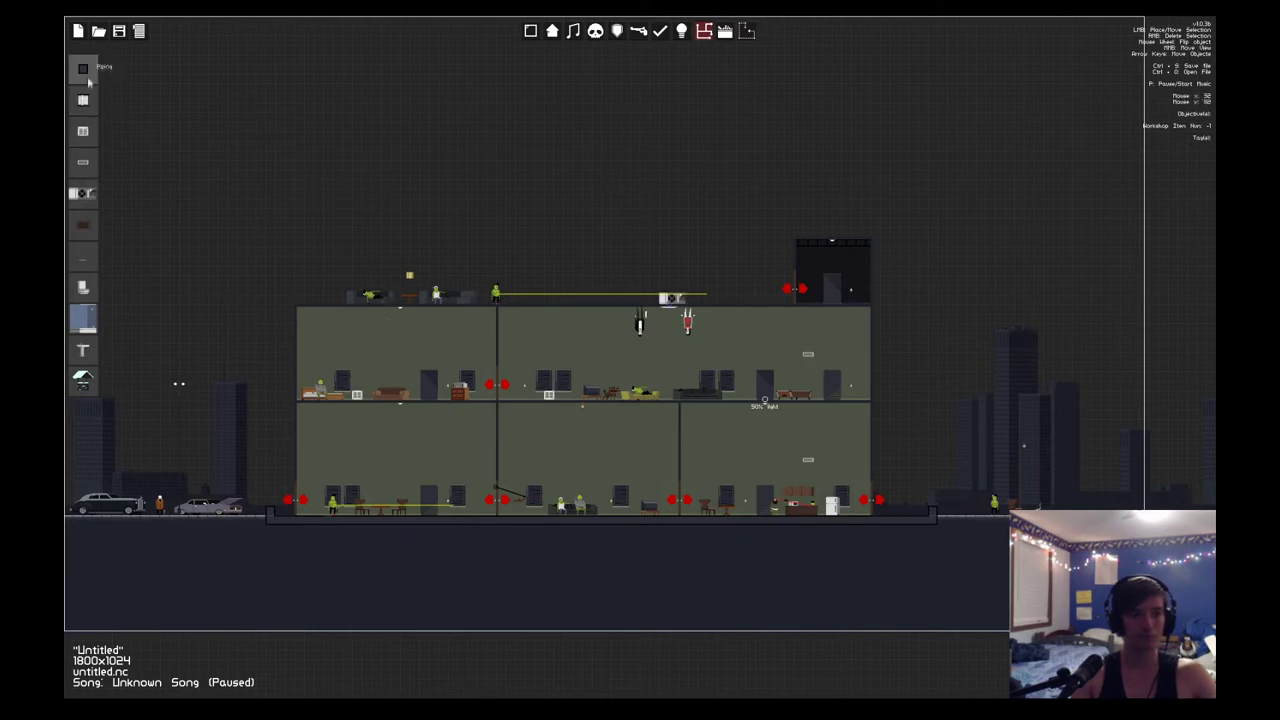
click(86, 70)
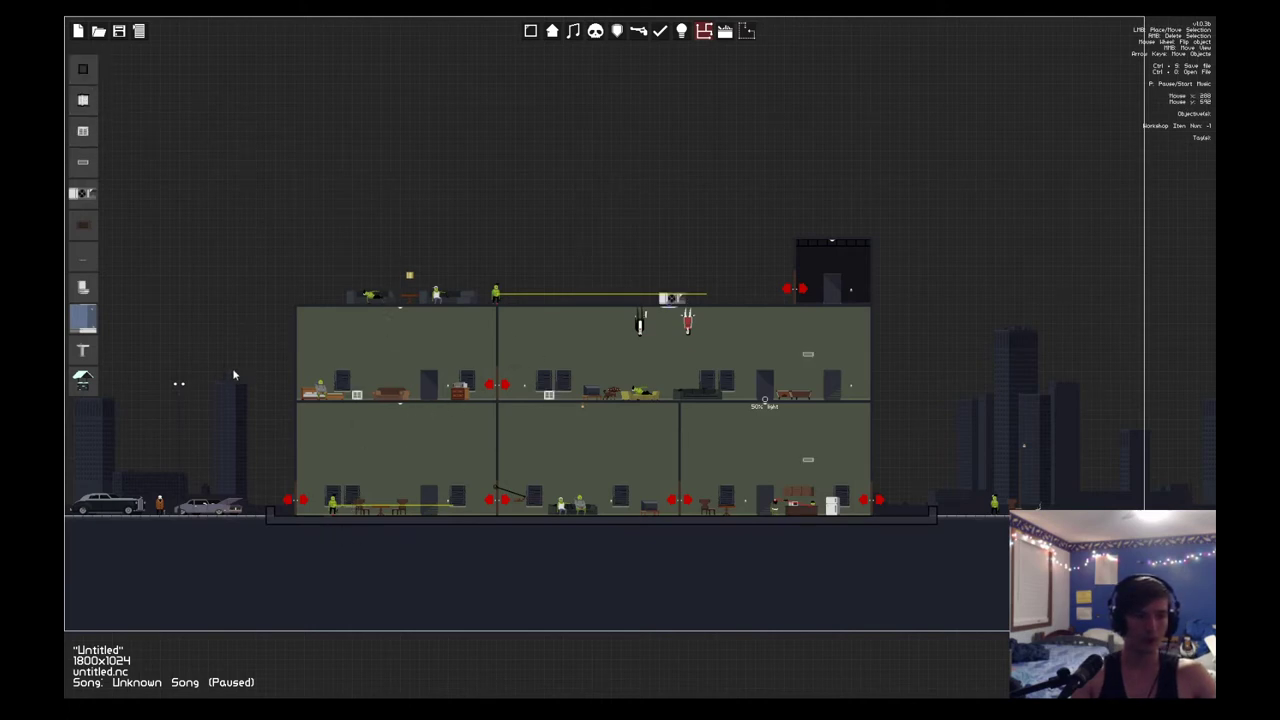
key(2)
key(3)
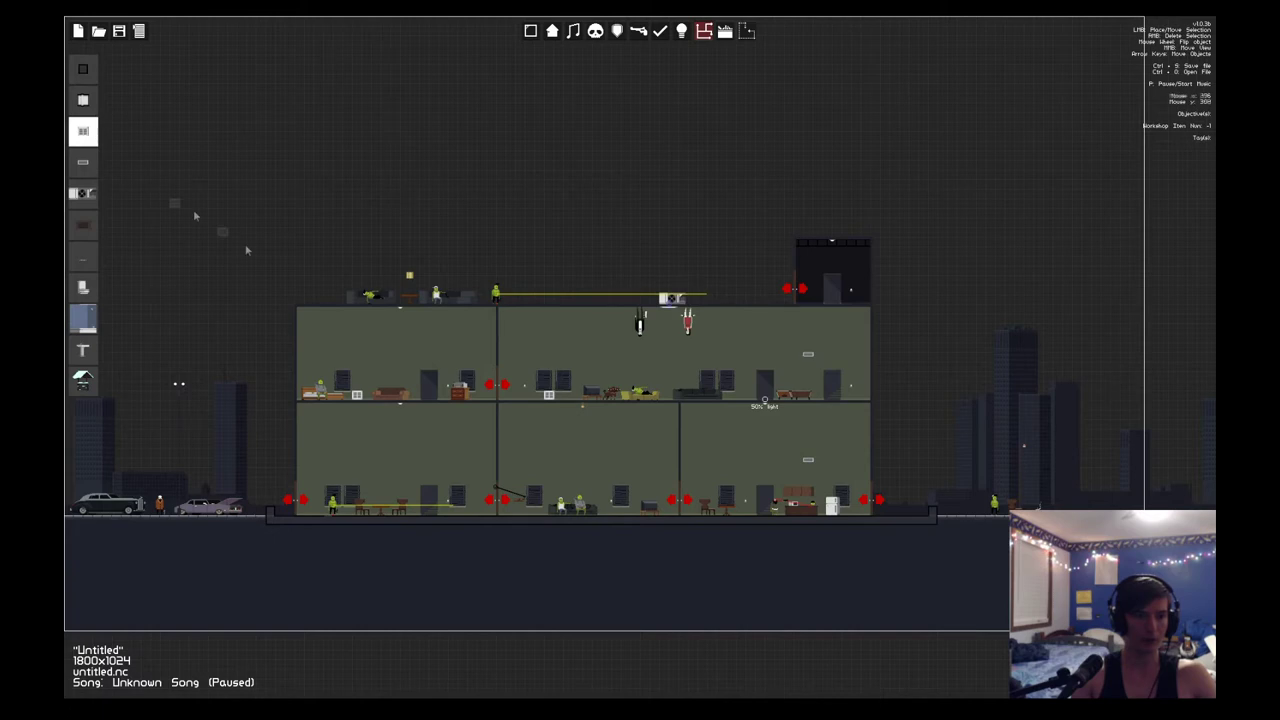
click(326, 508)
Step: Draw a vertical ventilation shaft from the grille in the leftmost upstairs room down to the ground shaft
click(84, 80)
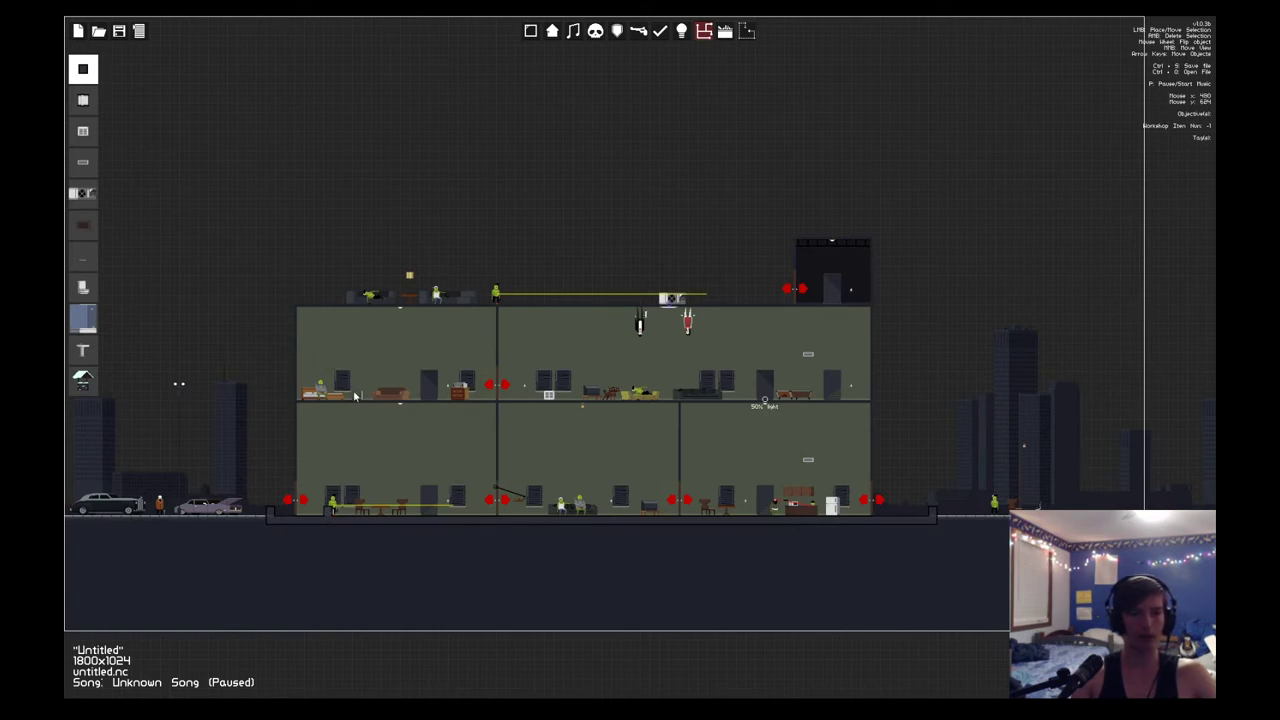
mouse_move(352, 396)
mouse_down()
mouse_move(346, 561)
mouse_move(357, 518)
mouse_up()
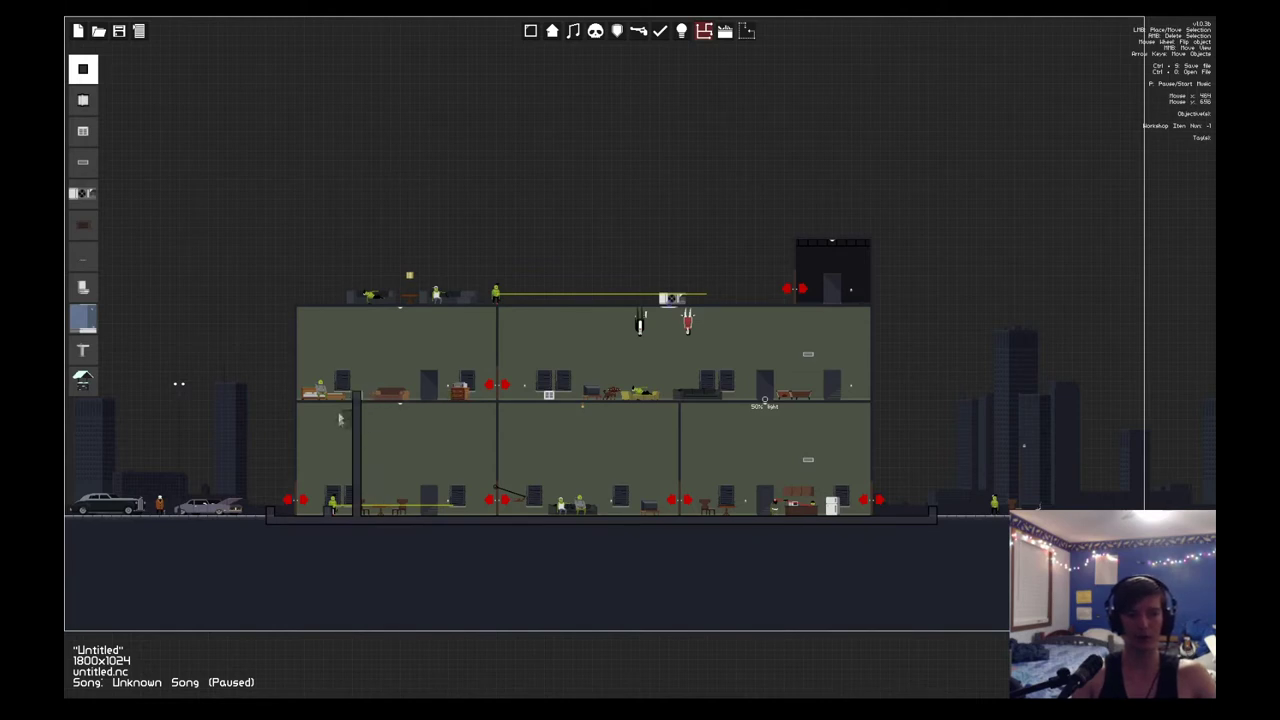
Step: Try a short side branch with a vent grille off the vertical shaft in the leftmost ground-floor room
mouse_move(360, 453)
mouse_down()
mouse_move(441, 453)
mouse_move(372, 452)
mouse_up()
right_click(372, 452)
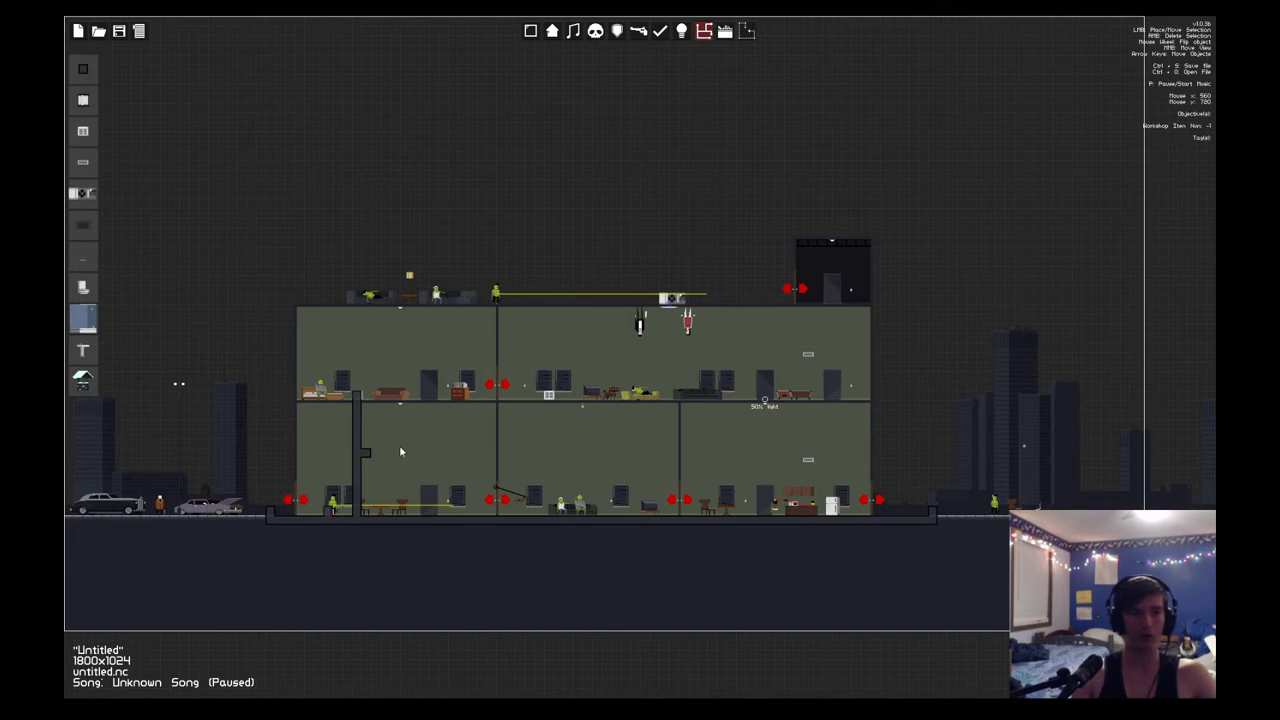
click(82, 136)
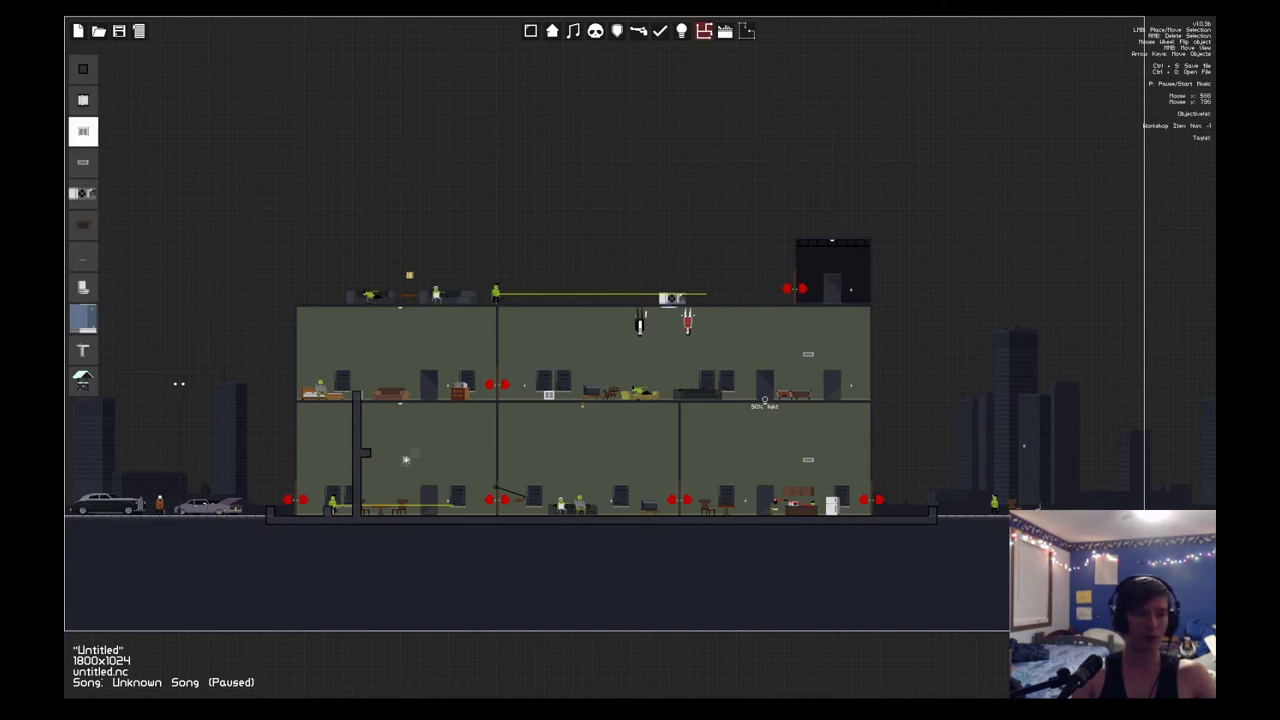
click(354, 422)
right_click(354, 423)
click(362, 427)
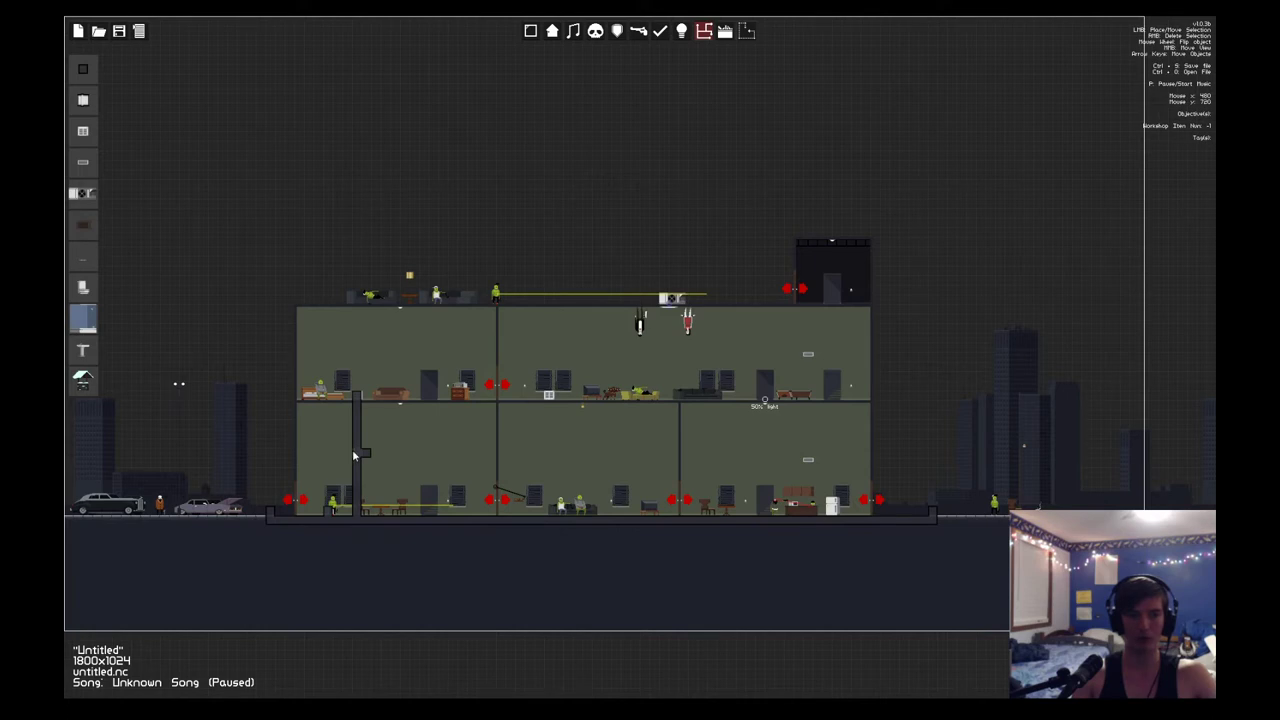
click(337, 452)
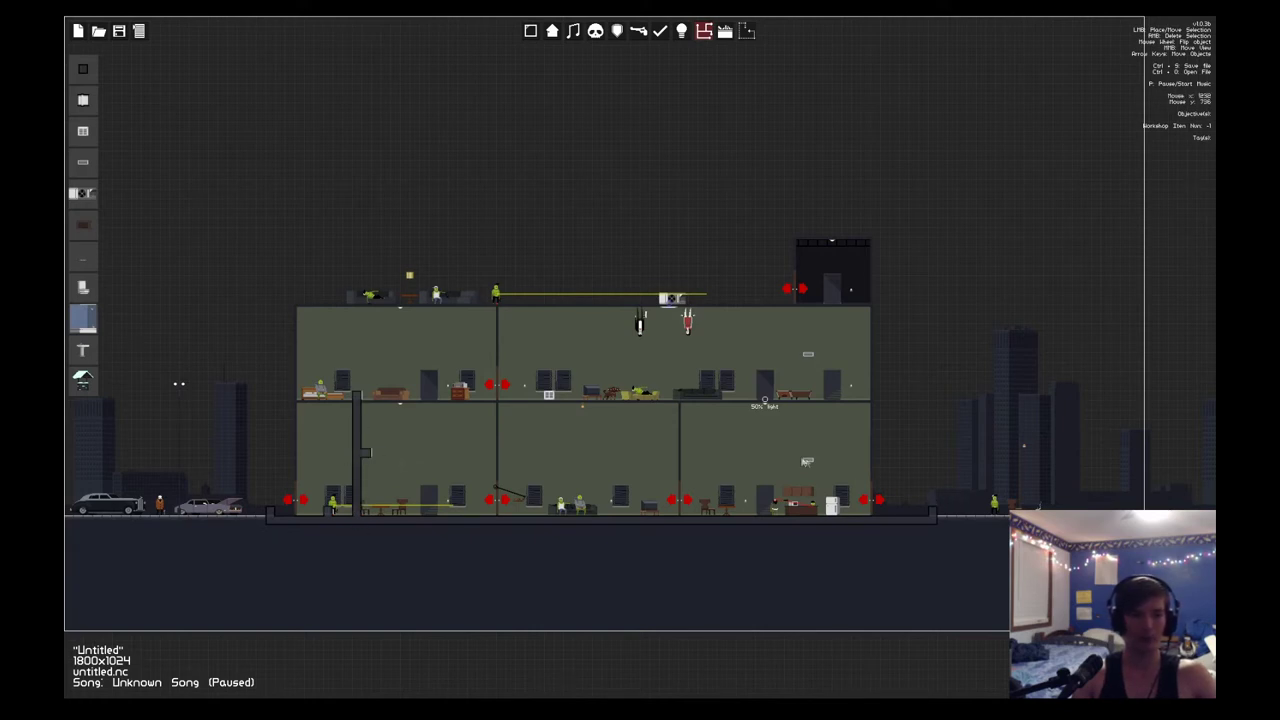
right_click(364, 451)
click(388, 481)
Step: Draw a ventilation shaft along the upper floor from the vertical shaft to below the high wall grille, and up to that grille
click(83, 71)
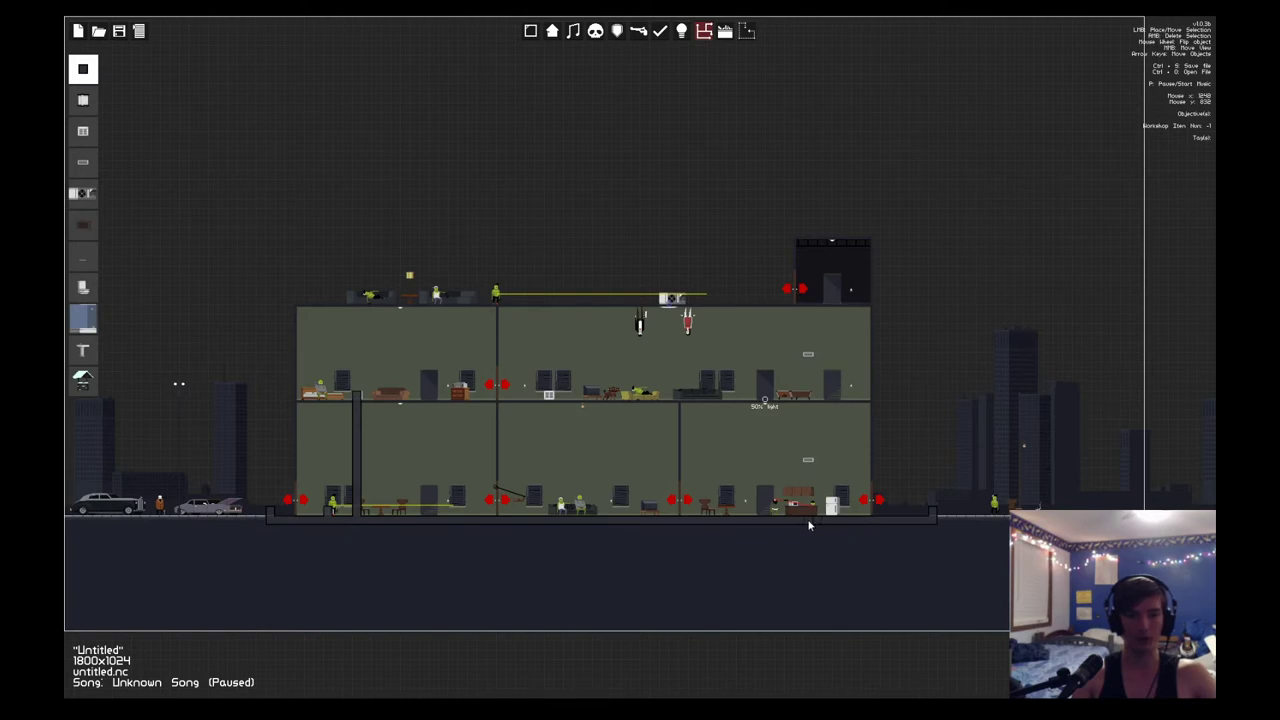
mouse_move(807, 353)
mouse_down()
mouse_move(807, 522)
mouse_move(807, 438)
mouse_move(807, 500)
mouse_move(807, 459)
mouse_up()
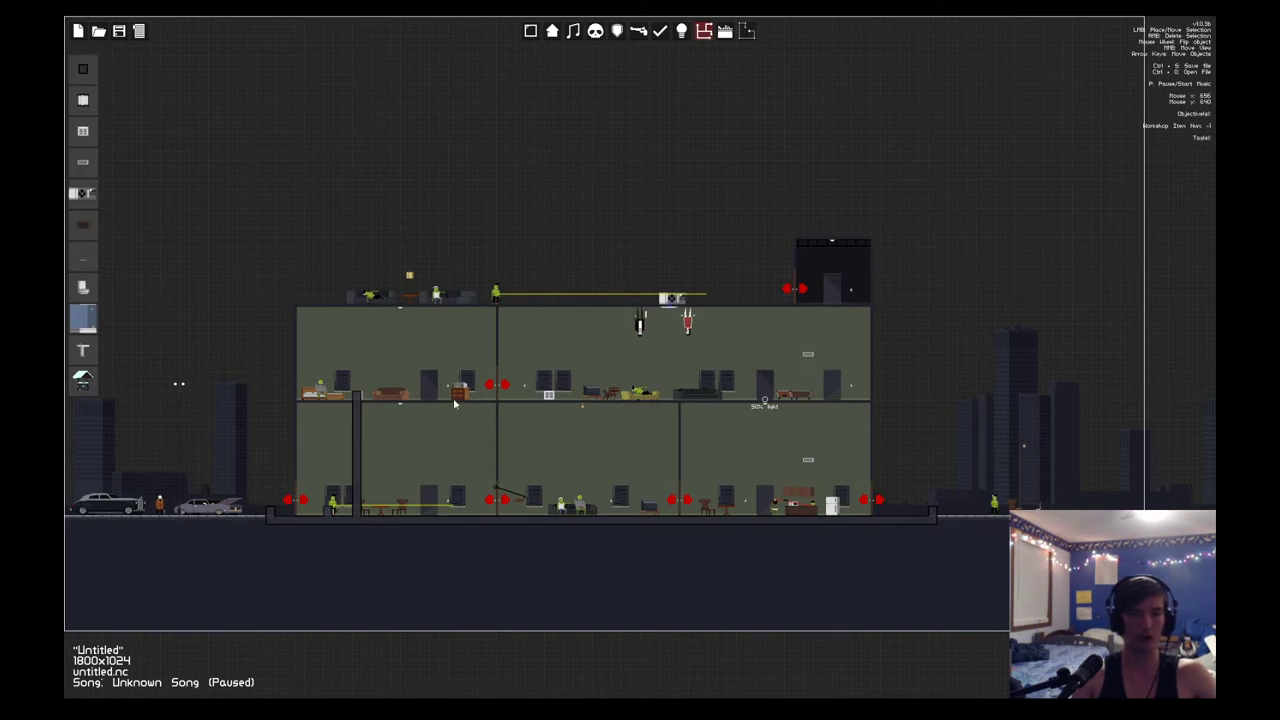
click(83, 68)
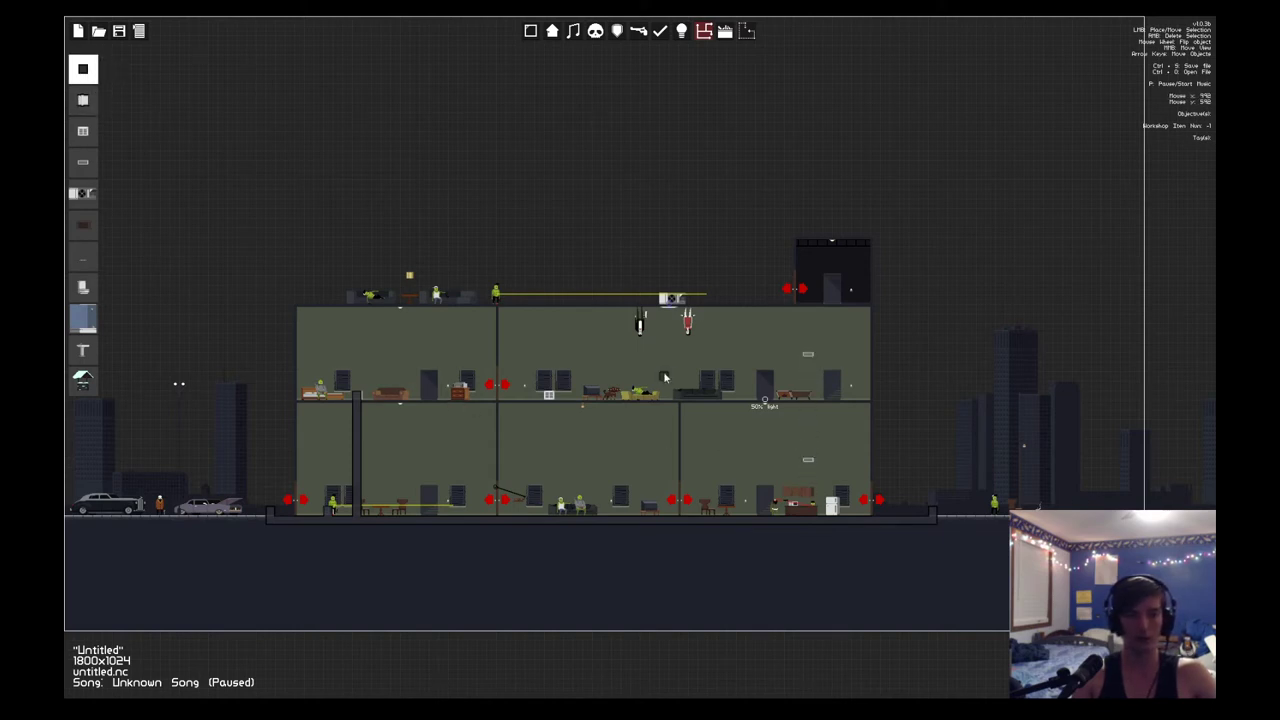
click(807, 354)
click(809, 459)
drag(357, 398, 809, 397)
right_click(809, 397)
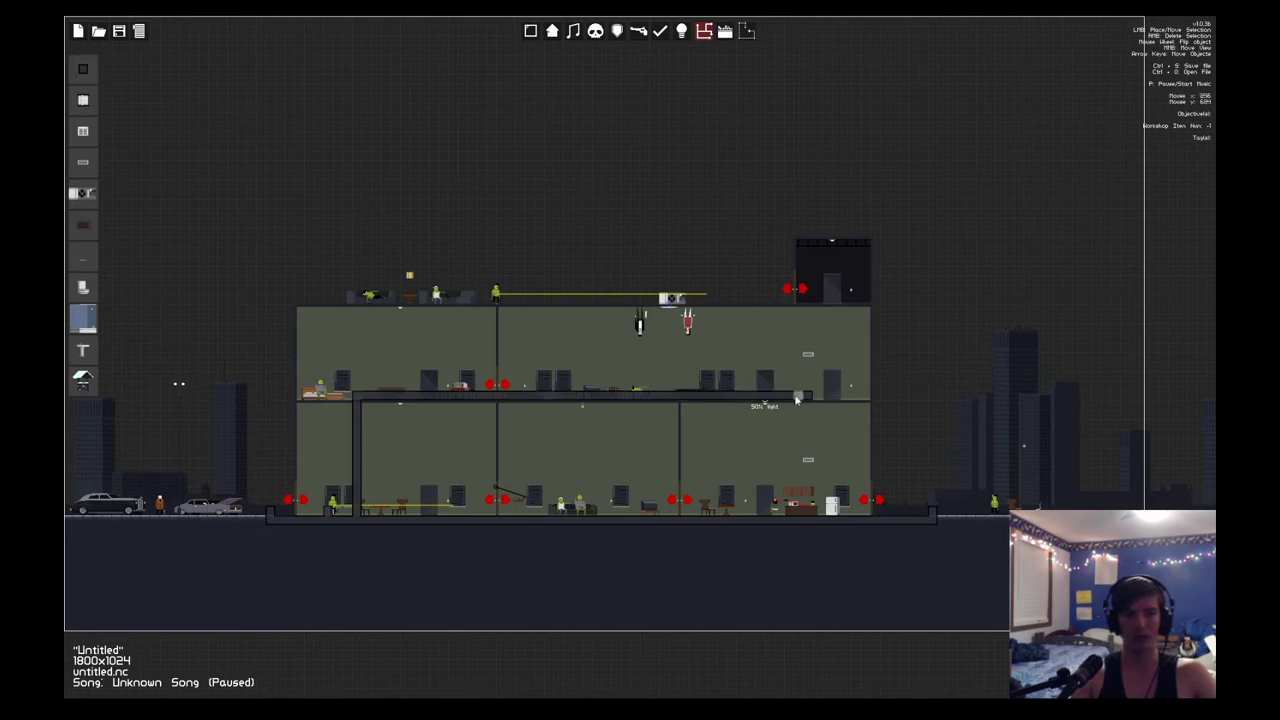
click(83, 68)
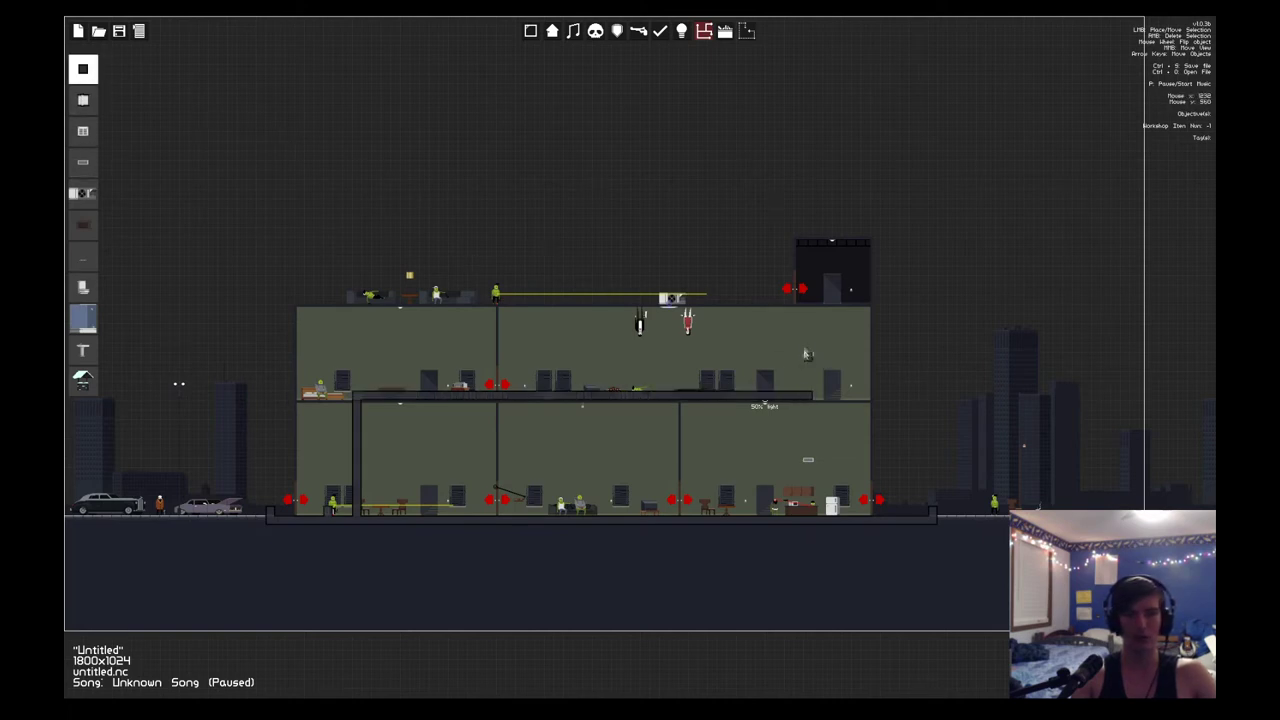
drag(807, 355, 812, 398)
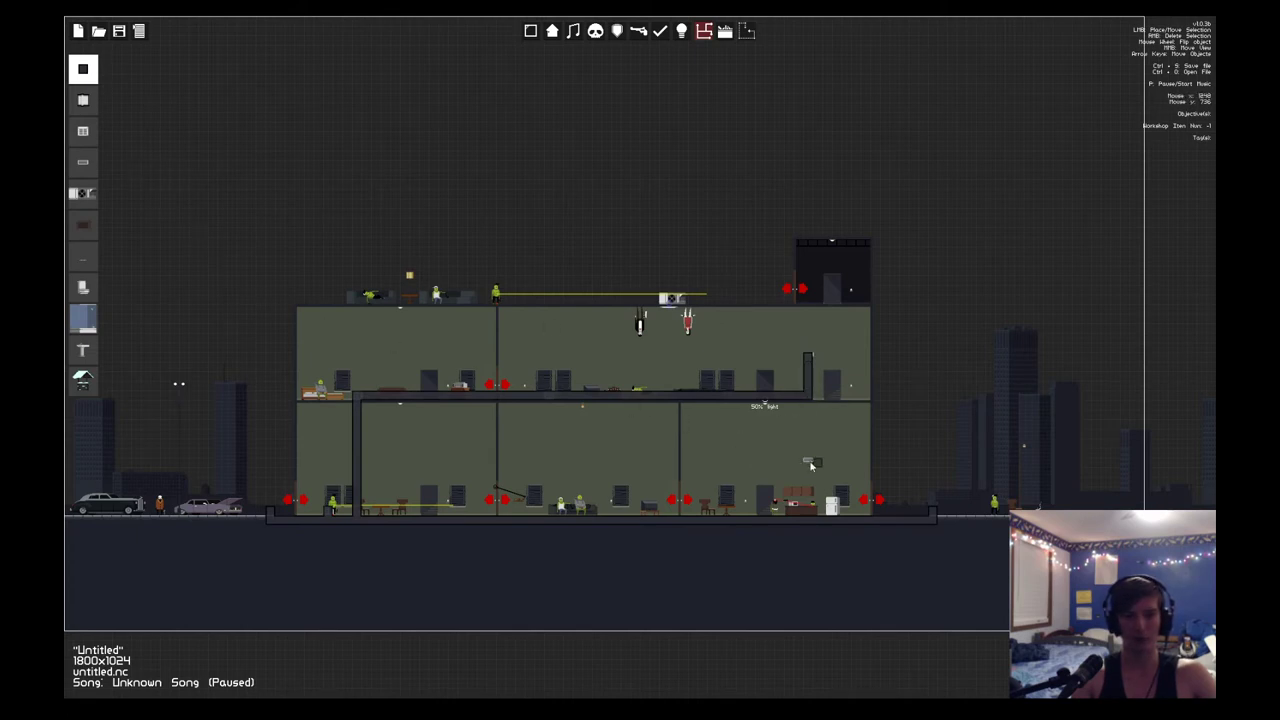
Step: Place the first weapon type below the kitchen's window near the chair and a handgun beside the dark furniture upstairs
click(638, 31)
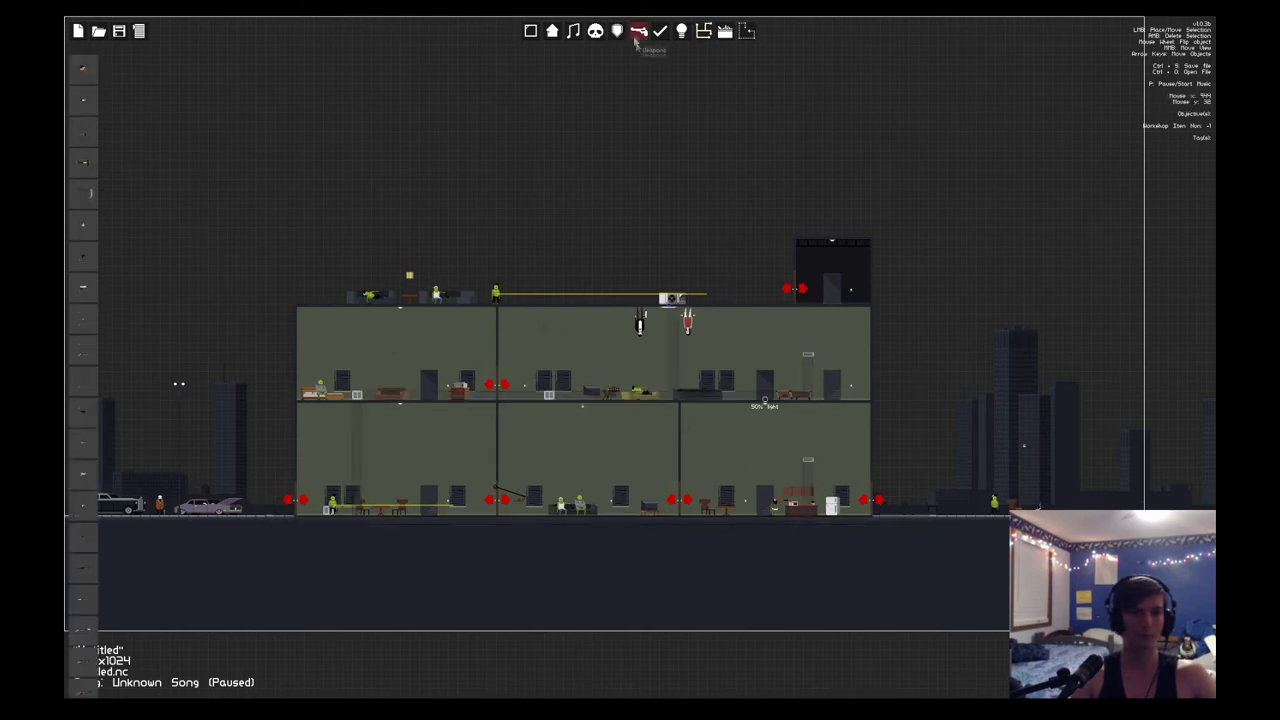
click(83, 70)
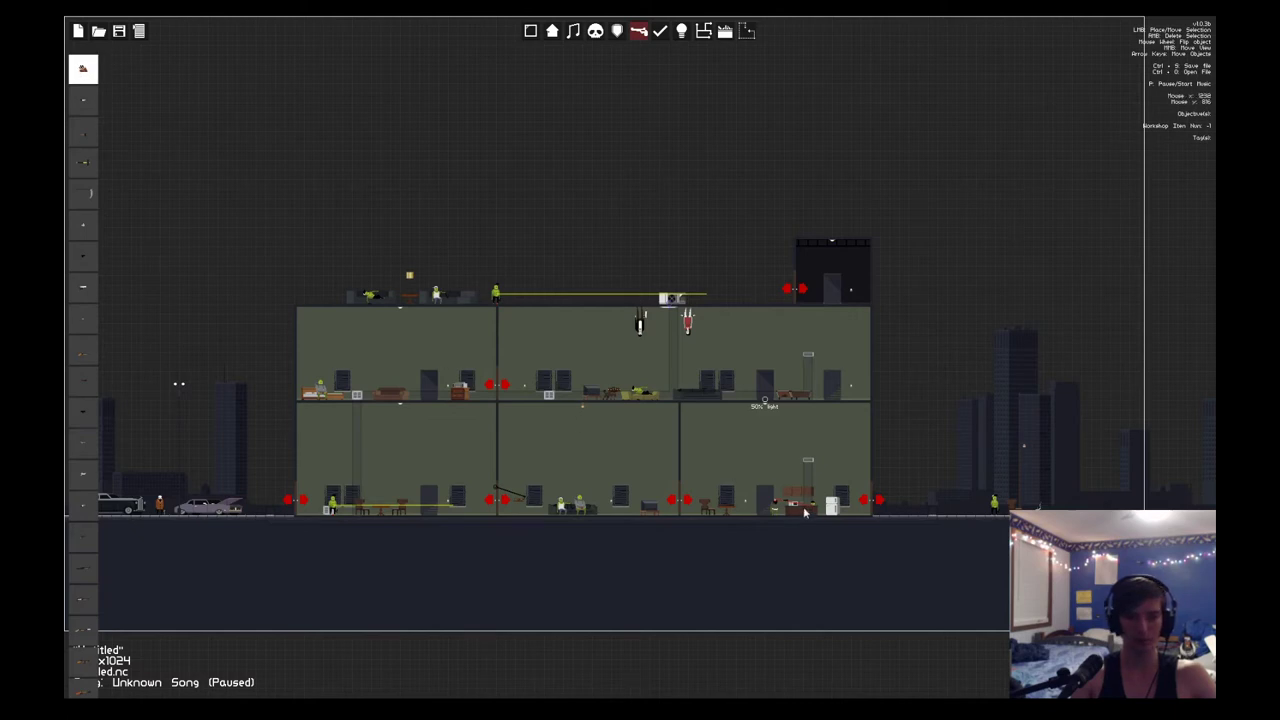
click(727, 508)
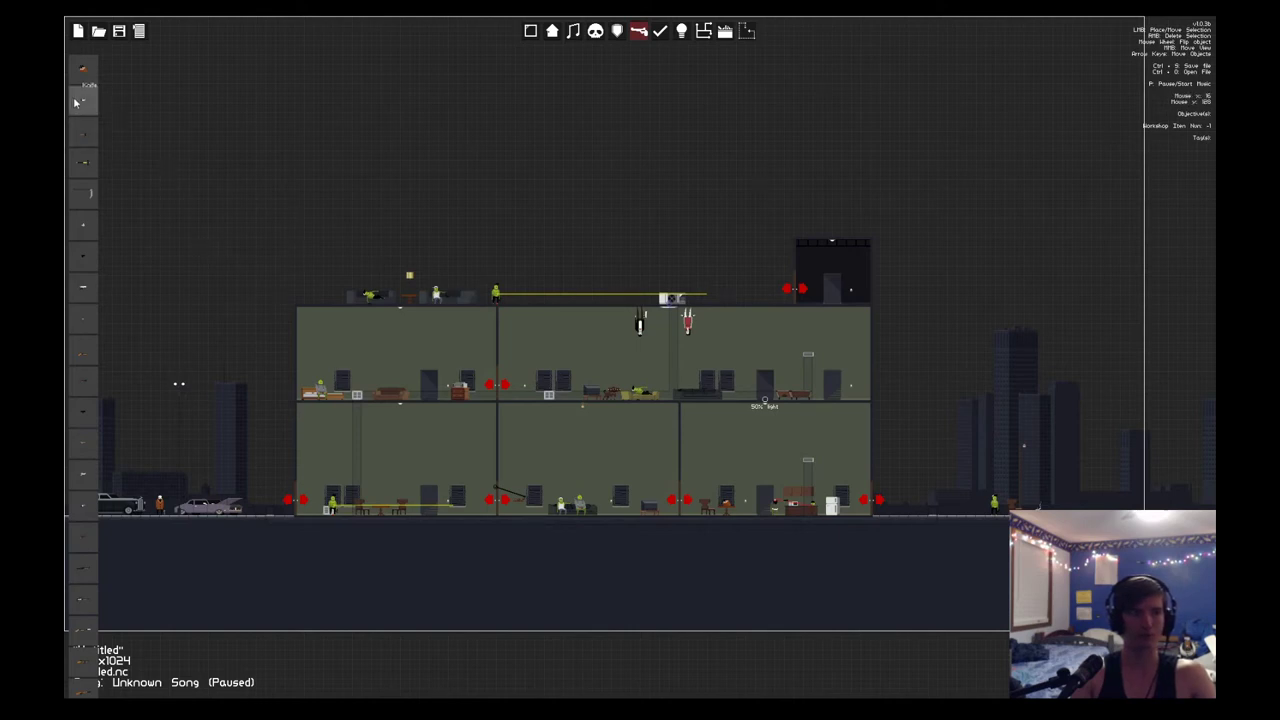
click(84, 264)
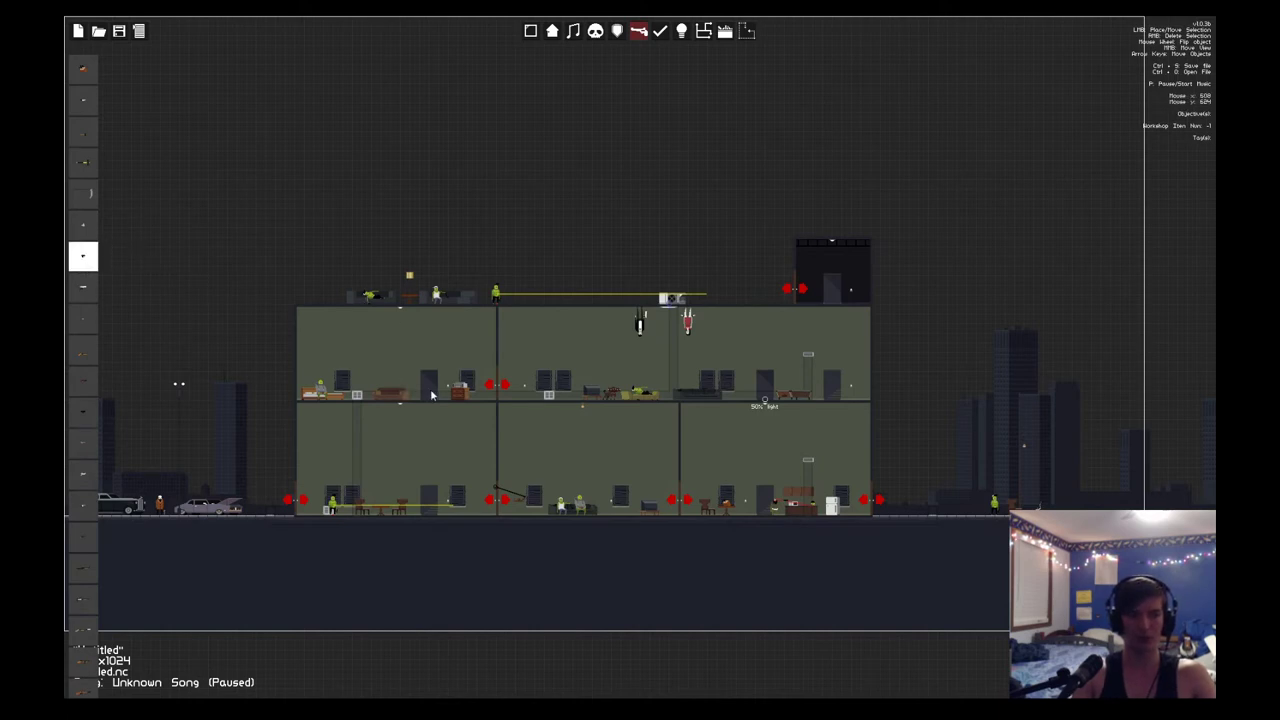
click(570, 393)
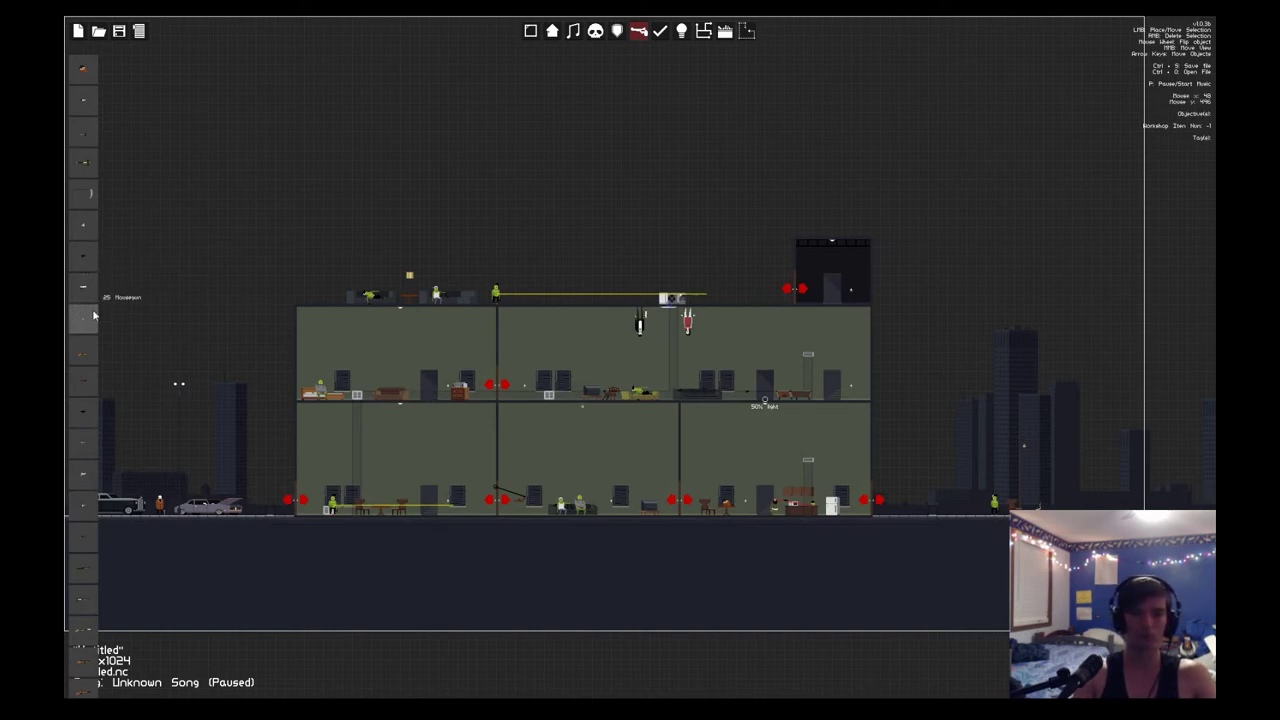
click(581, 505)
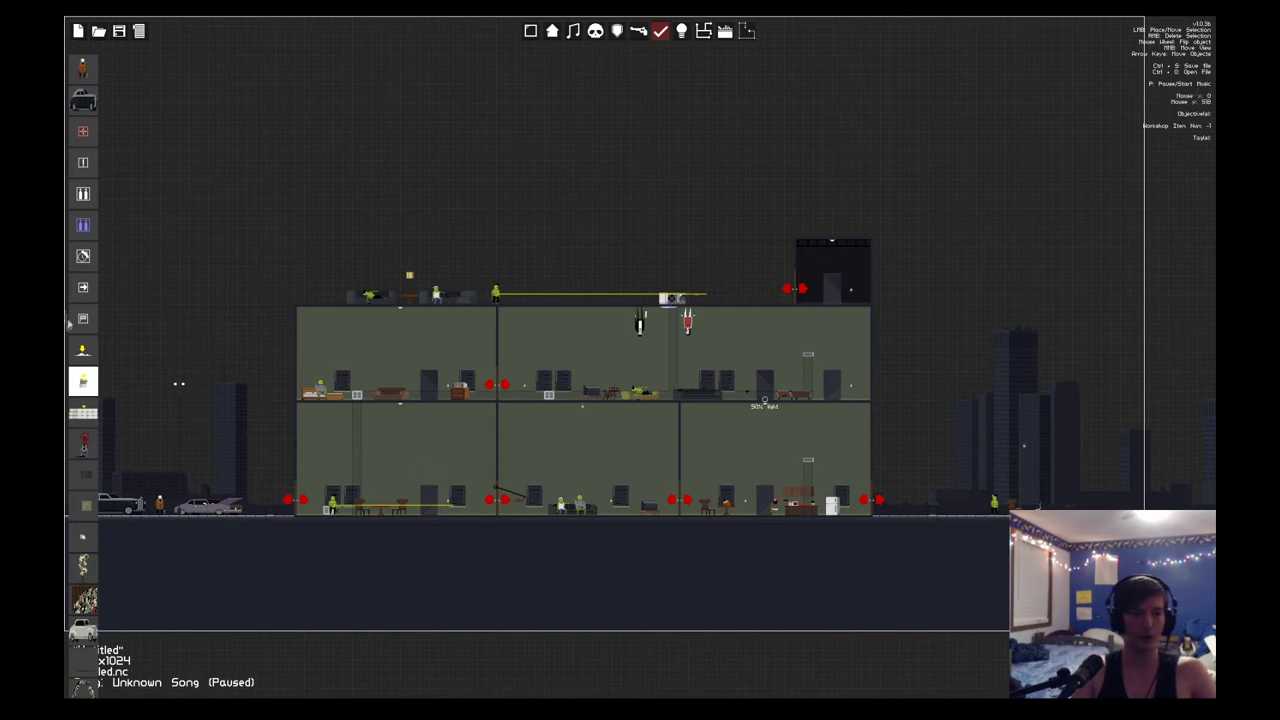
Step: Place the wide white objective item on the floor of the large upstairs room, beside the dark furniture
click(85, 413)
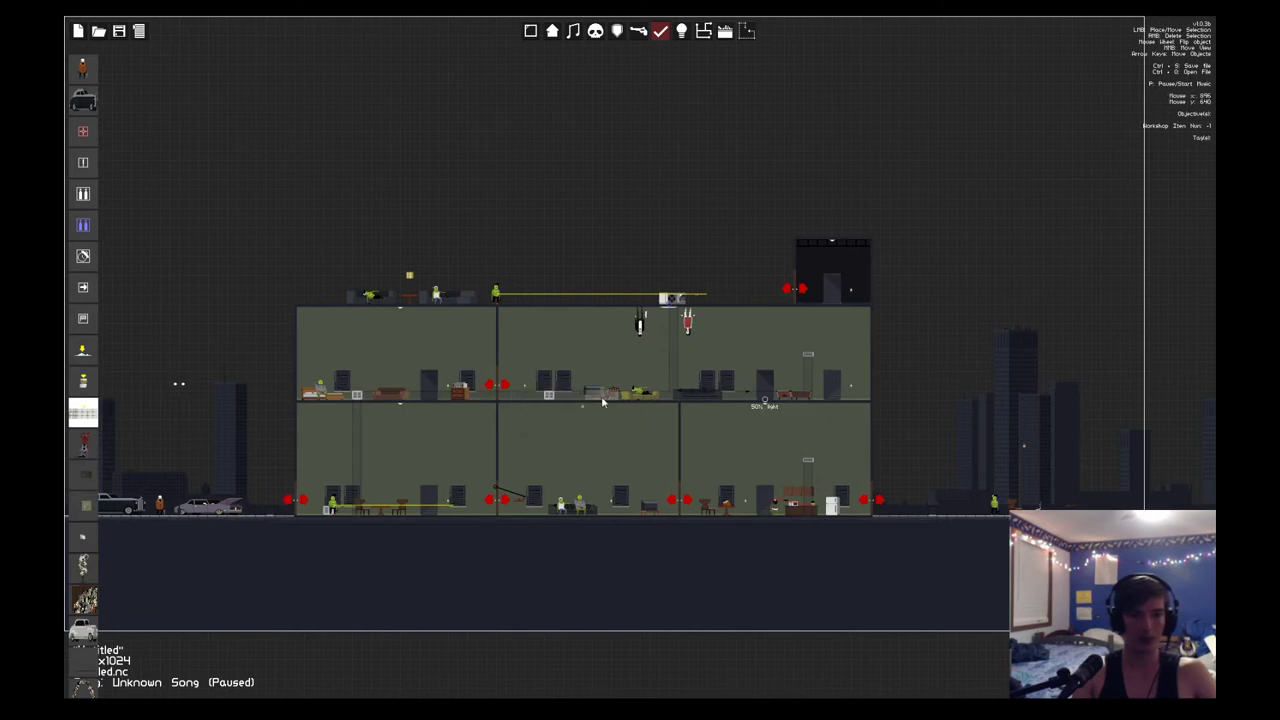
click(673, 410)
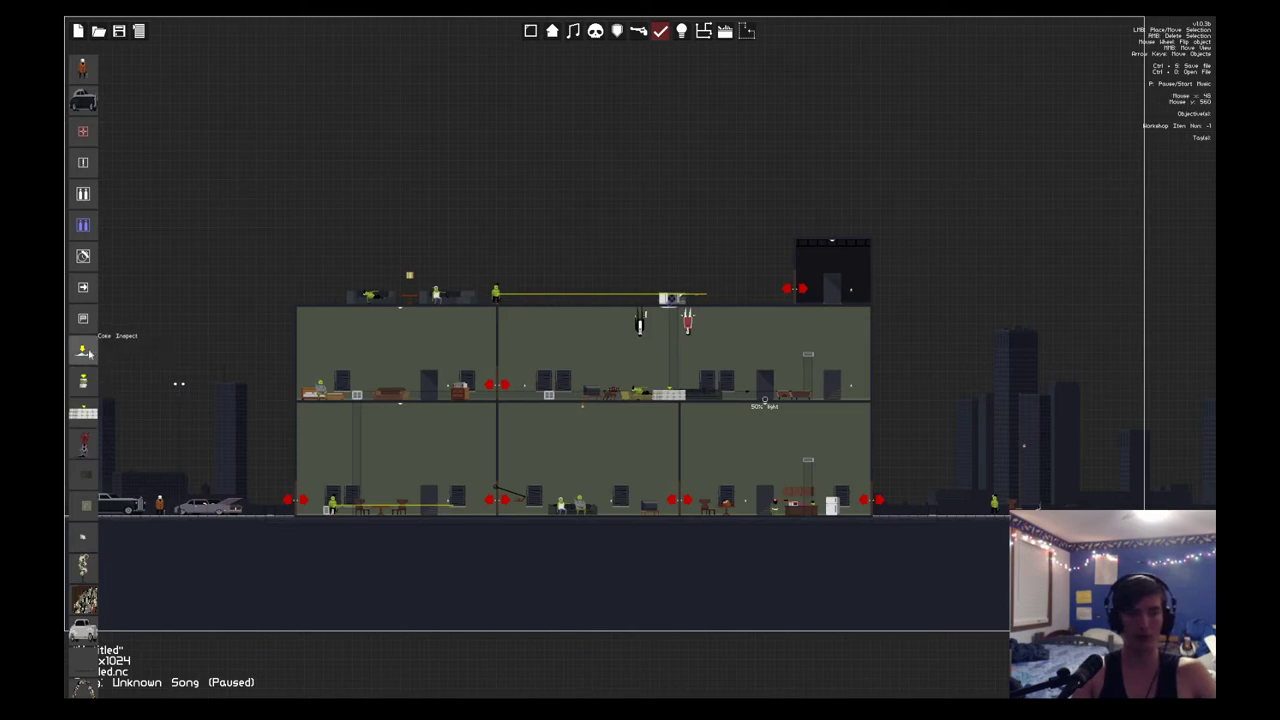
Step: Place copies of the small yellow-topped objective item on the roof, across the ground floor and upstairs, plus a wide white item on the roof
click(83, 381)
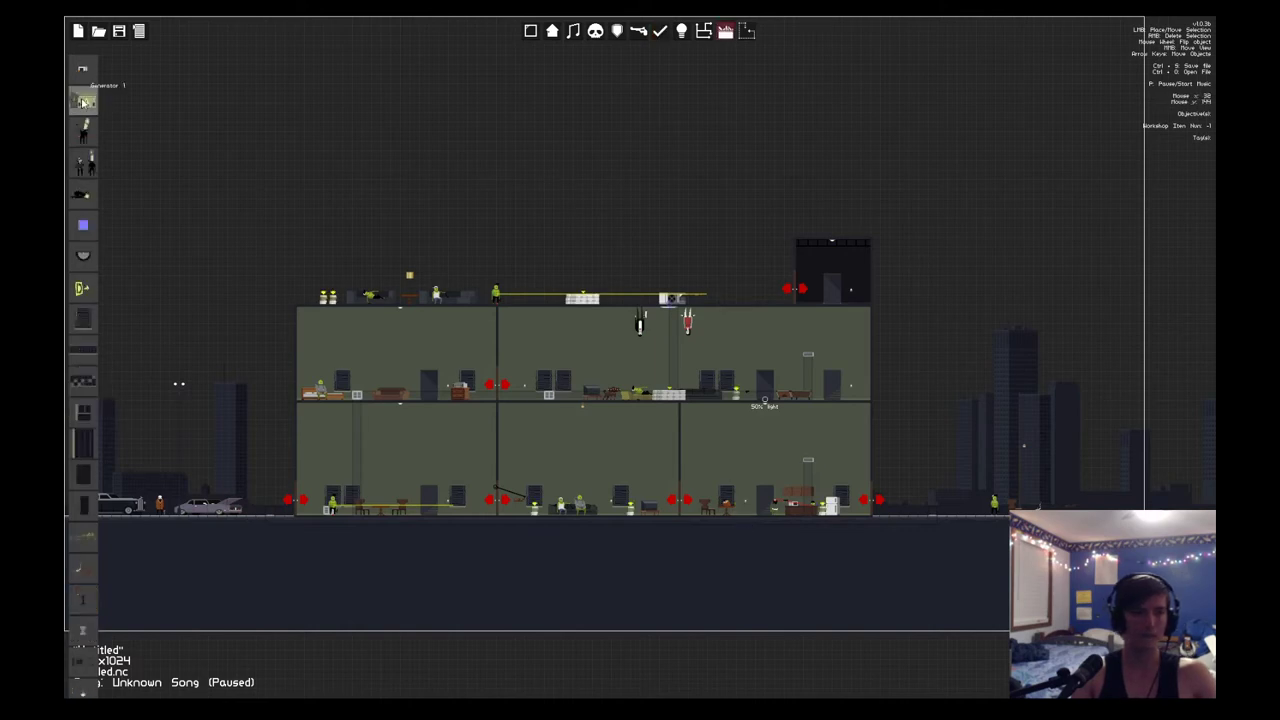
Step: Place Generator 1 on the roof facing left, and move the roof's wide white item beside the standing enemy
click(84, 101)
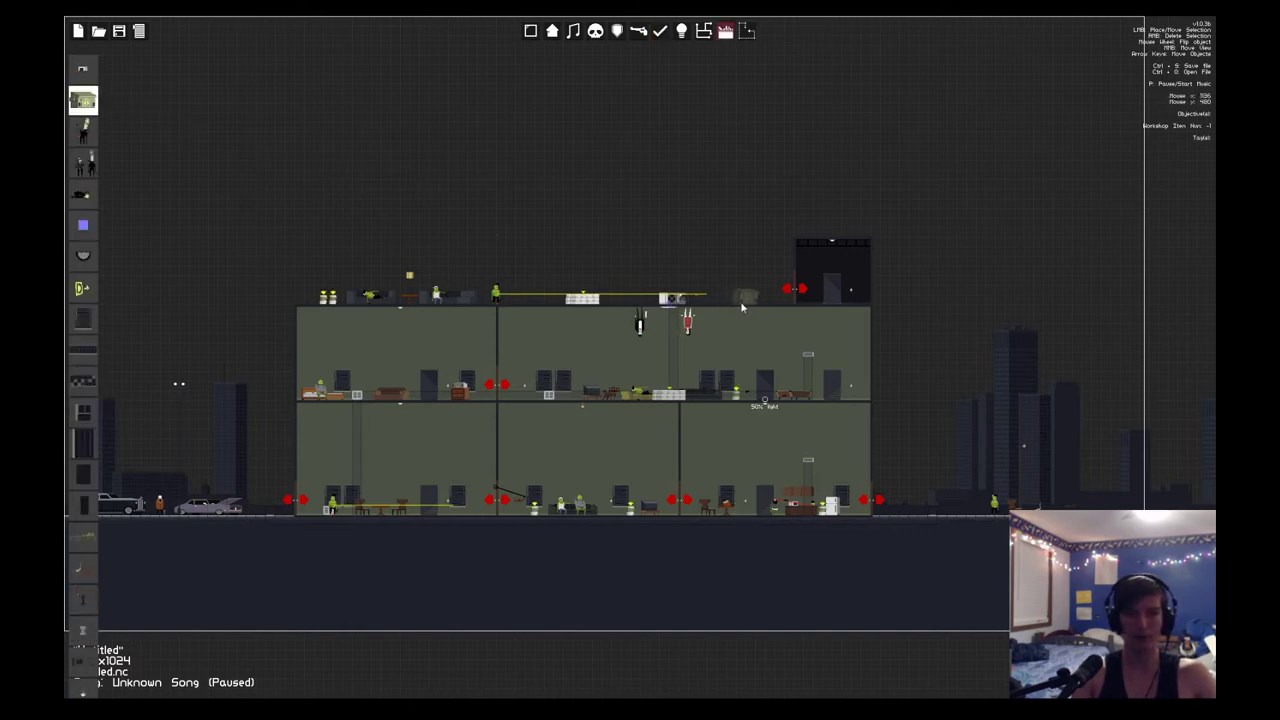
right_click(740, 301)
click(765, 320)
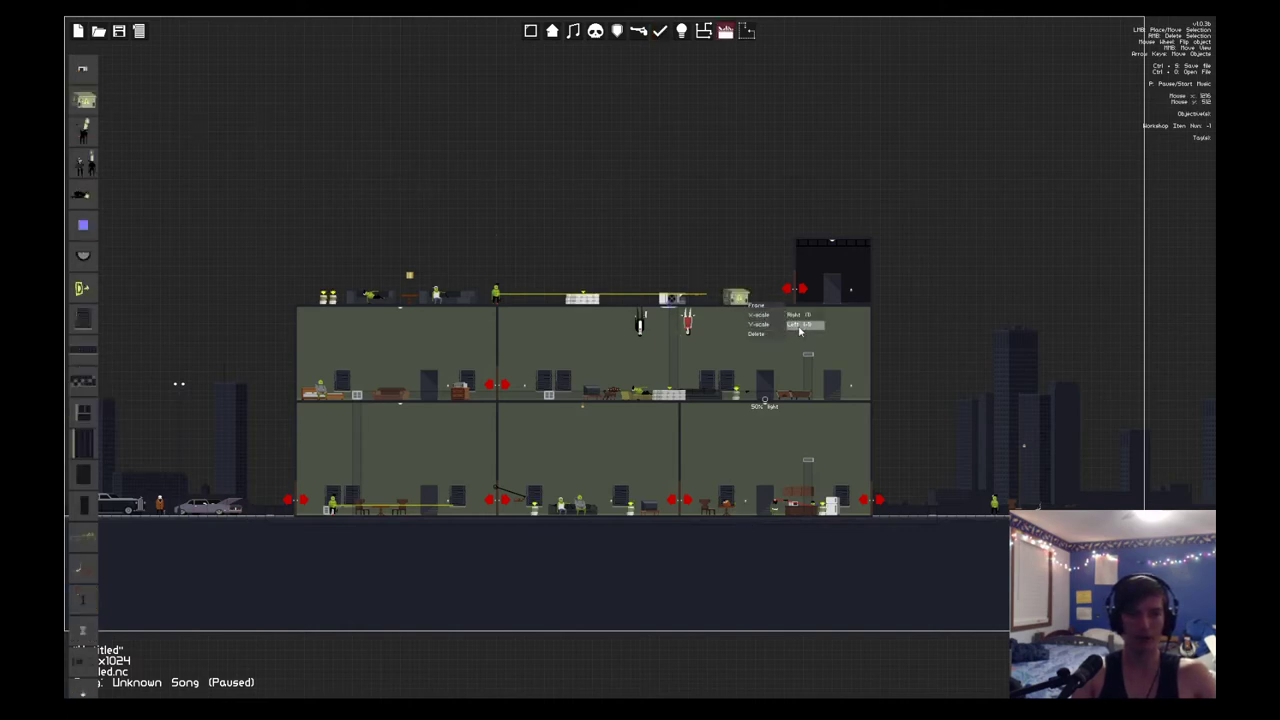
click(798, 329)
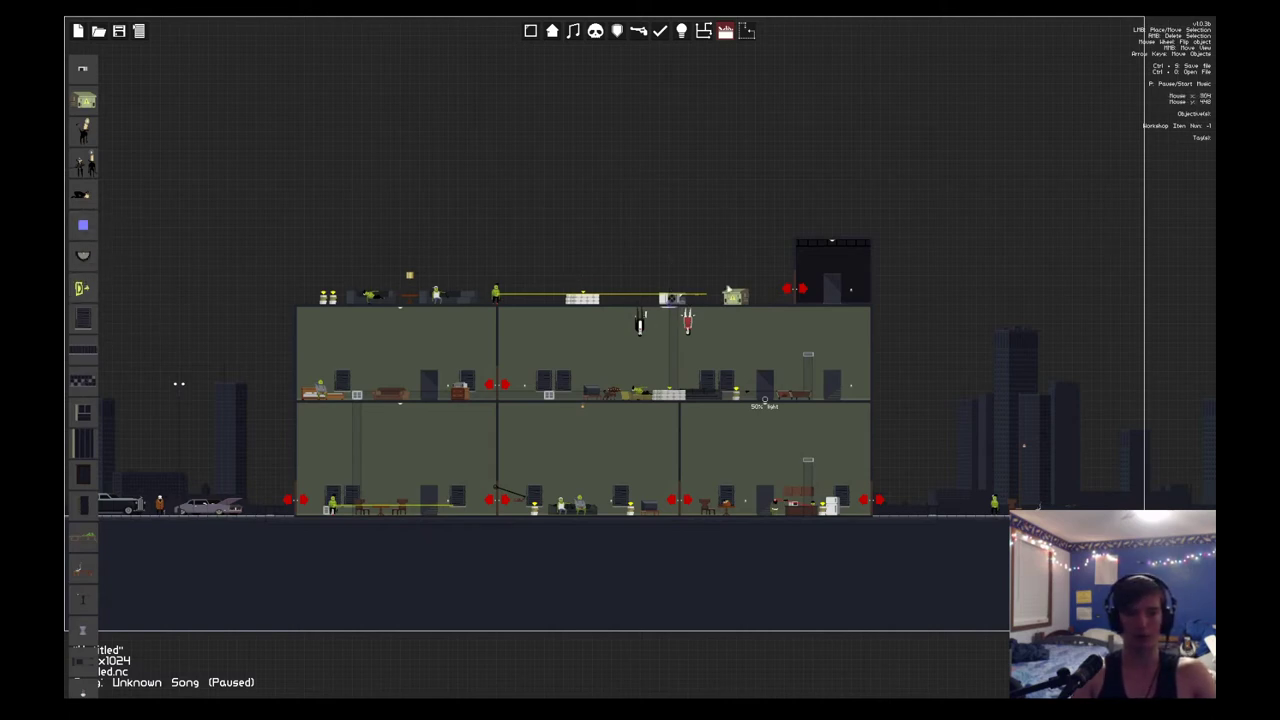
drag(559, 300, 526, 308)
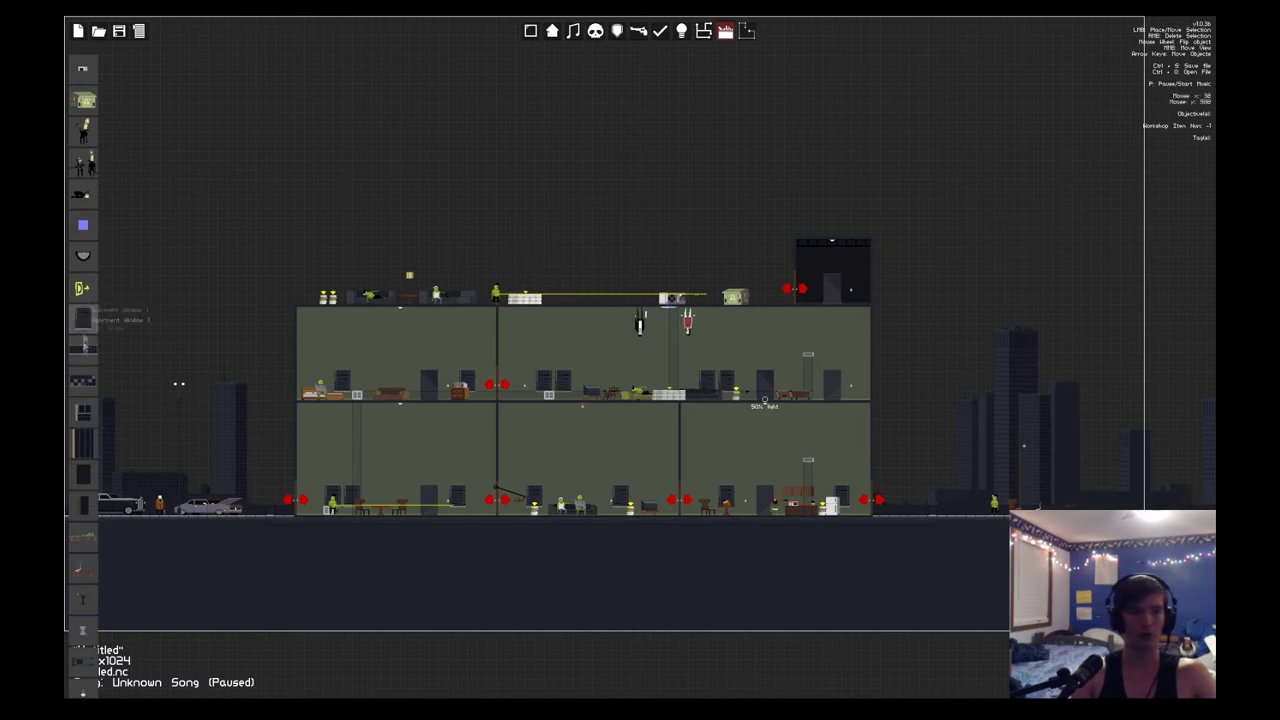
Step: Place the large cracked-wall decal in upper corners of the leftmost upstairs, middle ground-floor and kitchen rooms
scroll(86, 410, down, 1)
scroll(88, 412, down, 1)
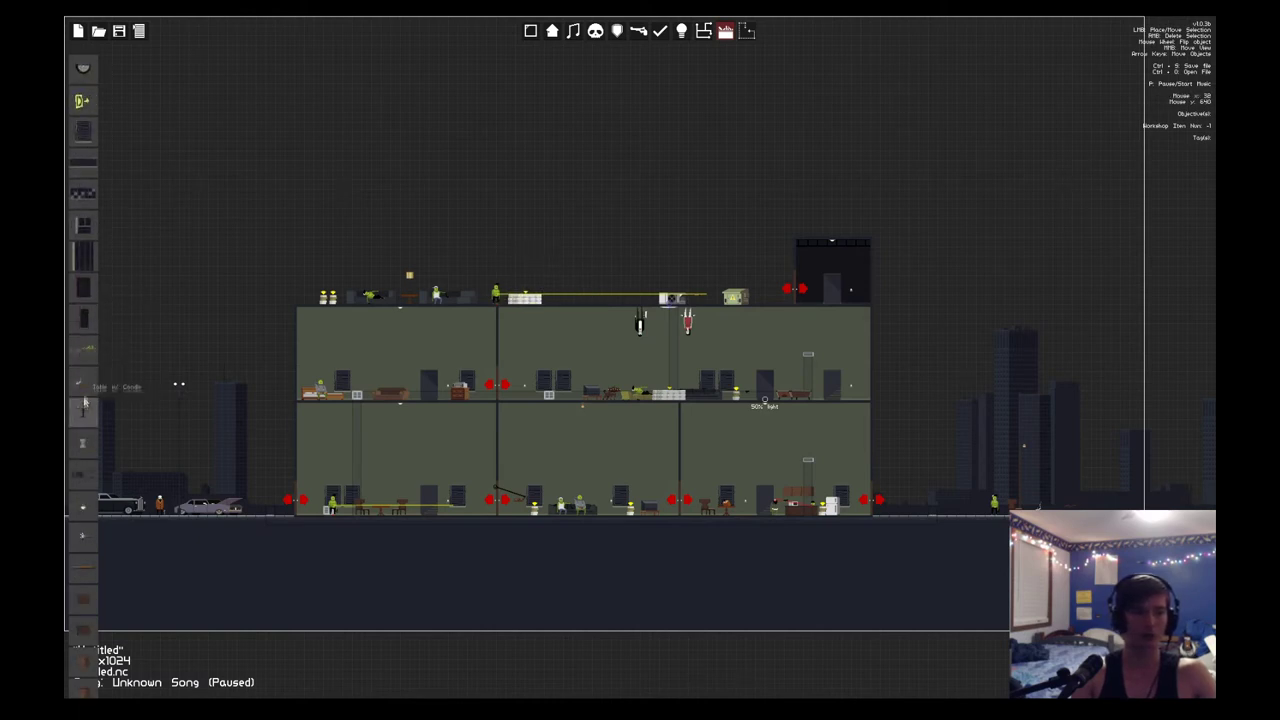
scroll(86, 353, down, 5)
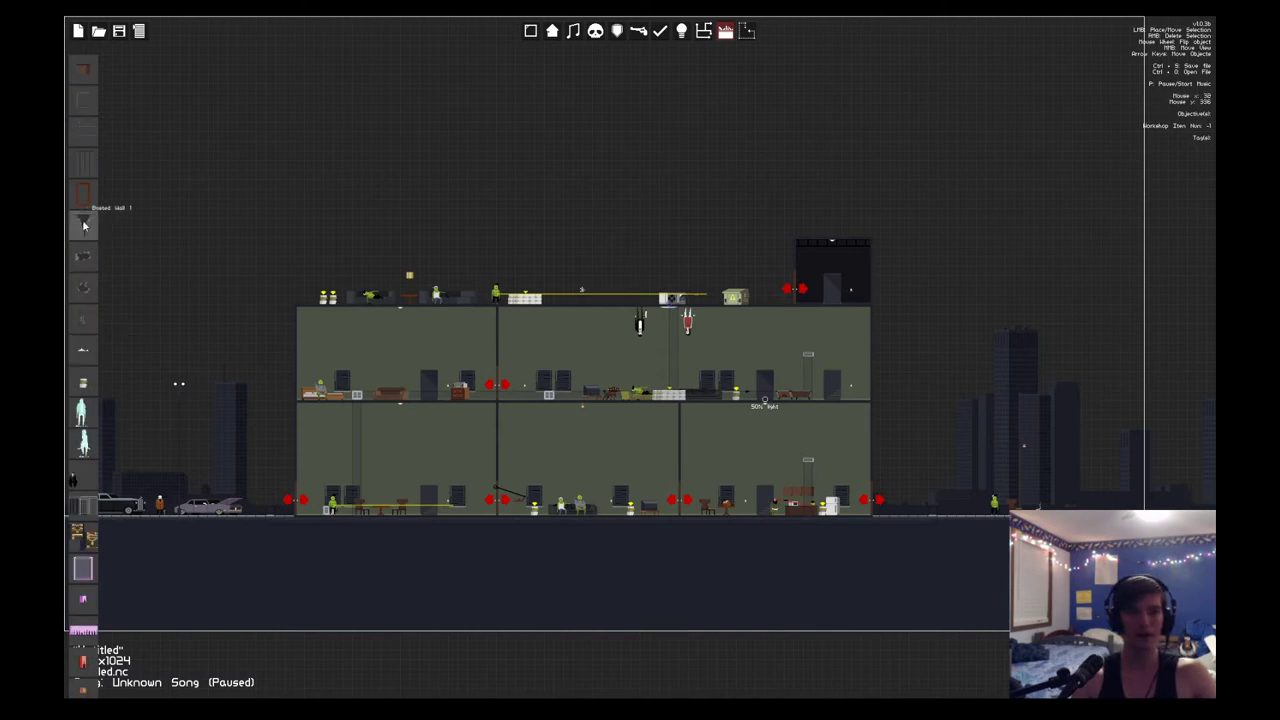
click(83, 225)
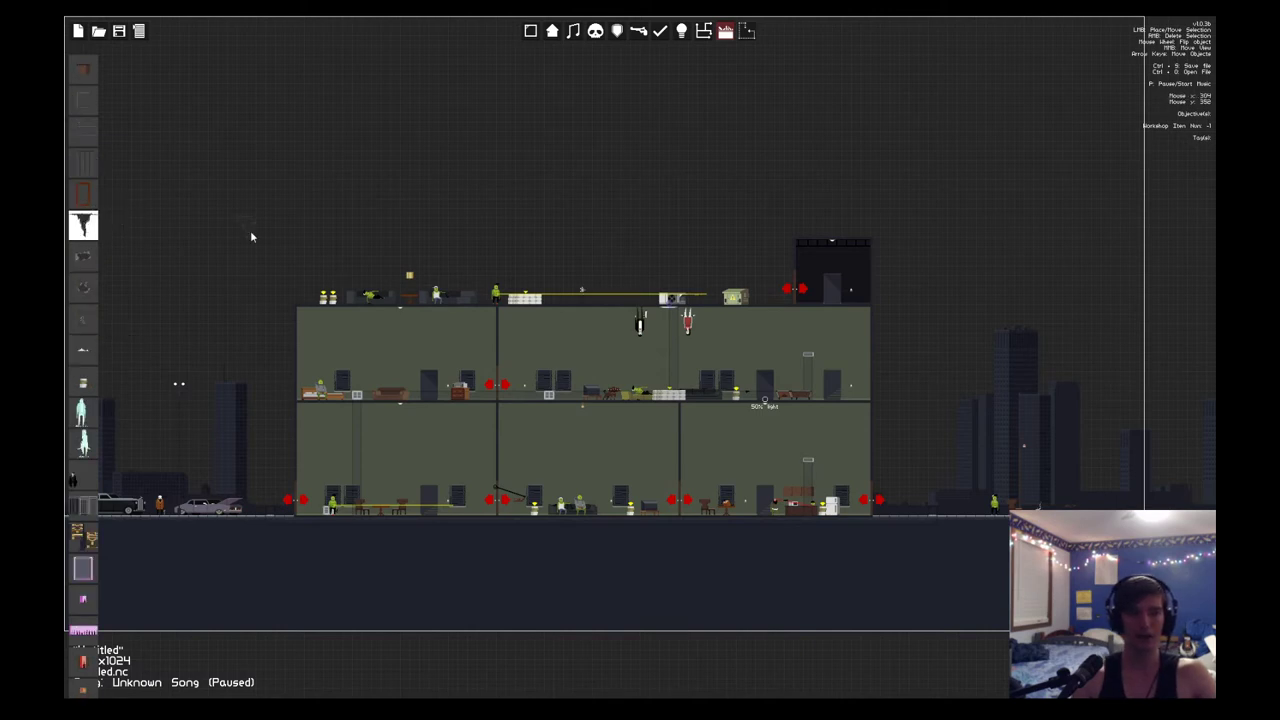
click(322, 324)
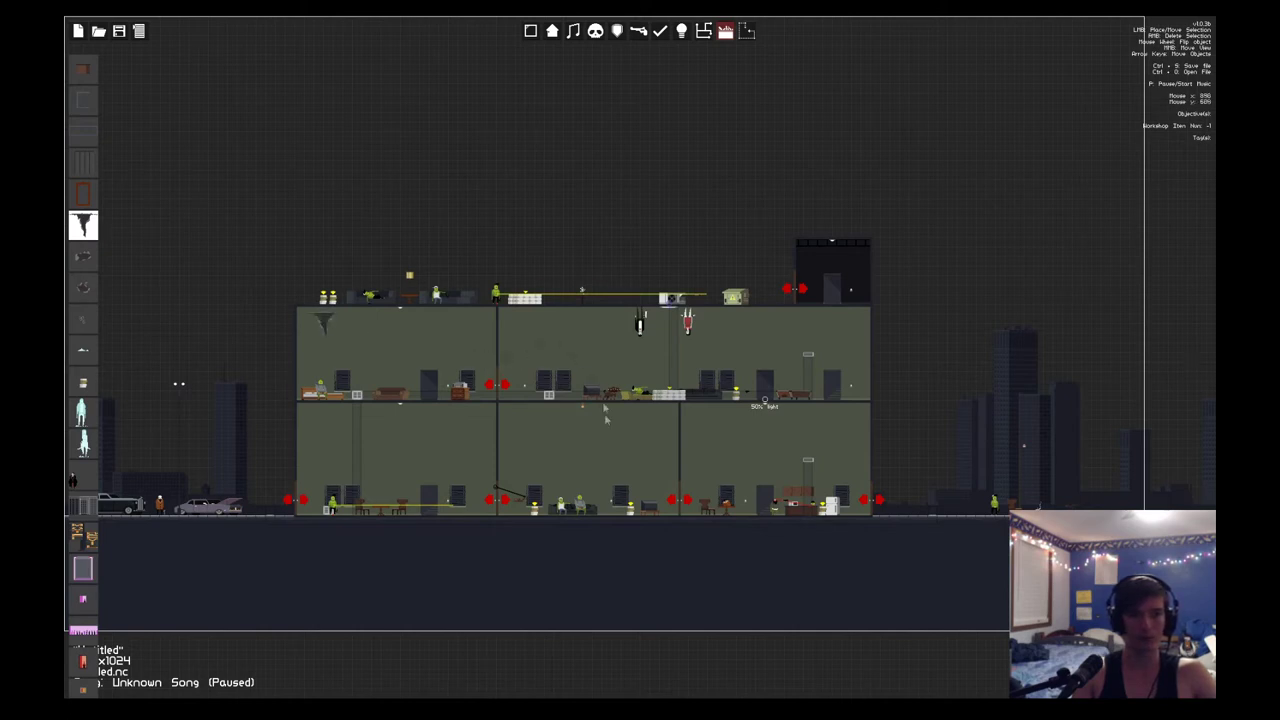
click(523, 422)
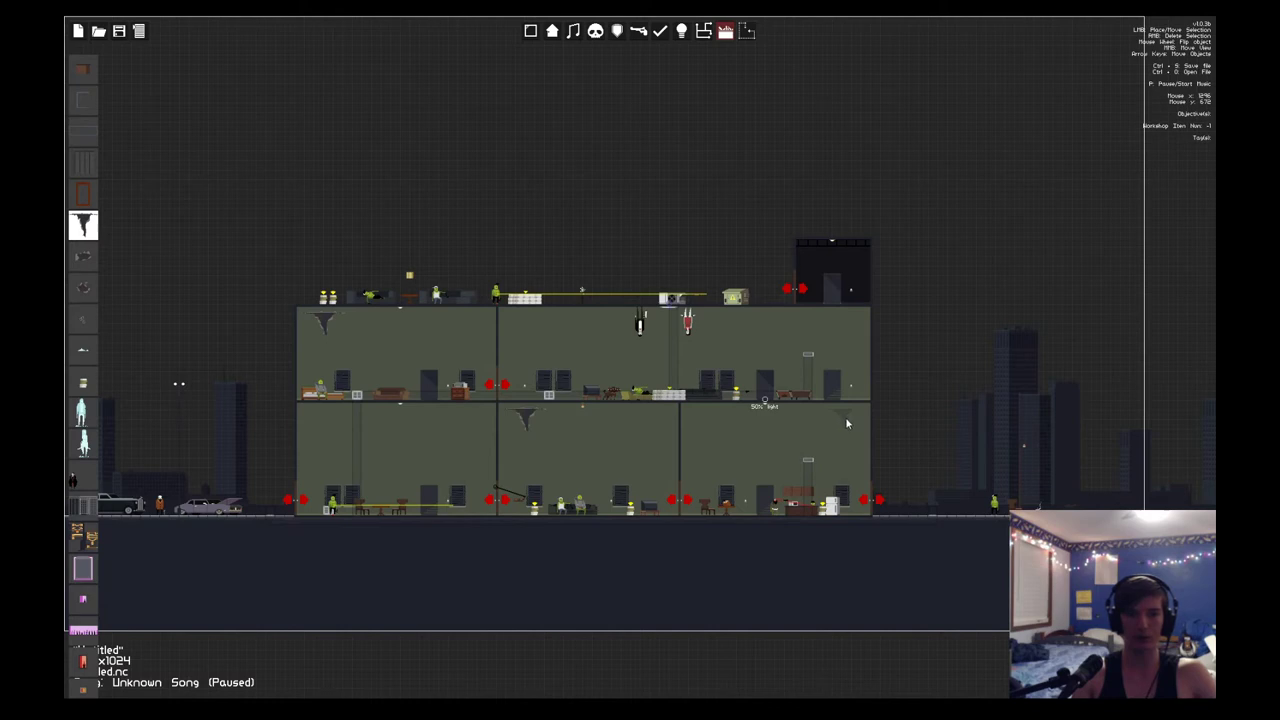
click(846, 423)
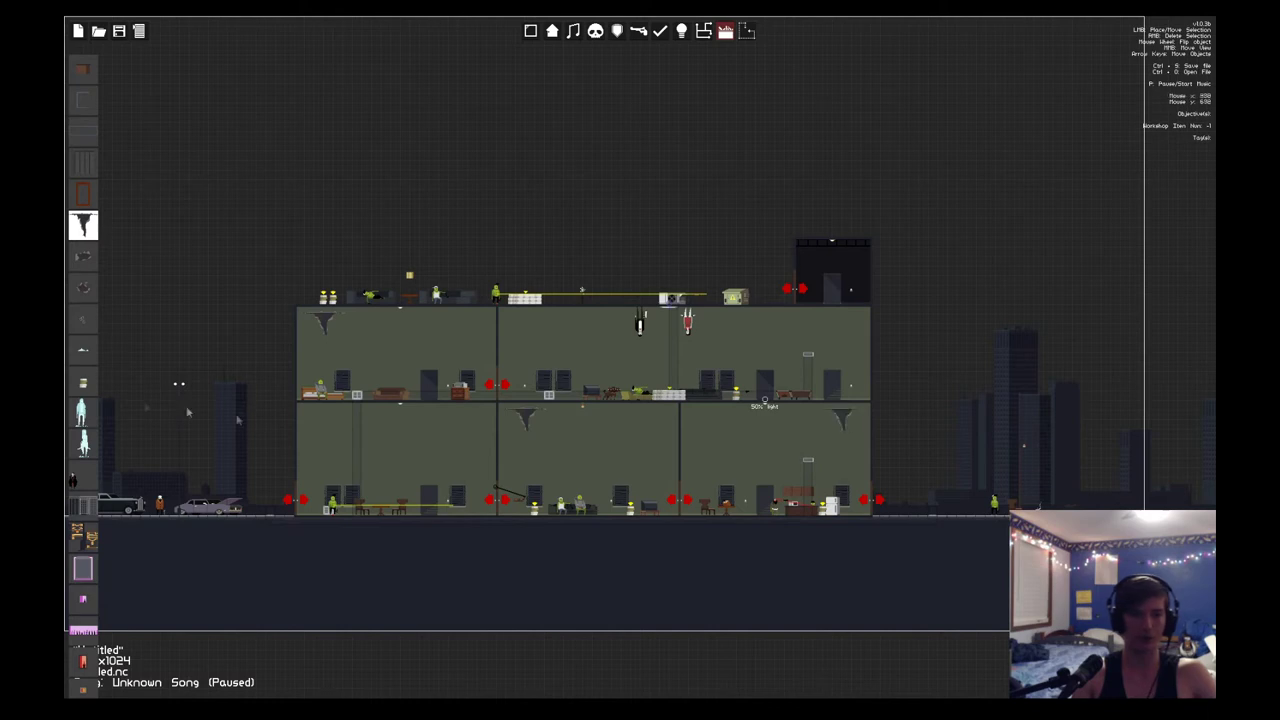
Step: Scatter smaller wall-damage patches near the ceilings of the rooms on both floors
click(81, 256)
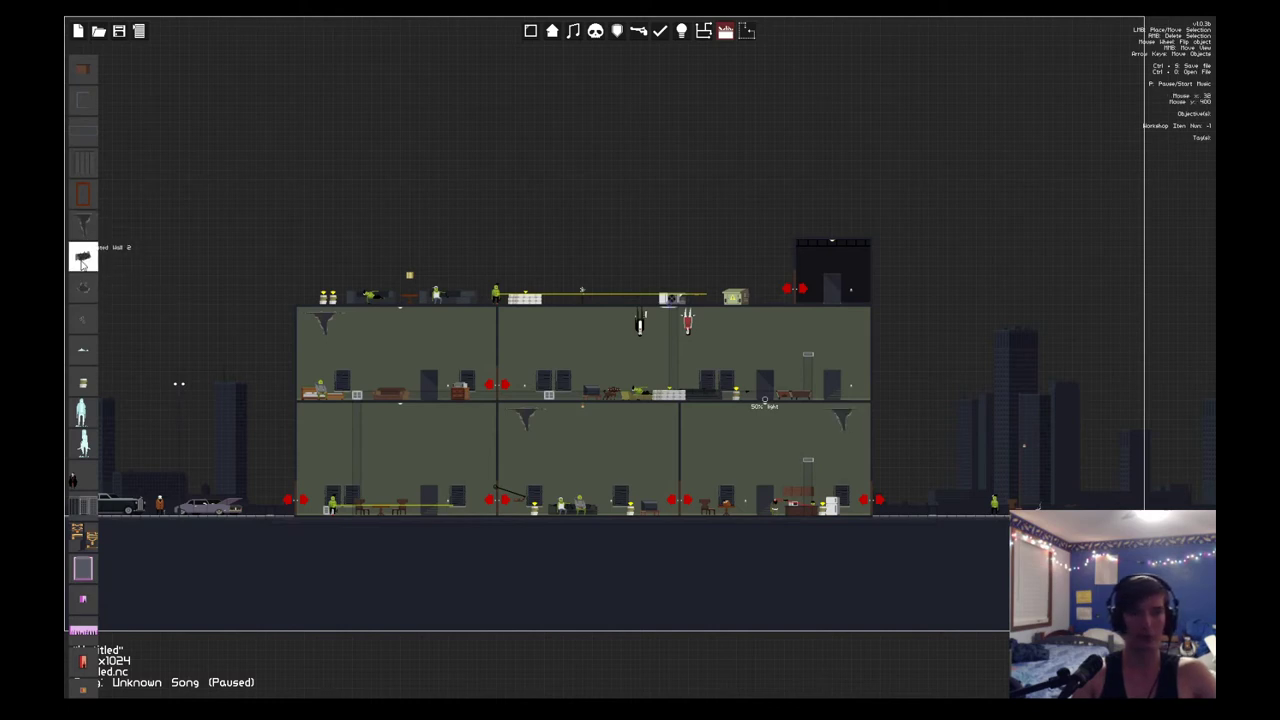
click(364, 316)
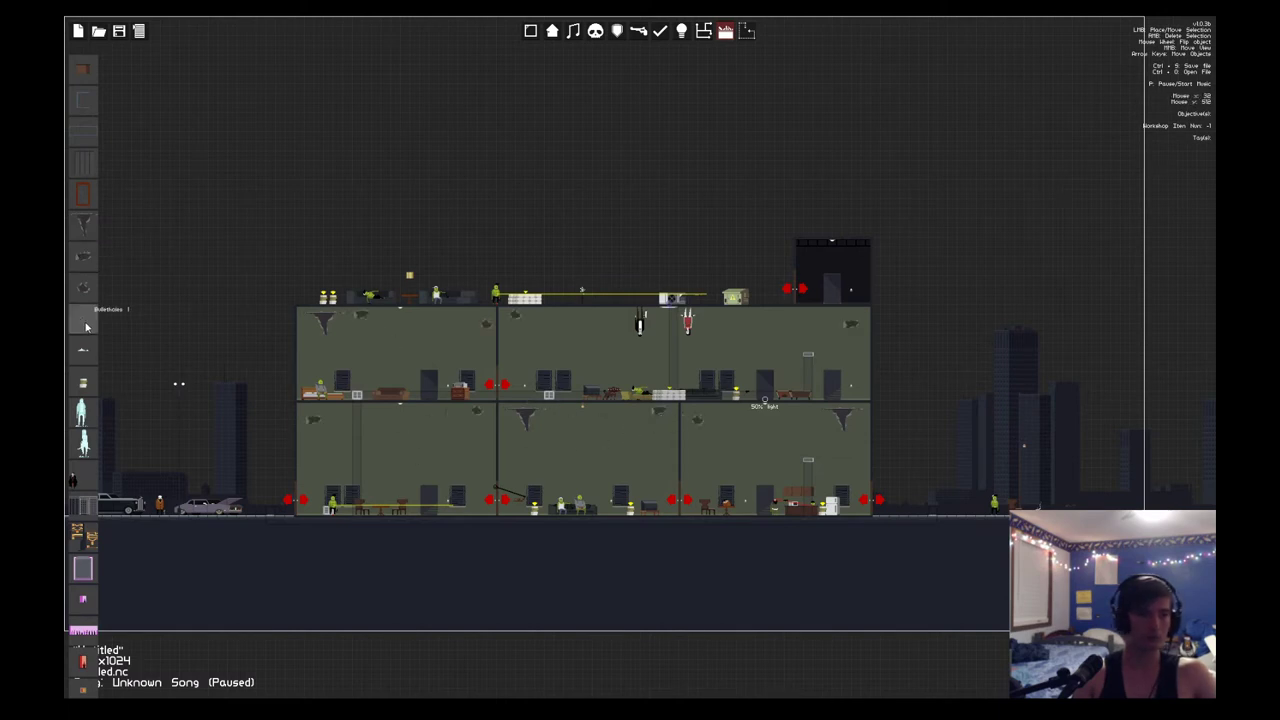
Step: Add bullet holes to the wall beside the two enemies in the middle ground-floor room
click(87, 322)
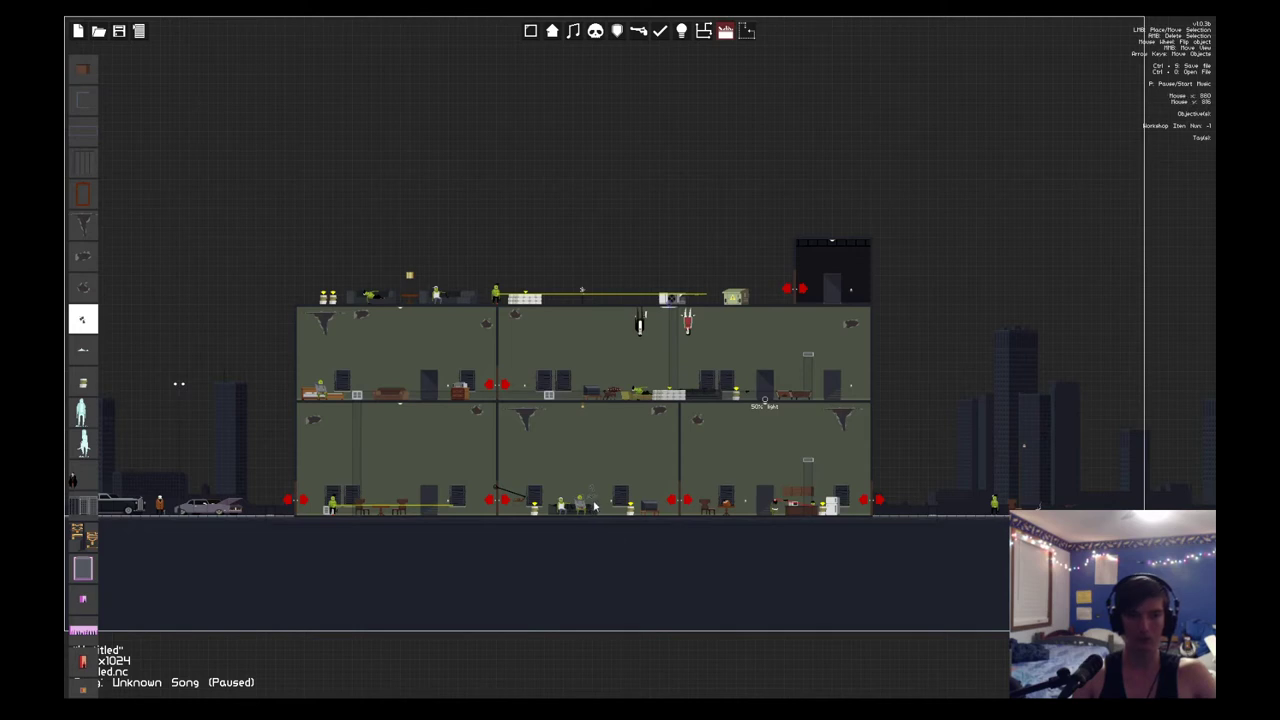
right_click(566, 457)
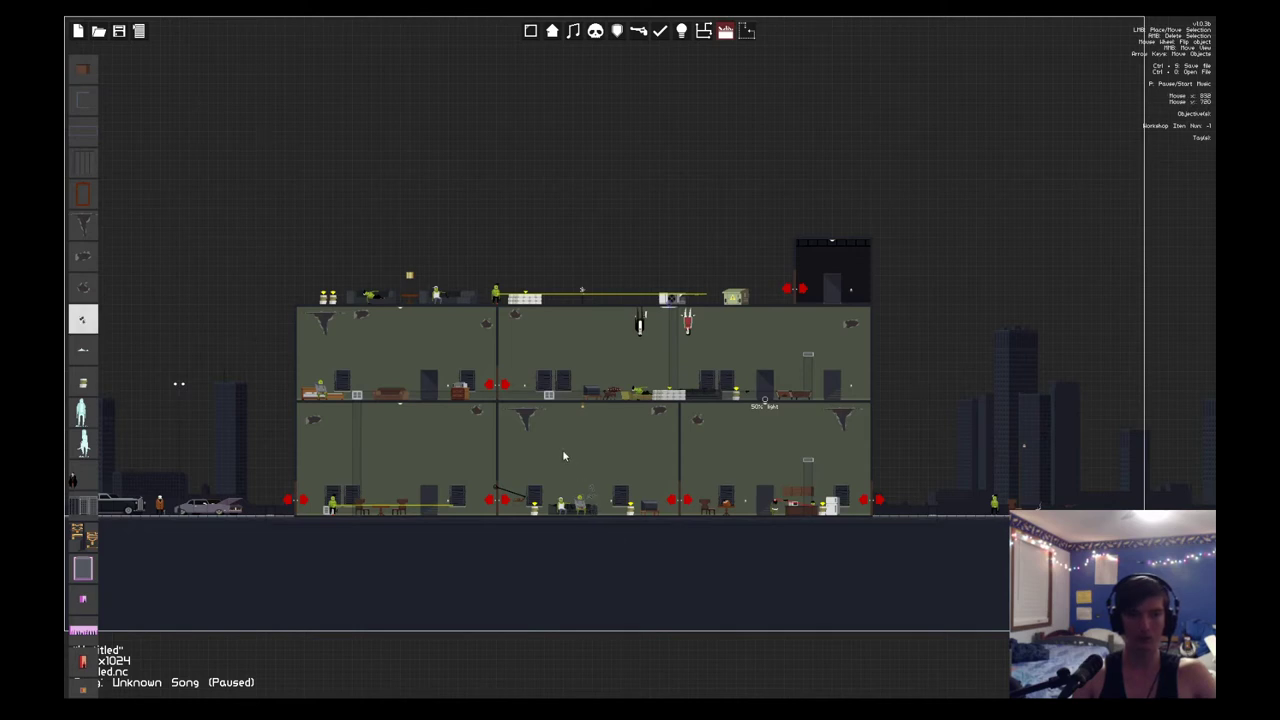
right_click(611, 504)
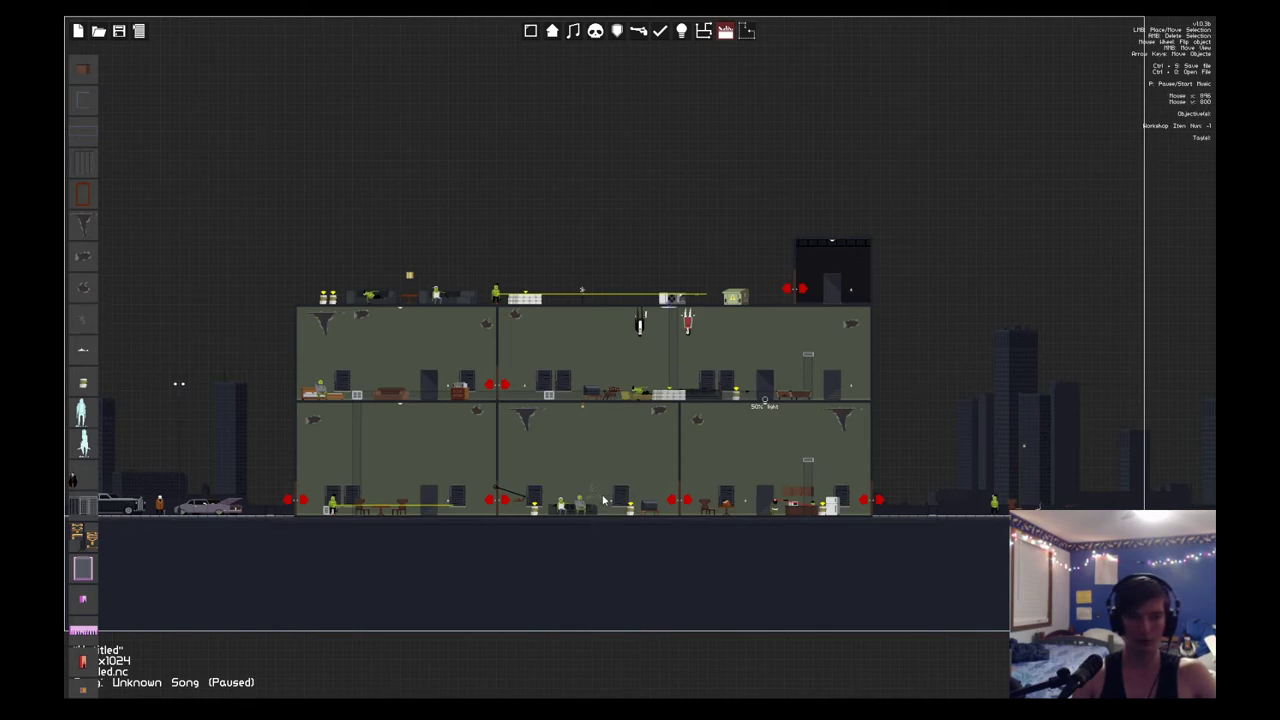
Step: Add the mission objectives Burn drugs and Assassinate targets, in that order
click(140, 32)
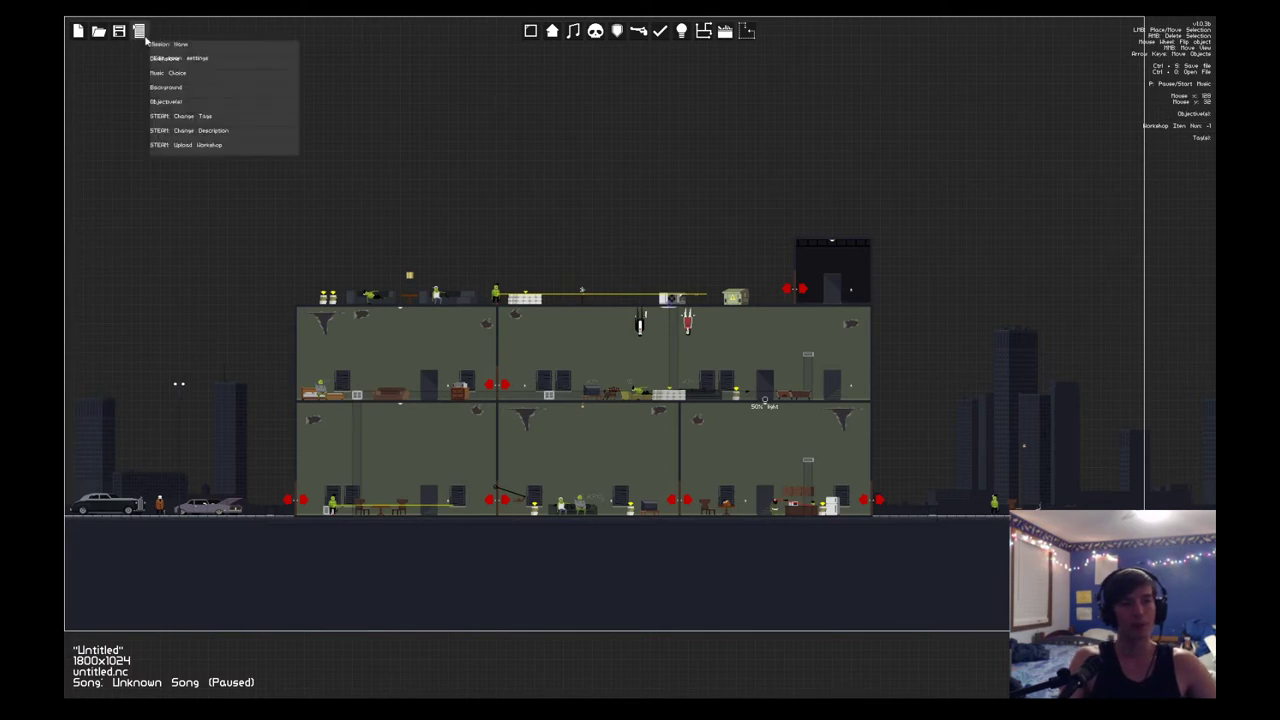
click(281, 108)
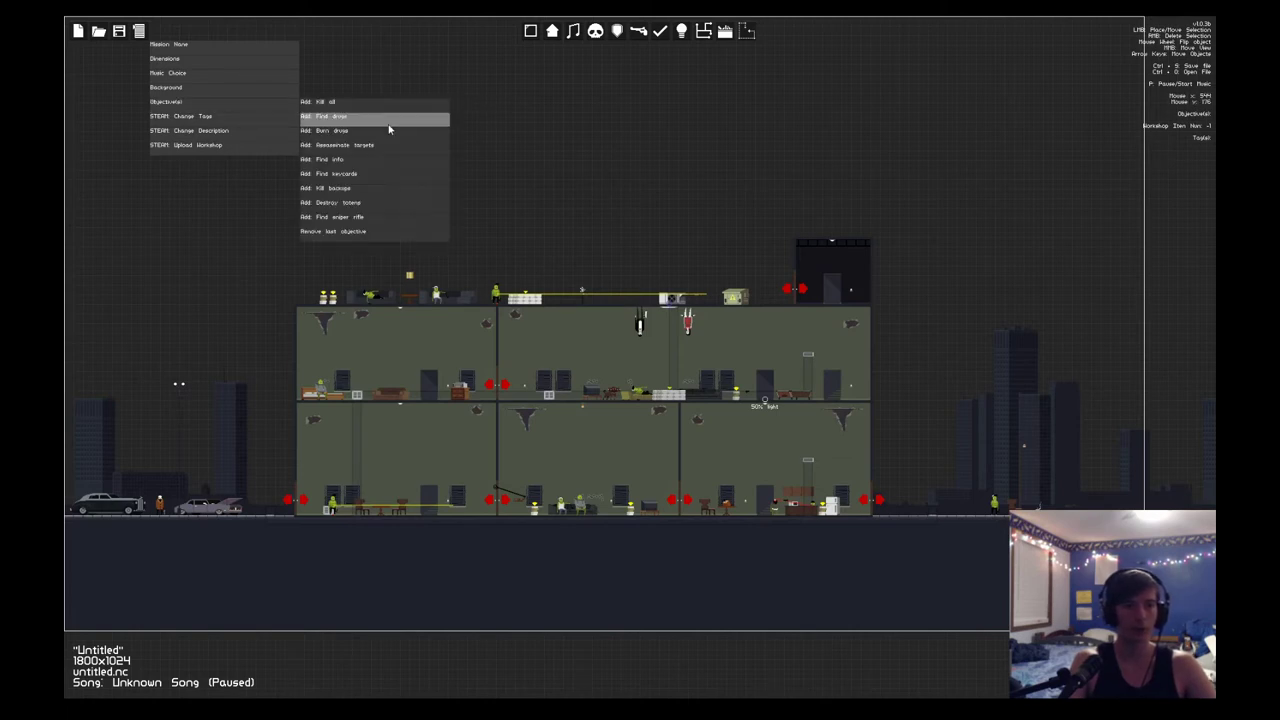
click(385, 136)
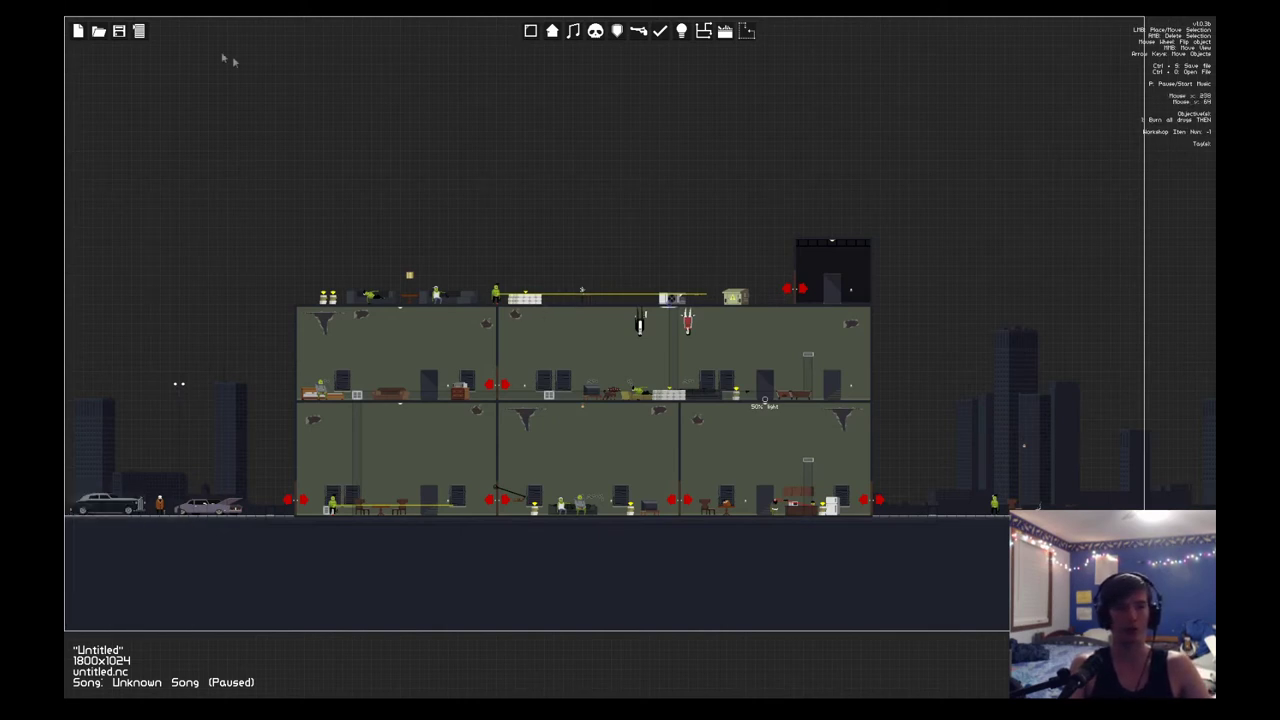
click(142, 31)
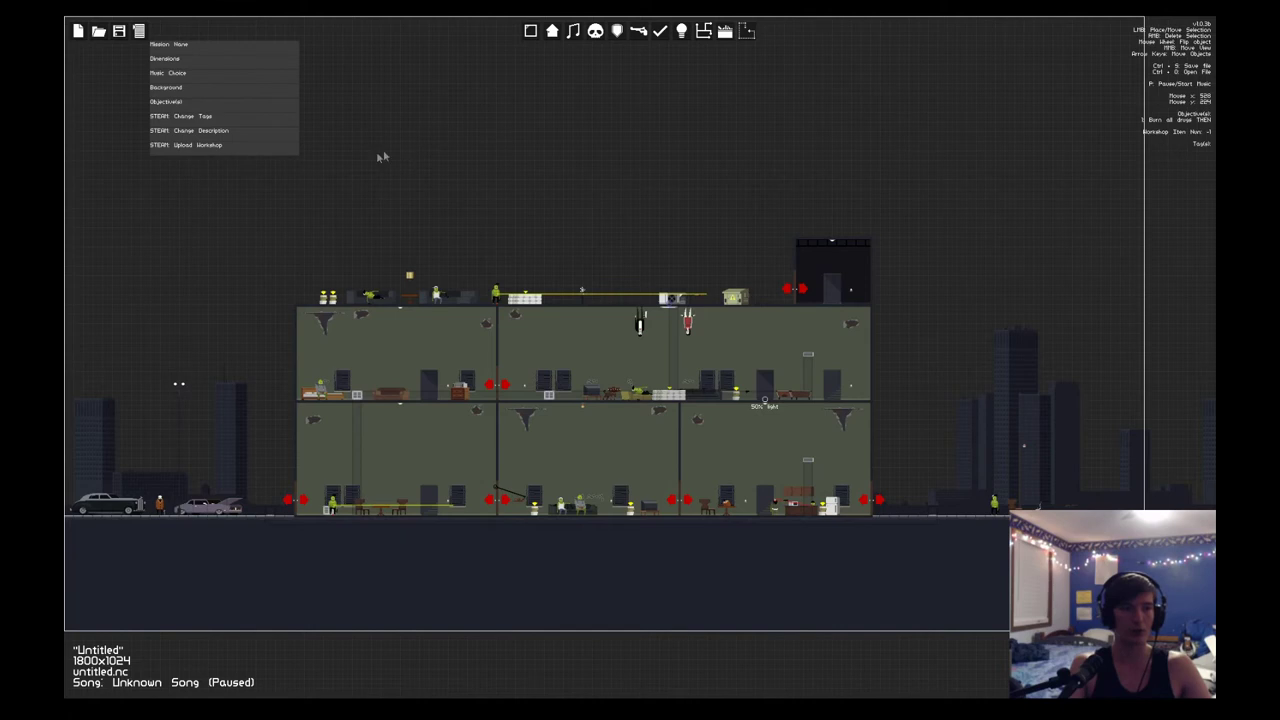
click(277, 105)
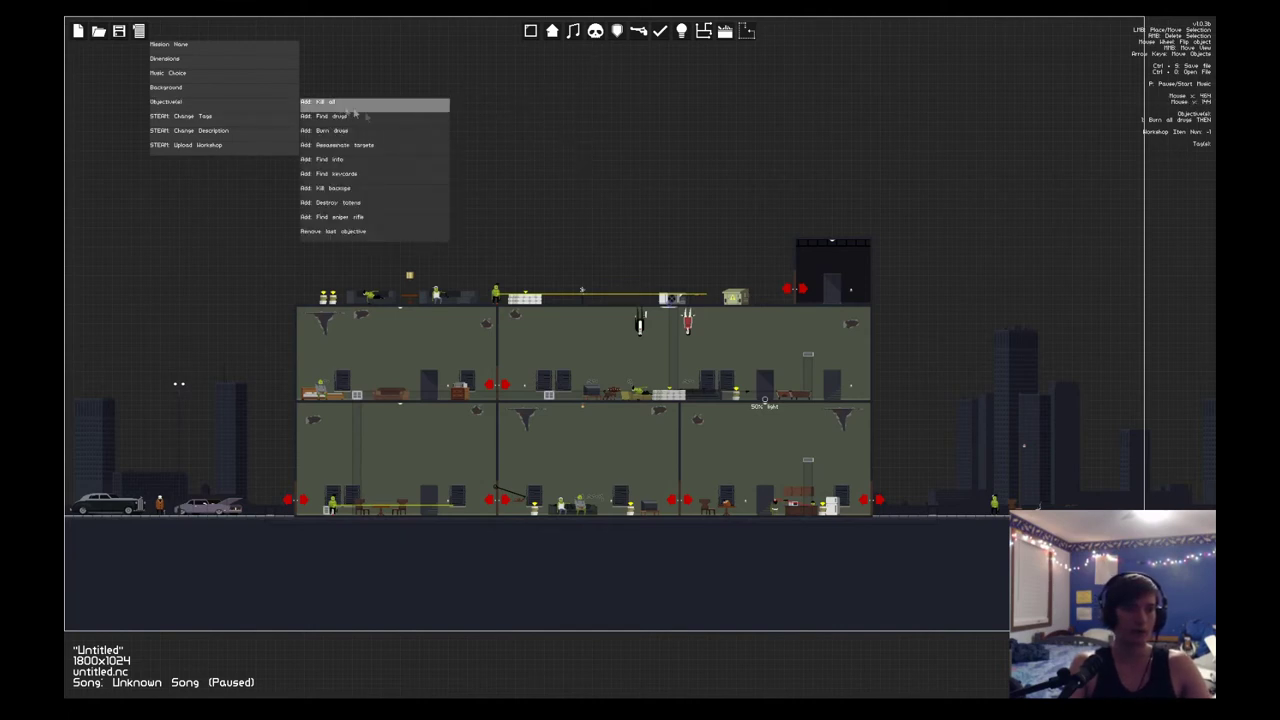
click(410, 150)
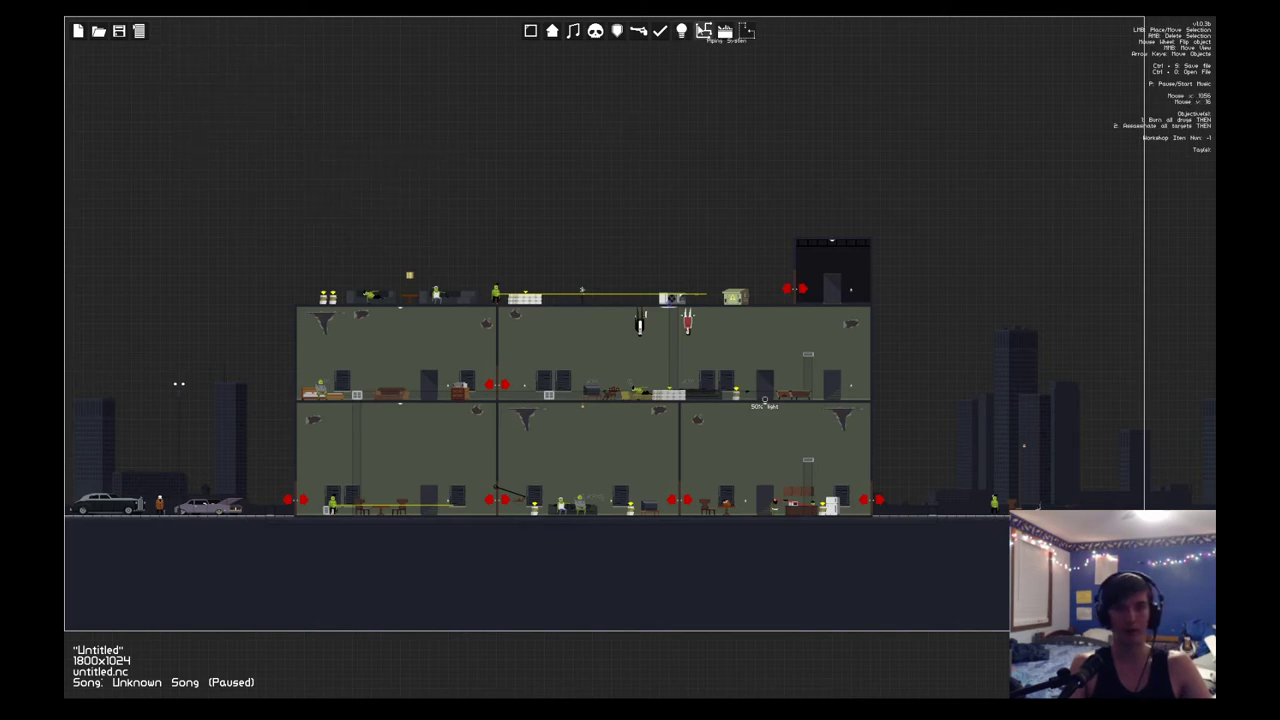
Step: Put target markers on the dark hanging figure, the figure in the leftmost upstairs room and the kitchen enemy
click(660, 31)
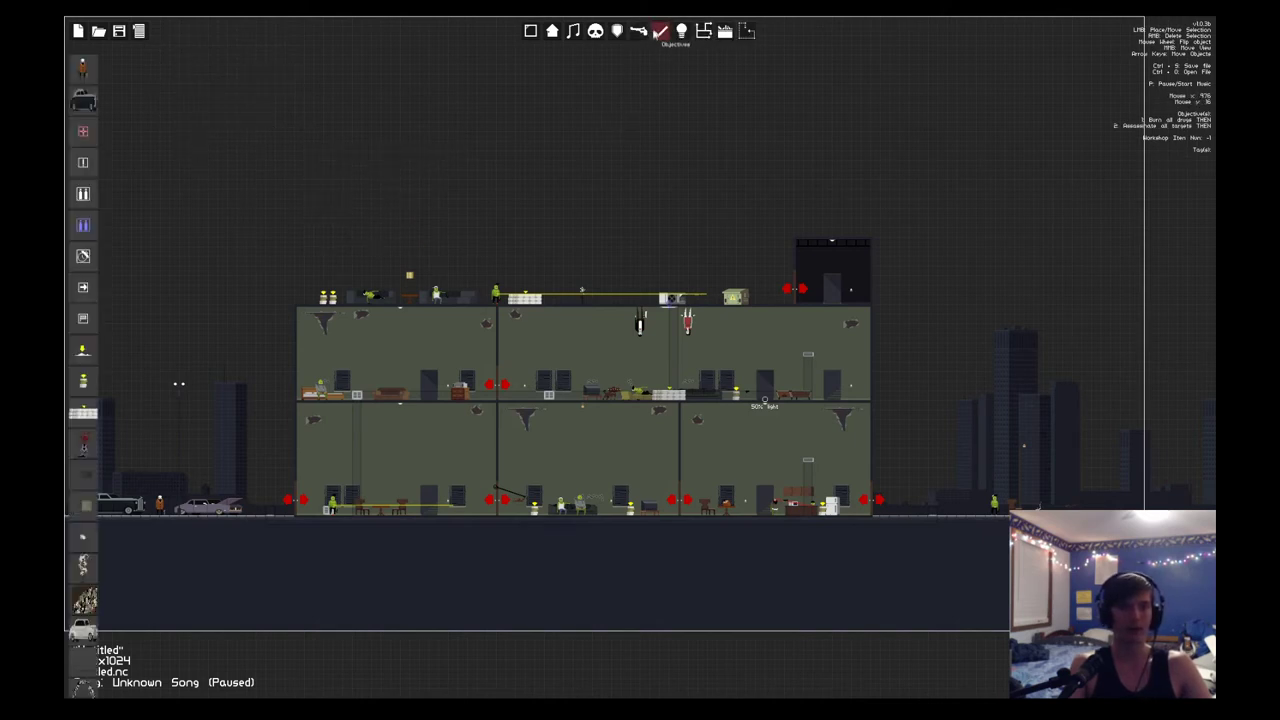
click(82, 133)
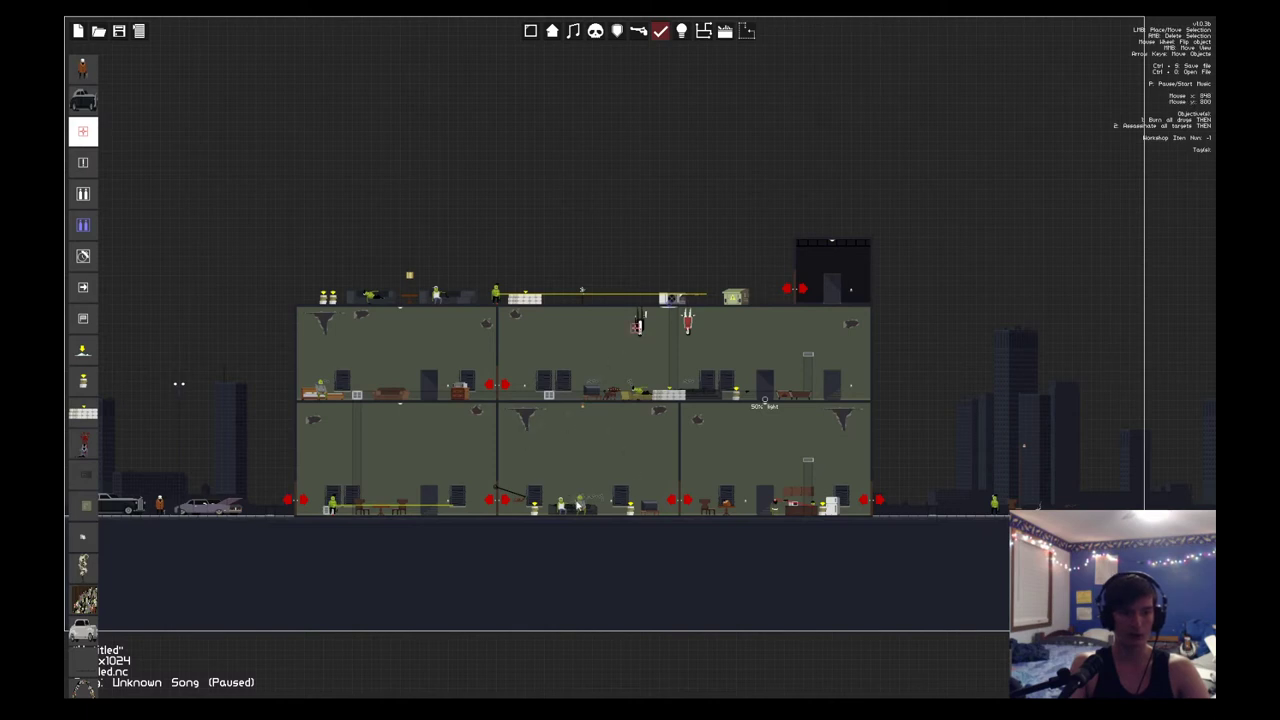
click(776, 500)
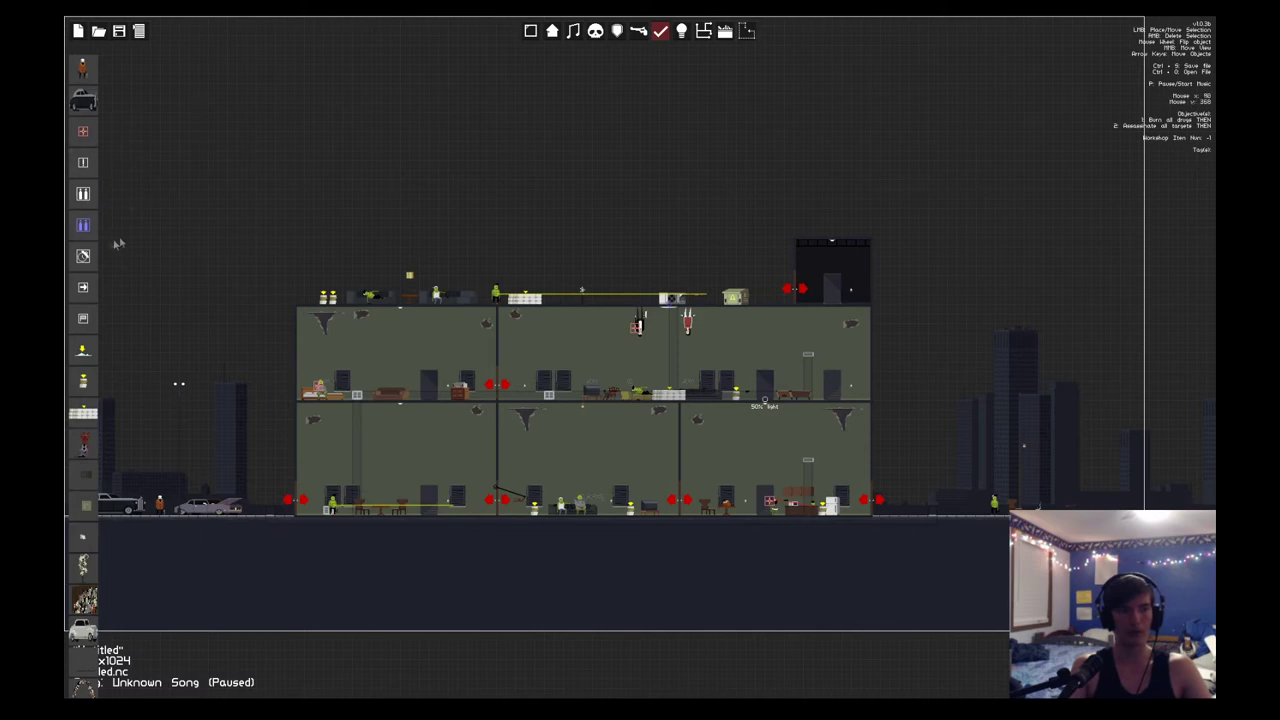
scroll(118, 245, down, 5)
Step: Place the first sound object flipped to the left on the dresser in the leftmost upstairs room
click(573, 32)
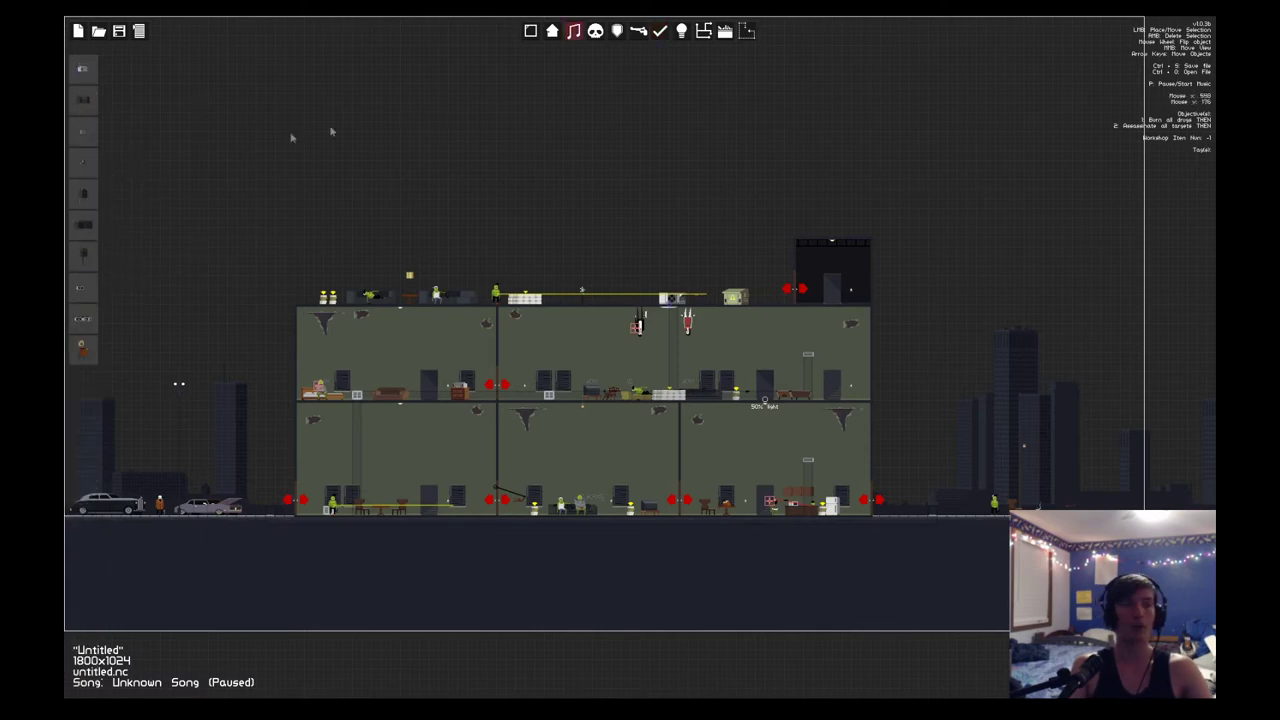
click(88, 72)
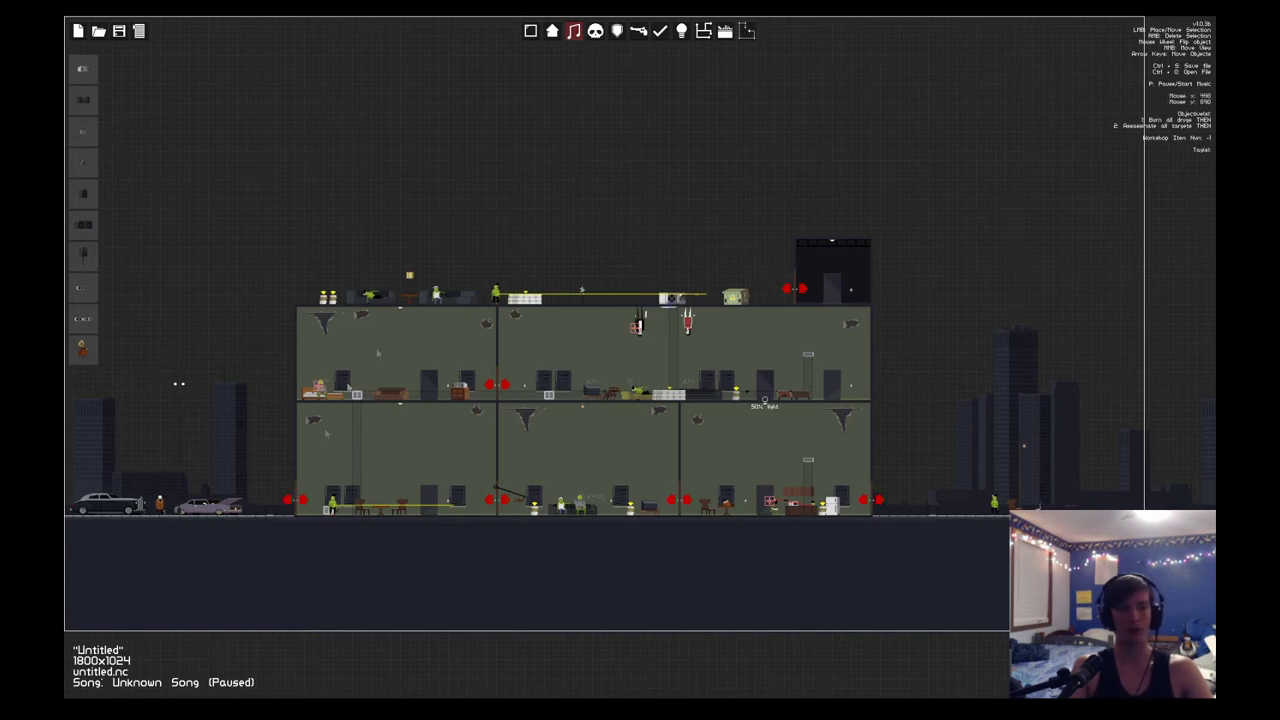
click(84, 69)
right_click(428, 347)
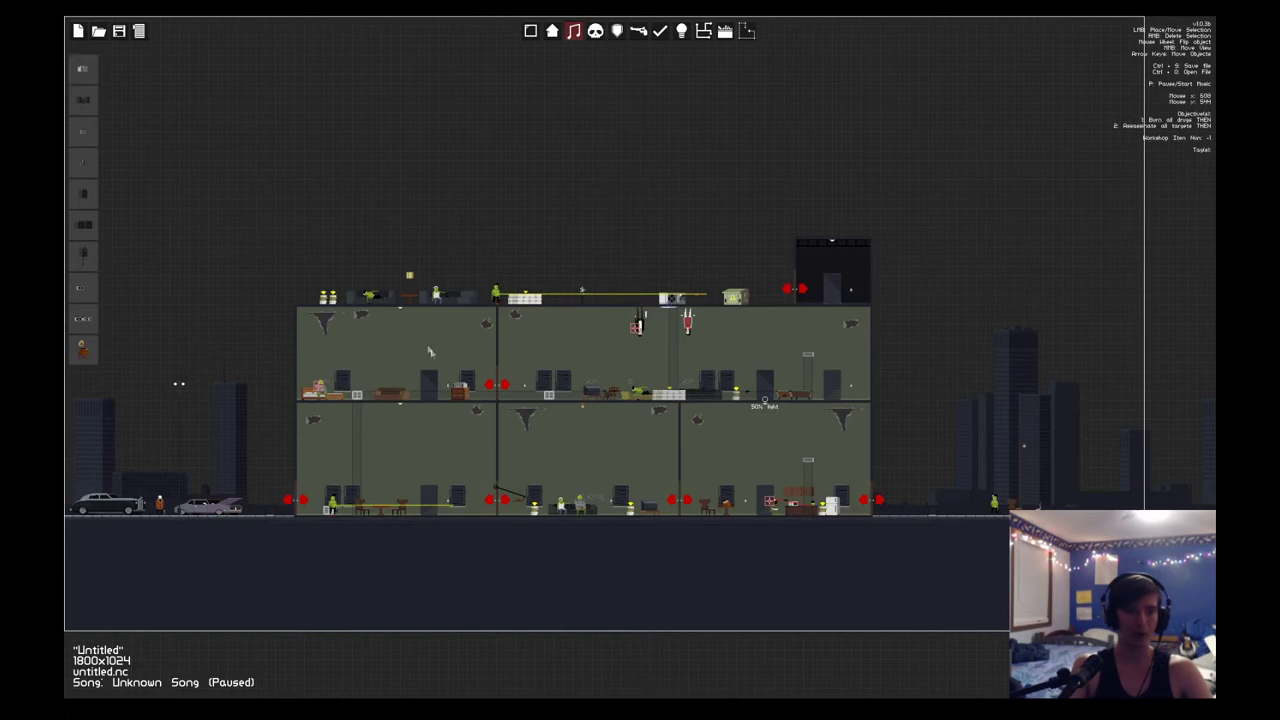
click(84, 69)
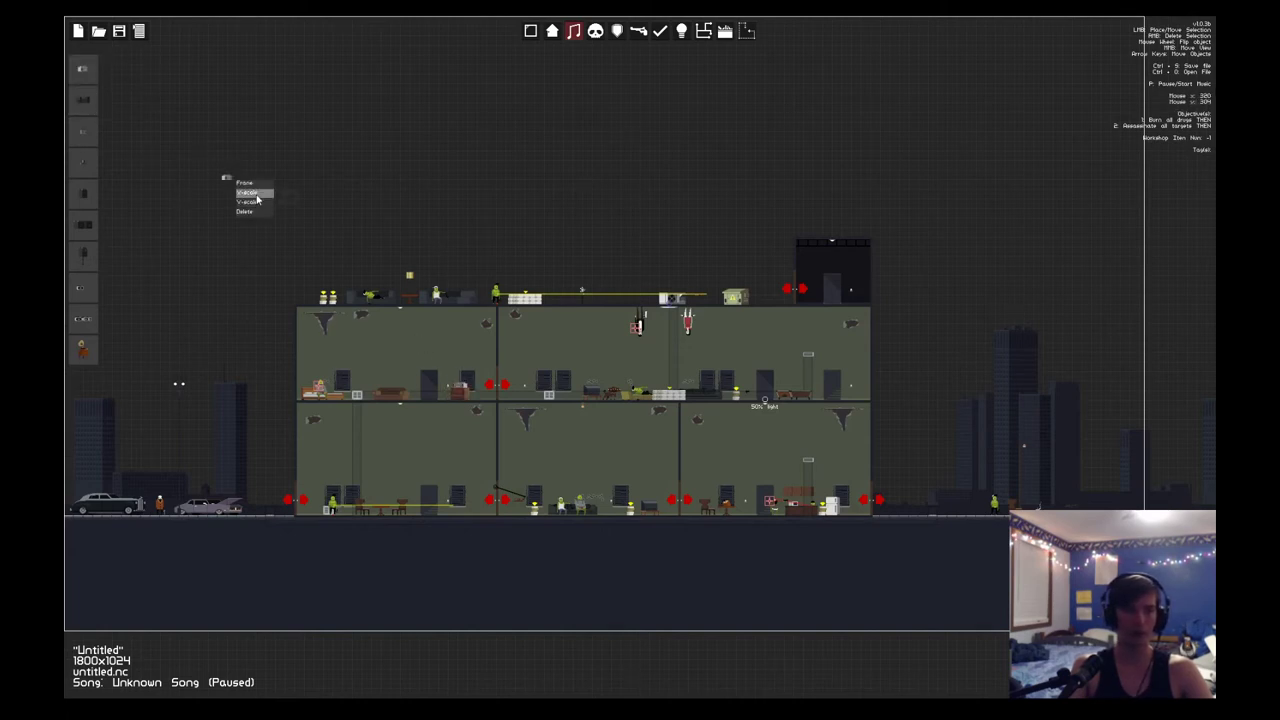
click(254, 195)
click(290, 203)
drag(229, 179, 459, 393)
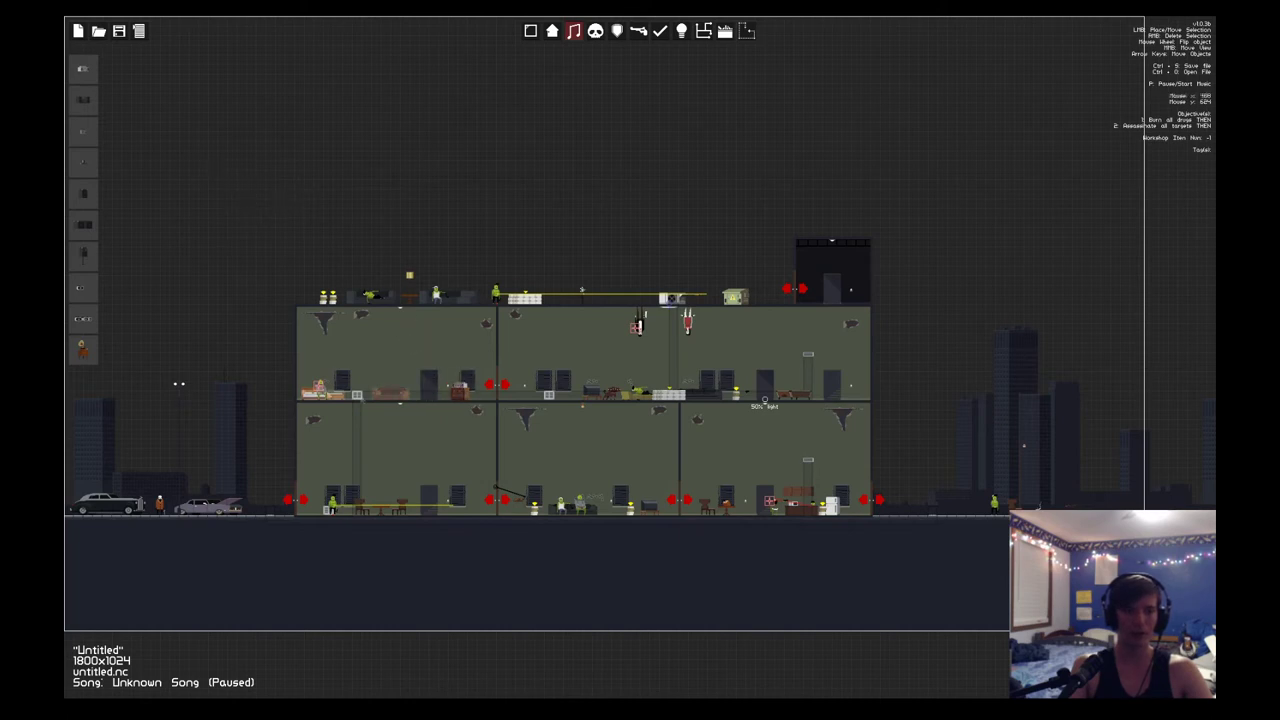
Step: Place more copies of the first sound object in the rooftop and large upstairs rooms, and try the third type near the kitchen counter
click(83, 68)
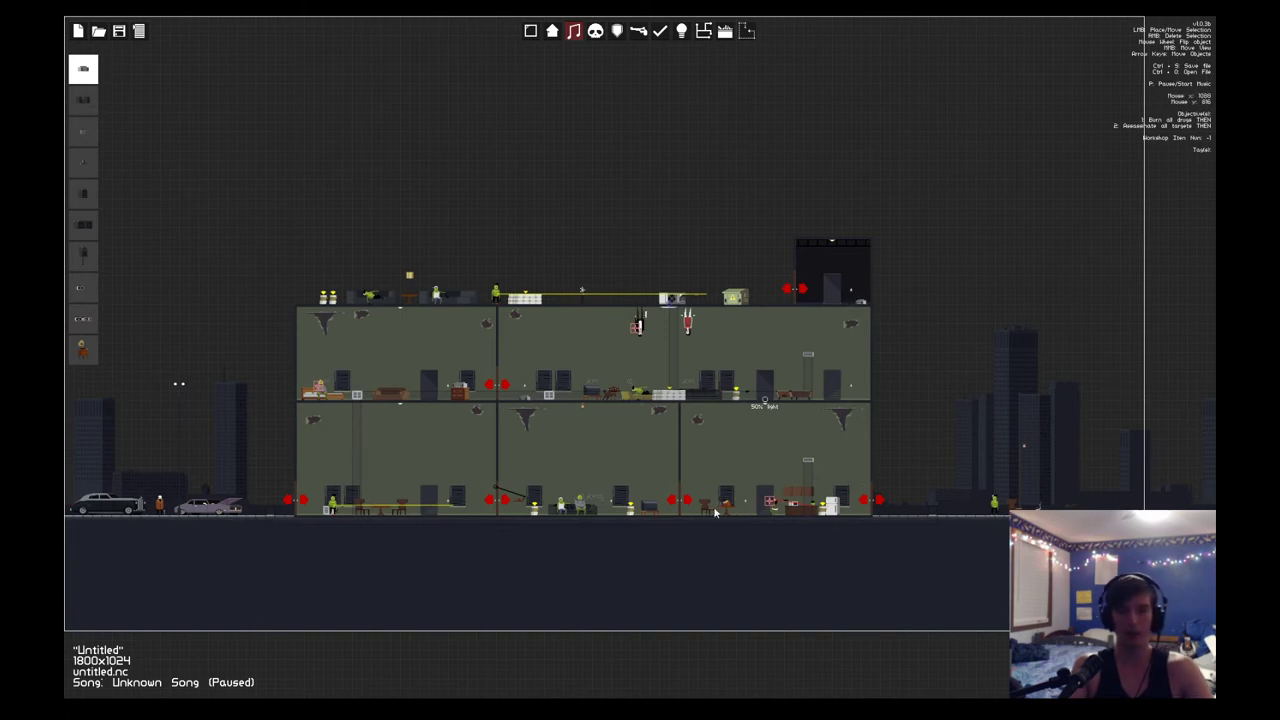
right_click(850, 516)
click(77, 138)
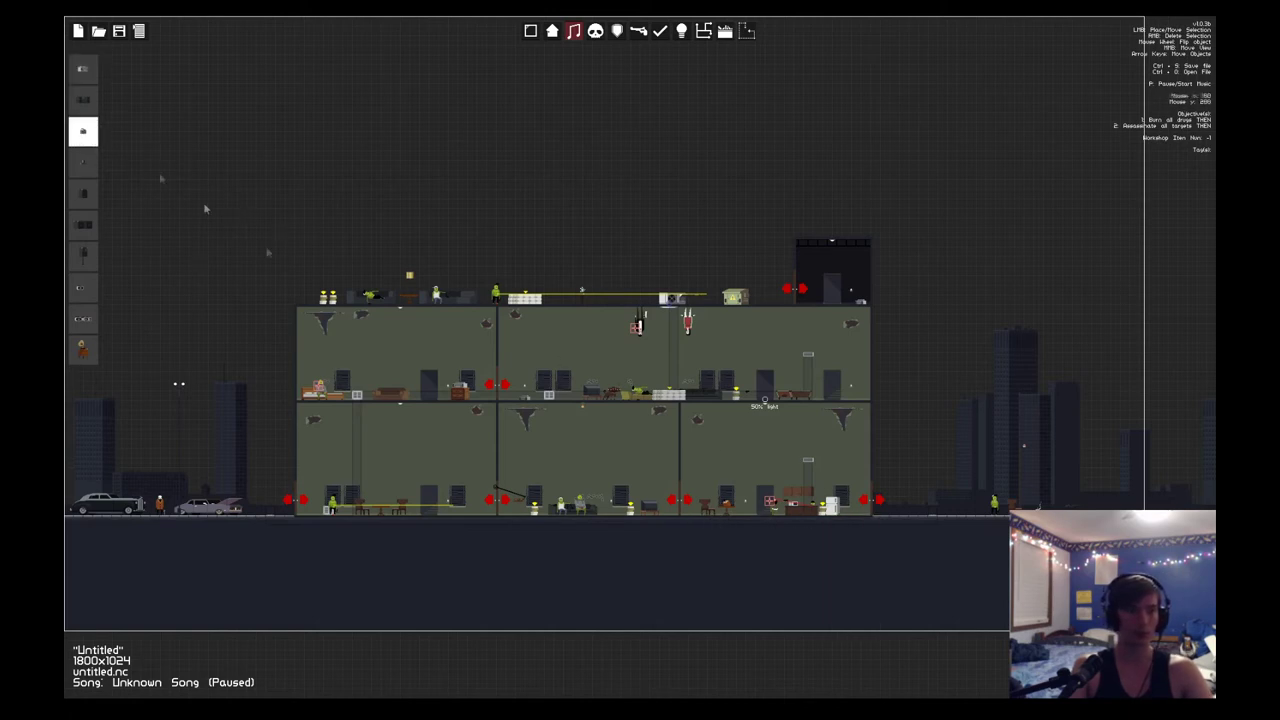
right_click(799, 508)
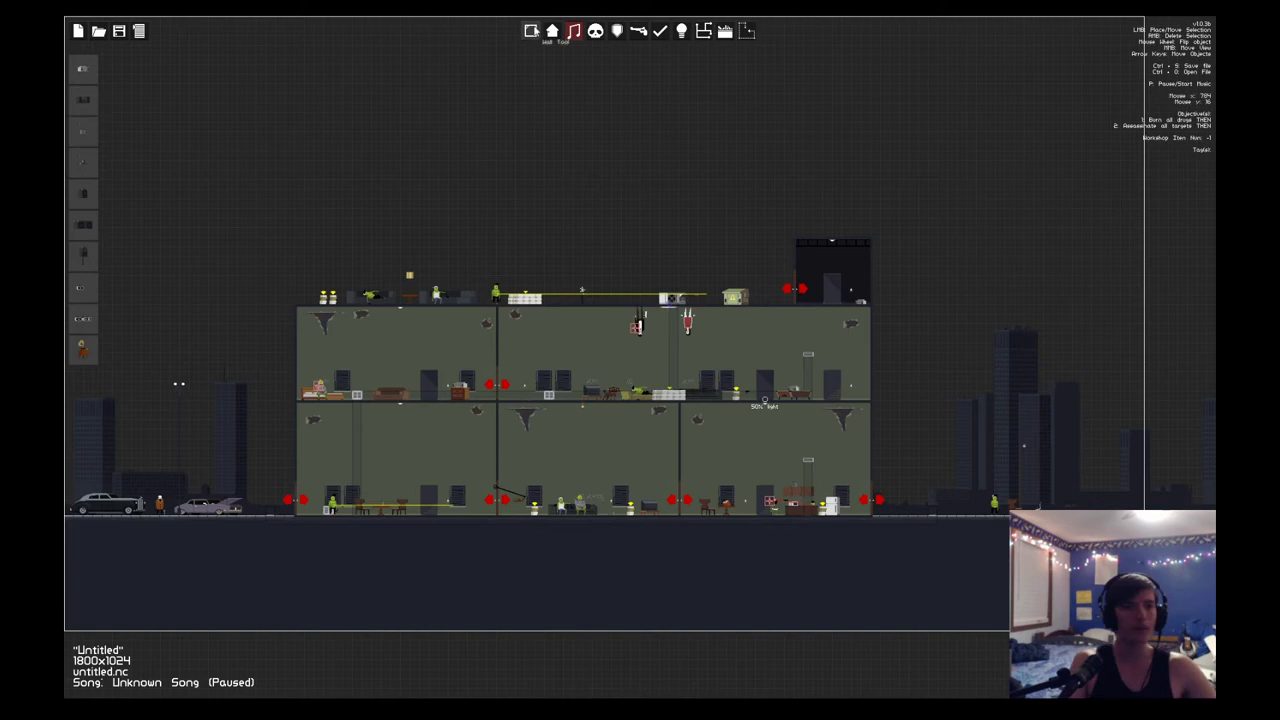
Step: Draw a rectangle of the second wall background across the large upstairs room, from near the hanging figures to the high wall grille
click(531, 33)
click(84, 99)
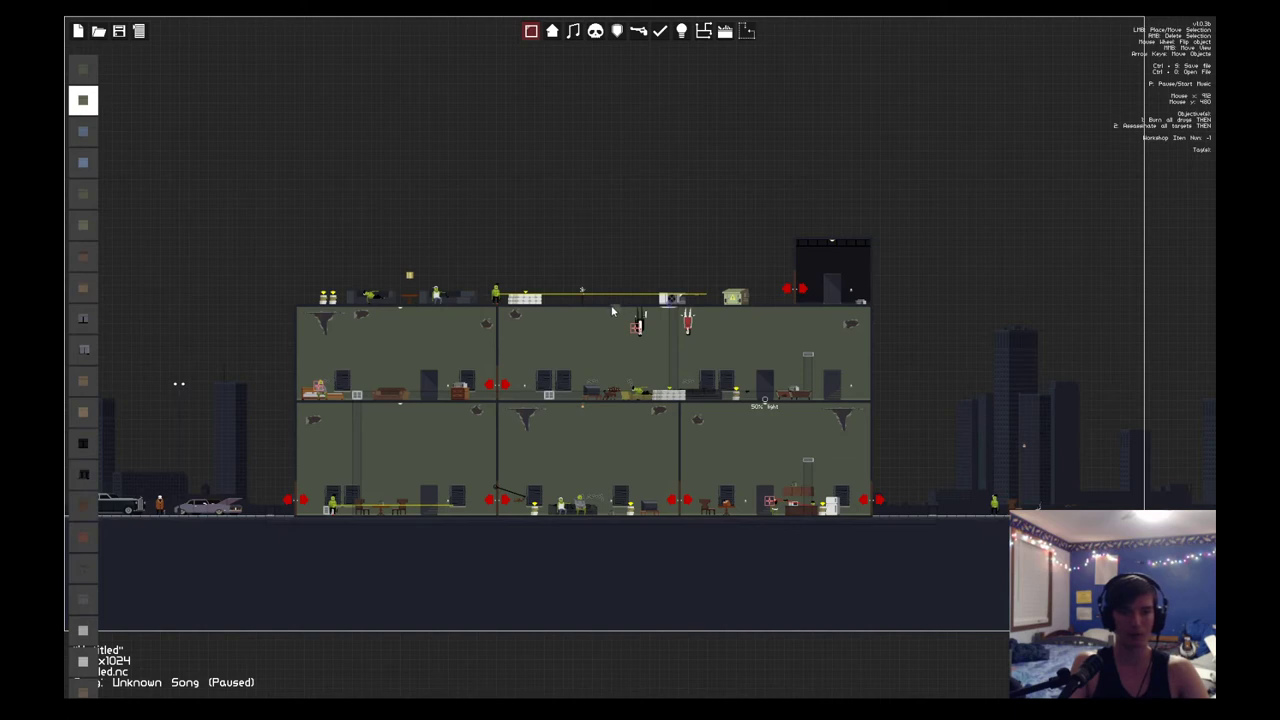
drag(612, 311, 808, 397)
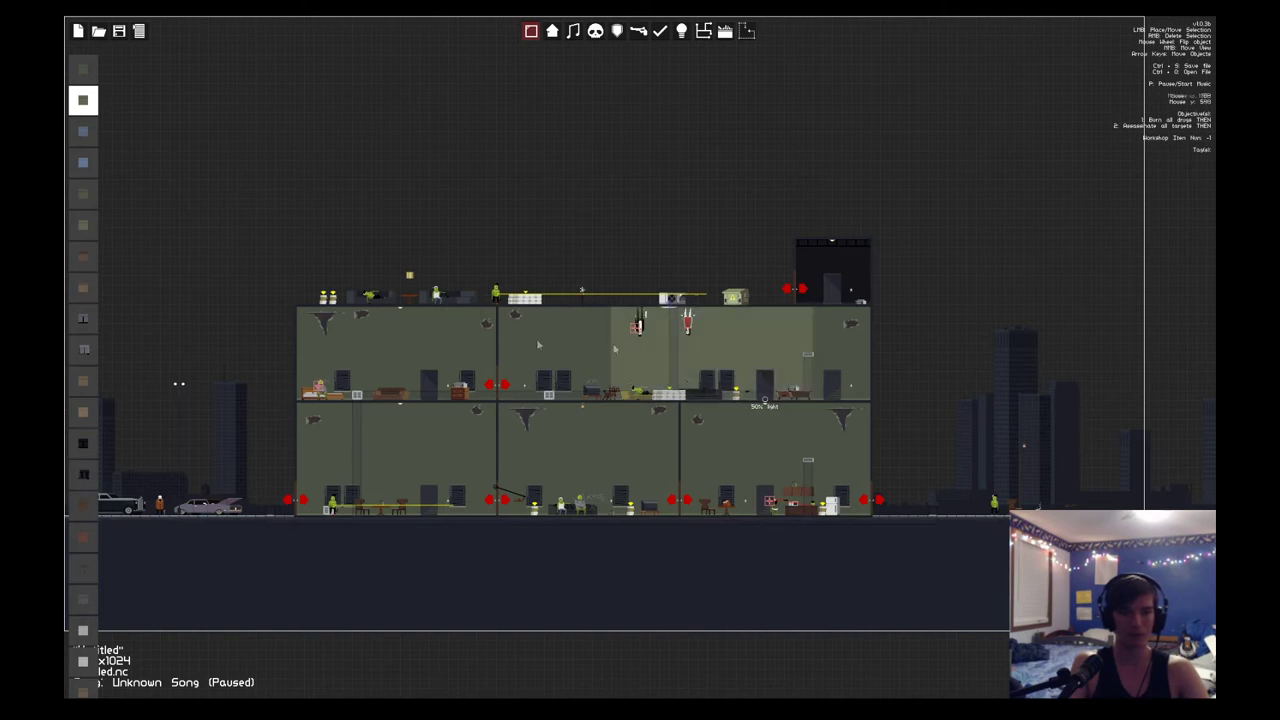
Step: Delete the green wall background from the leftmost upstairs room
right_click(367, 315)
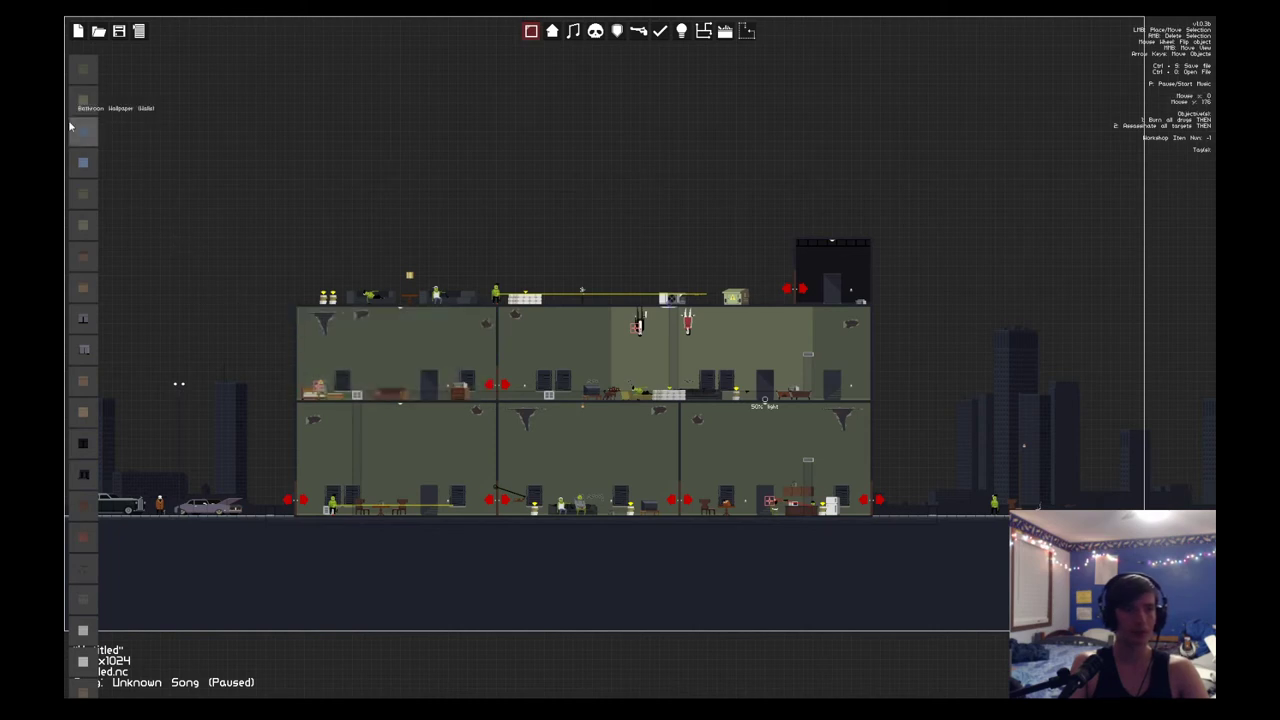
click(87, 258)
right_click(387, 345)
right_click(387, 345)
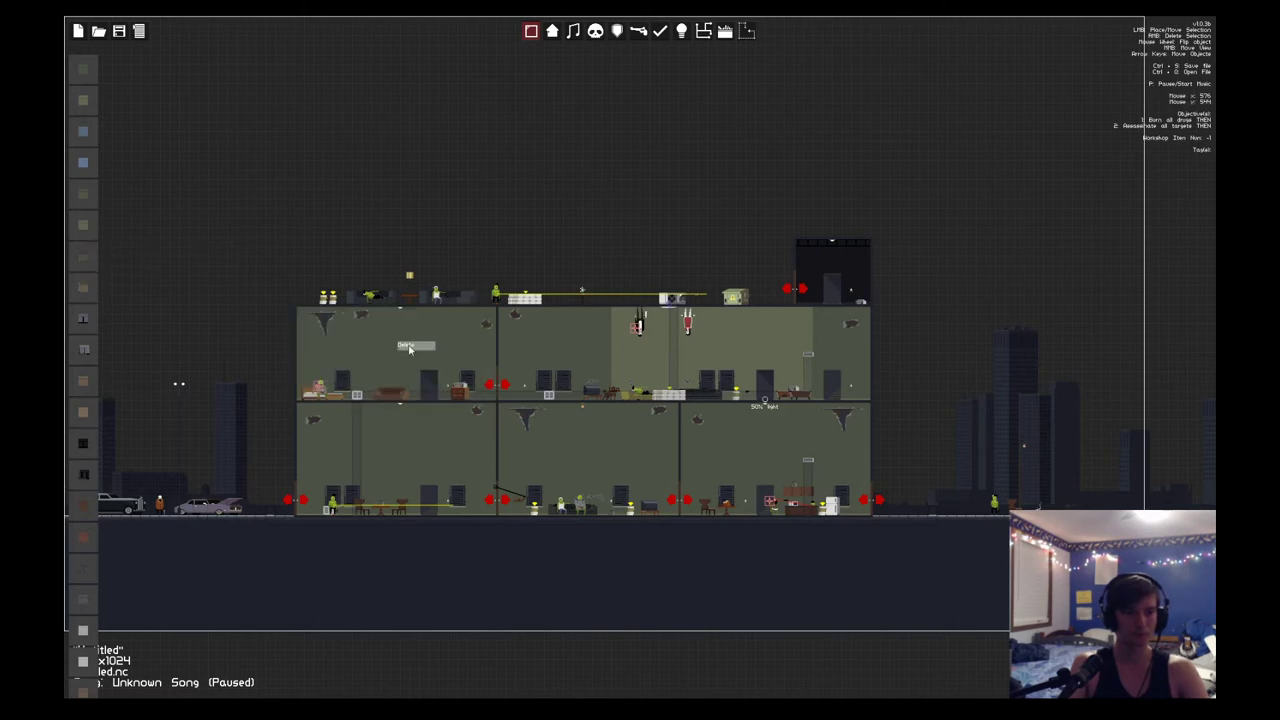
click(409, 346)
Step: Fill the leftmost upstairs room with brown wallpaper and a lighter brown middle section, and clear the kitchen's wall background
click(531, 33)
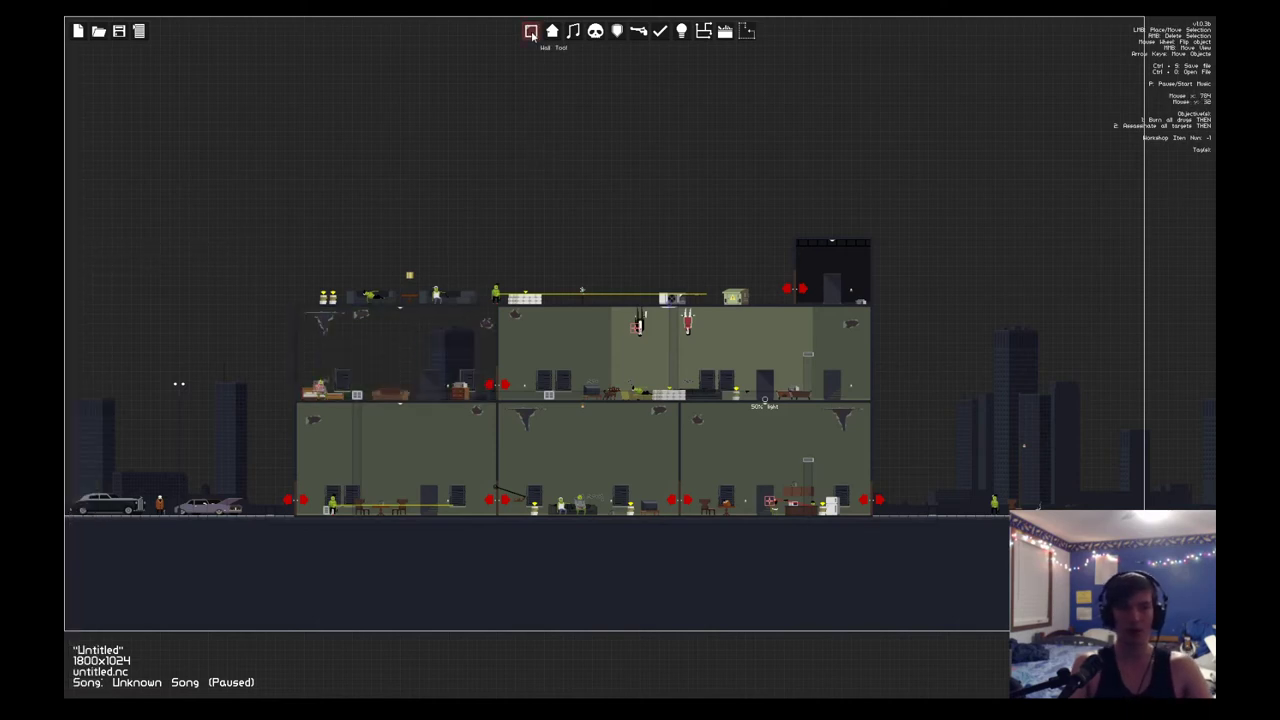
click(532, 36)
click(532, 33)
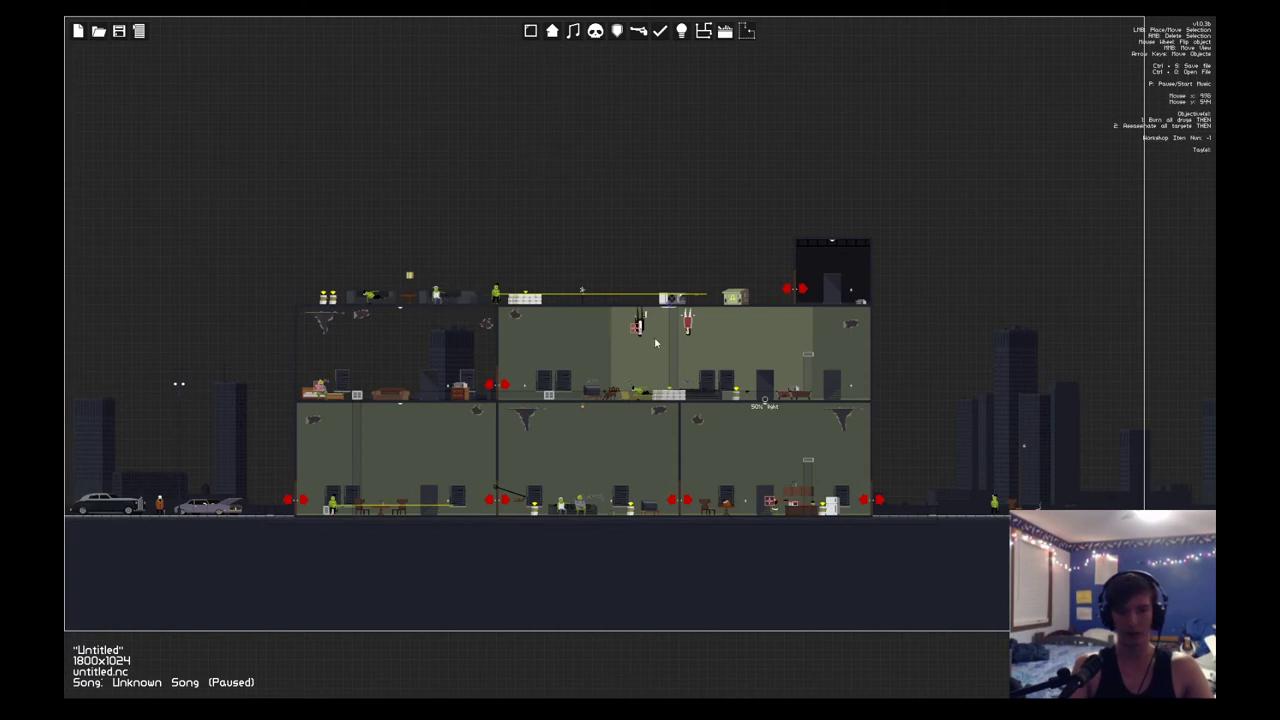
click(531, 31)
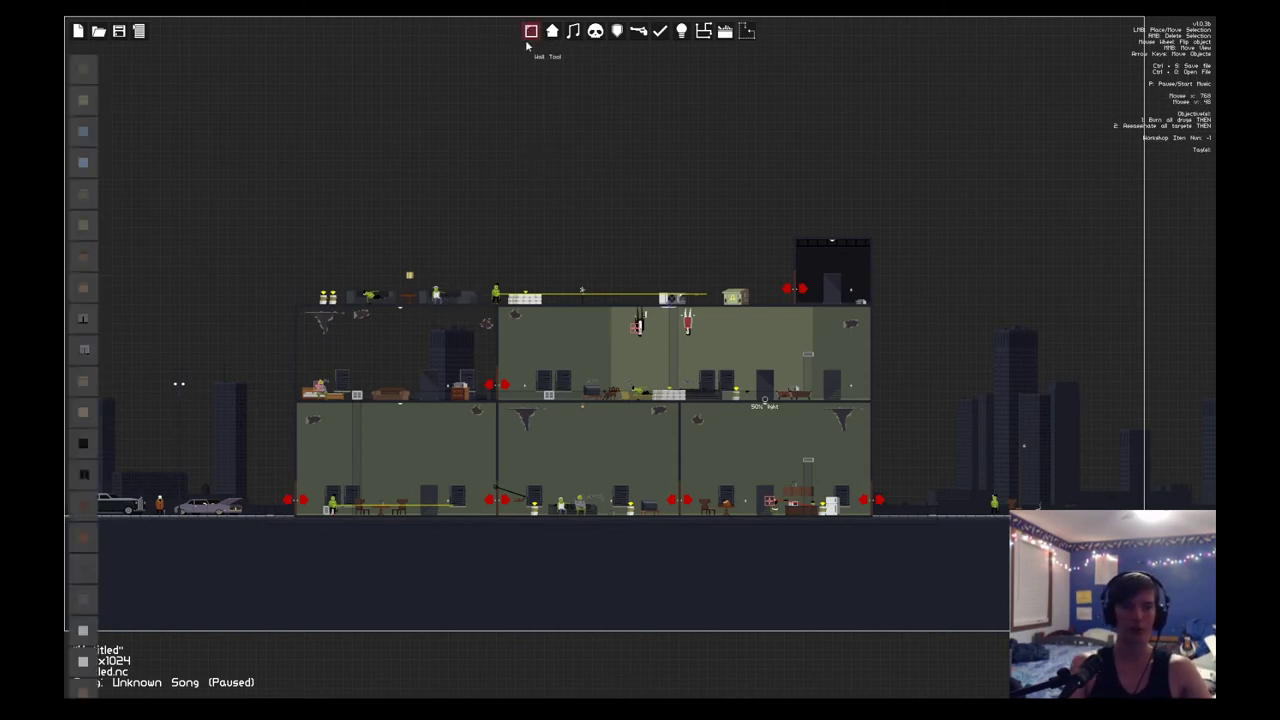
click(76, 103)
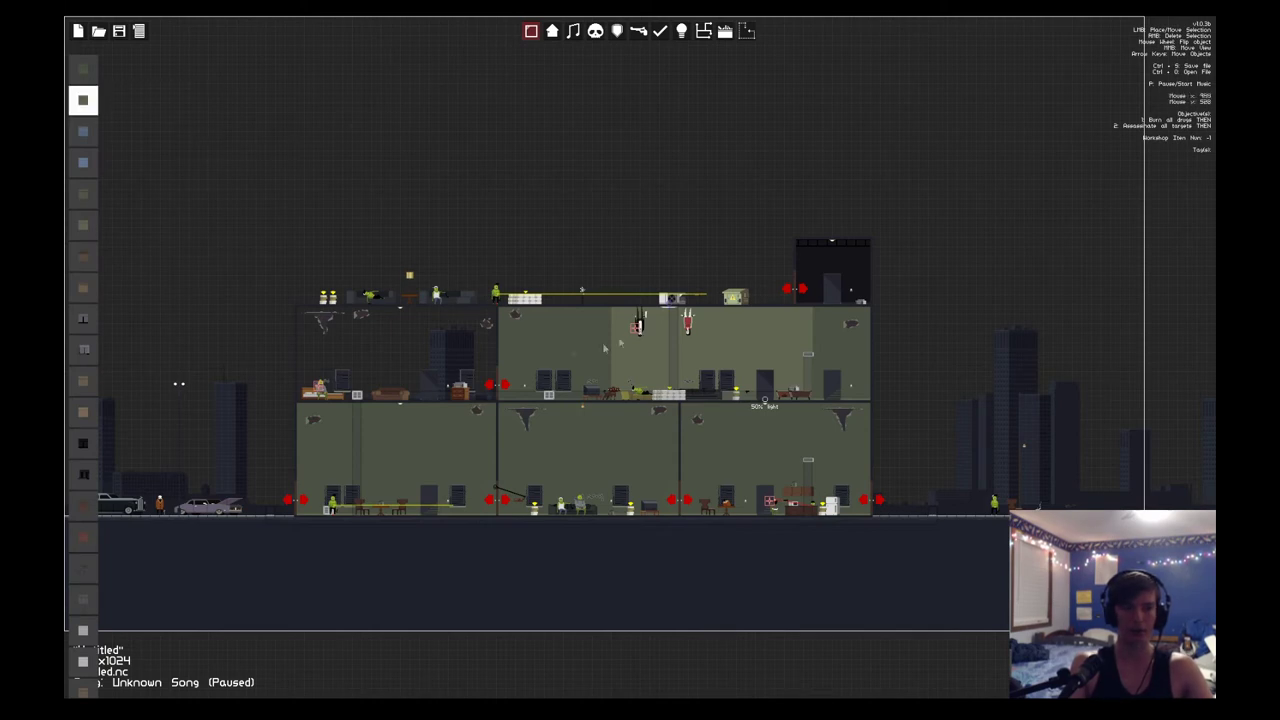
right_click(539, 196)
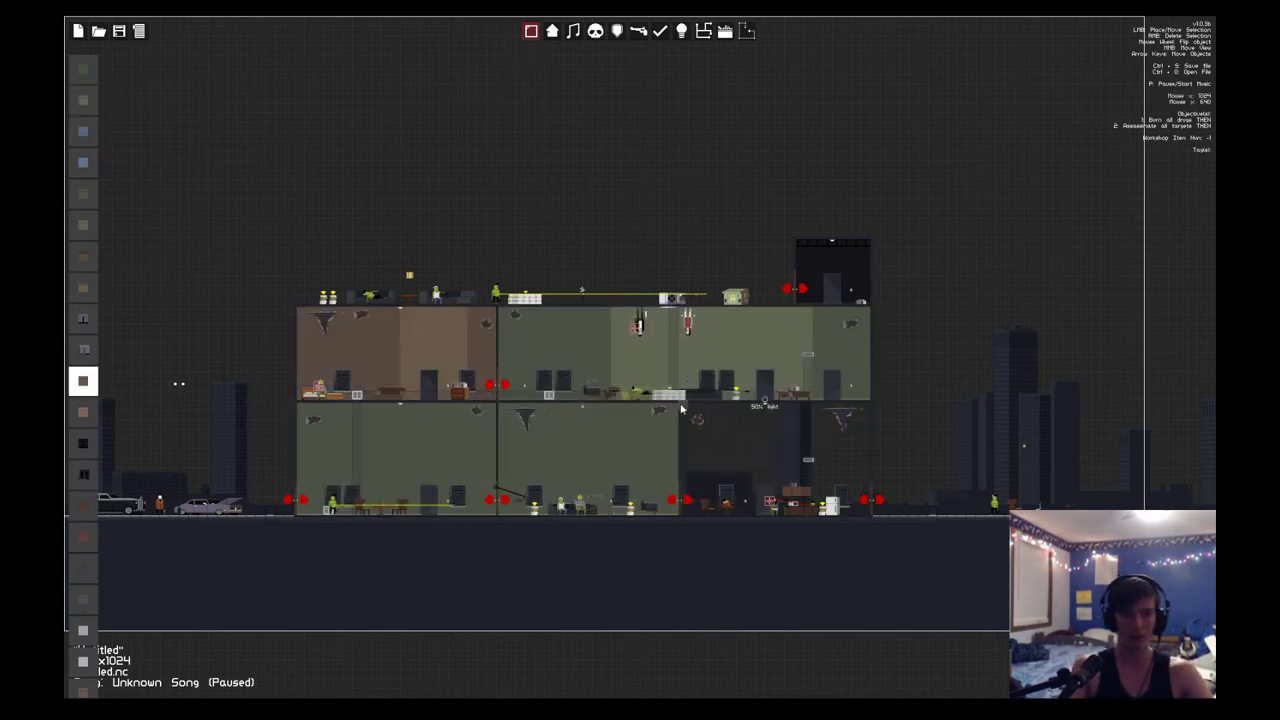
Step: Fill the kitchen room with the brown wallpaper and draw a rectangle of the lighter brown wallpaper across its middle, up to the wall grille
mouse_move(681, 408)
mouse_down()
mouse_move(857, 466)
mouse_move(849, 514)
mouse_move(868, 518)
mouse_up()
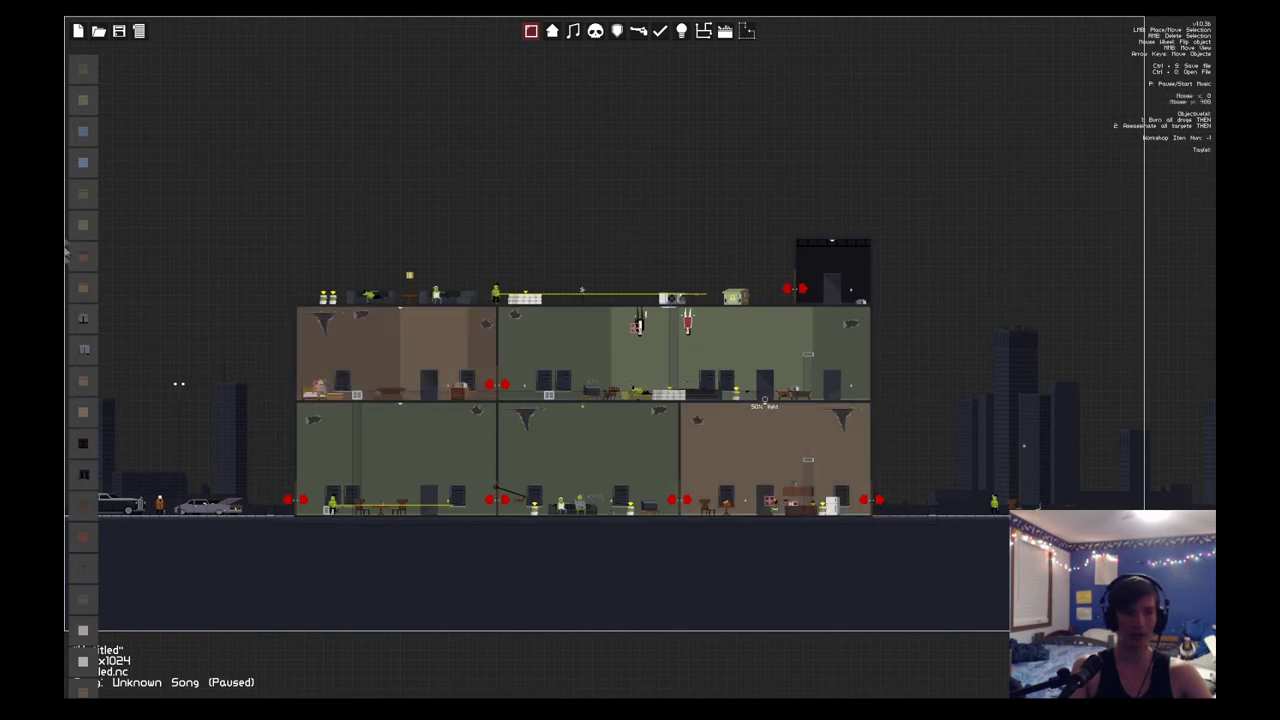
click(84, 411)
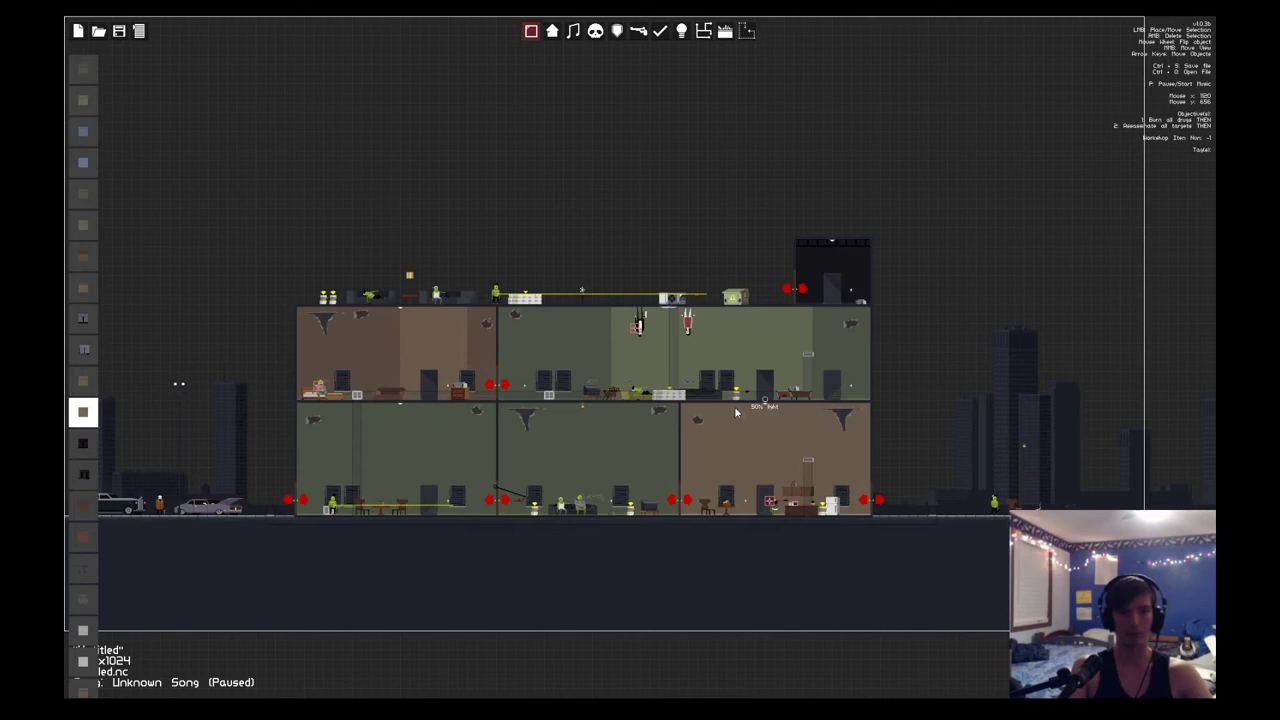
drag(737, 411, 828, 505)
right_click(815, 490)
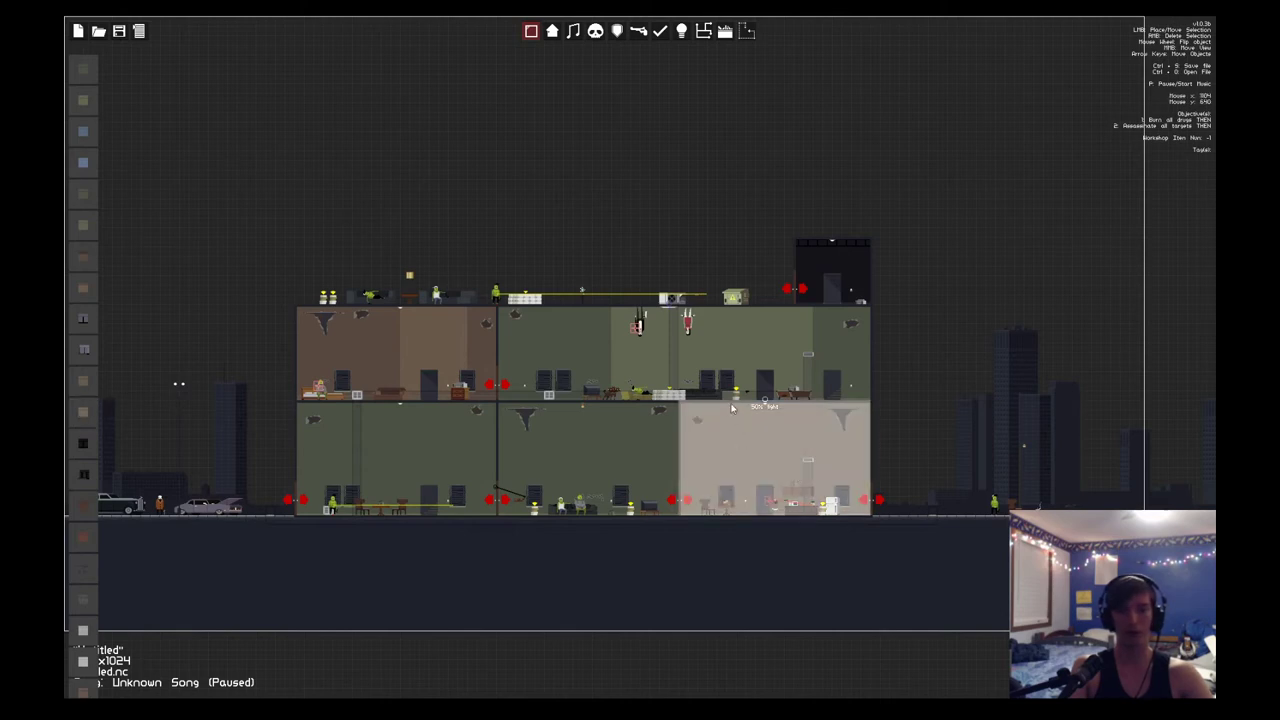
click(84, 412)
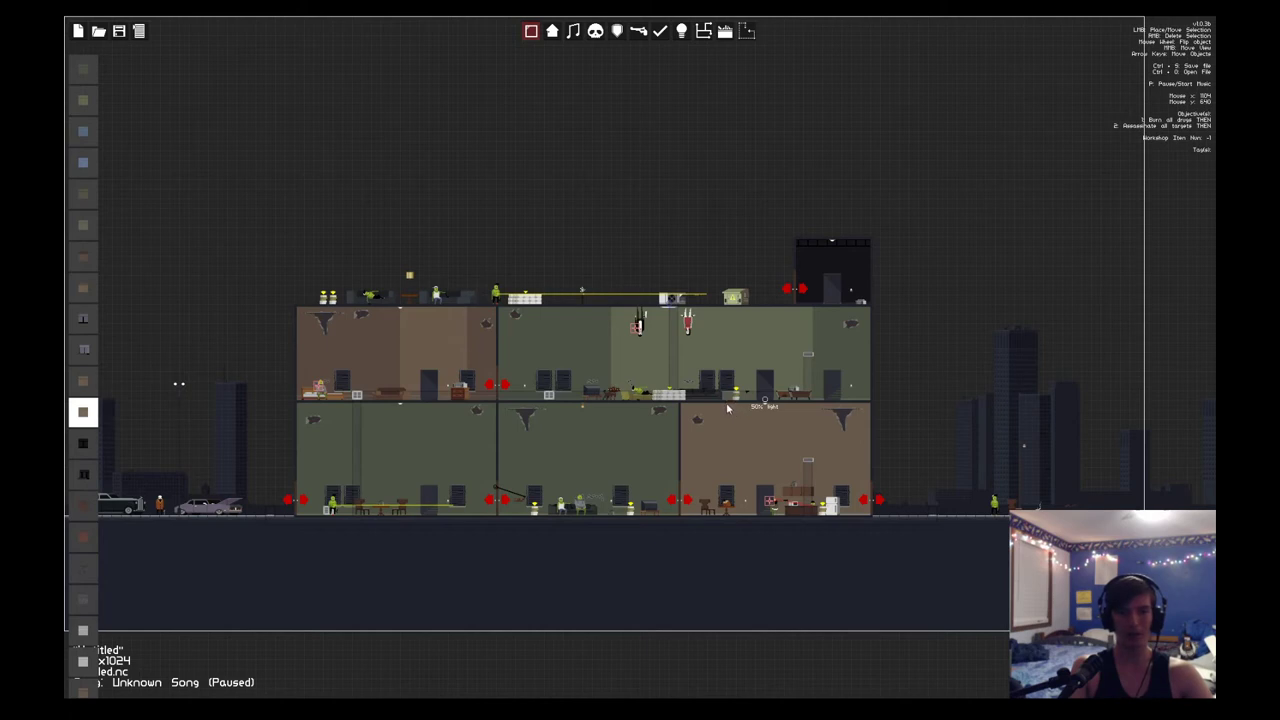
drag(728, 405, 813, 514)
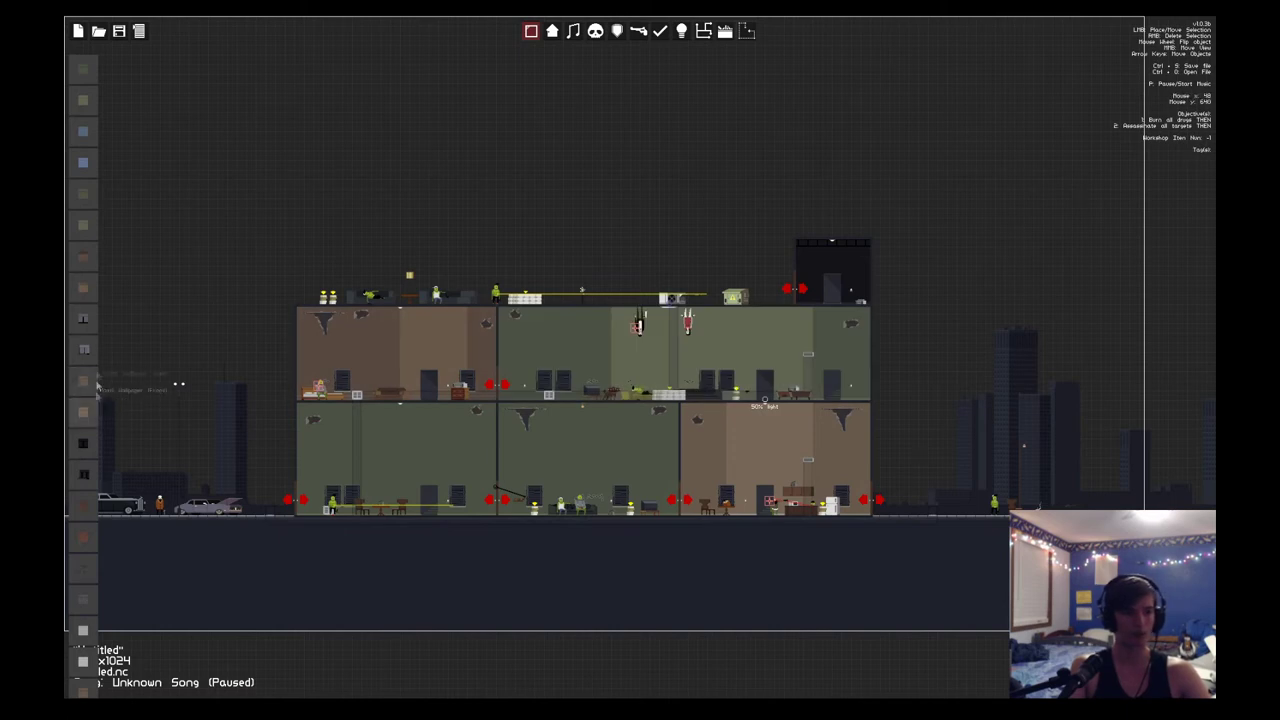
Step: Set the mission name to Ash Rundown
click(139, 31)
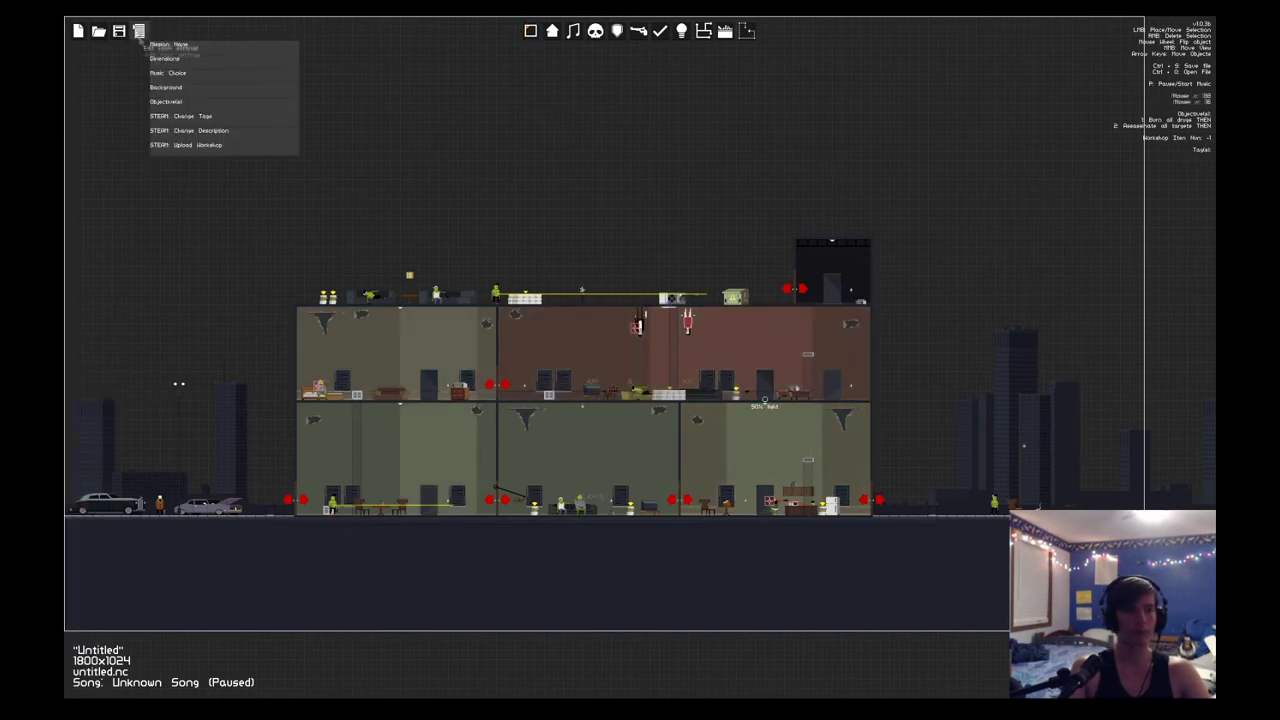
click(265, 56)
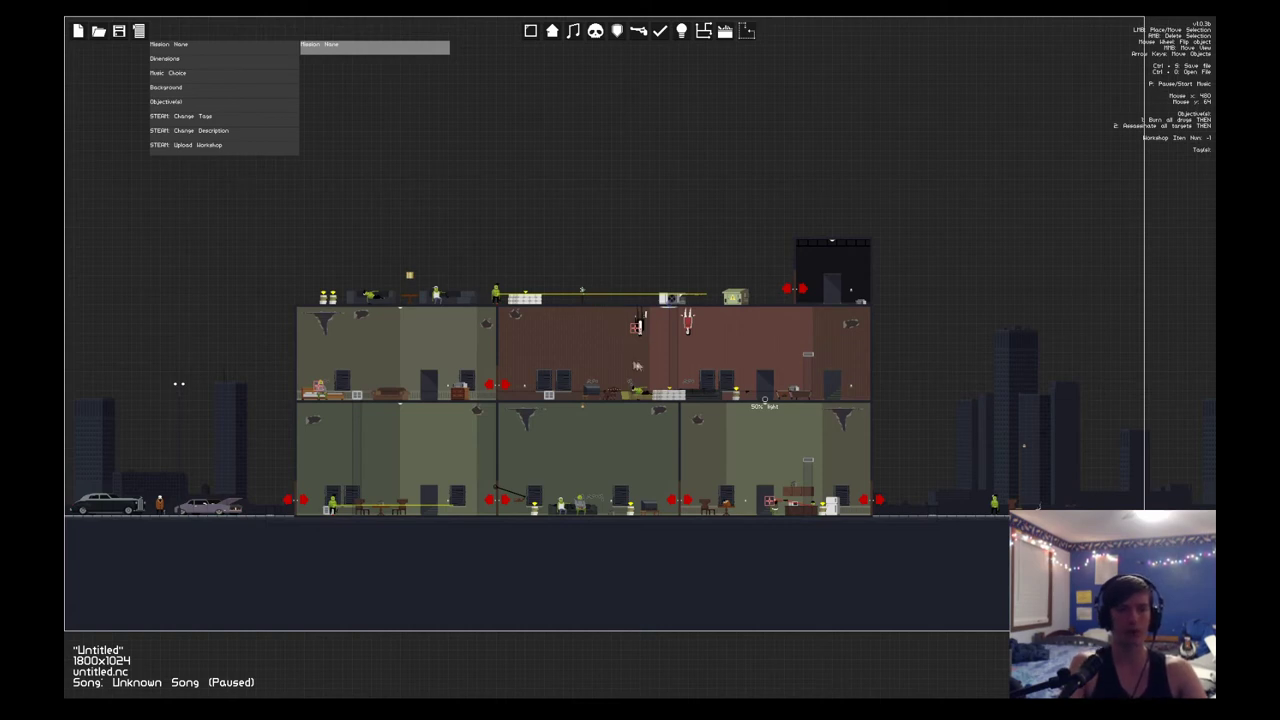
key(Return)
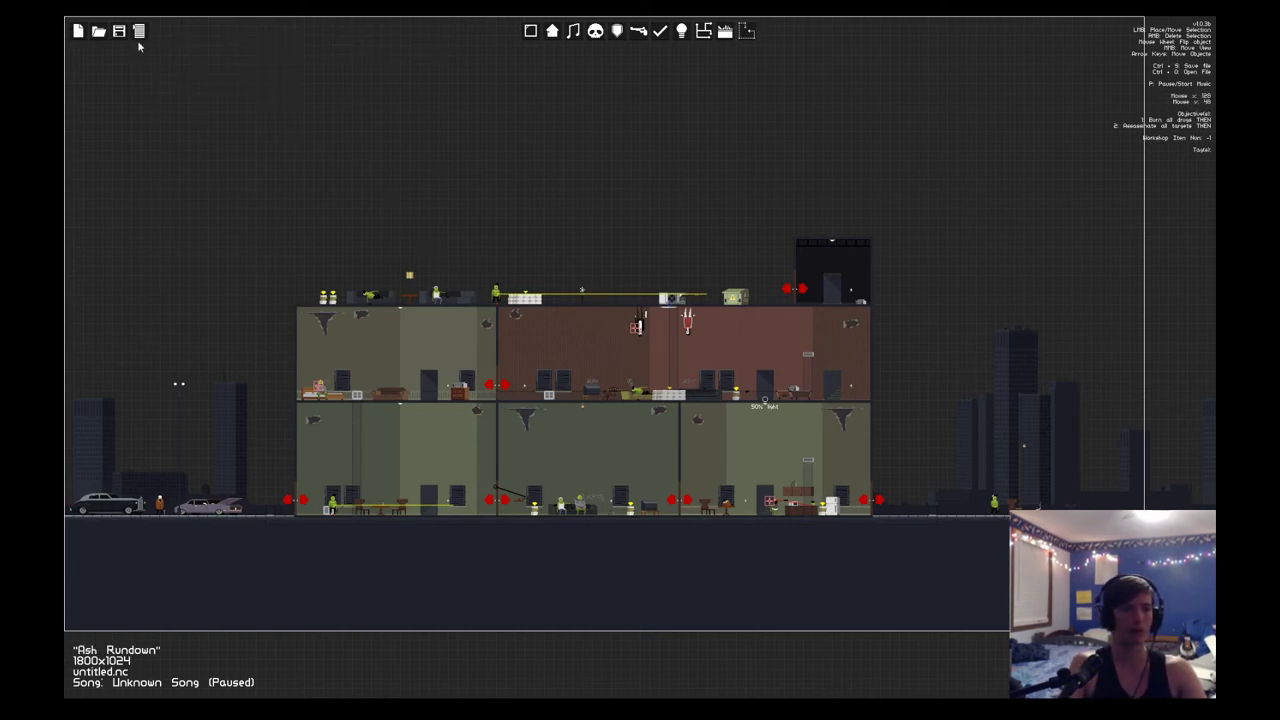
Step: Set the level's music to (Vampire) Werner und Klaus and pause its playback
click(139, 33)
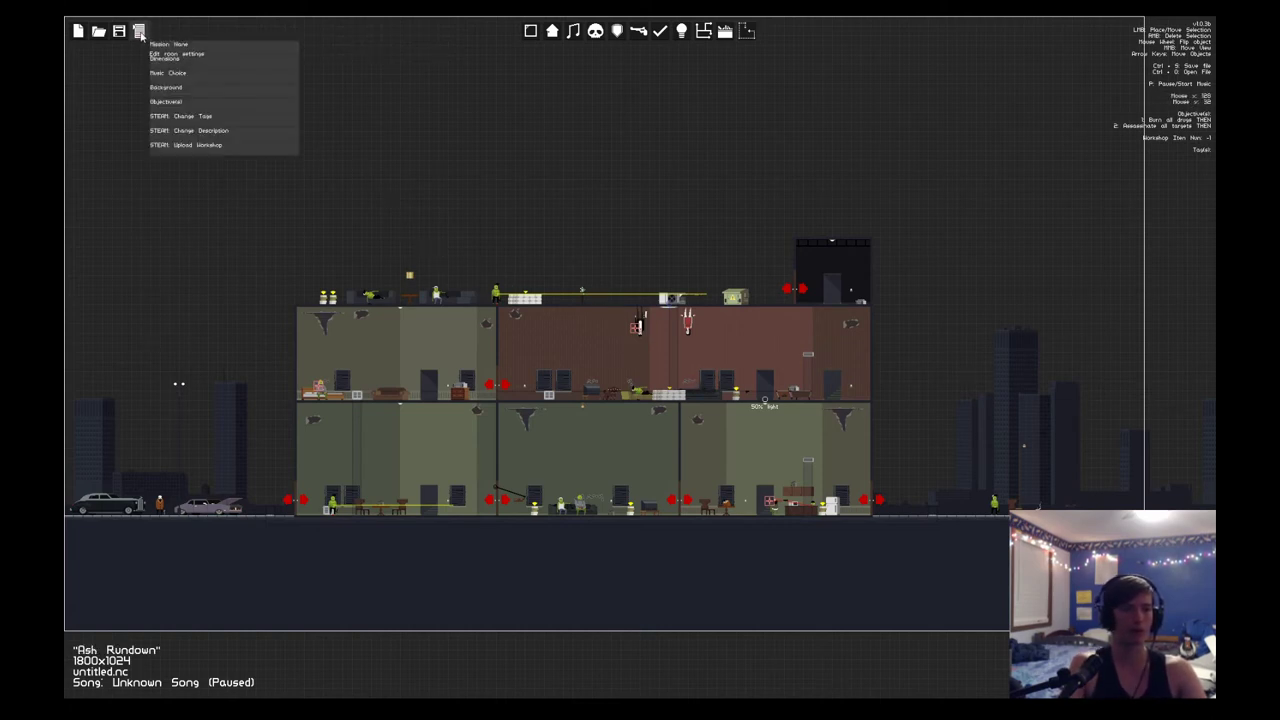
click(254, 75)
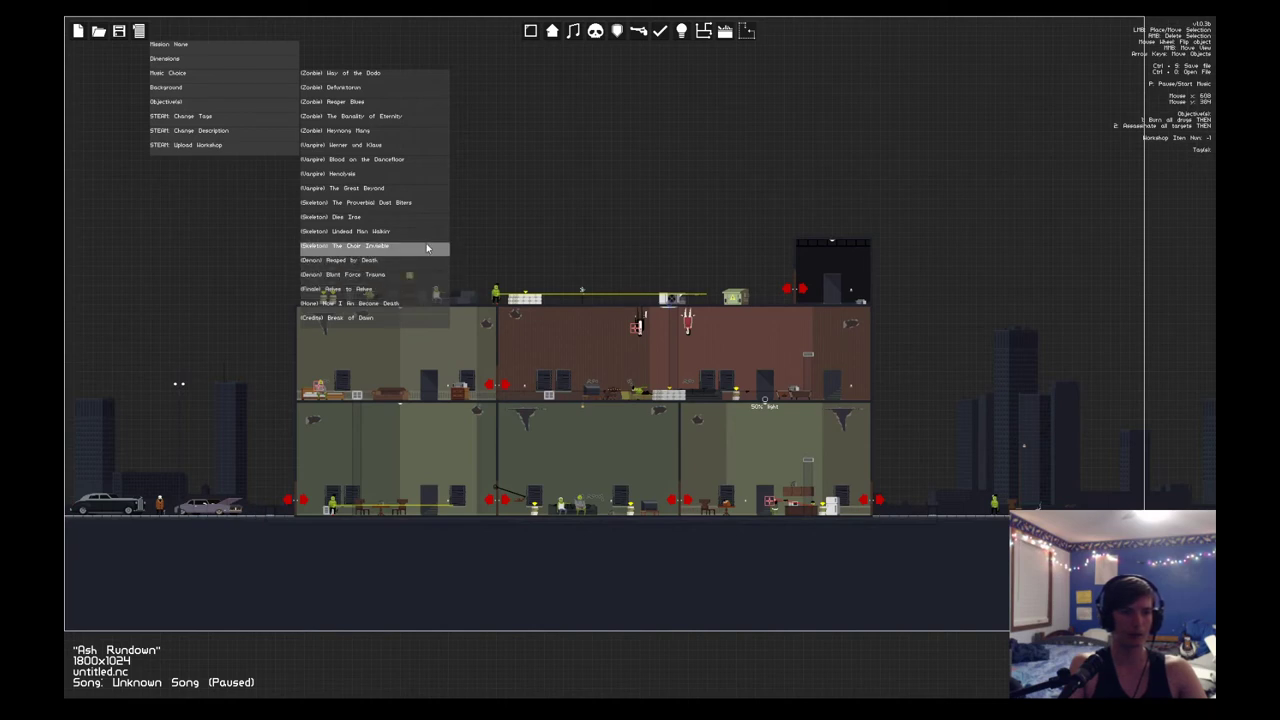
click(433, 150)
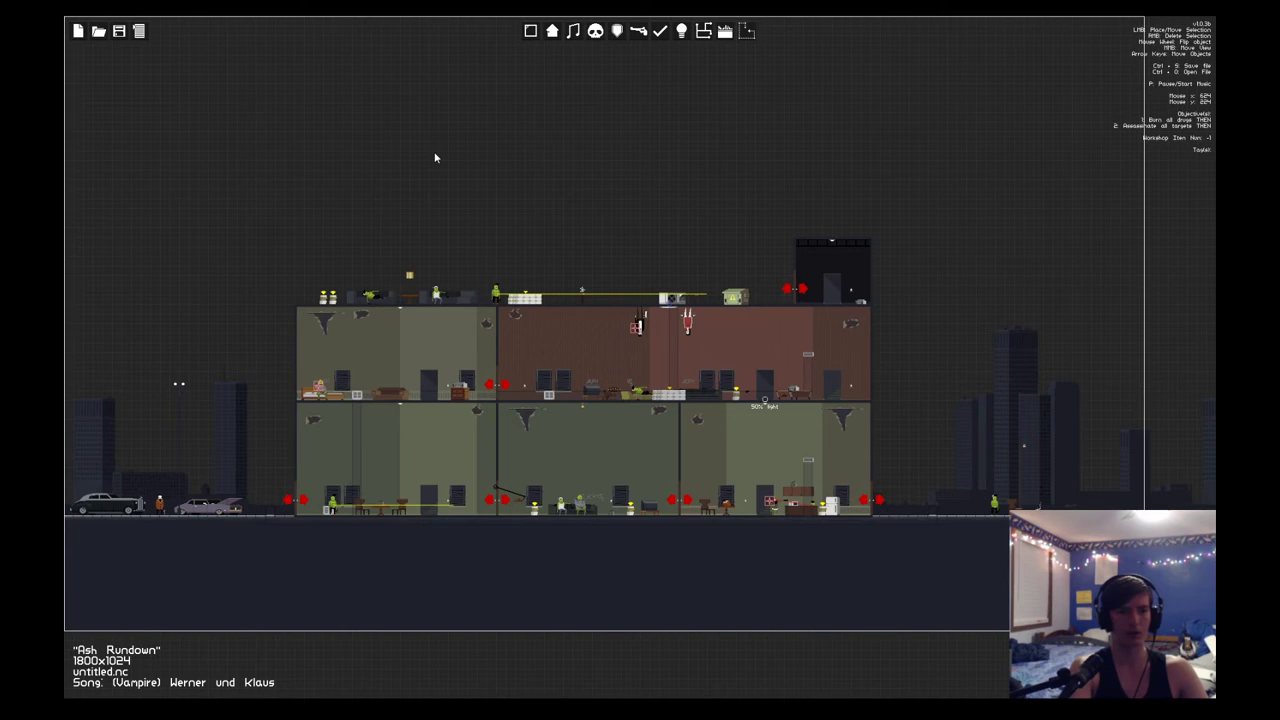
key(p)
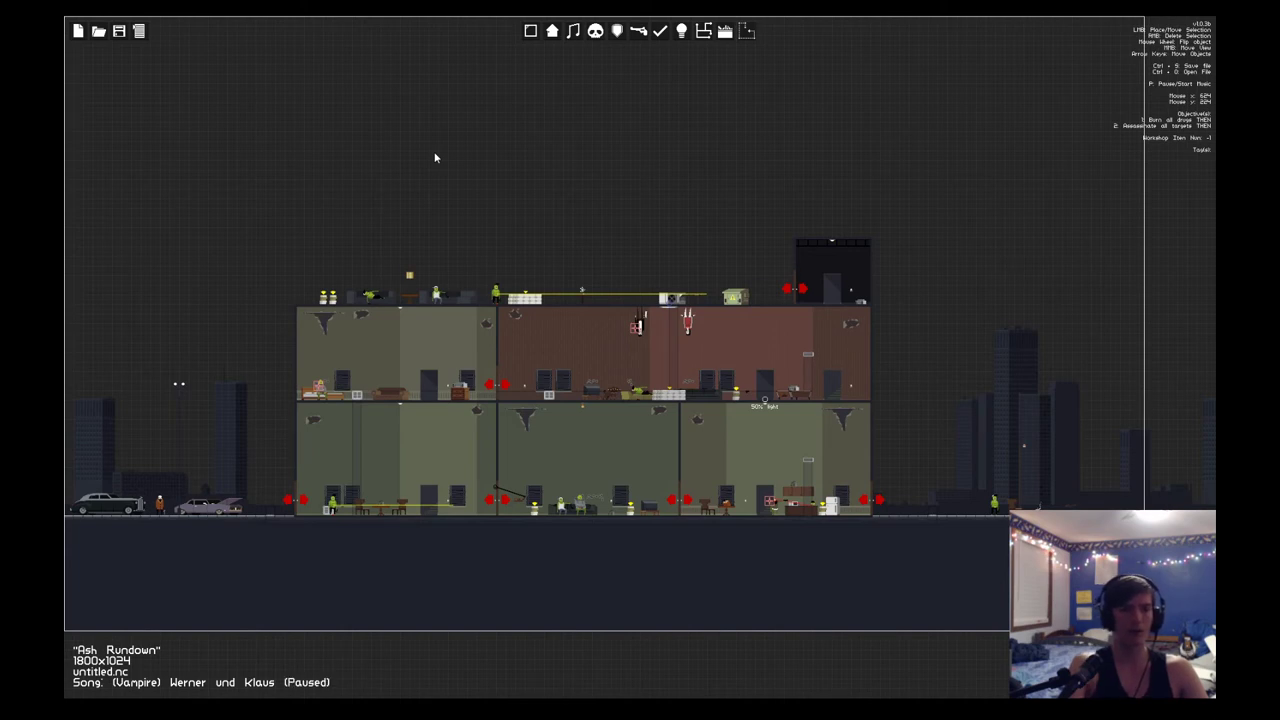
Step: Tag the level Zombie, Vampire, Medium, Action, Stealth and Ash, and save the map file as Ash Rundown
click(151, 41)
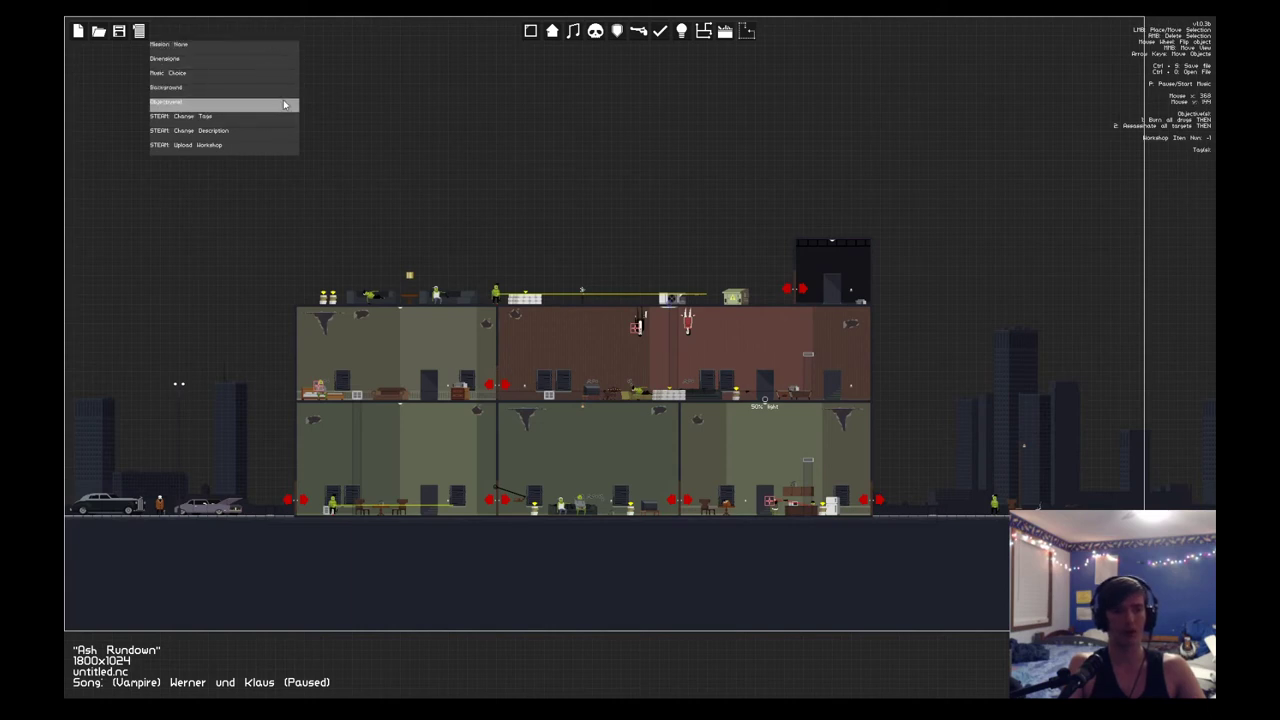
click(283, 104)
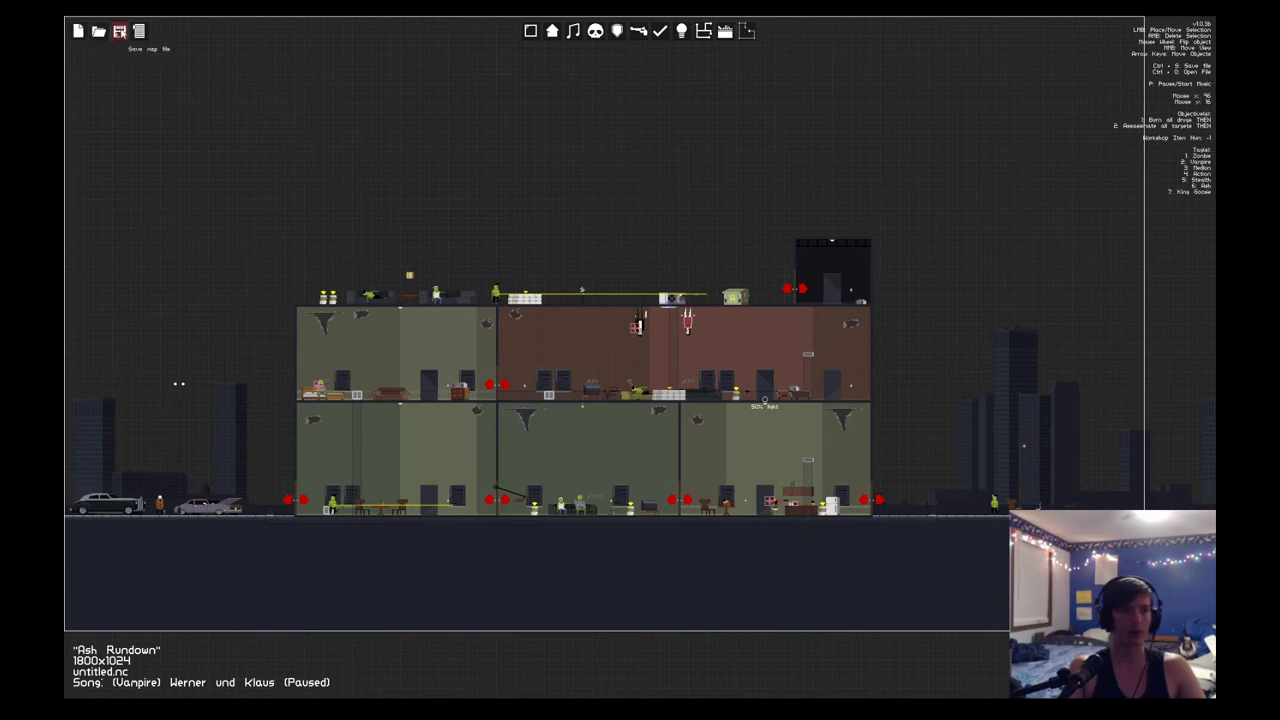
key(Return)
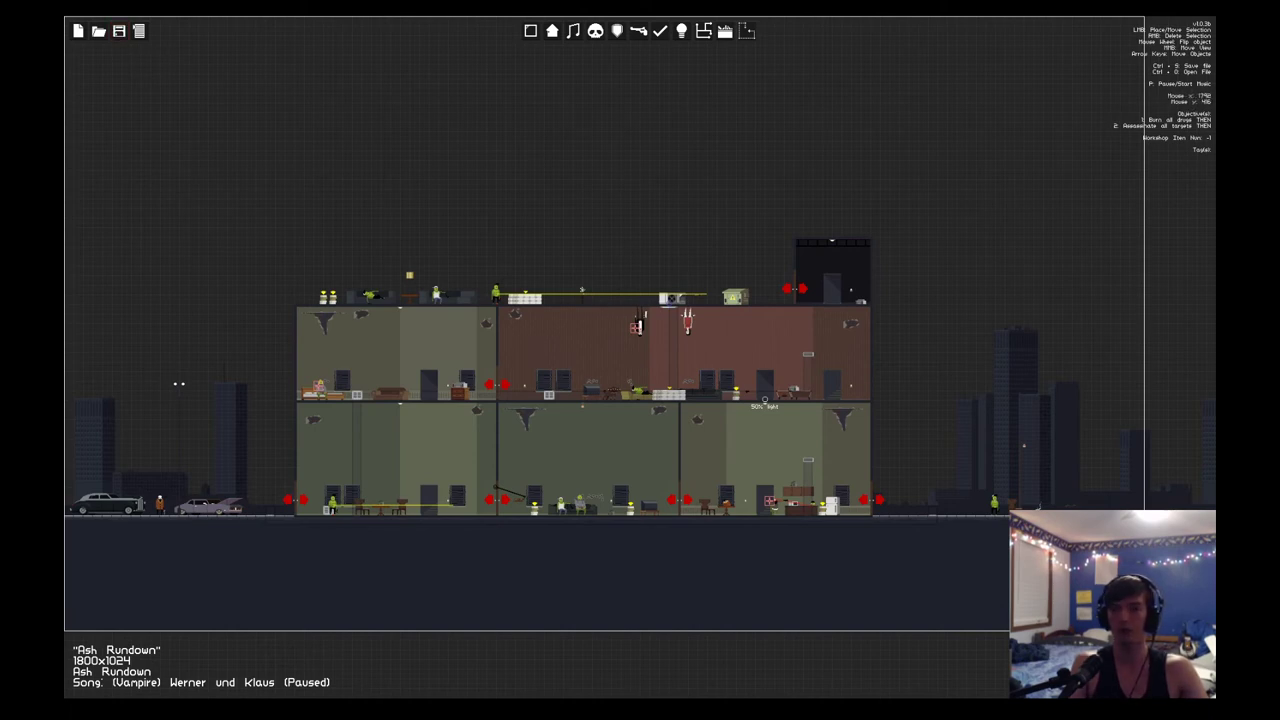
Step: Switch to DEADBOLT and load the custom map Ash Rundown
key(alt+Tab)
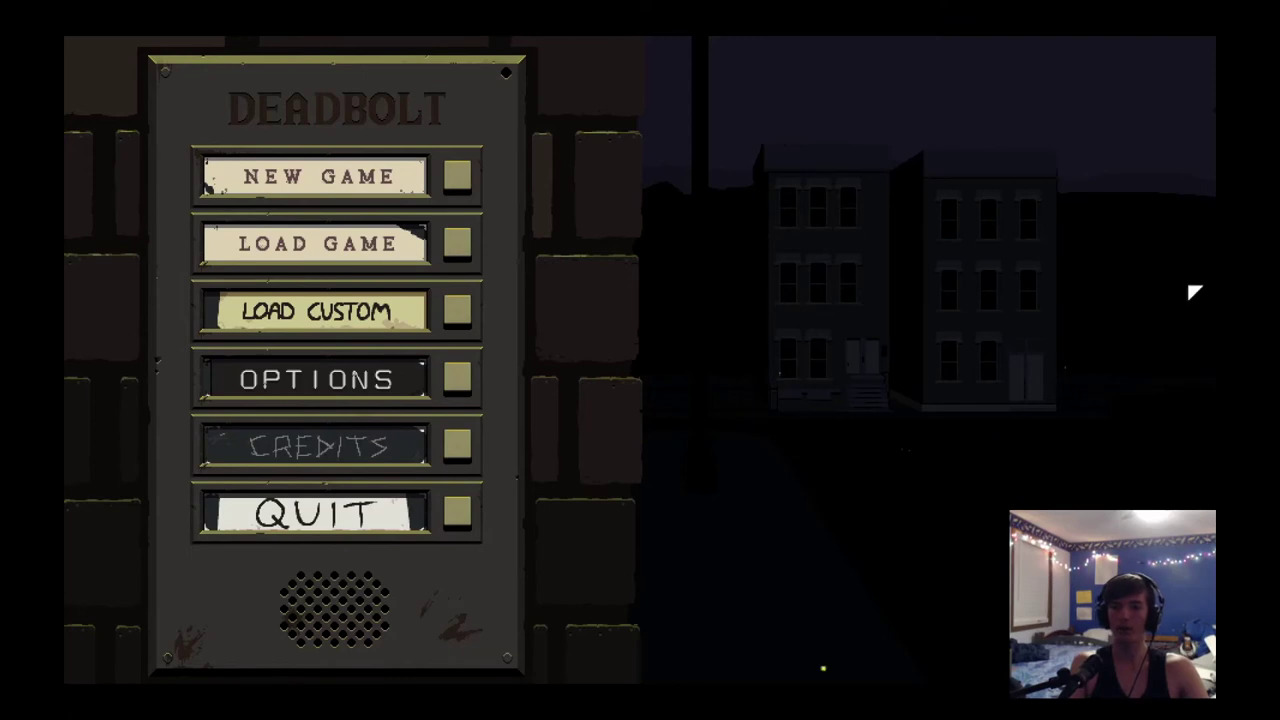
click(415, 312)
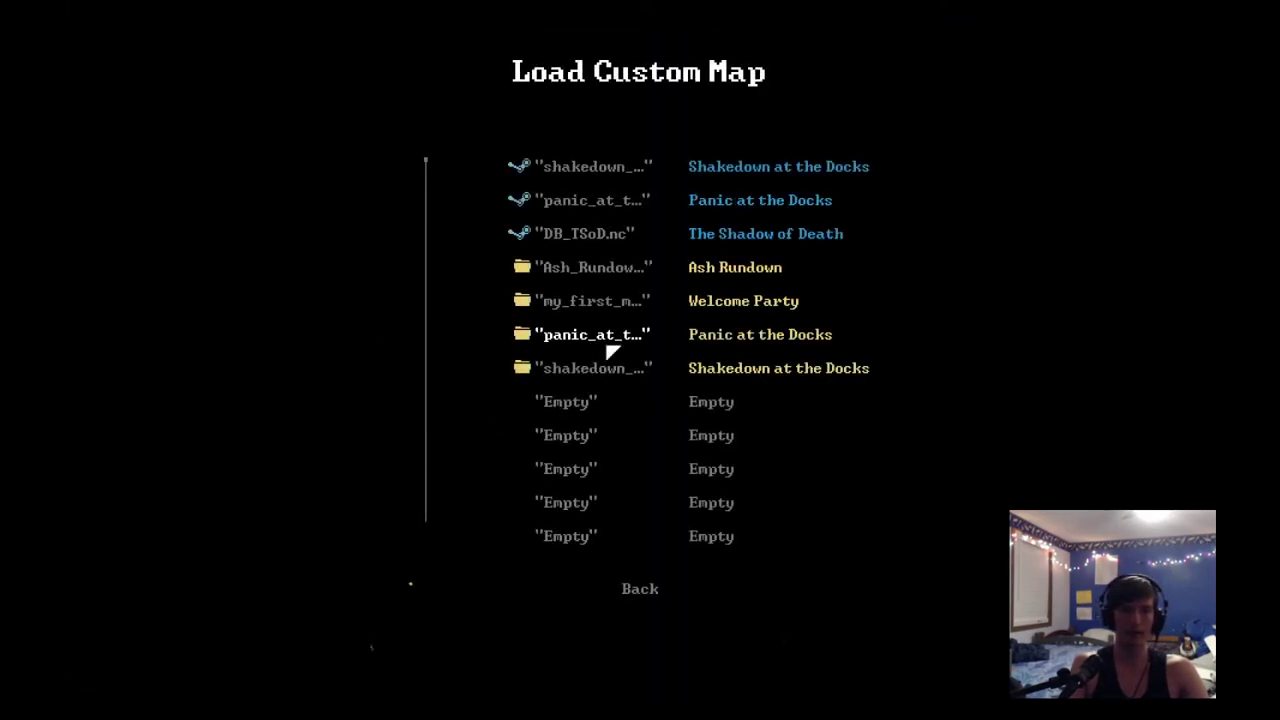
click(597, 270)
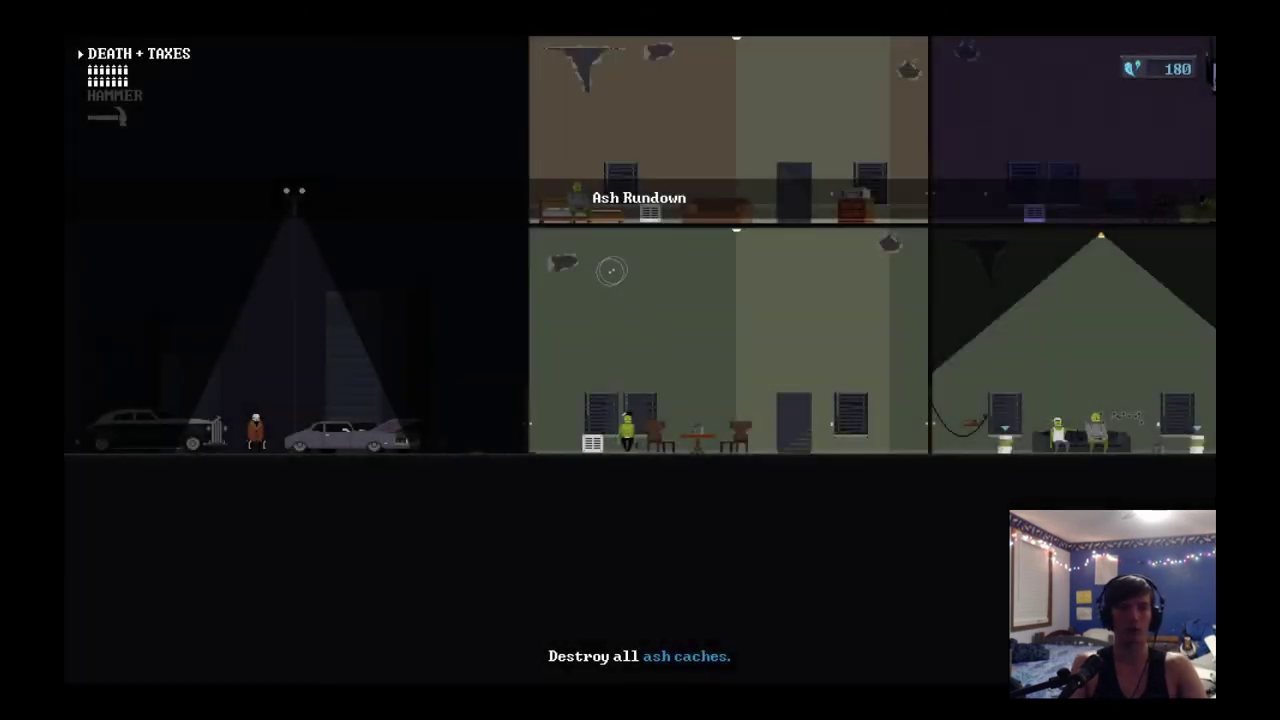
Step: Walk to the black car, open its weapon selection and keep Death + Taxes as primary and the Hammer as secondary
key(a)
key(q)
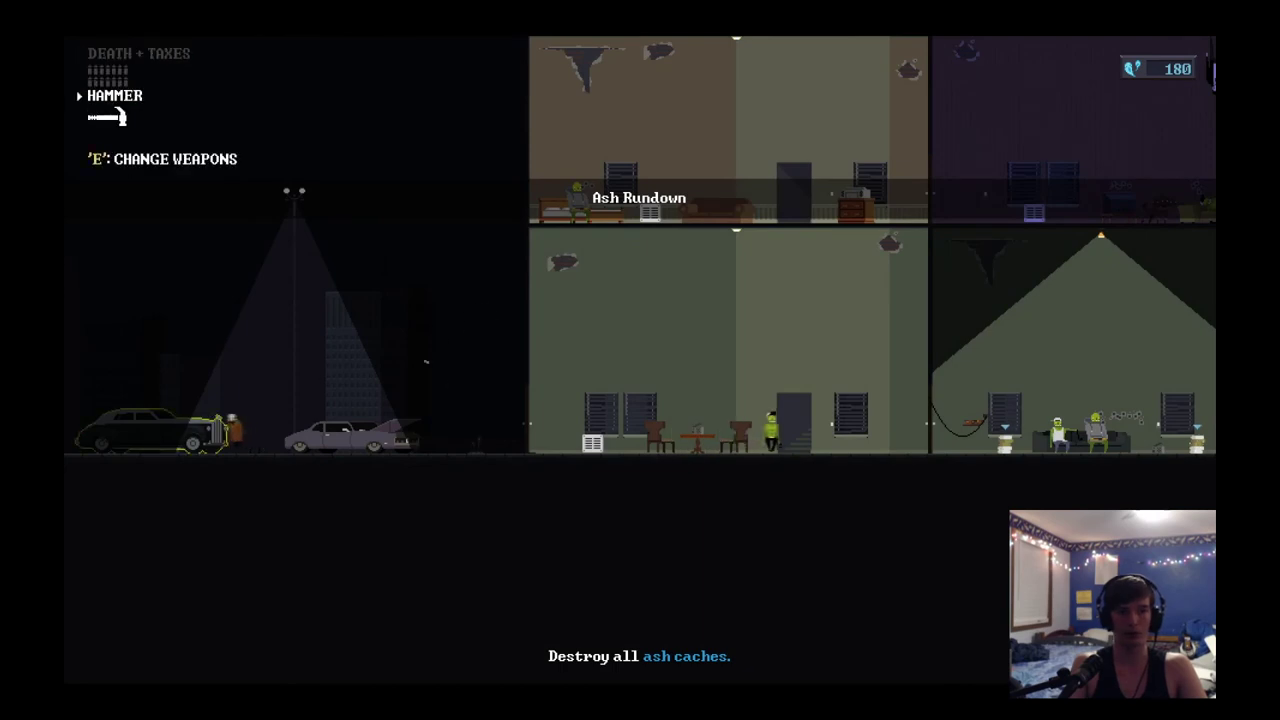
key(q)
key(e)
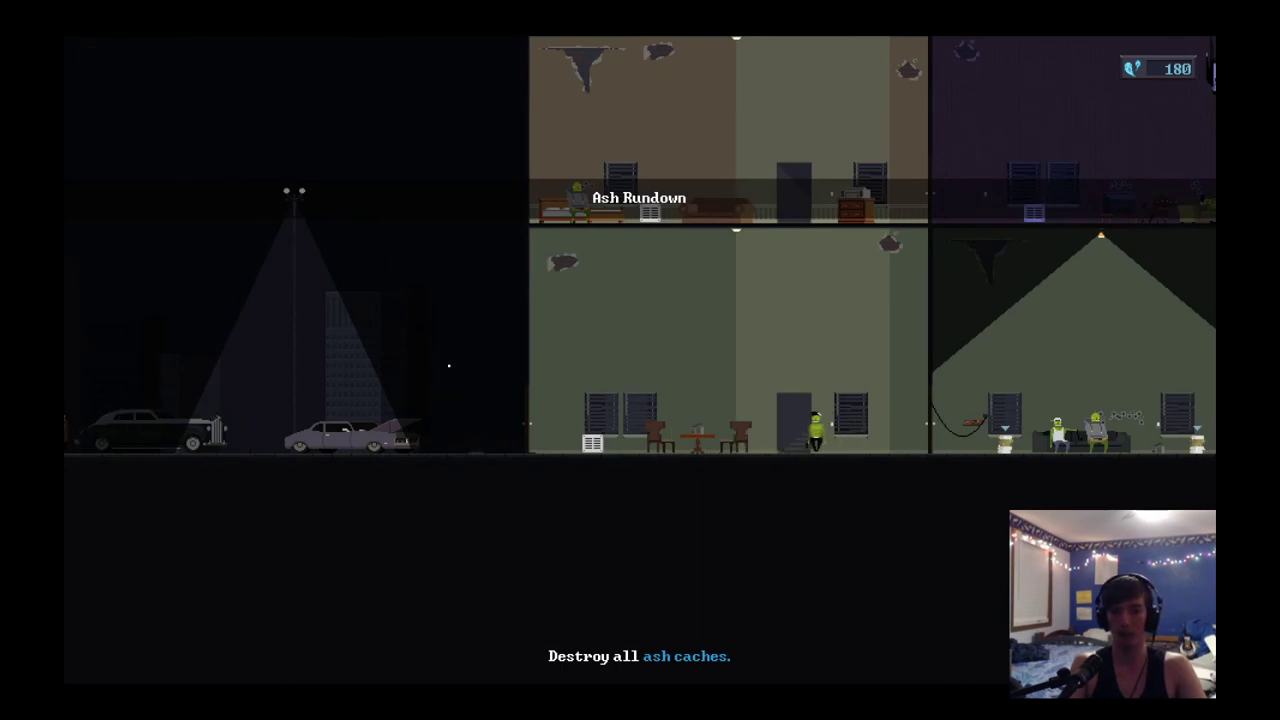
key(w)
key(s)
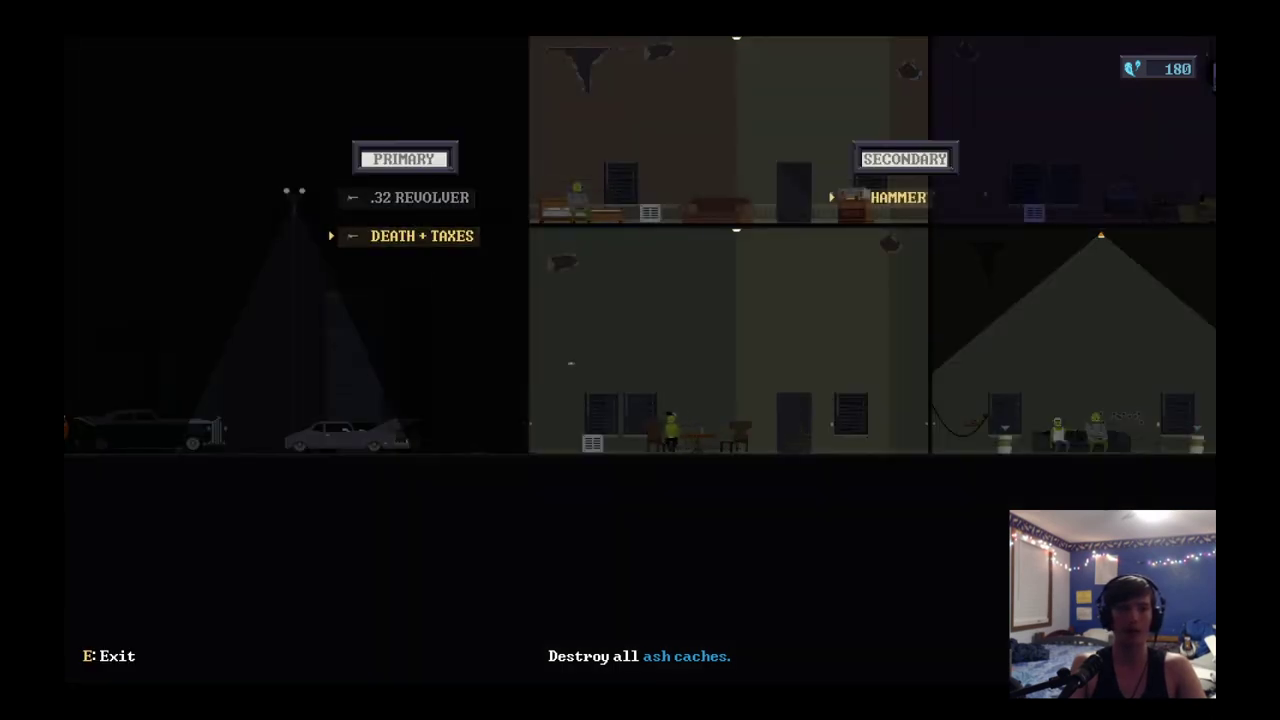
key(e)
Step: Walk to the building's entrance with the hammer, lure the ground-floor enemy to the door and kill it
key(d)
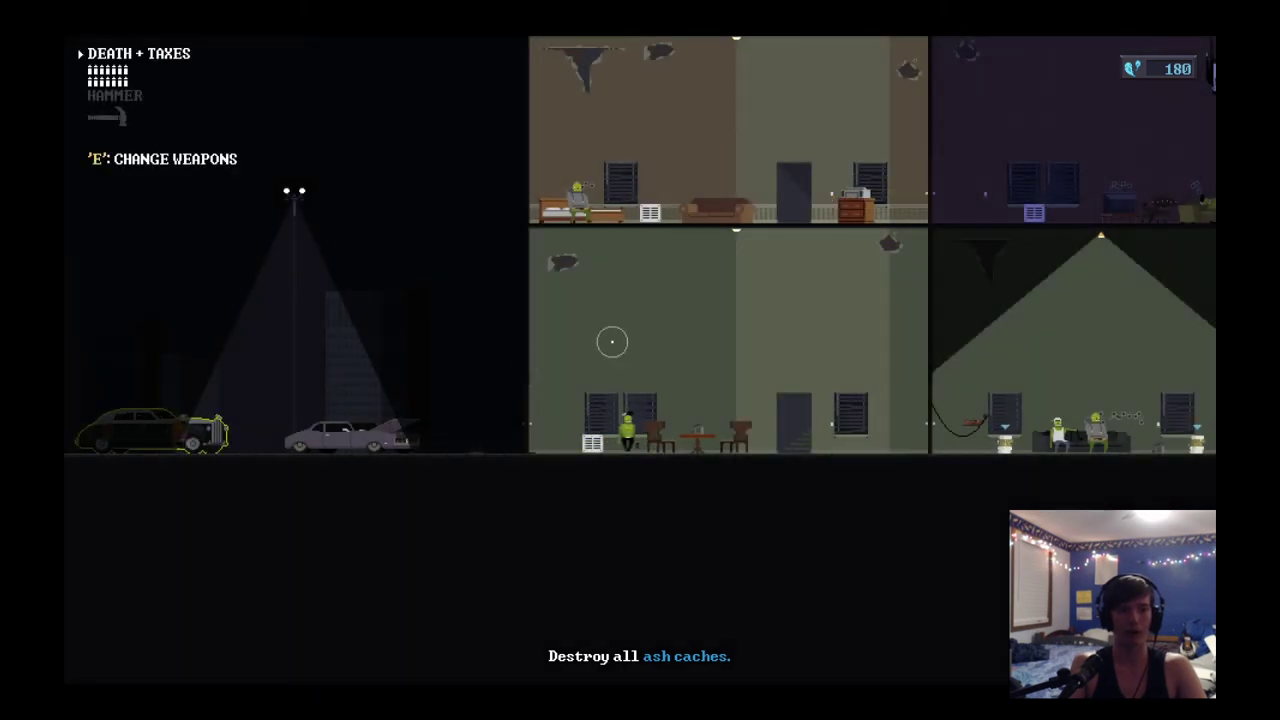
key(d)
key(q)
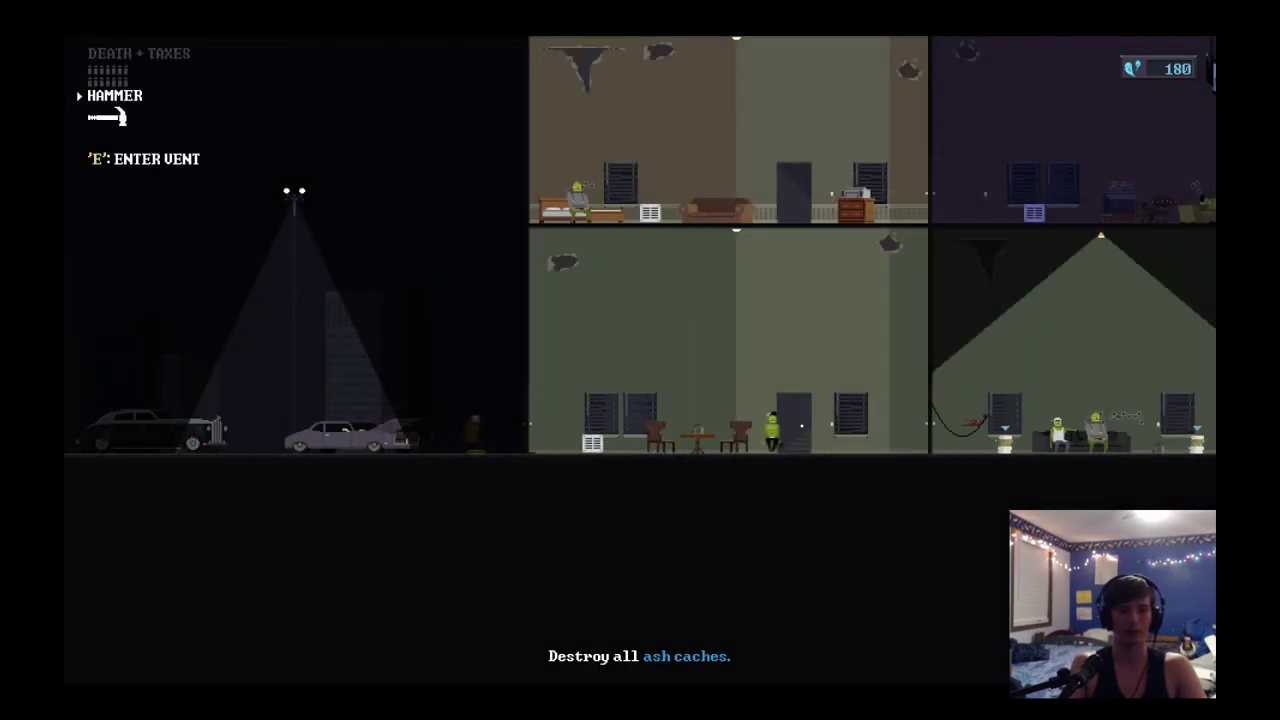
key(a)
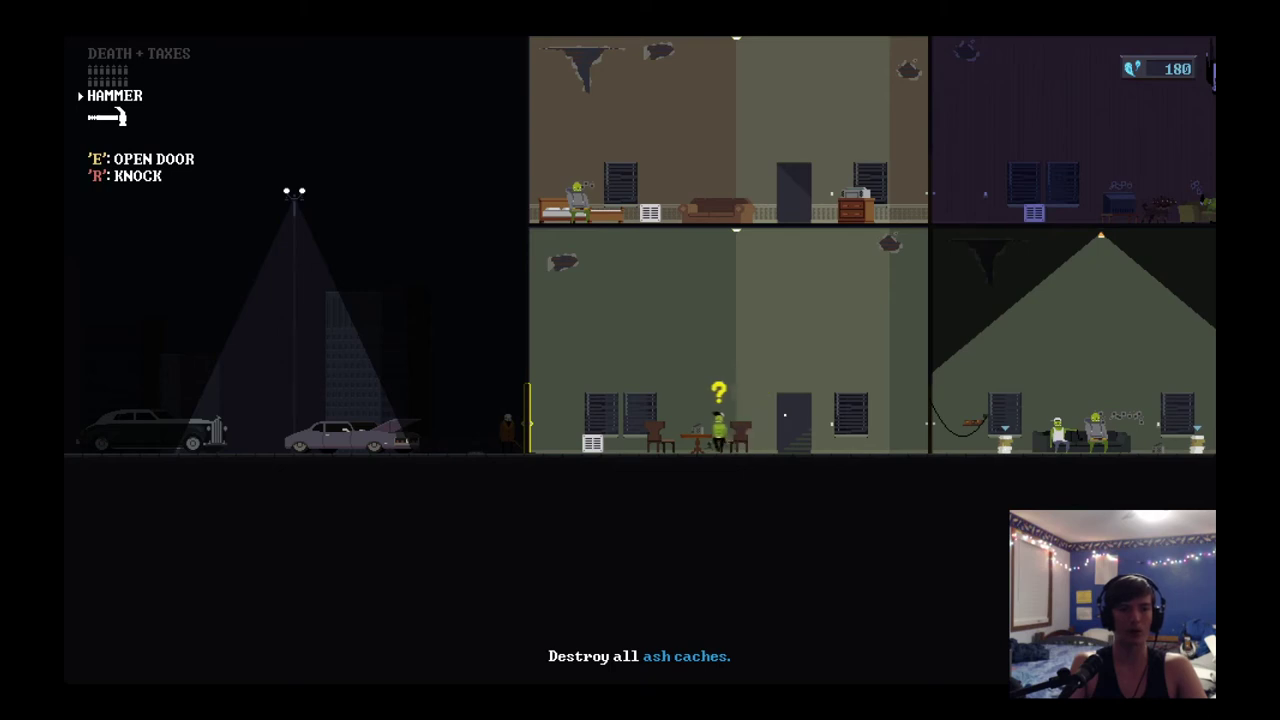
key(a)
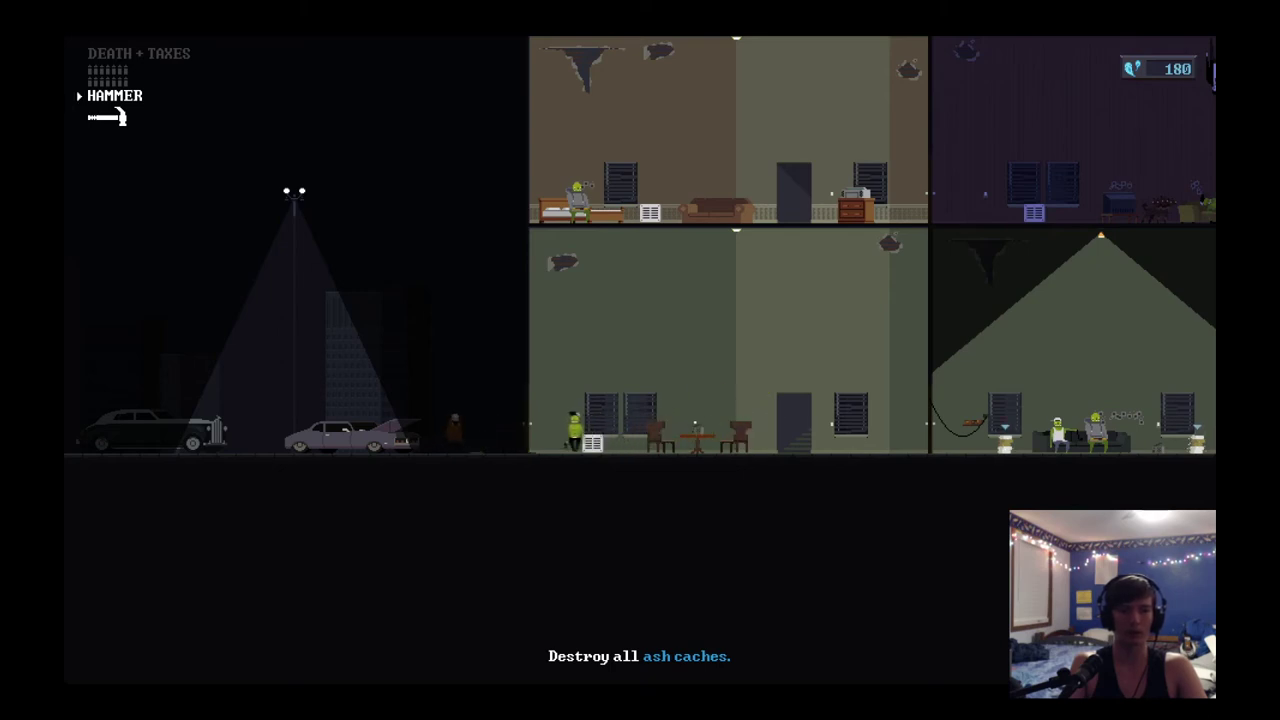
right_click(690, 421)
key(d)
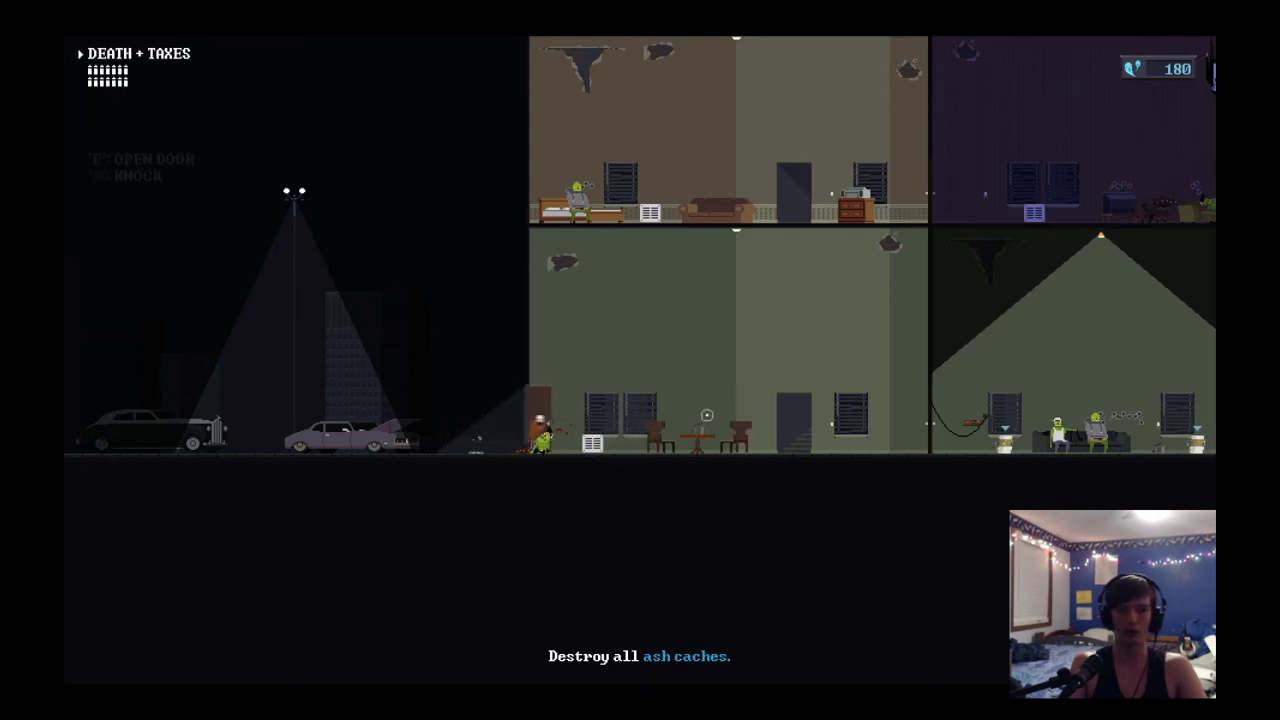
Step: Walk into the ground-floor entrance room, lure the first enemy from the adjoining sofa room, and kill it from behind the table
key(d)
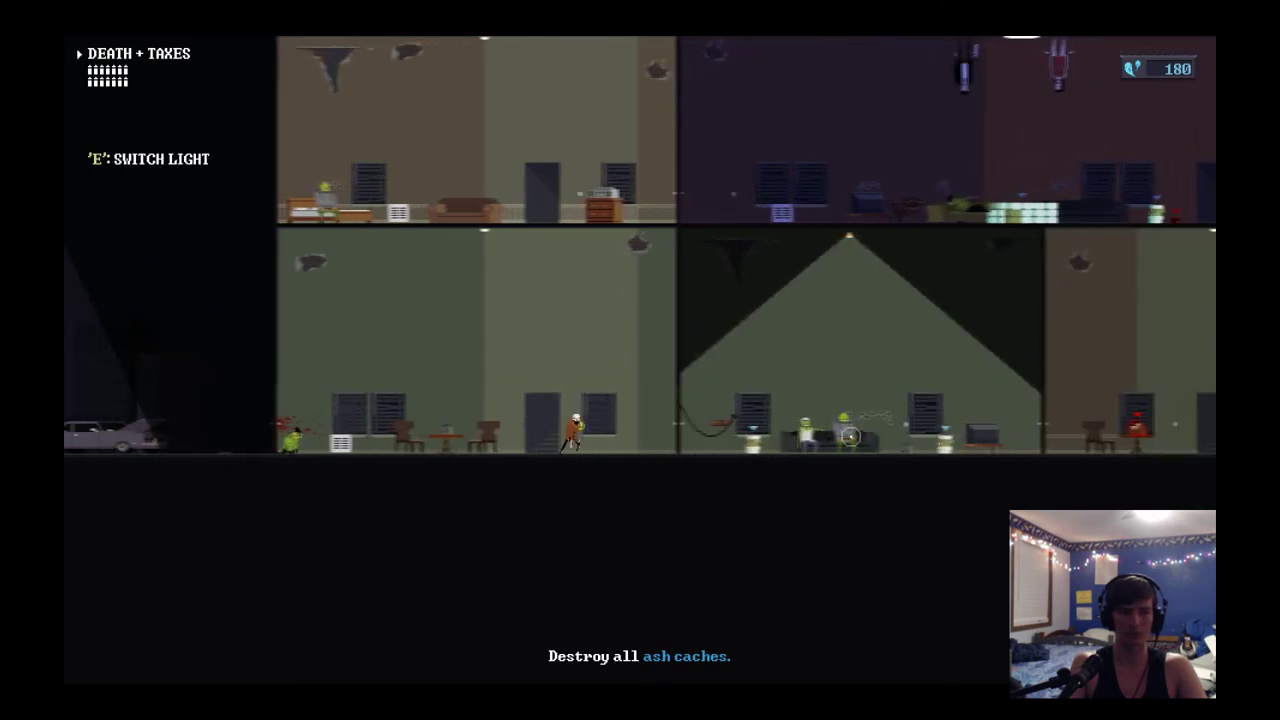
key(f)
key(a)
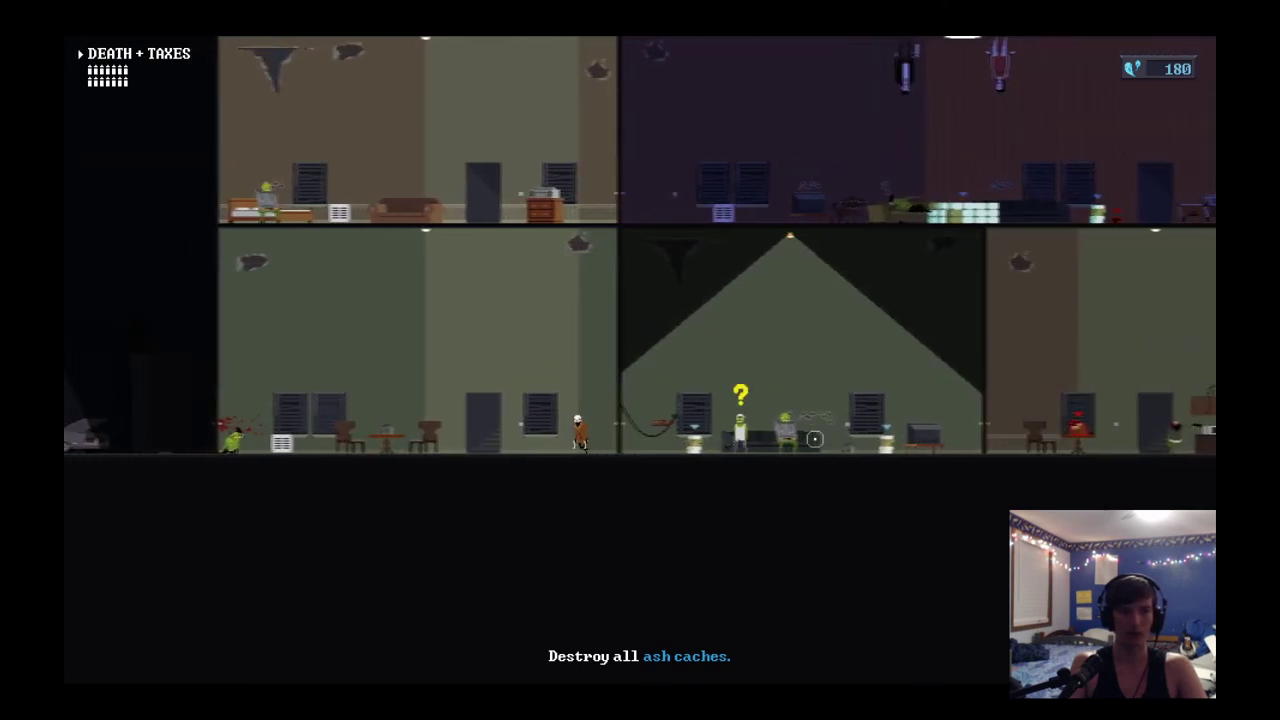
key(a)
key(e)
click(834, 437)
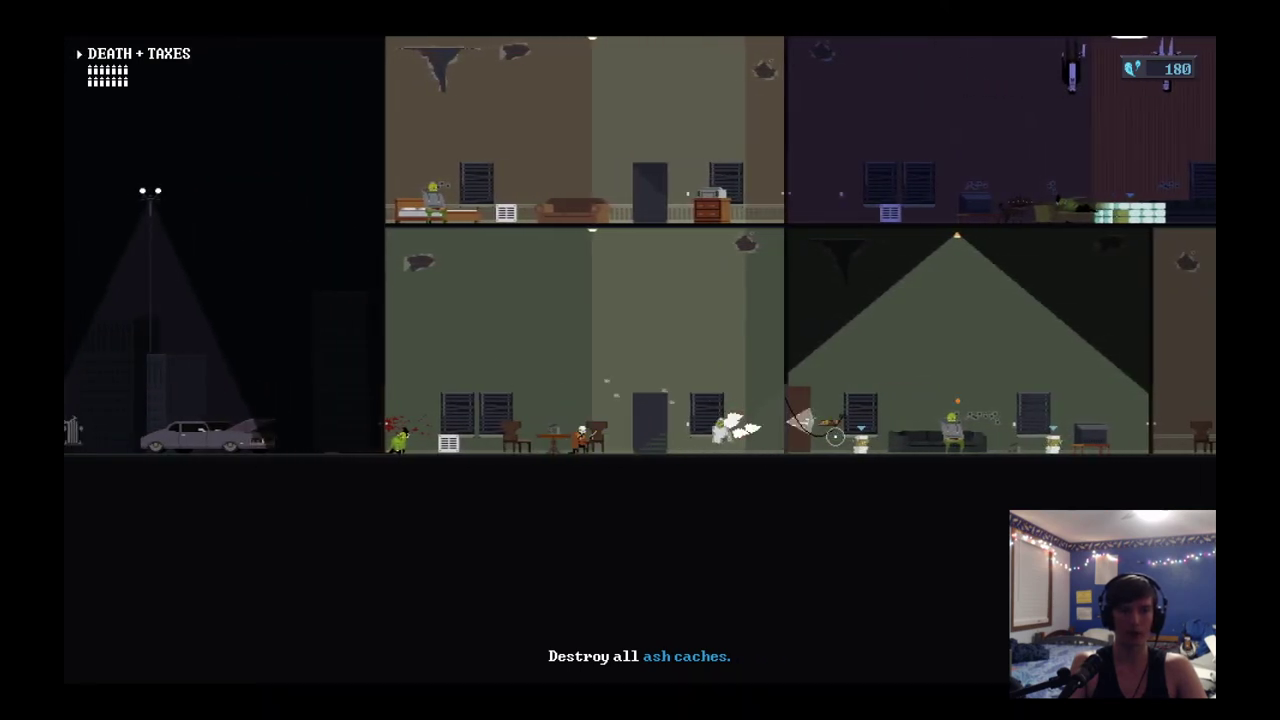
key(a)
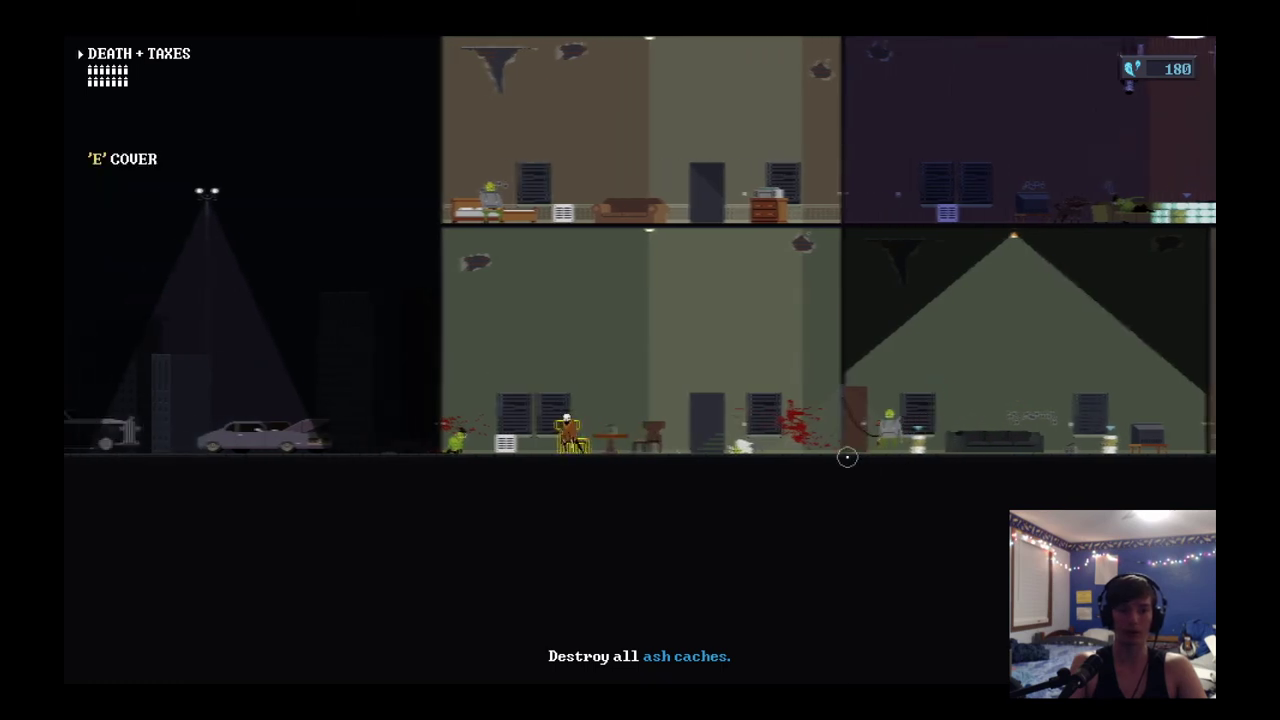
Step: Retreat outside to the black car and shoot the pursuing enemy with Death + Taxes as it comes through the entrance
key(a)
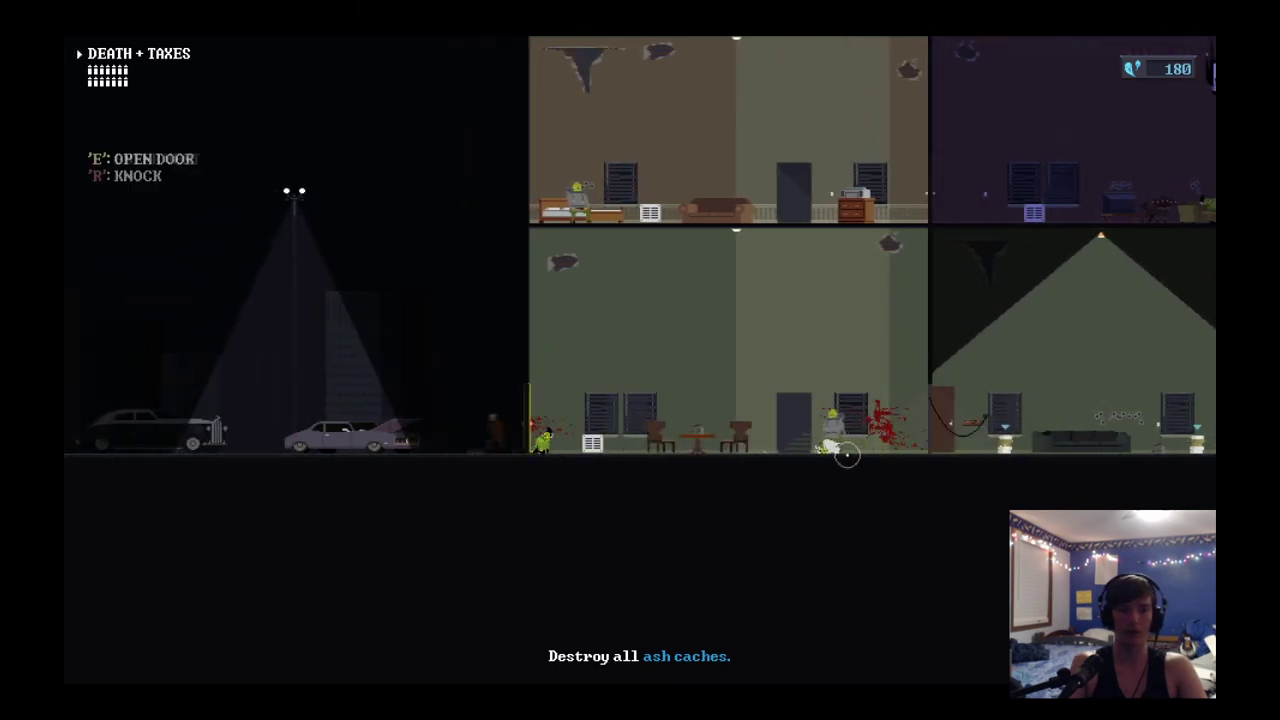
key(a)
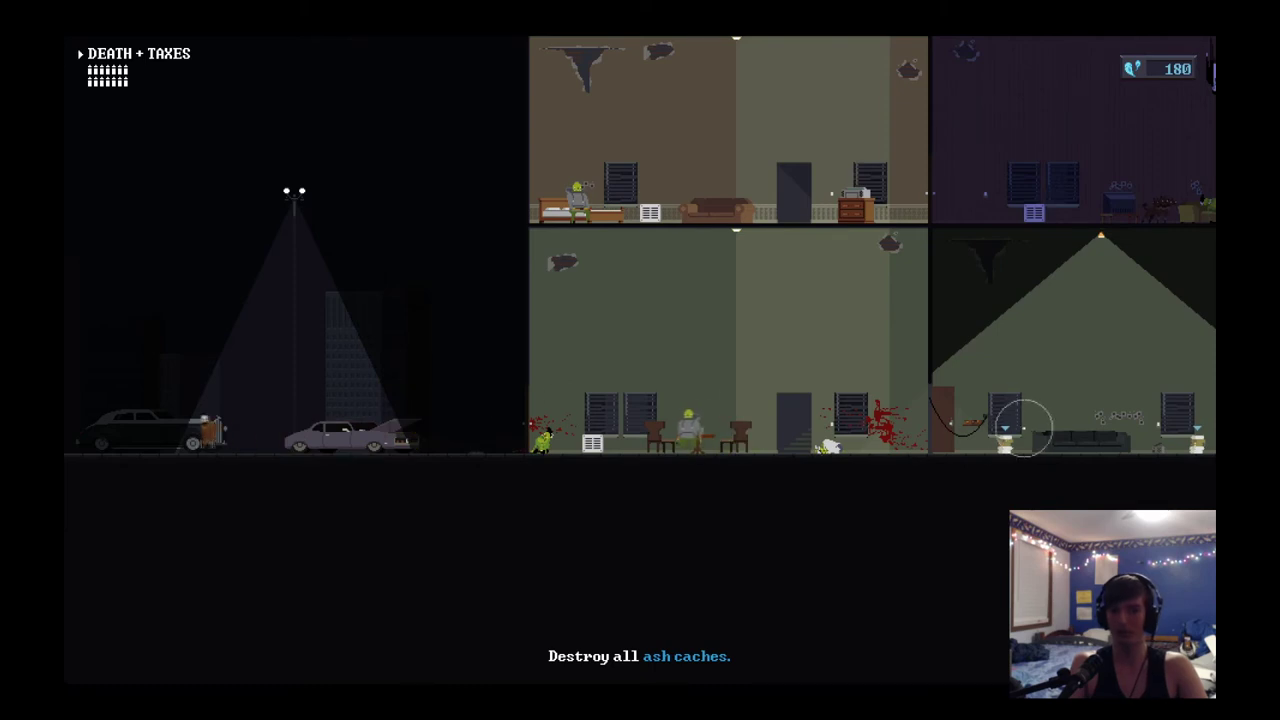
key(a)
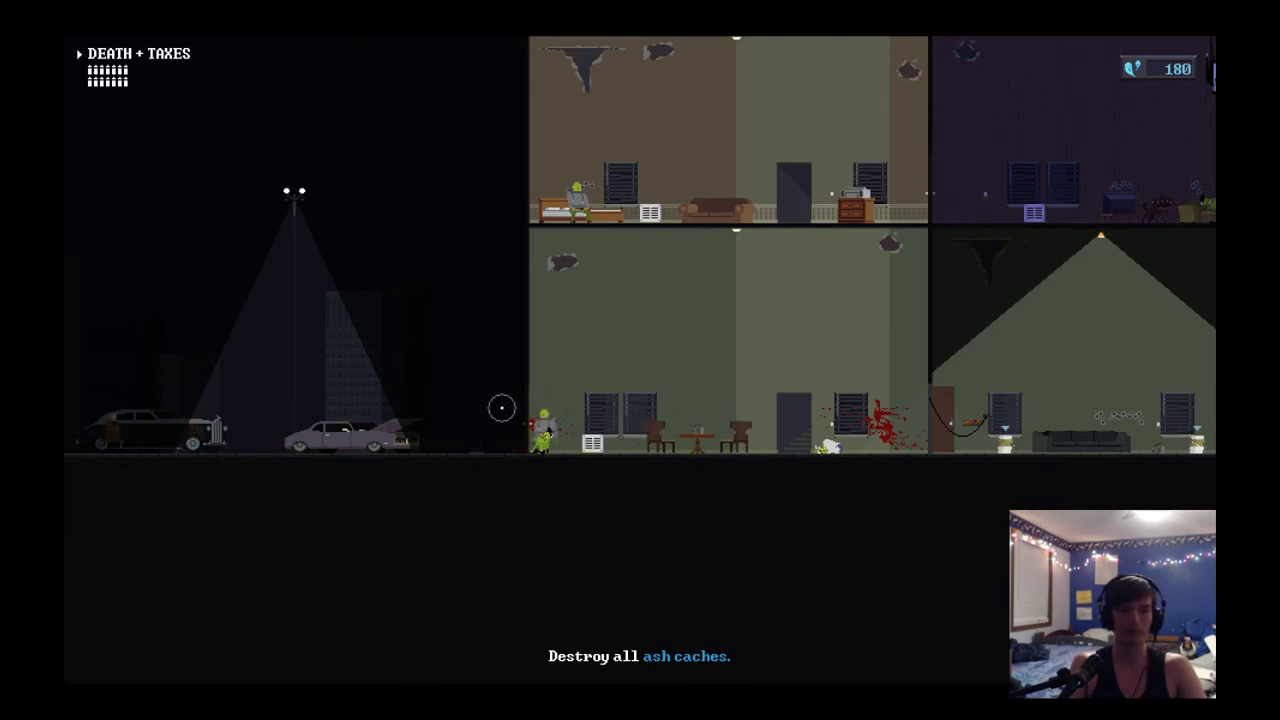
key(a)
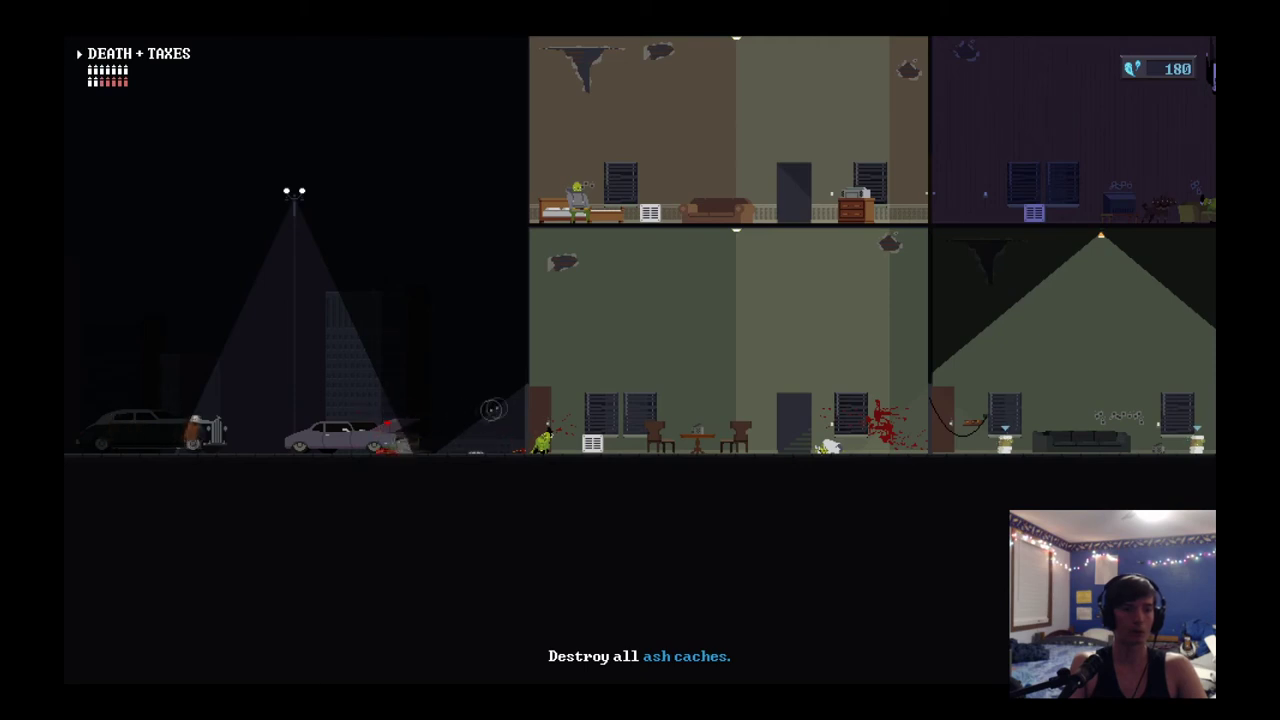
Step: Return towards the entrance and pick up the sawn-off shotgun dropped by the enemy killed outside
key(d)
key(d)
key(e)
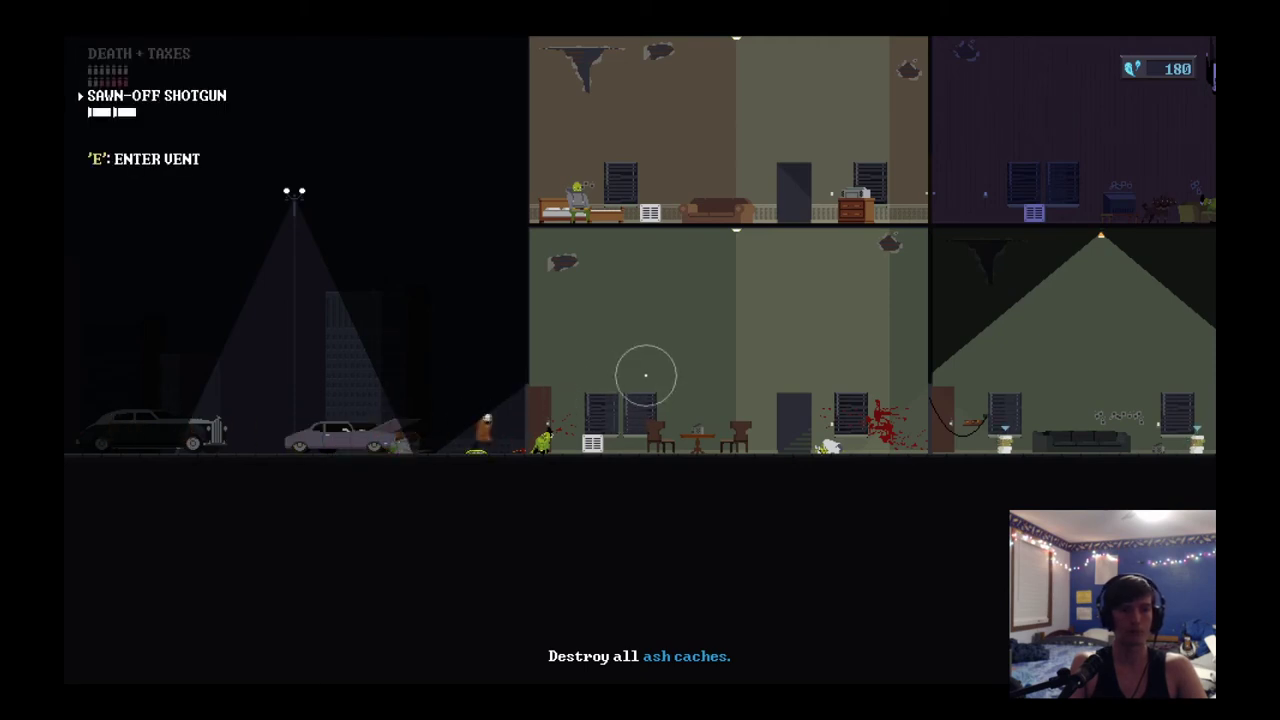
Step: Walk through to the ground-floor sofa room, burn both ash caches there, and continue to the kitchen door
key(d)
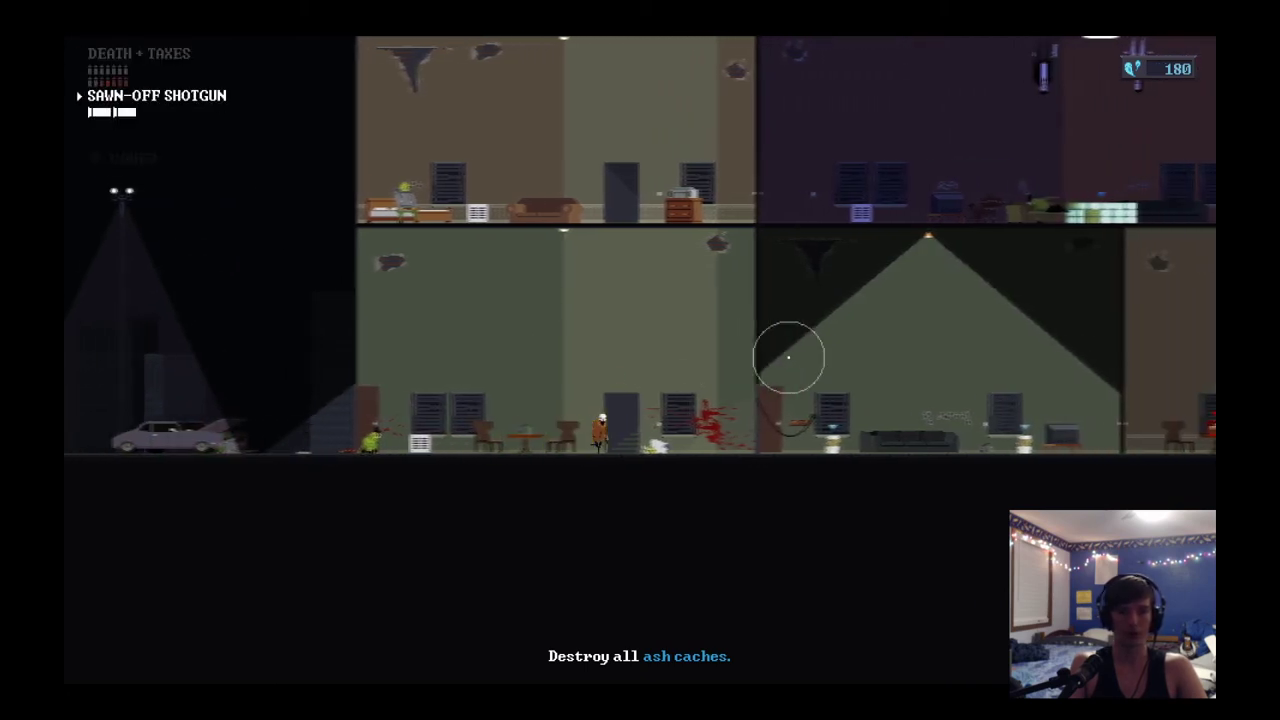
key(d)
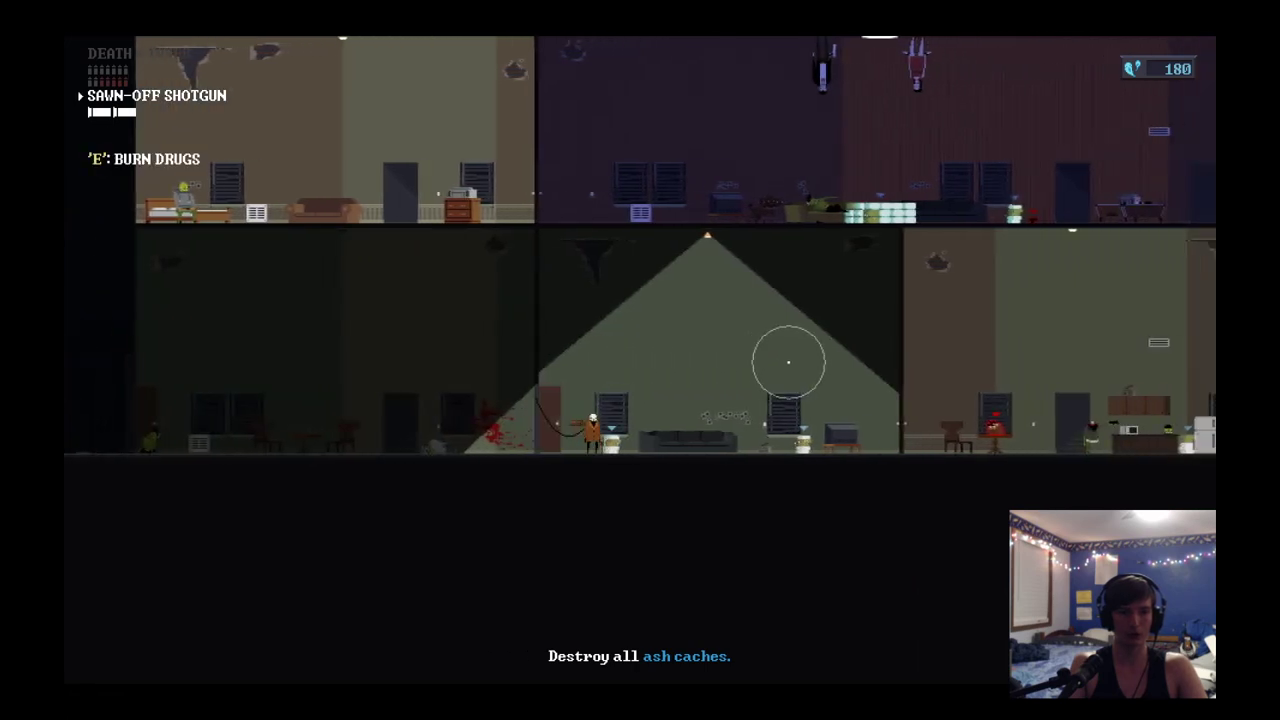
key(e)
key(d)
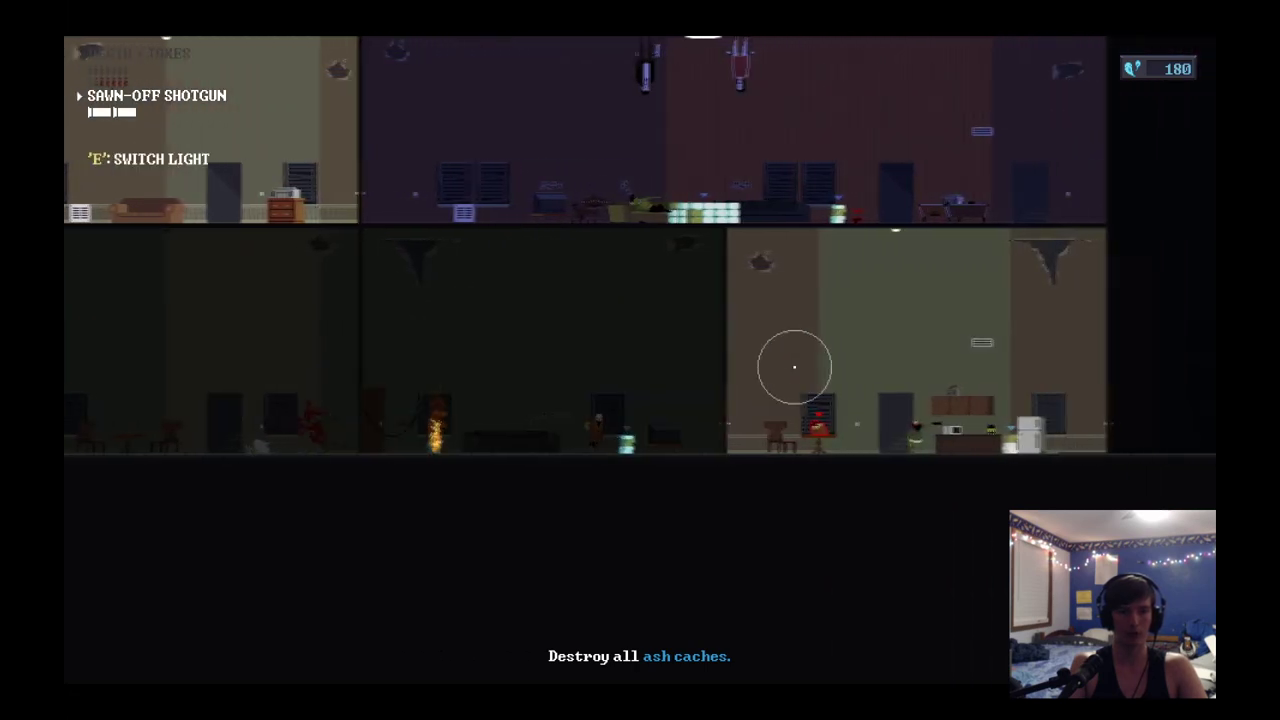
key(d)
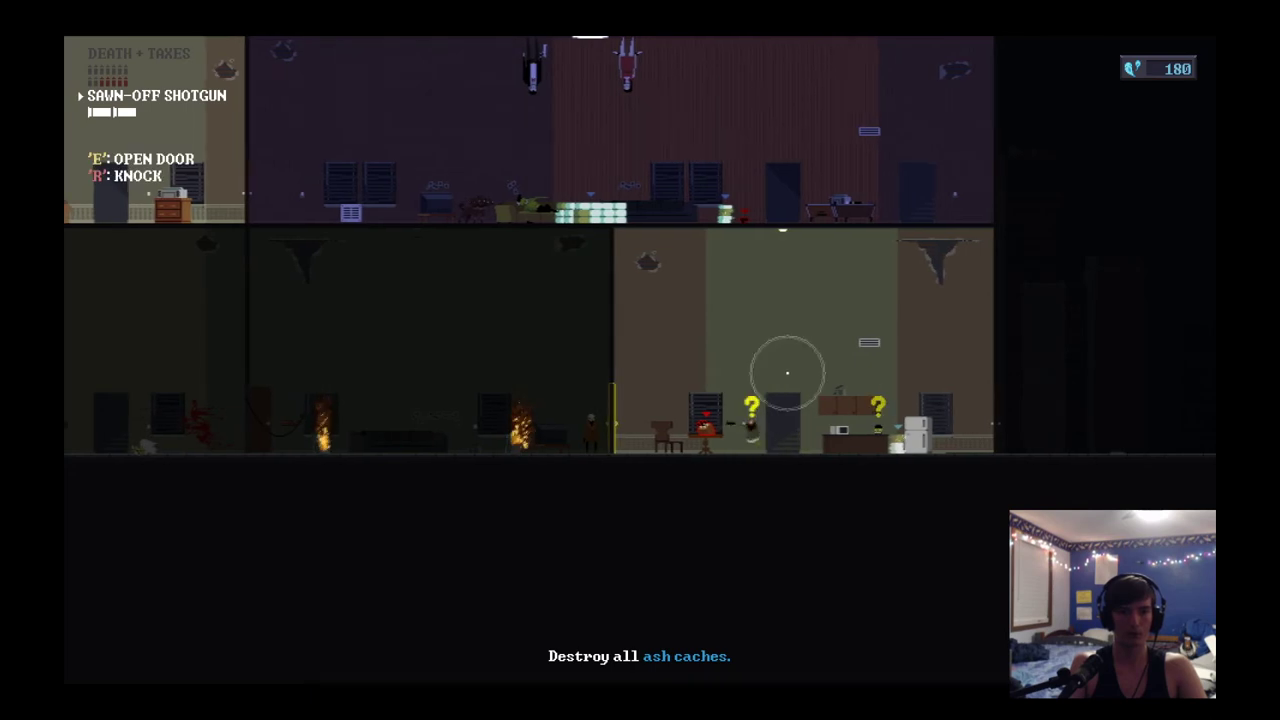
Step: Back away from the kitchen door, take cover in the dark room, and shoot the approaching kitchen enemies with the sawn-off shotgun
key(a)
key(e)
click(771, 447)
key(d)
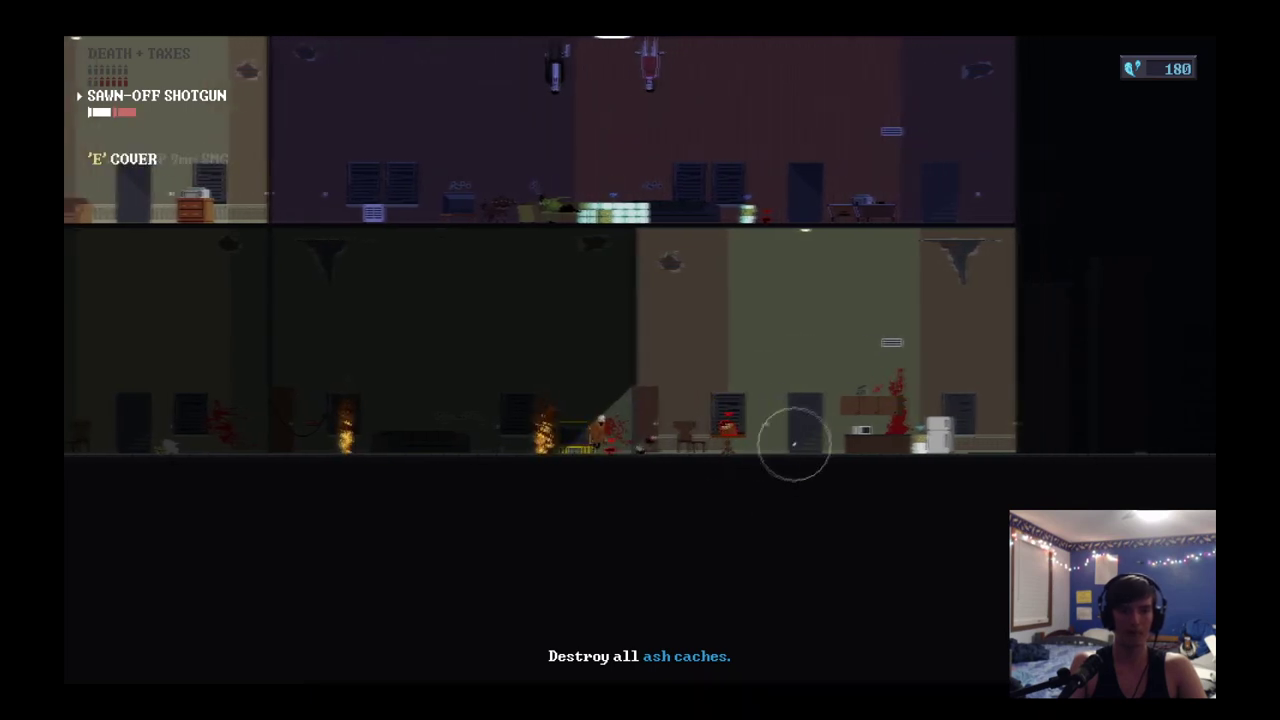
Step: Cross the kitchen to the yard behind the building, switch to Death + Taxes, and shoot the guard under the lamp
key(d)
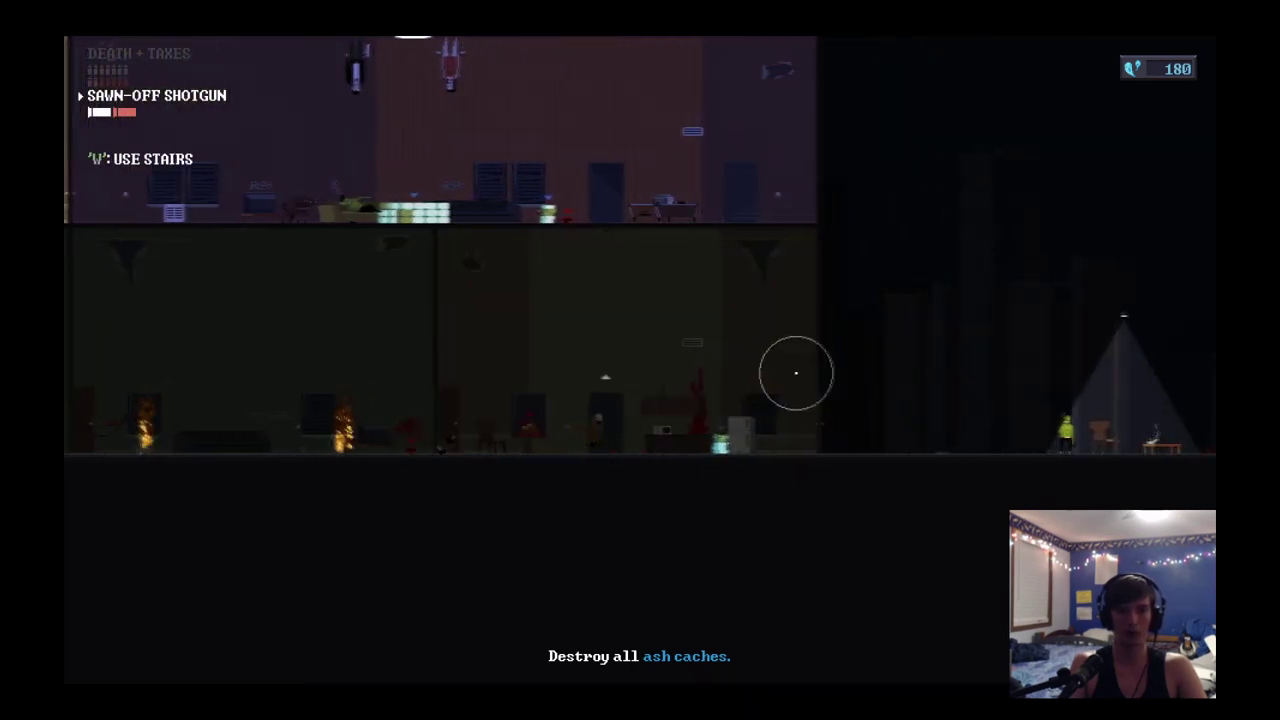
key(d)
key(q)
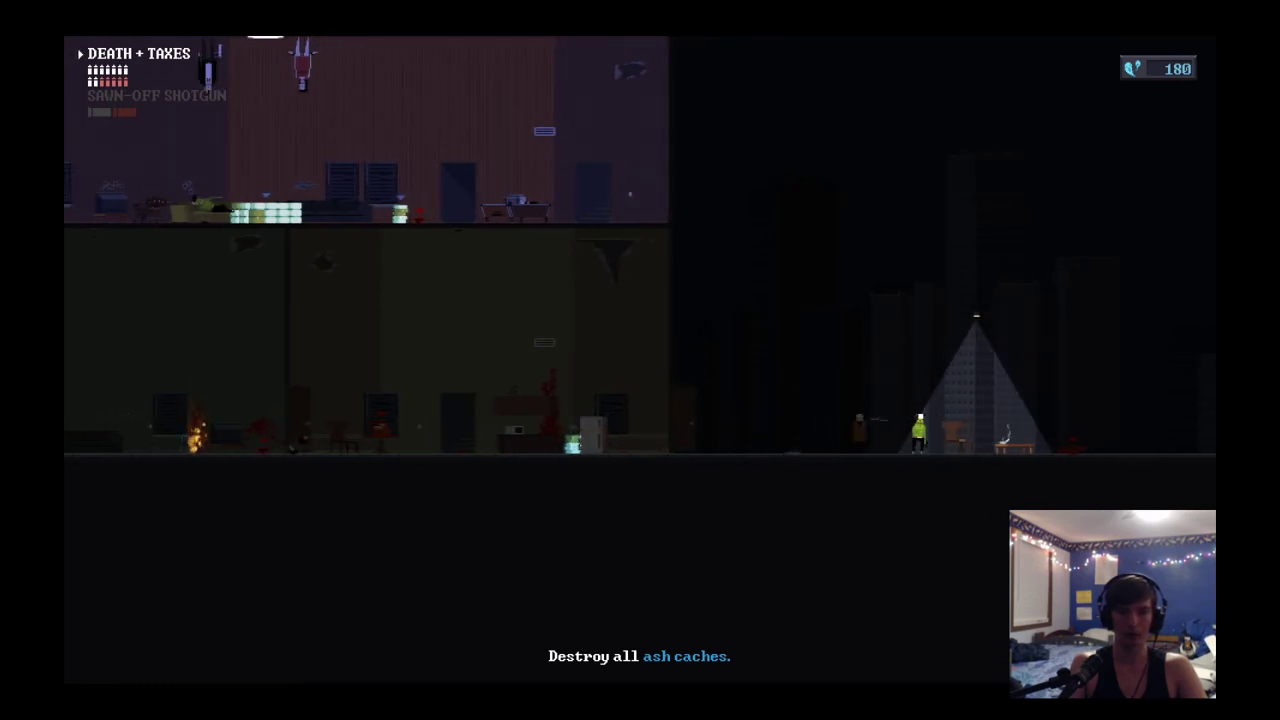
click(920, 416)
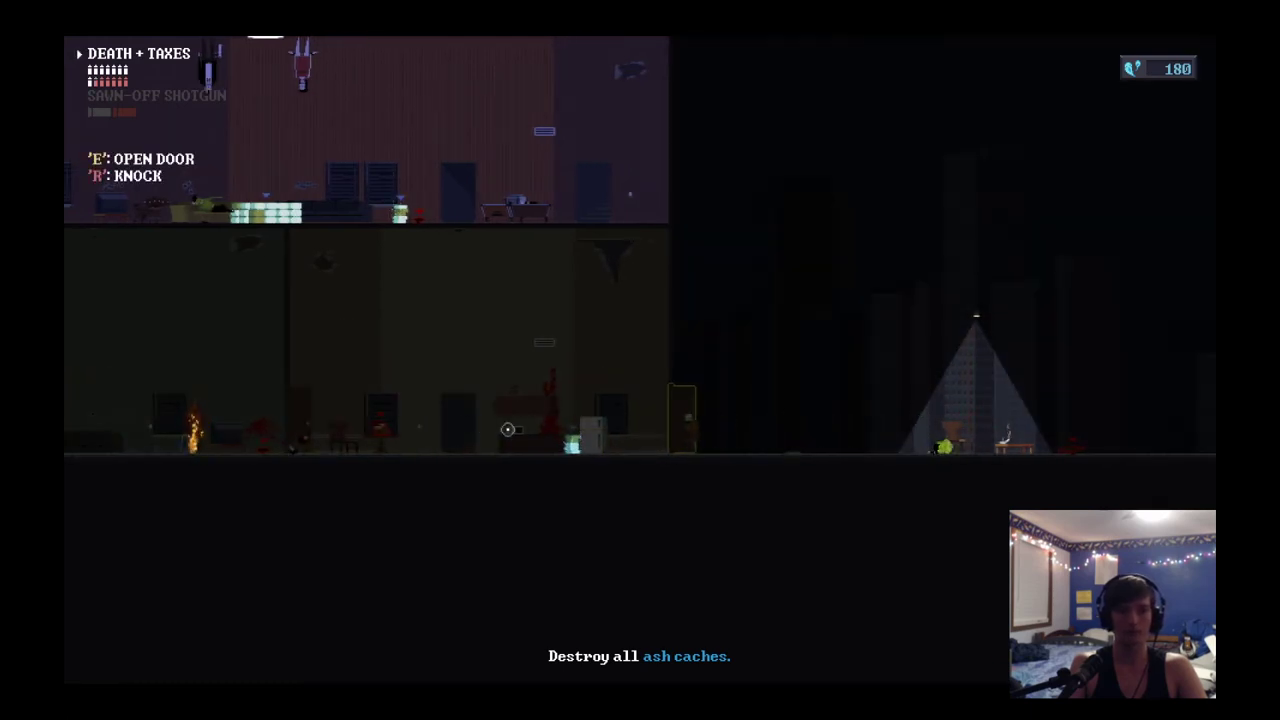
Step: Return to the kitchen, burn the ash cache beside the refrigerator, and switch the room light on and back off
key(a)
key(e)
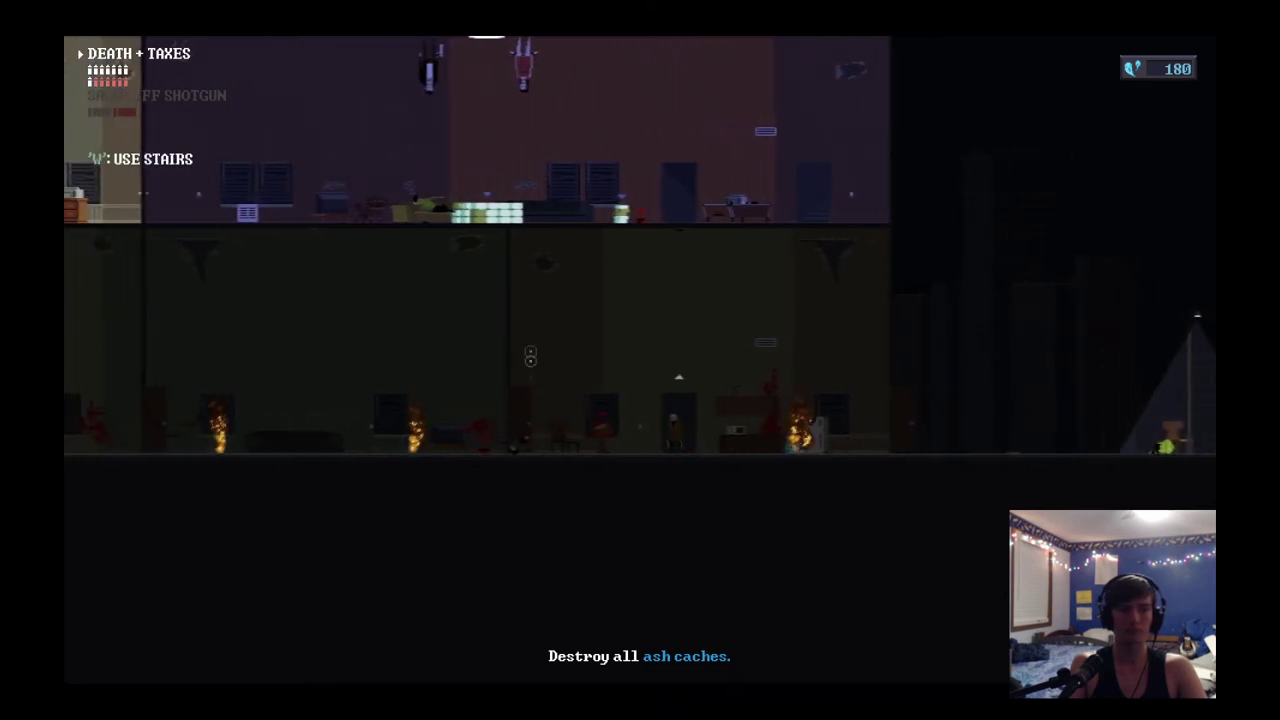
key(a)
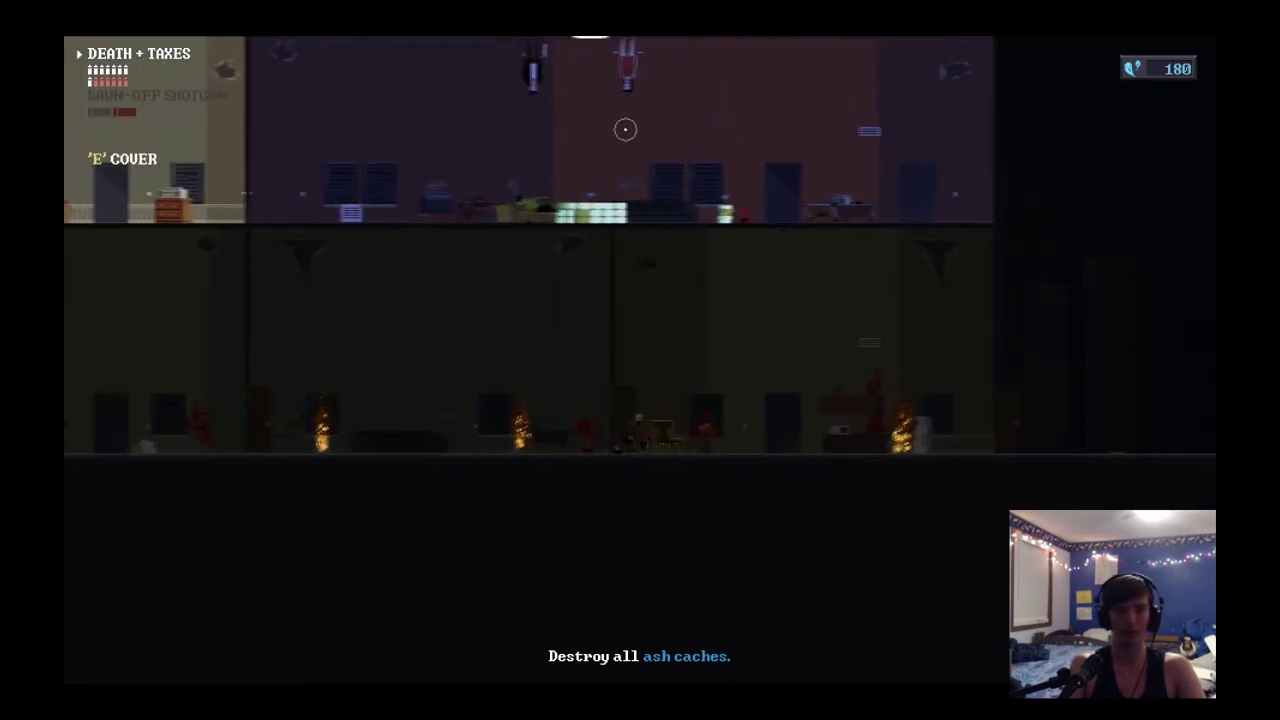
key(d)
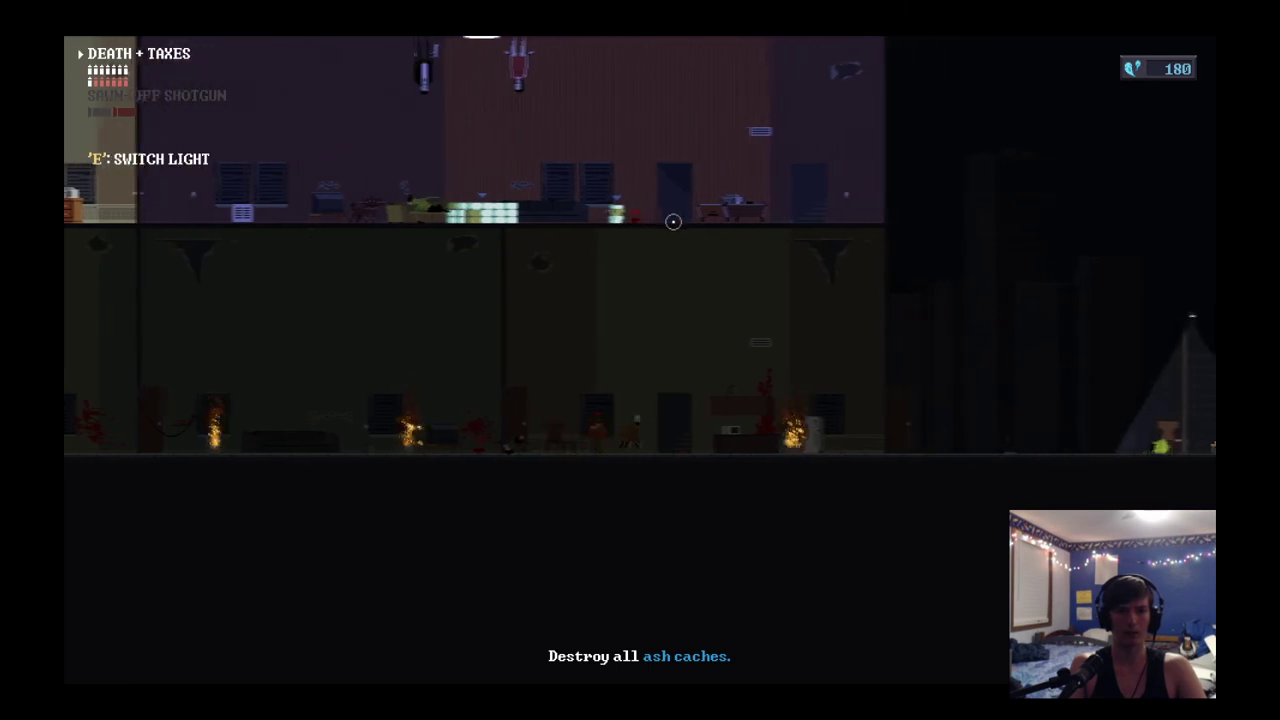
key(e)
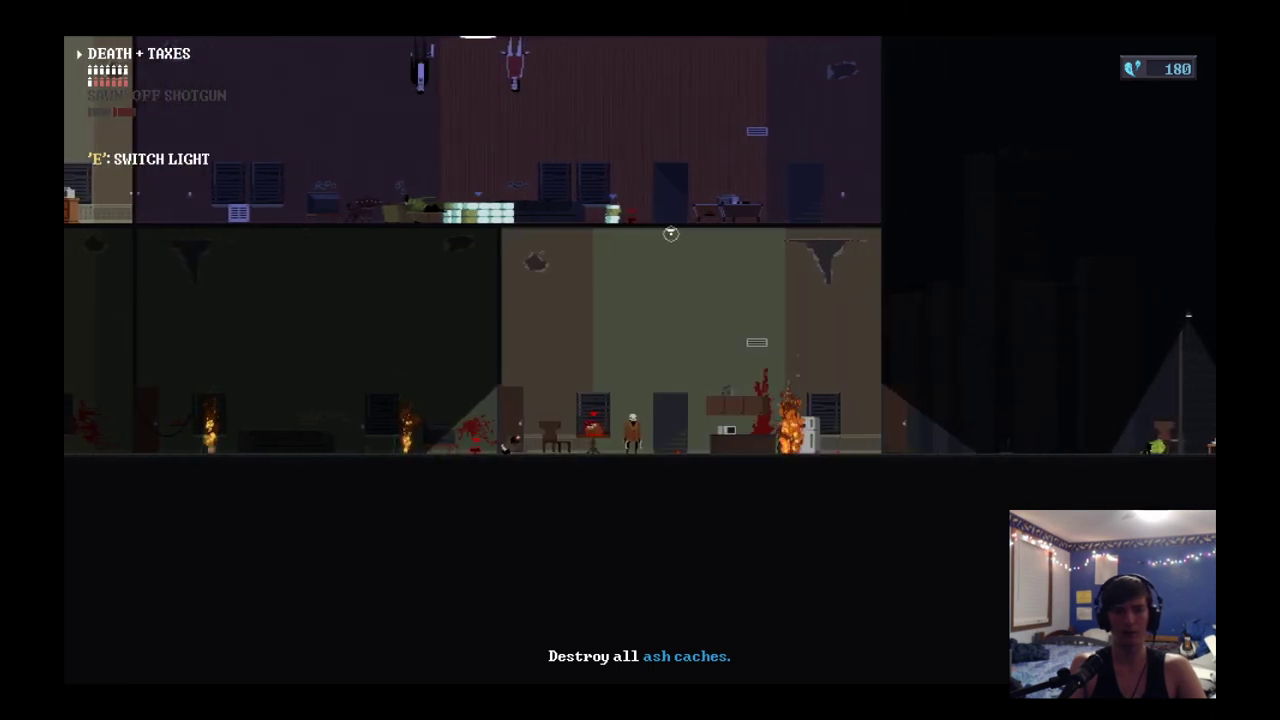
key(e)
Step: Walk back to the entrance room, switch to the sawn-off shotgun, and take the stairs to the upper-floor bedroom
key(a)
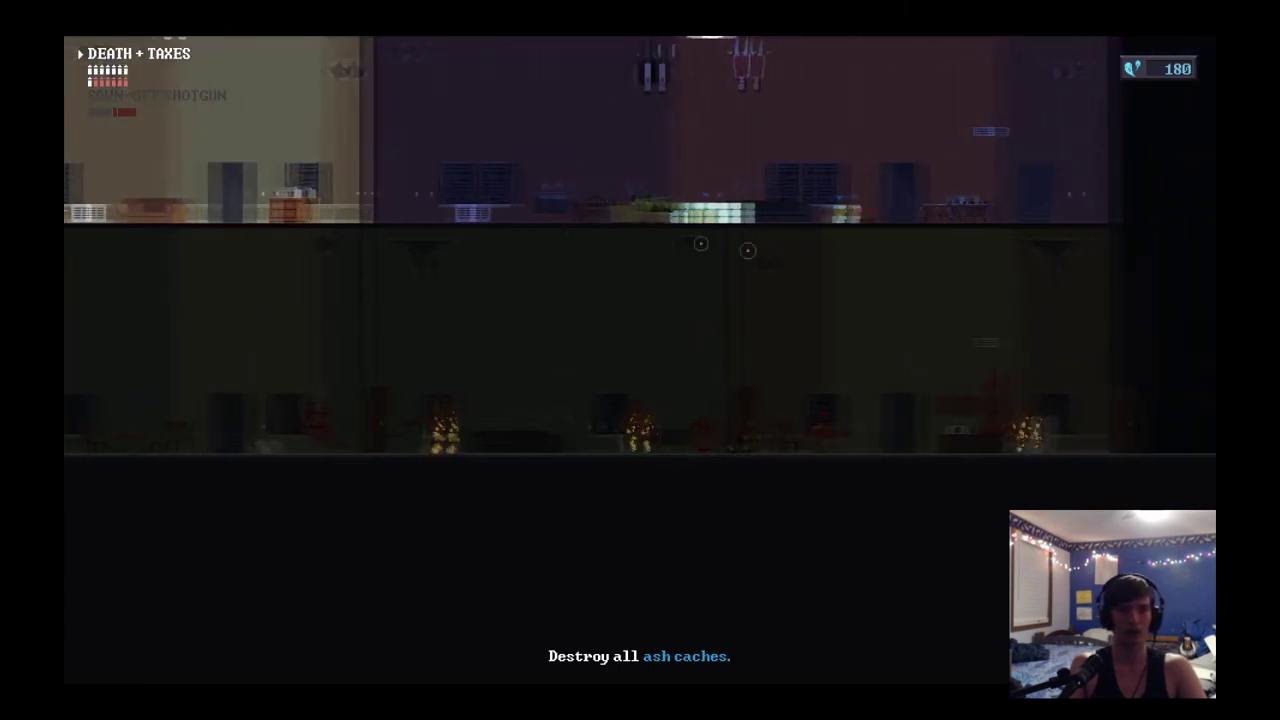
key(a)
key(q)
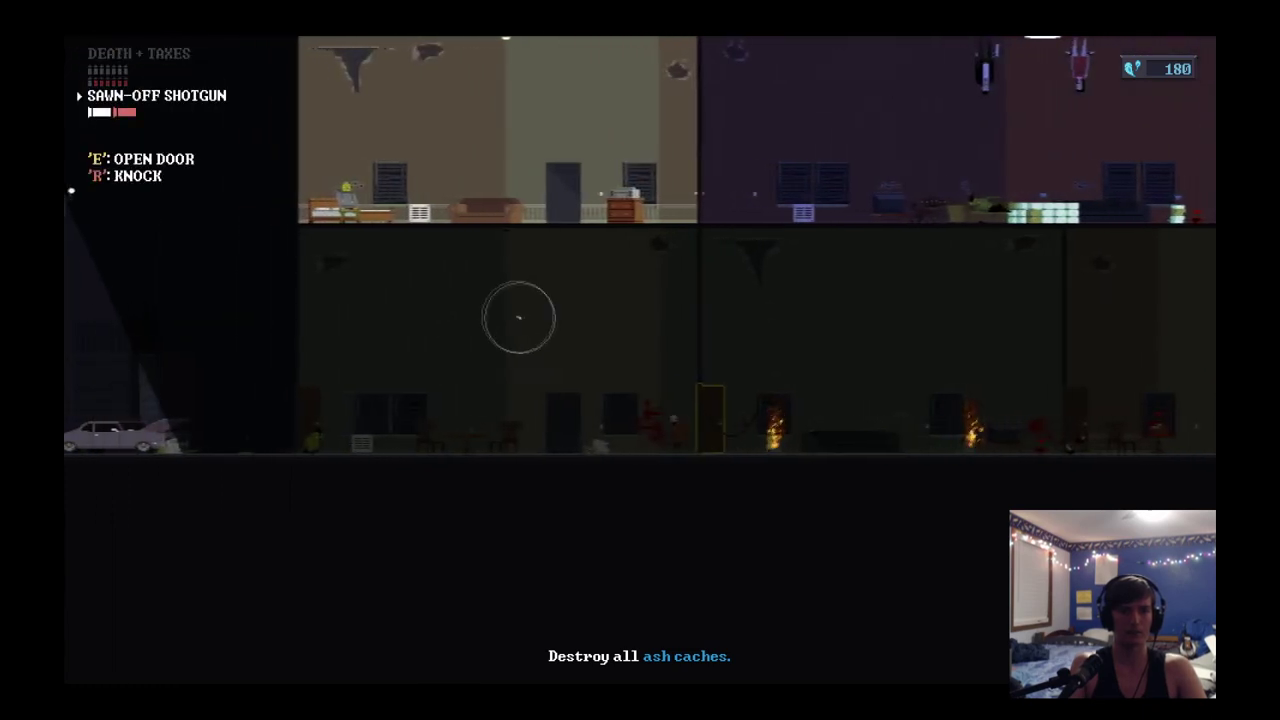
key(a)
key(w)
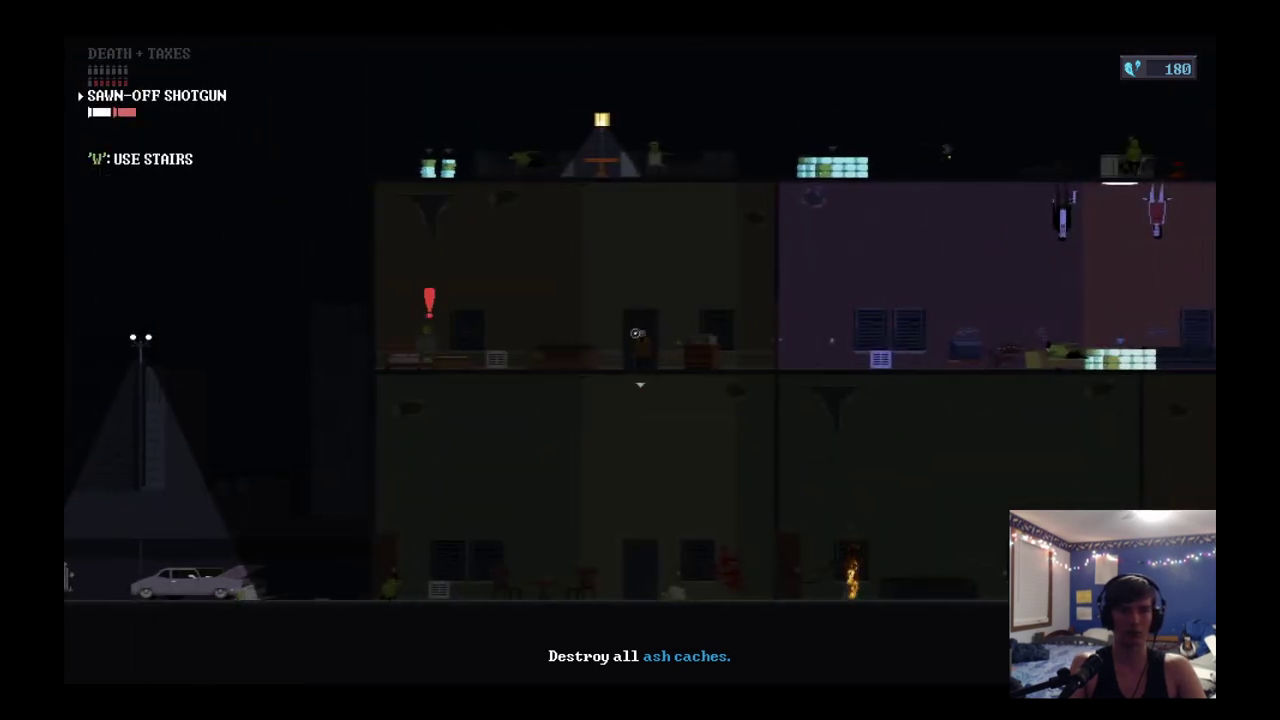
key(w)
key(w)
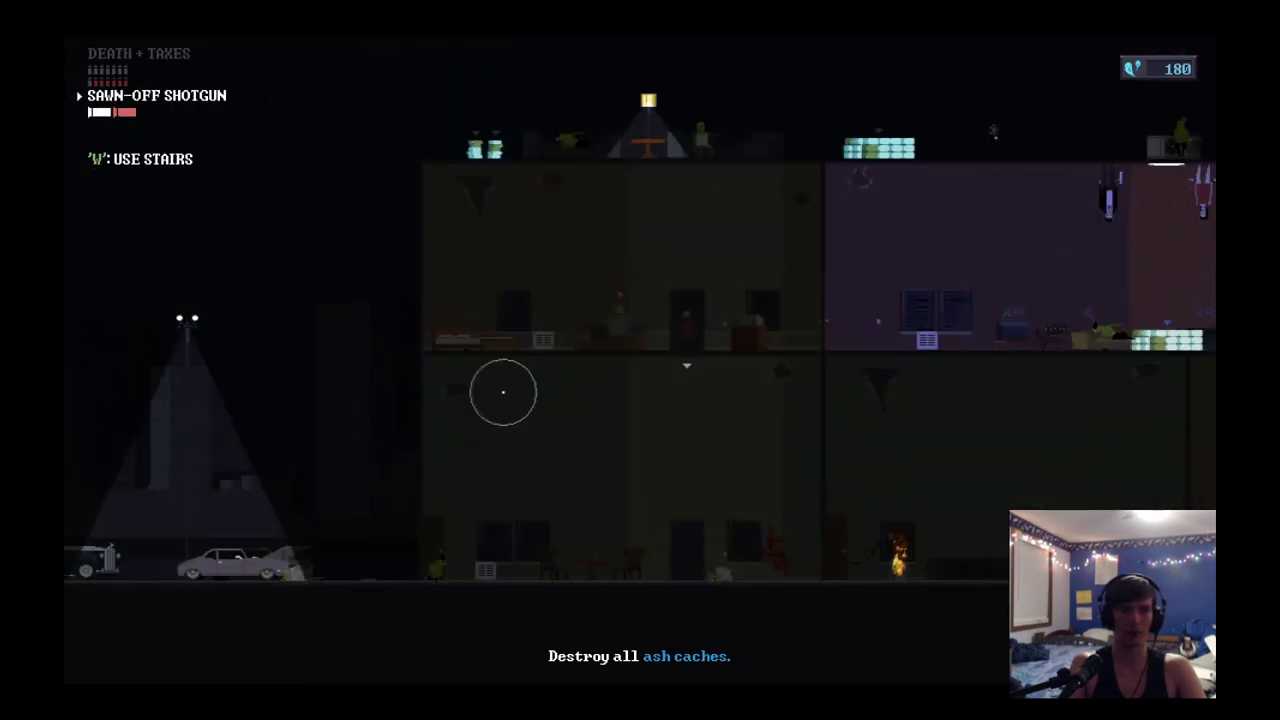
Step: Kill the bedroom enemy from the stairwell using the sawn-off shotgun and Death + Taxes, and retreat downstairs
click(503, 392)
key(w)
key(q)
key(w)
click(537, 363)
key(w)
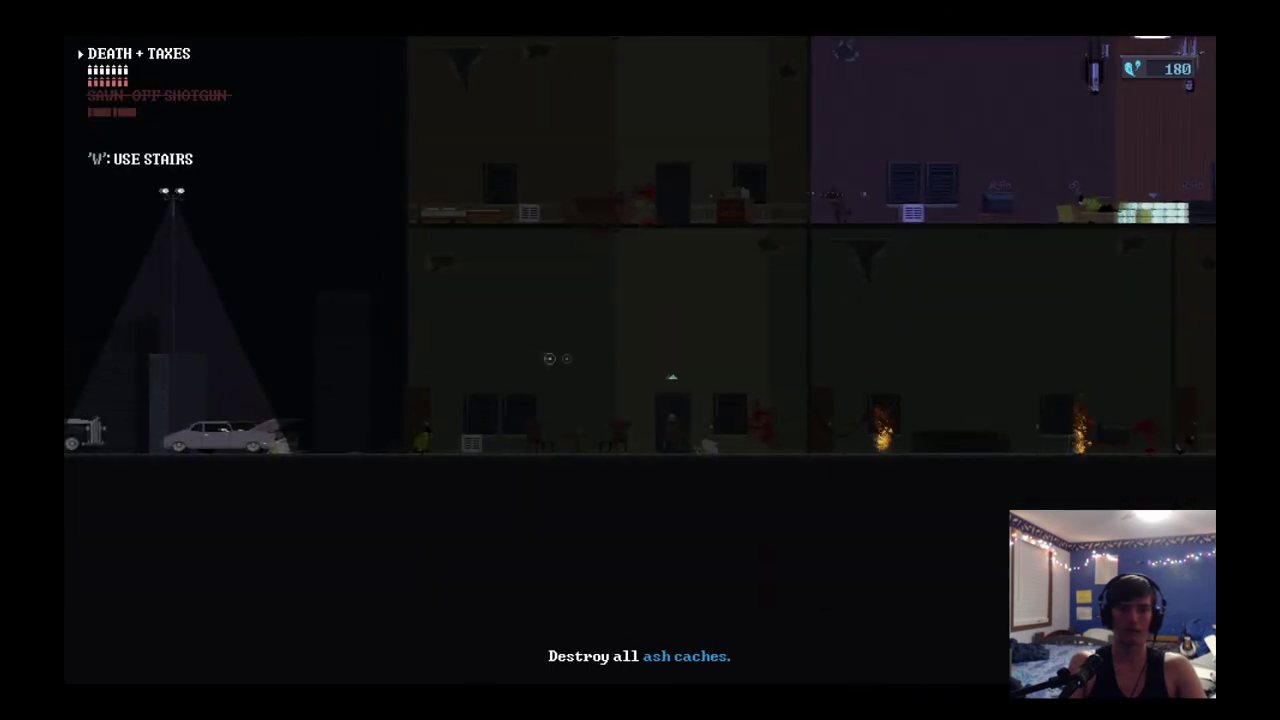
Step: Return upstairs, replace the empty shotgun with a loaded one, and fire it beside the door to the purple room
key(w)
key(a)
key(q)
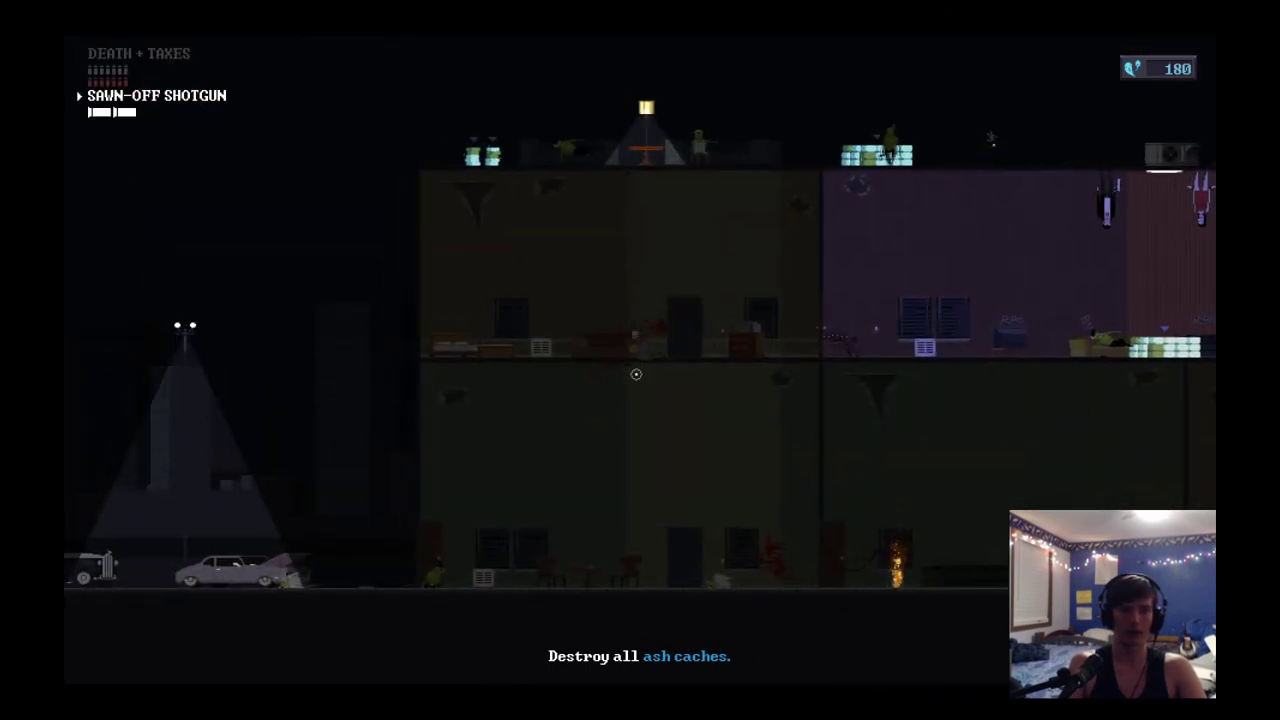
key(d)
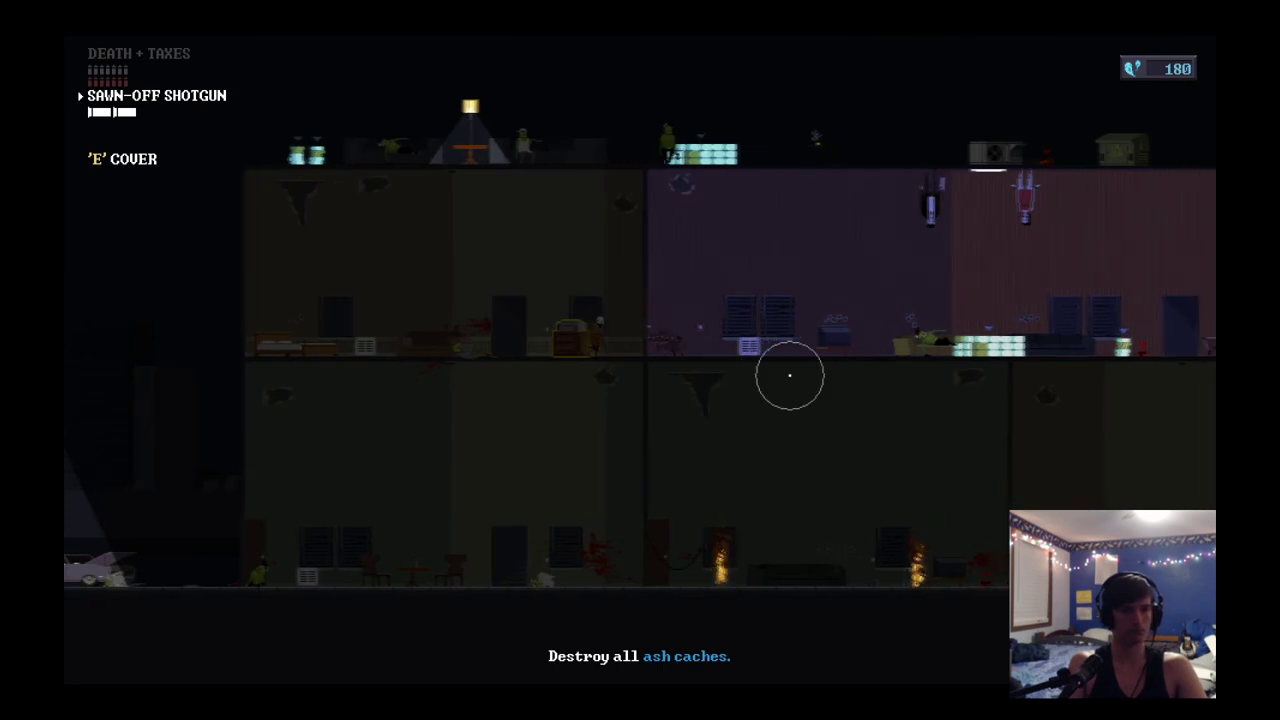
click(740, 366)
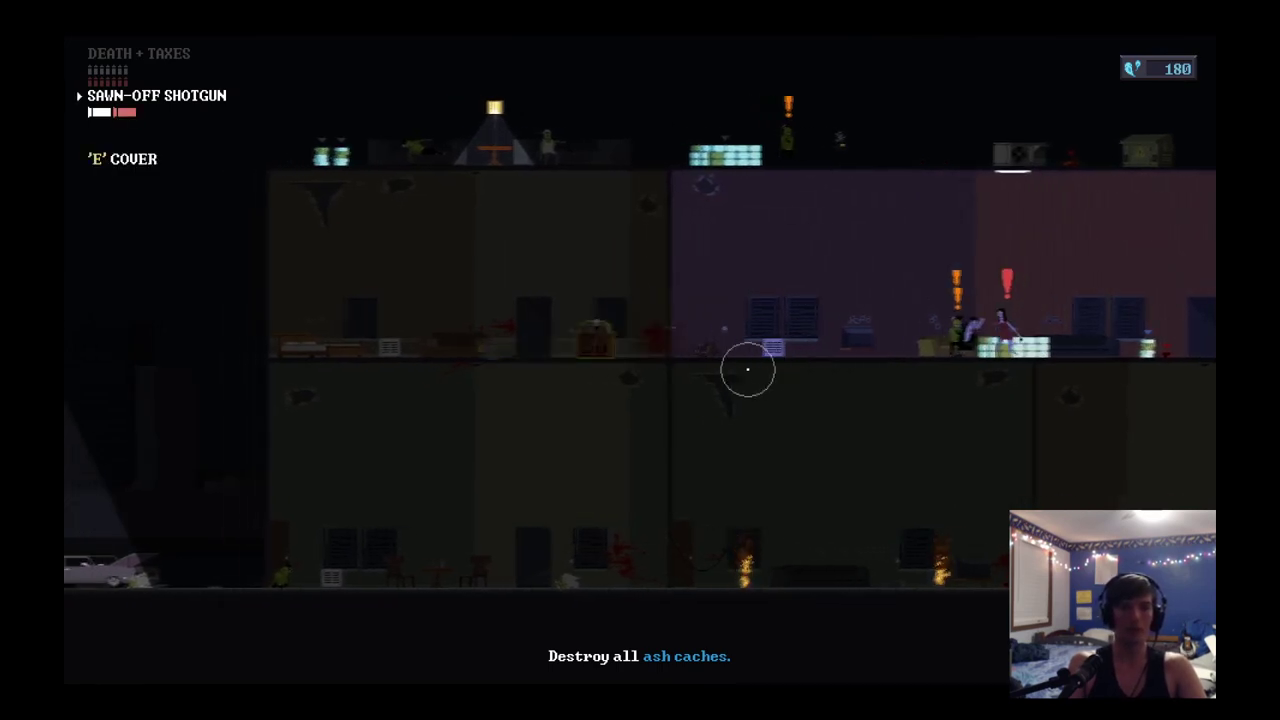
Step: Retreat down the bedroom stairs with Death + Taxes and take up a position behind the chairs in the dark entrance room
key(a)
scroll(749, 366, up, 1)
key(s)
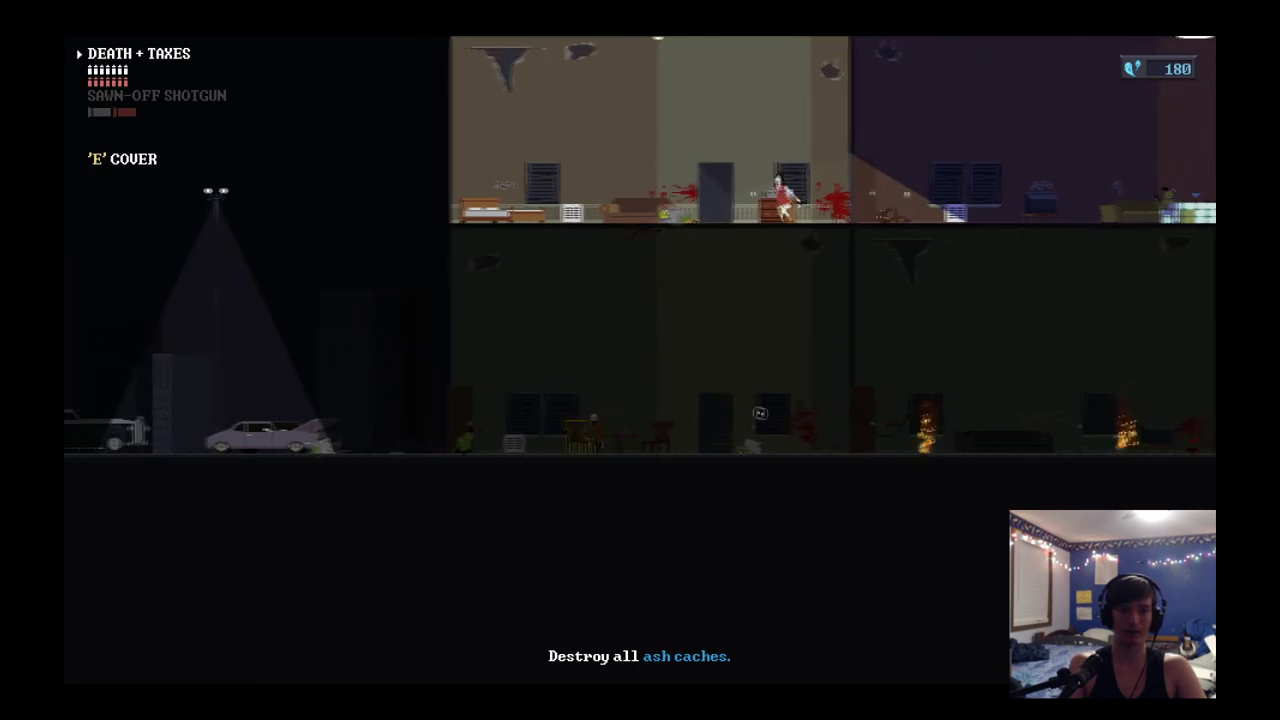
key(a)
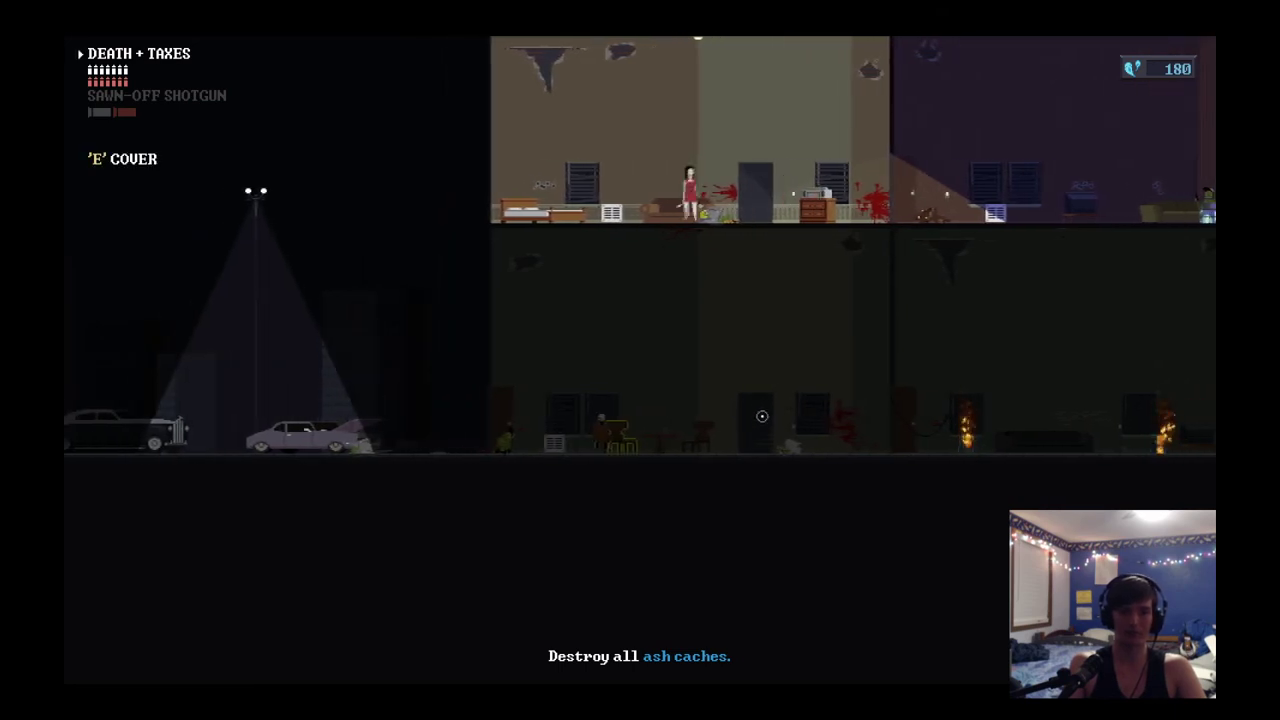
key(d)
key(d)
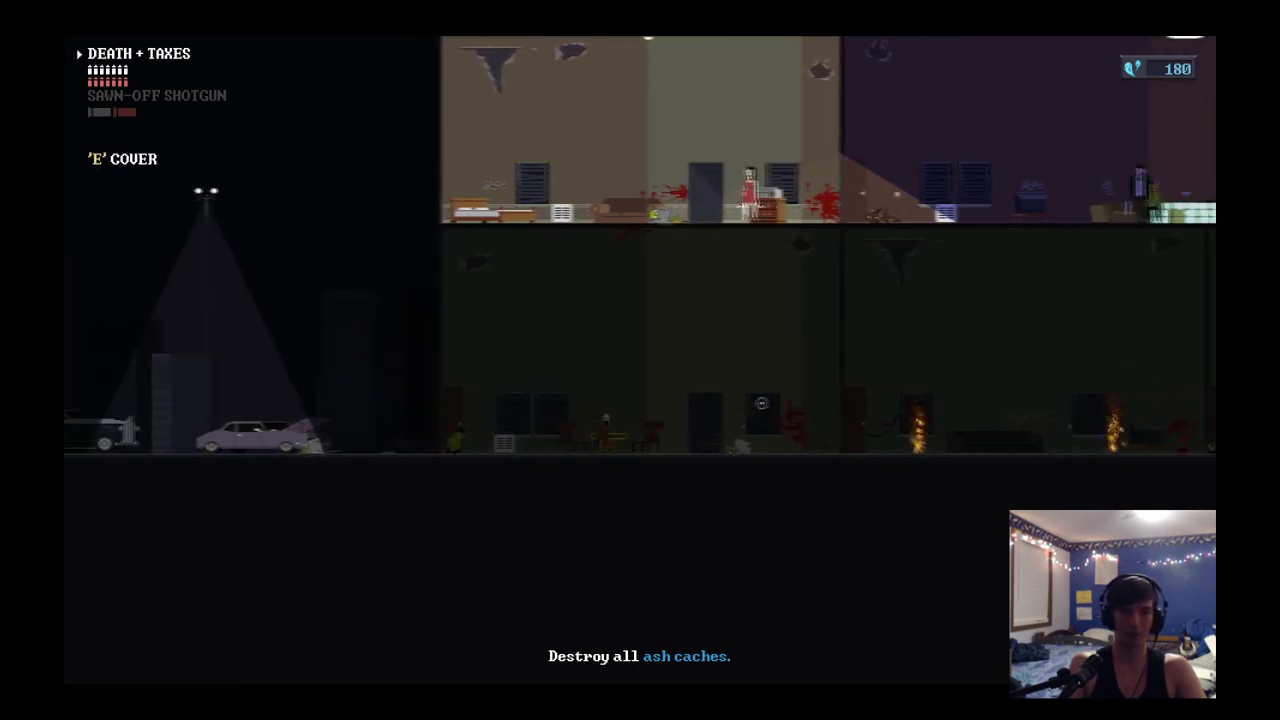
key(a)
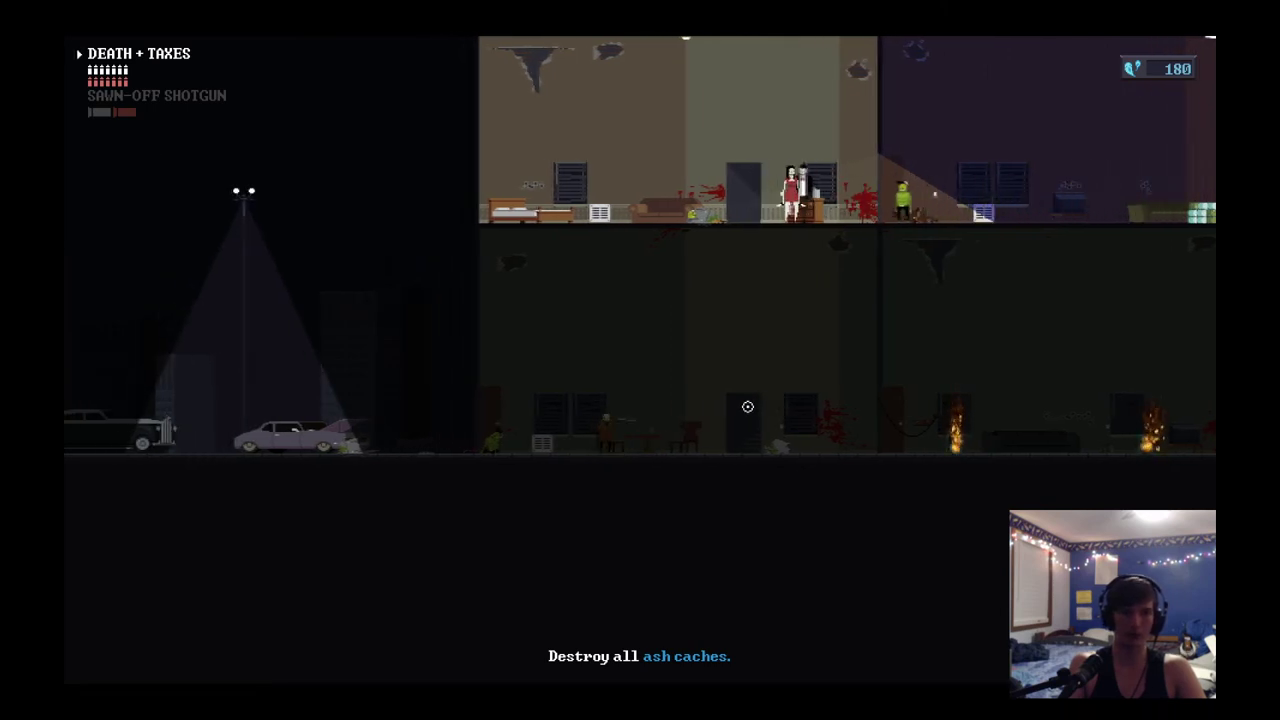
Step: Shoot the black-suited vampire at the ground-floor stairs with Death + Taxes, keeping to the chair for cover
click(747, 408)
click(748, 410)
click(749, 411)
key(d)
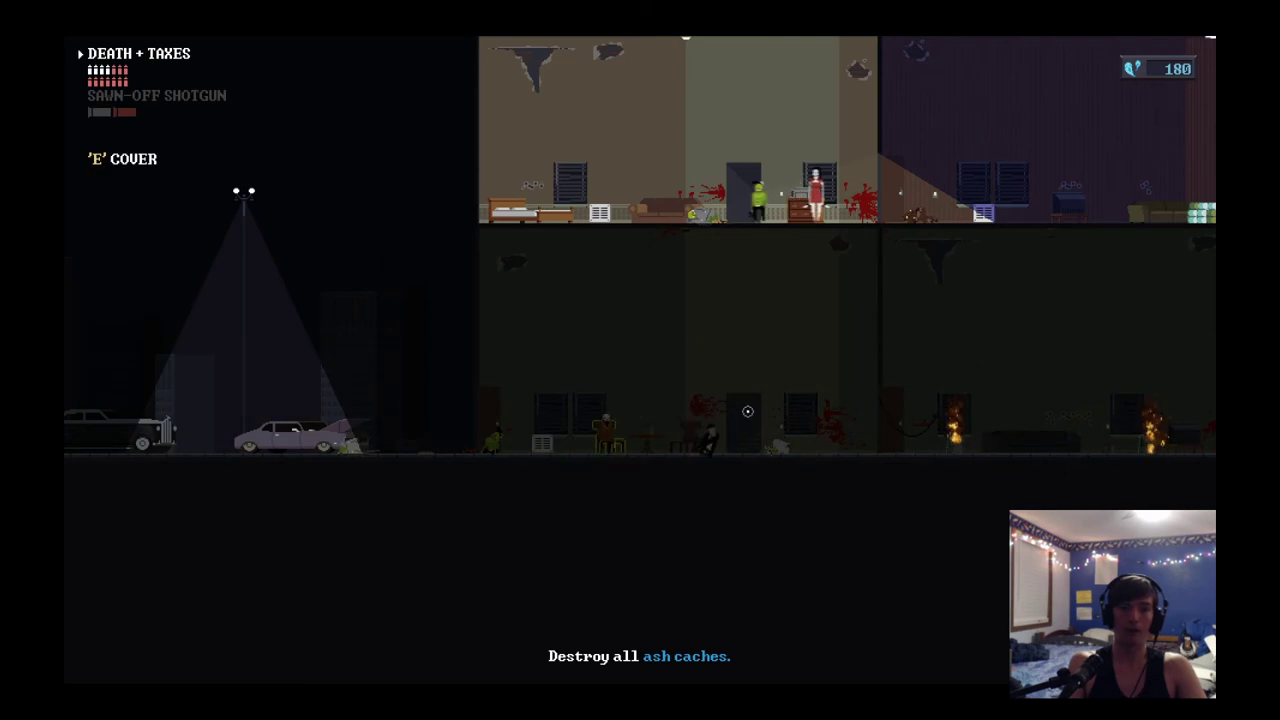
key(d)
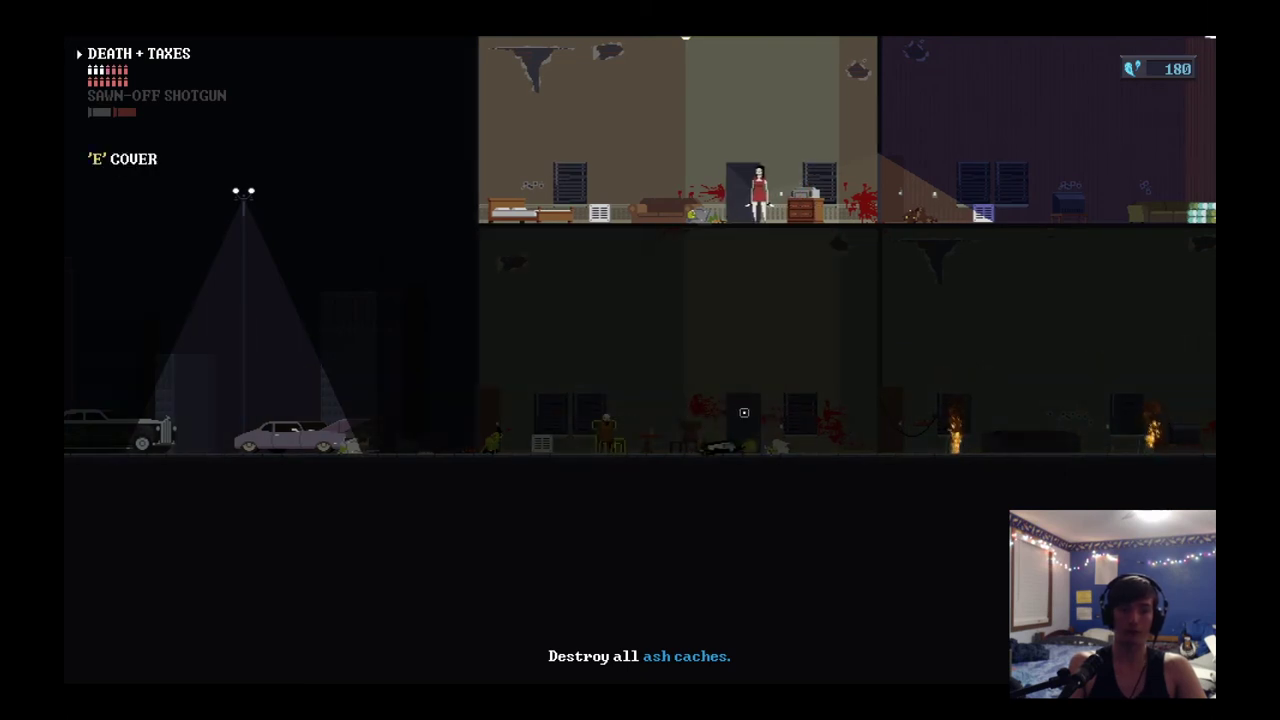
Step: Switch to the sawn-off shotgun, return up the stairs to the bedroom, and shoot the woman in the red dress
key(q)
key(w)
click(839, 406)
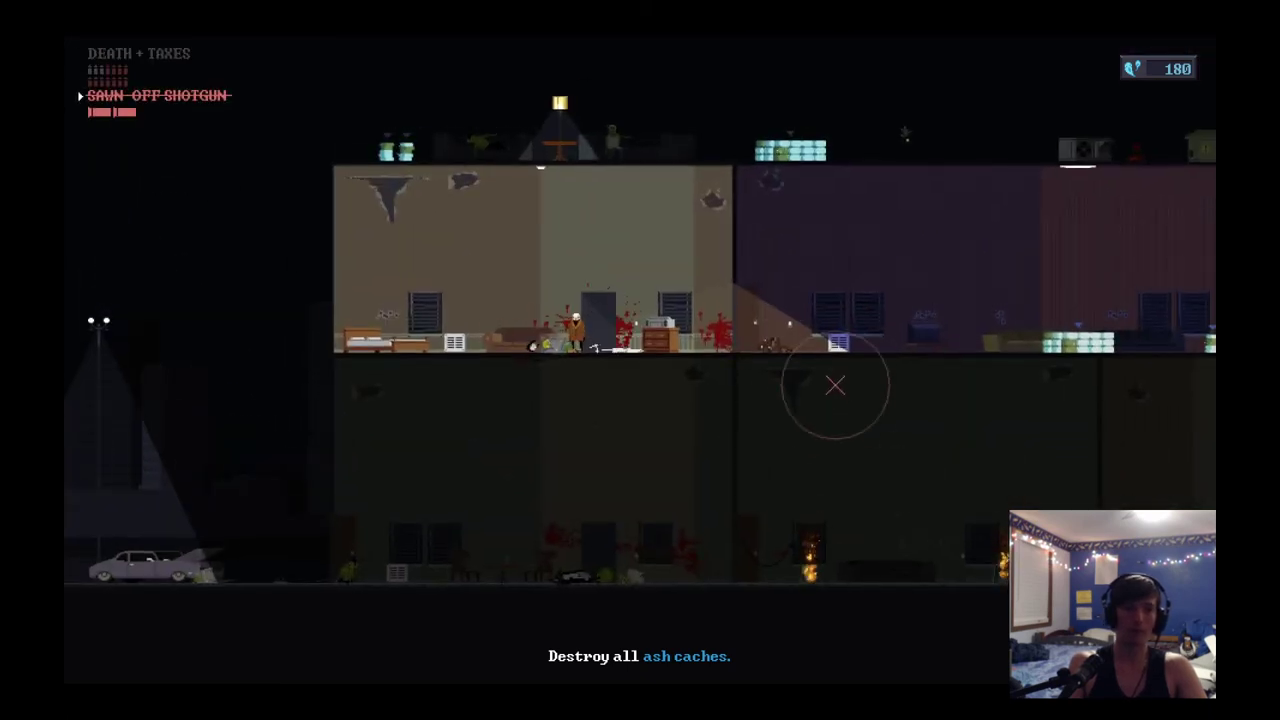
Step: Go back downstairs, cross the dark ground-floor rooms, and swap the empty shotgun for the 9mm SMG near the small table
key(d)
key(a)
key(w)
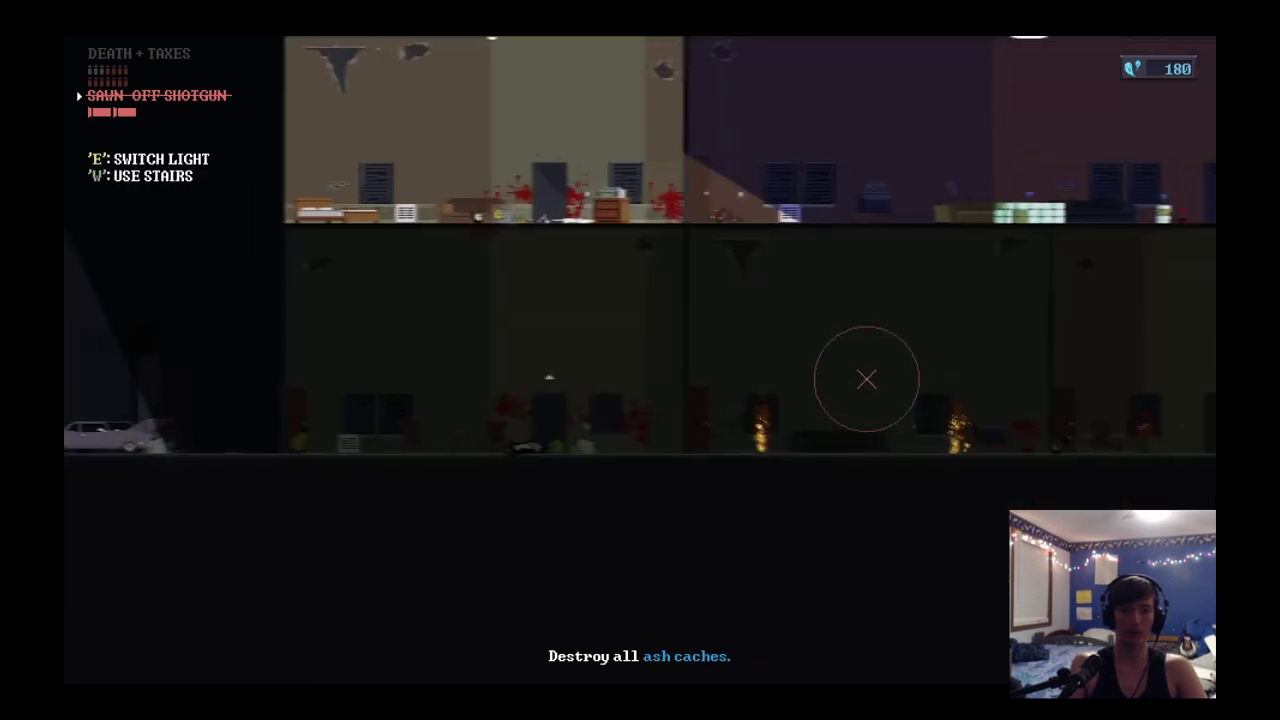
key(d)
key(q)
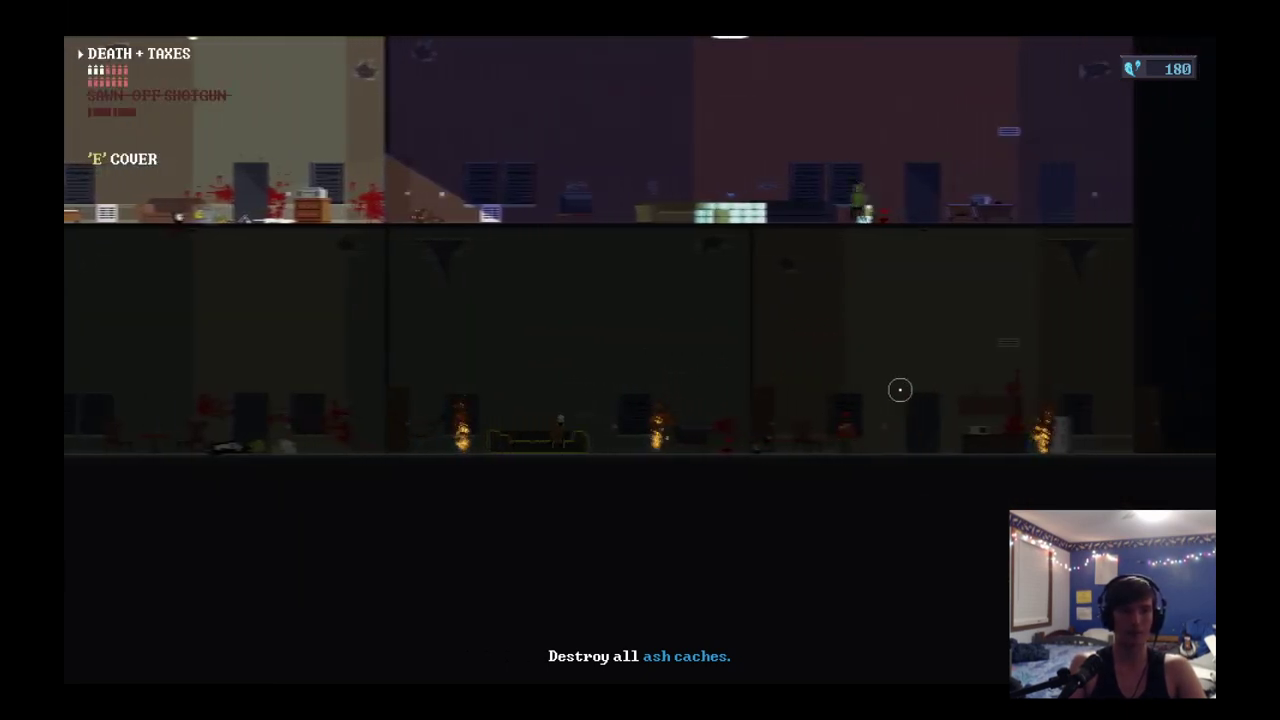
key(d)
key(q)
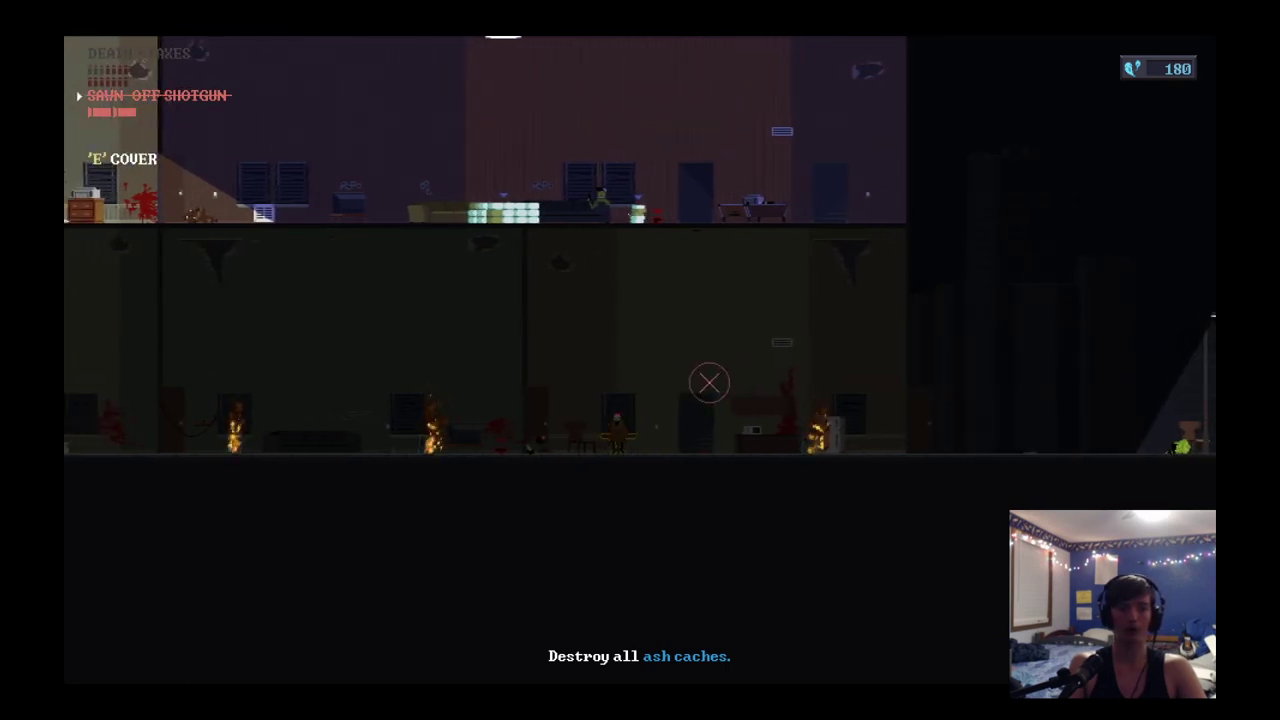
scroll(741, 398, down, 1)
key(e)
key(d)
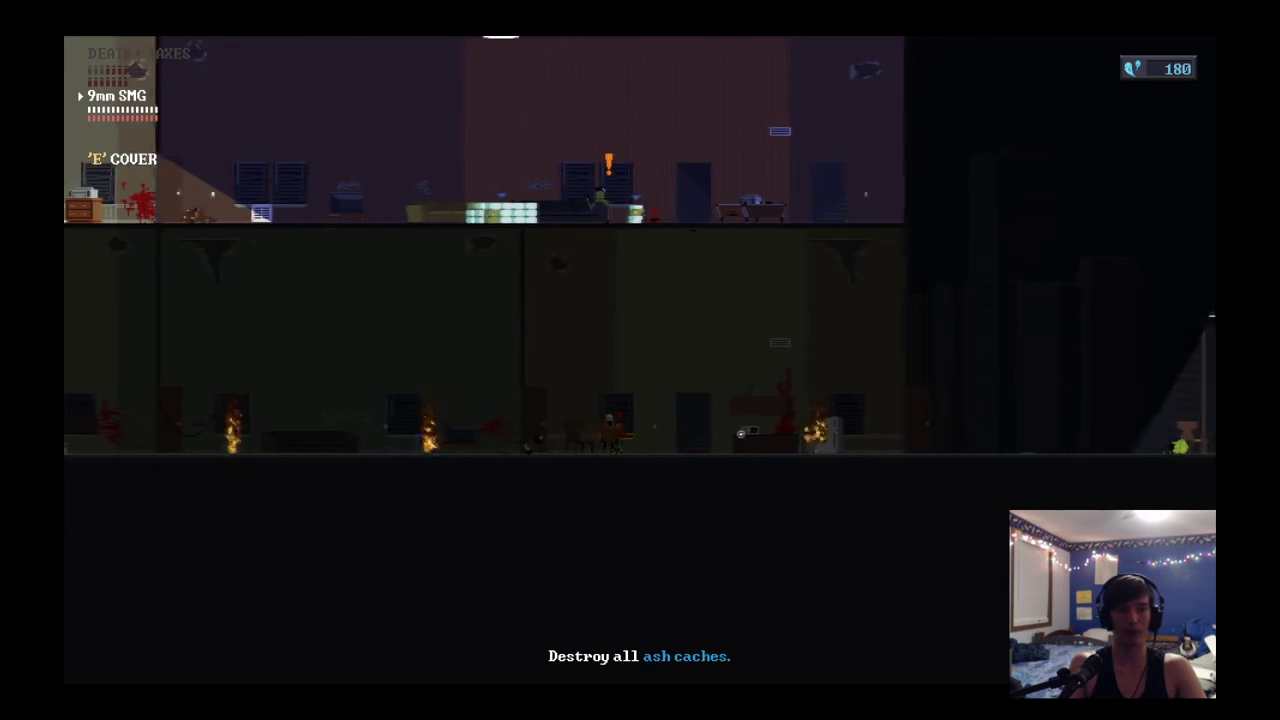
Step: Use the kitchen stairs to reach the purple room, shoot the green enemy there with the 9mm SMG, and retreat downstairs
key(d)
key(e)
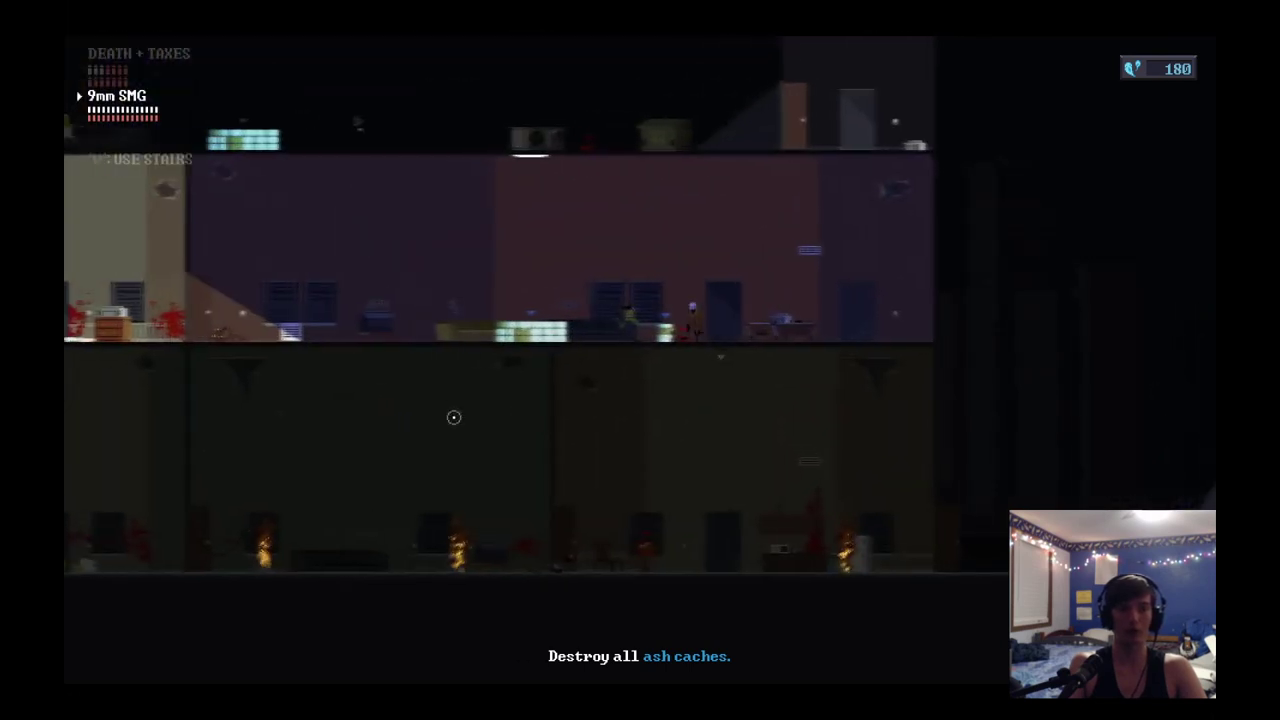
key(d)
key(e)
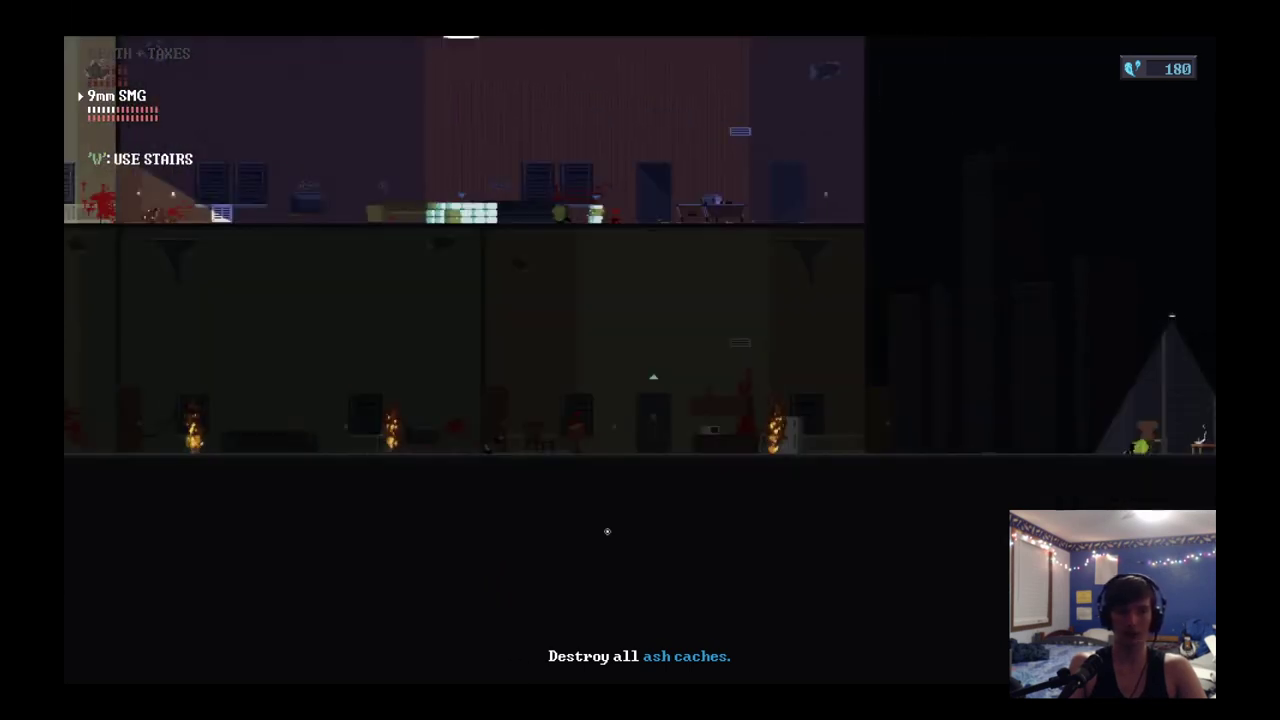
Step: Leave the building past the kitchen and swap the 9mm SMG for the Old World Rifle beyond the street lamp
key(a)
key(d)
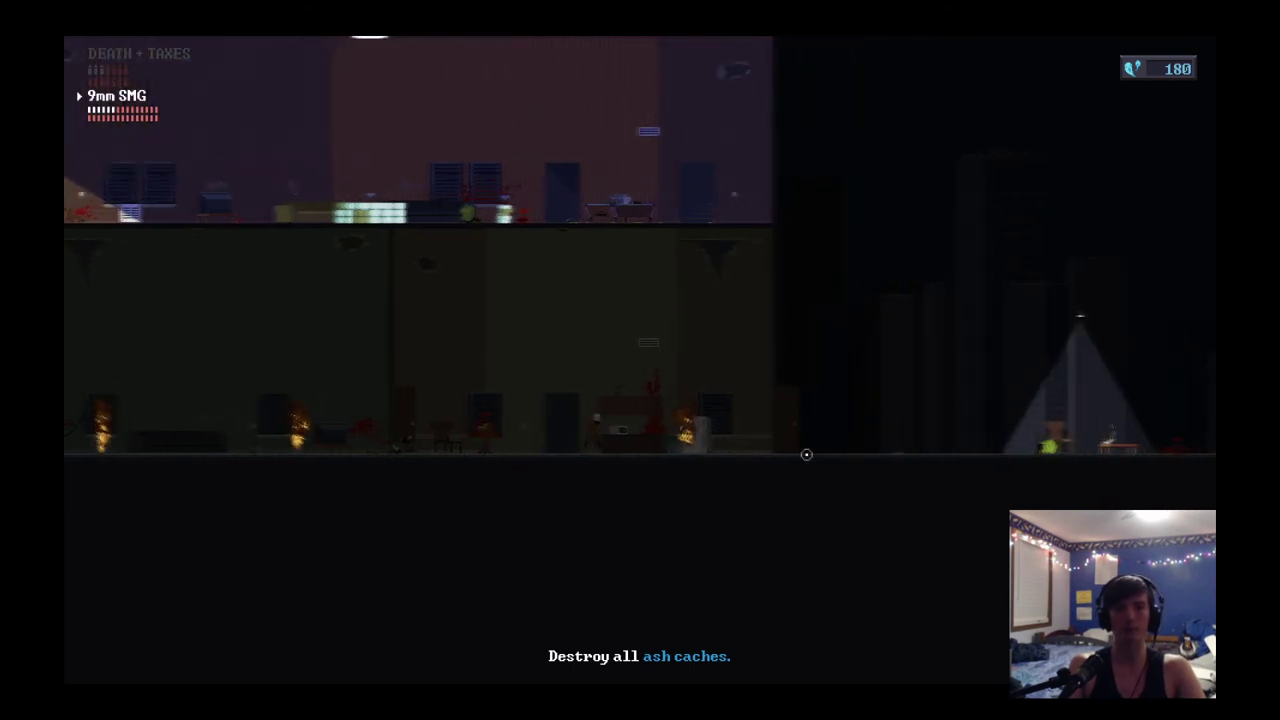
key(d)
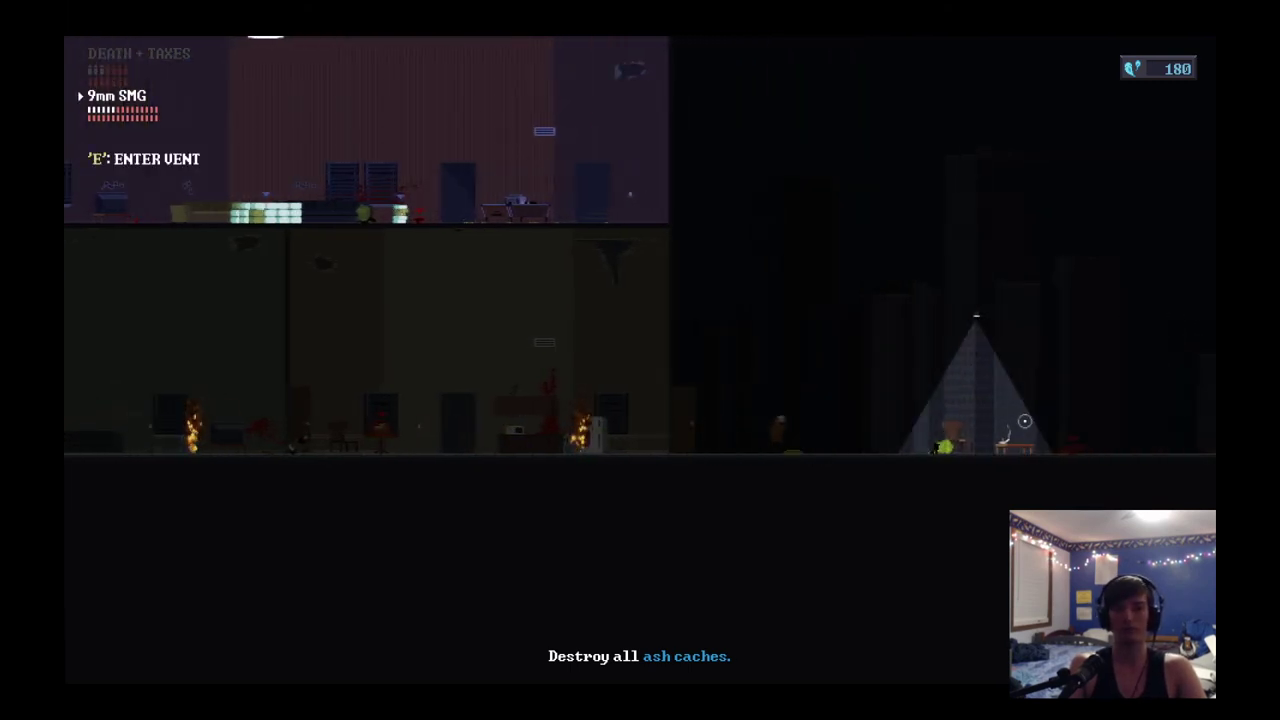
key(d)
key(e)
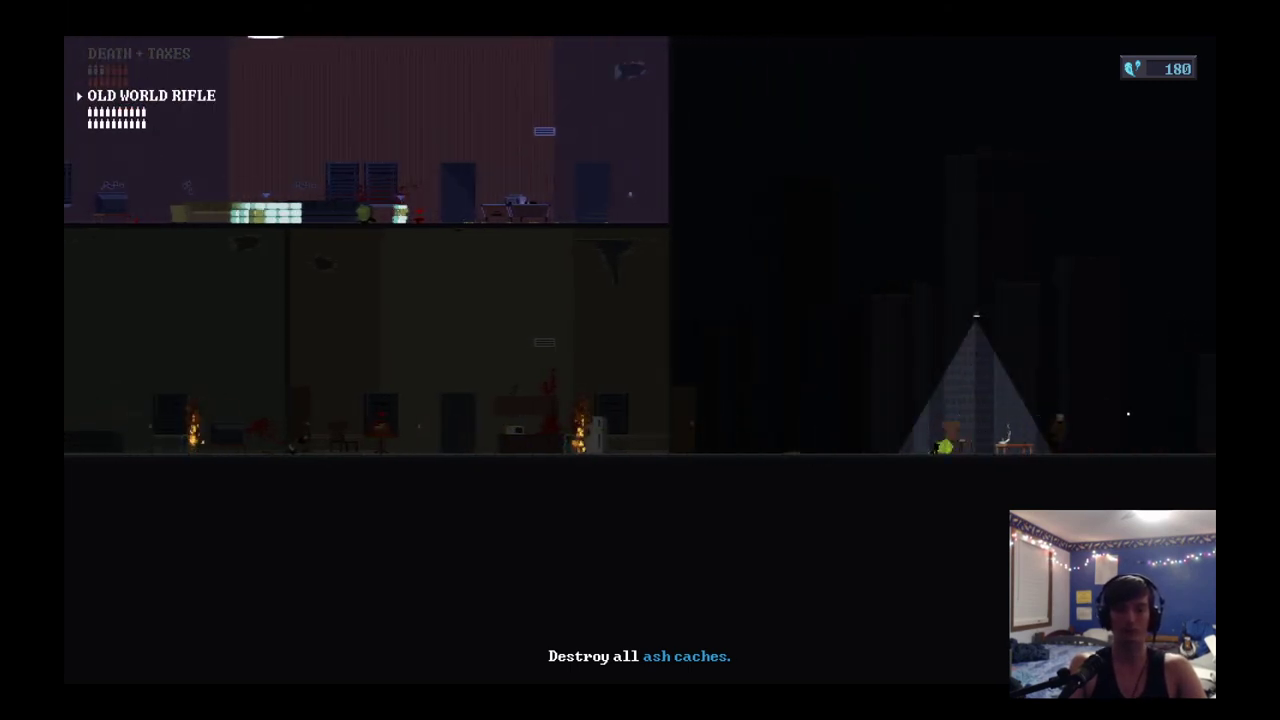
Step: Return through the kitchen to the purple room, burn the ash cache beside the couch, and swap Death + Taxes for the 9mm pistol
key(a)
key(a)
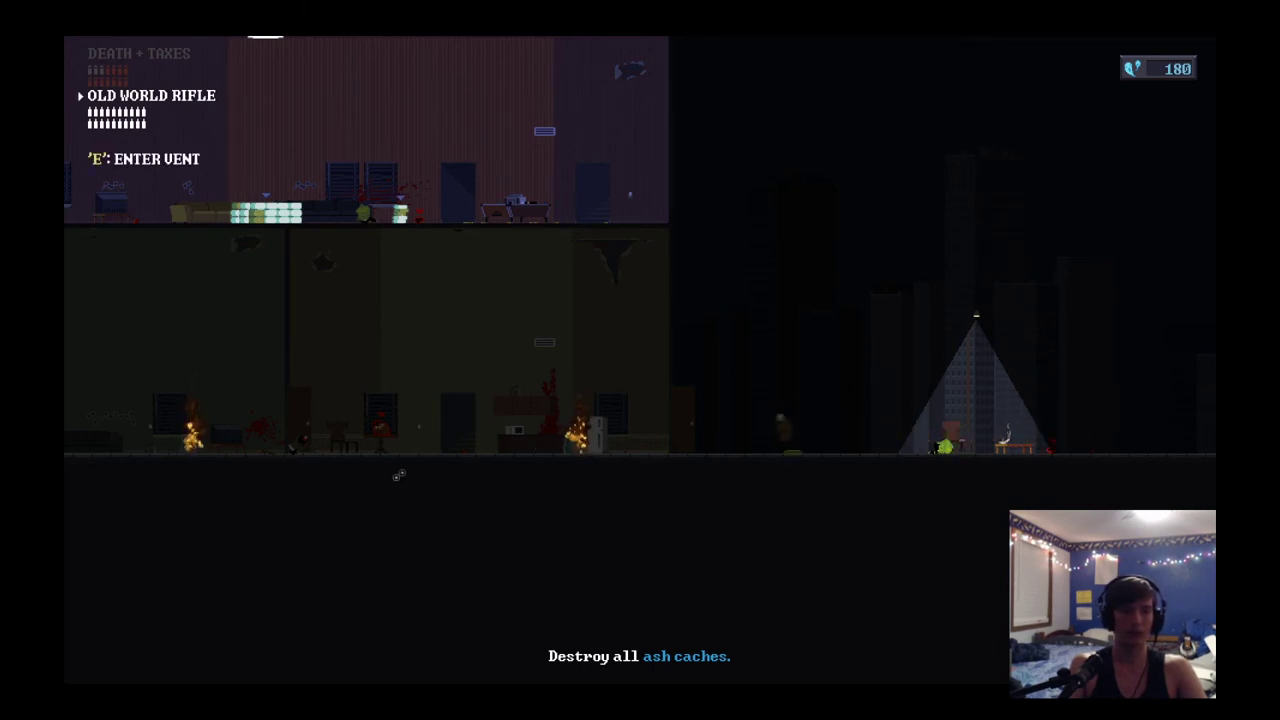
key(a)
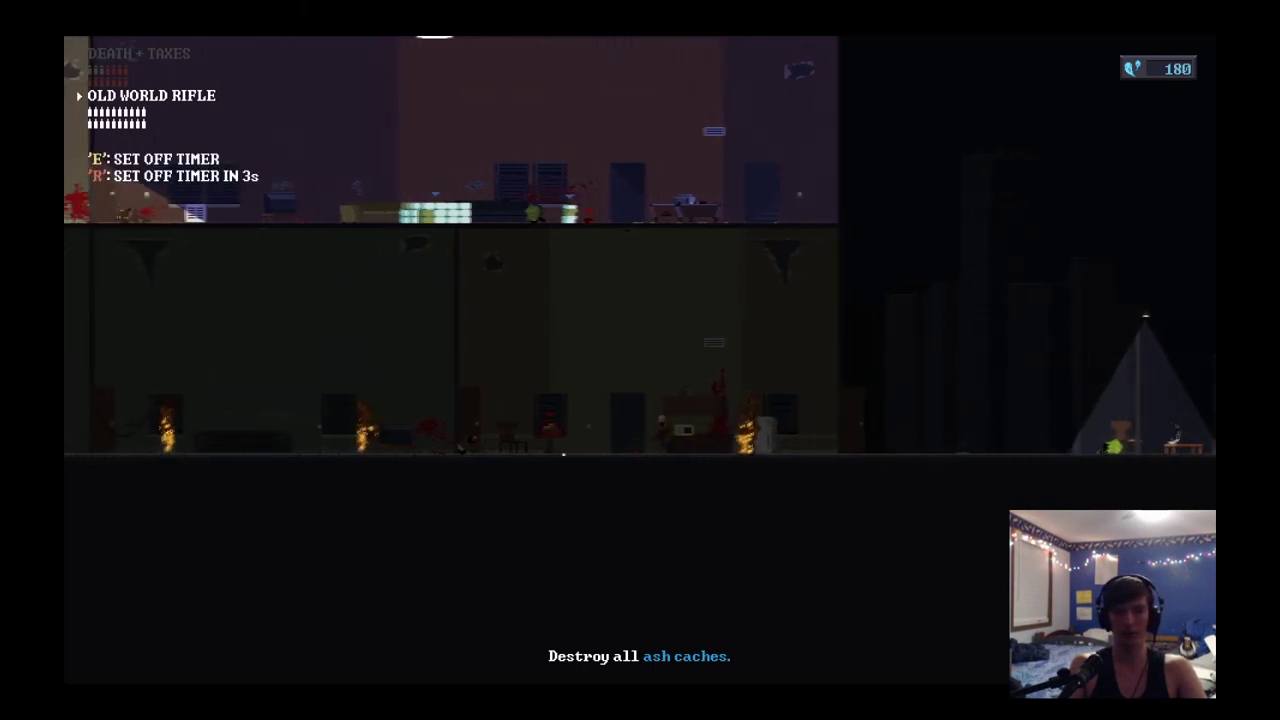
key(d)
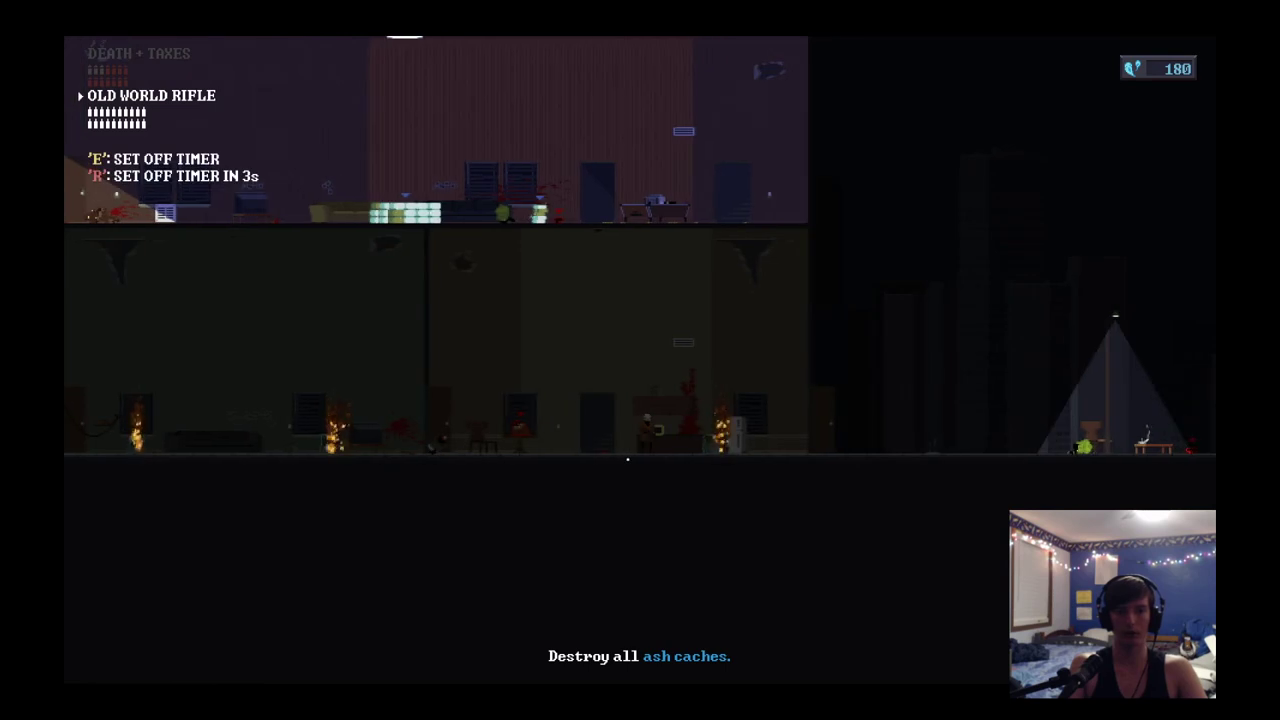
key(d)
key(w)
key(a)
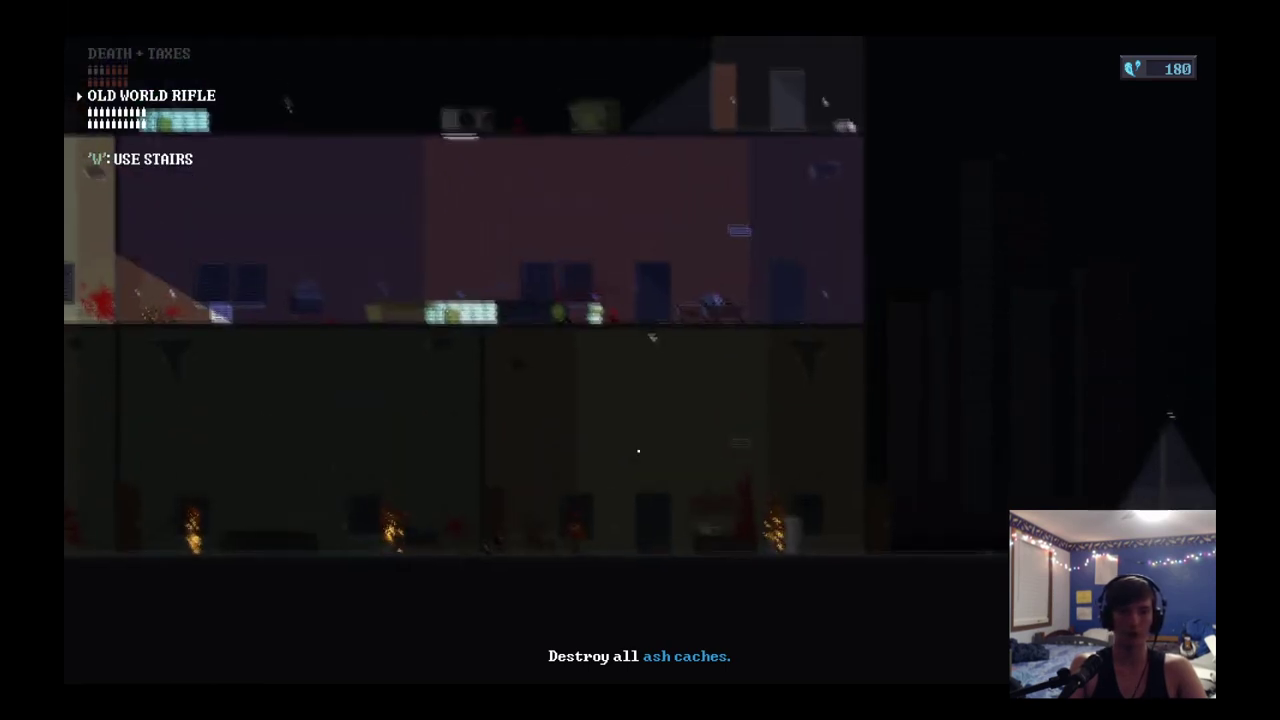
key(e)
key(d)
key(q)
key(a)
key(e)
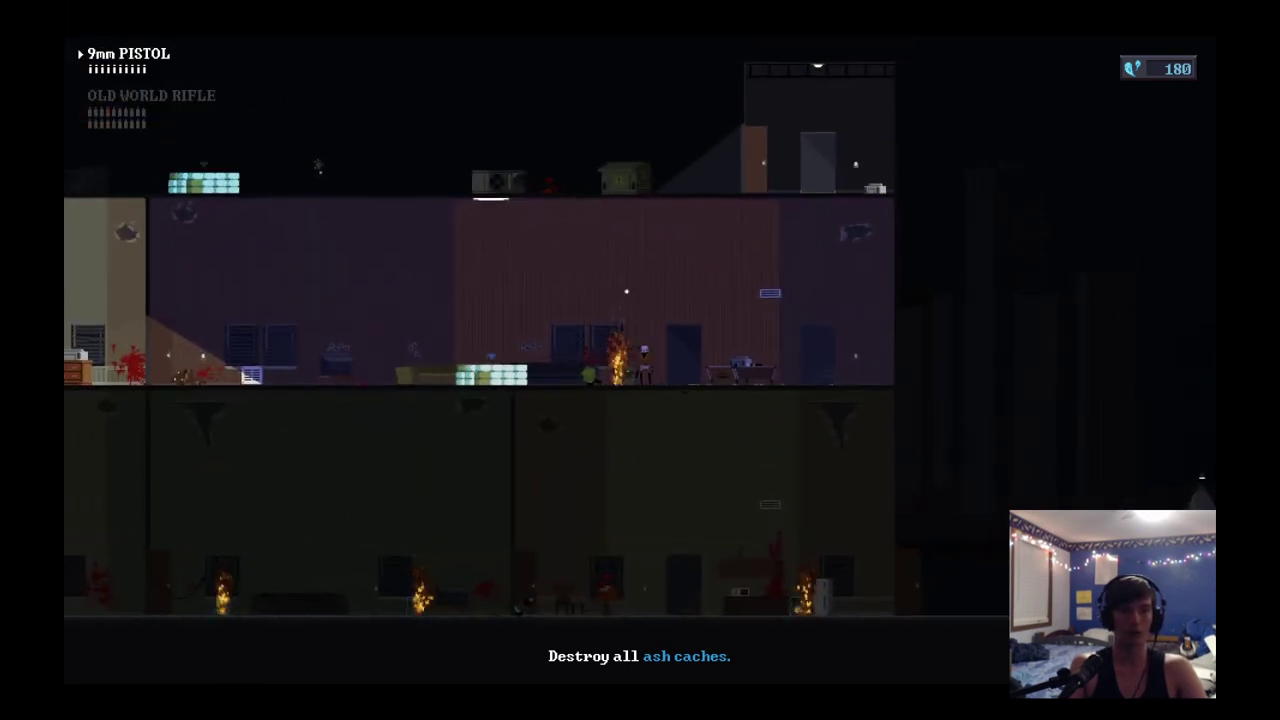
Step: Climb to the rooftop stairwell, switch off its light, and head onto the roof with the Old World Rifle equipped
key(d)
key(d)
key(w)
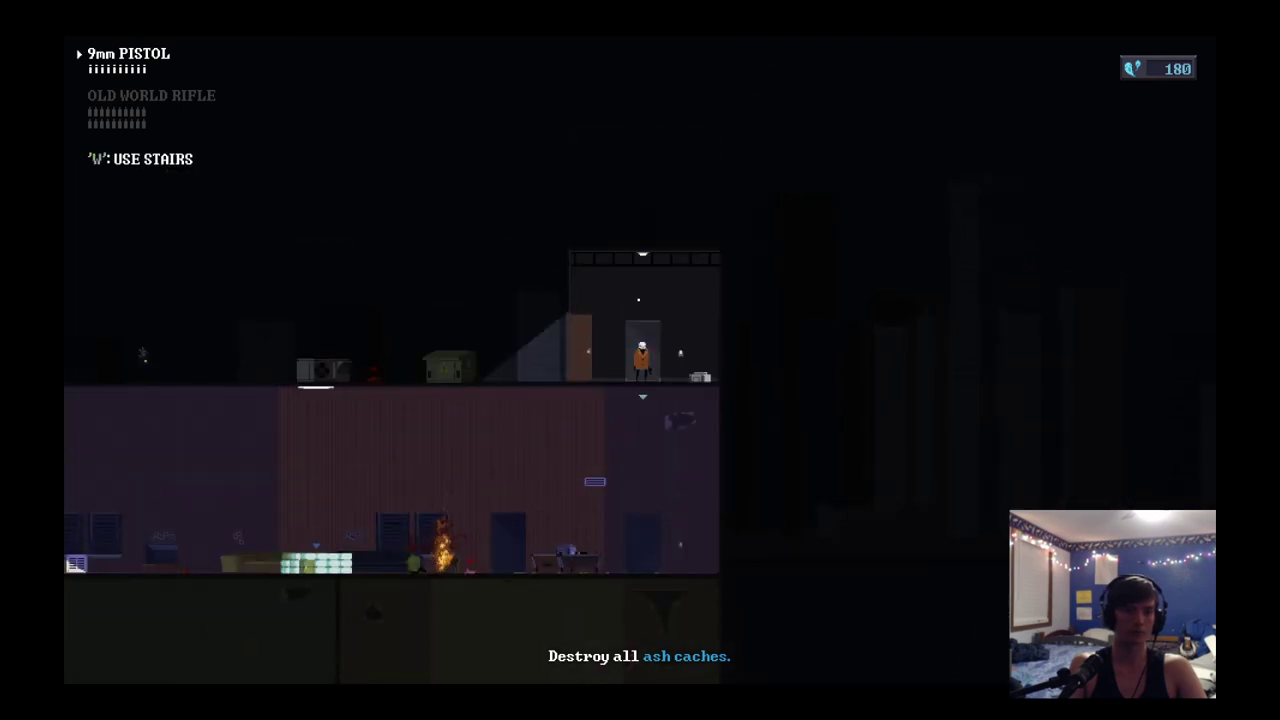
key(d)
key(e)
key(q)
key(a)
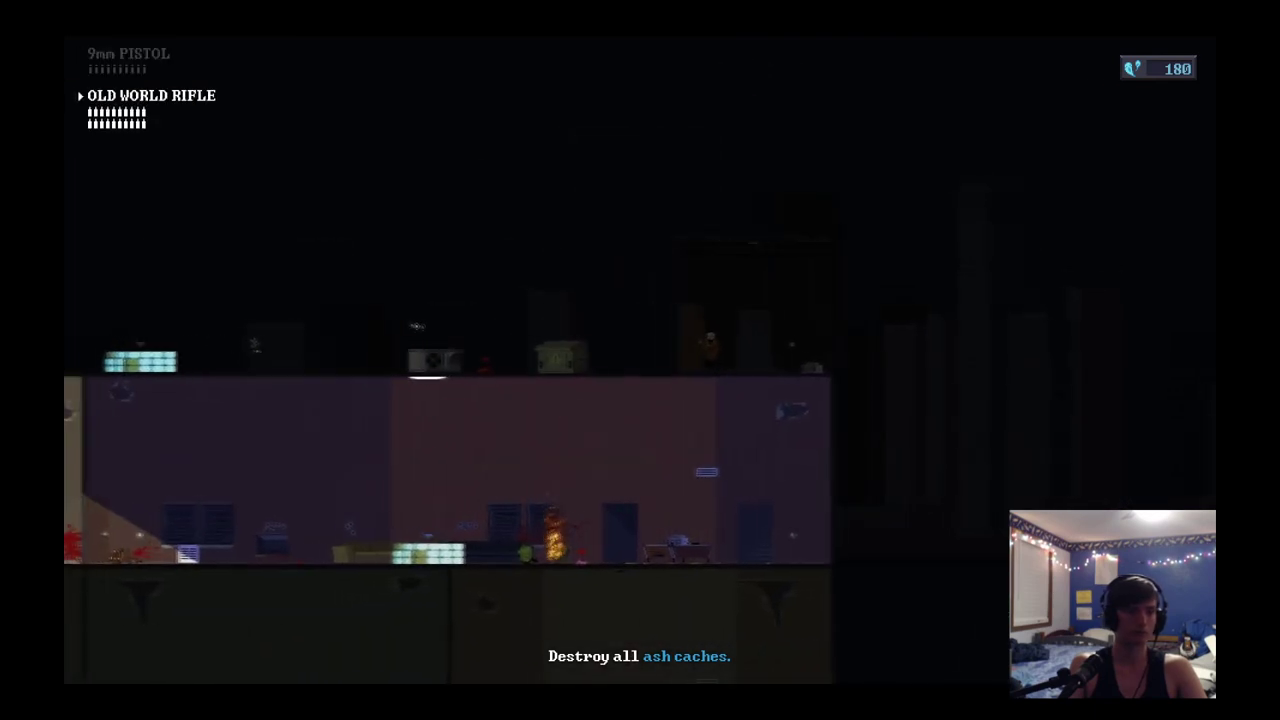
Step: Advance along the roof and shoot the enemies around the lit table with the Old World Rifle
key(a)
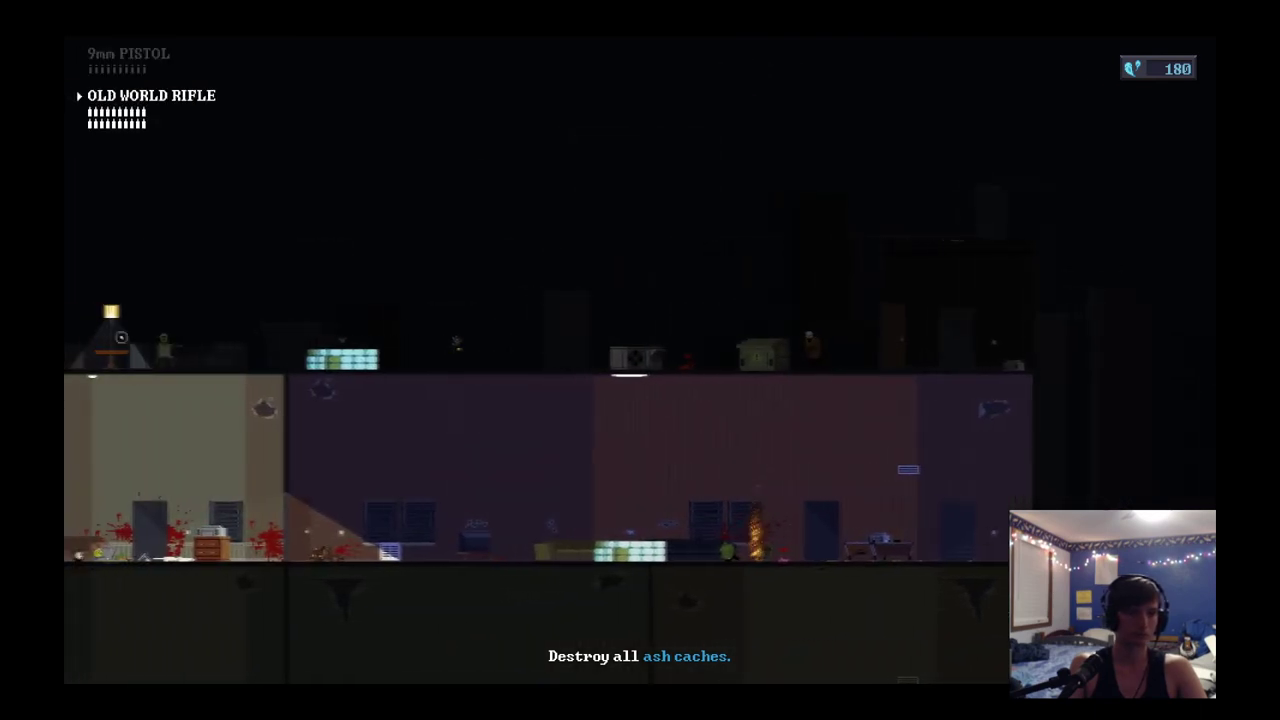
click(117, 338)
click(117, 339)
click(115, 340)
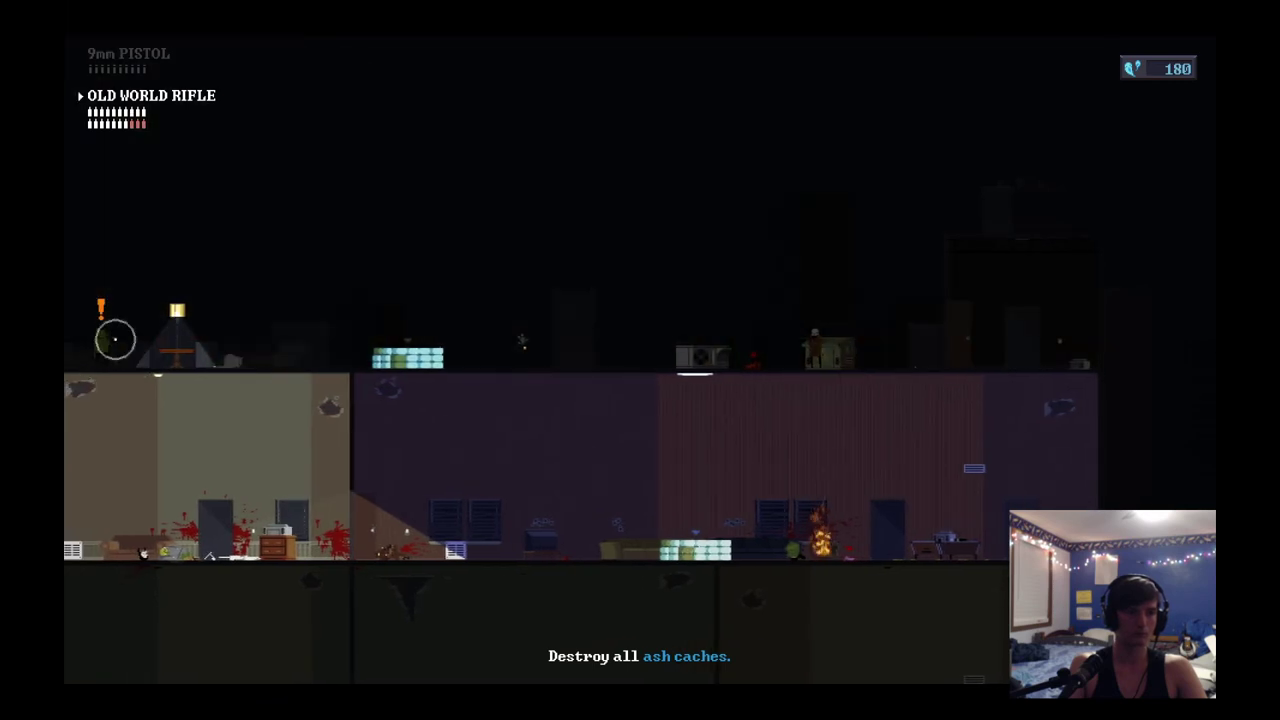
click(113, 341)
key(a)
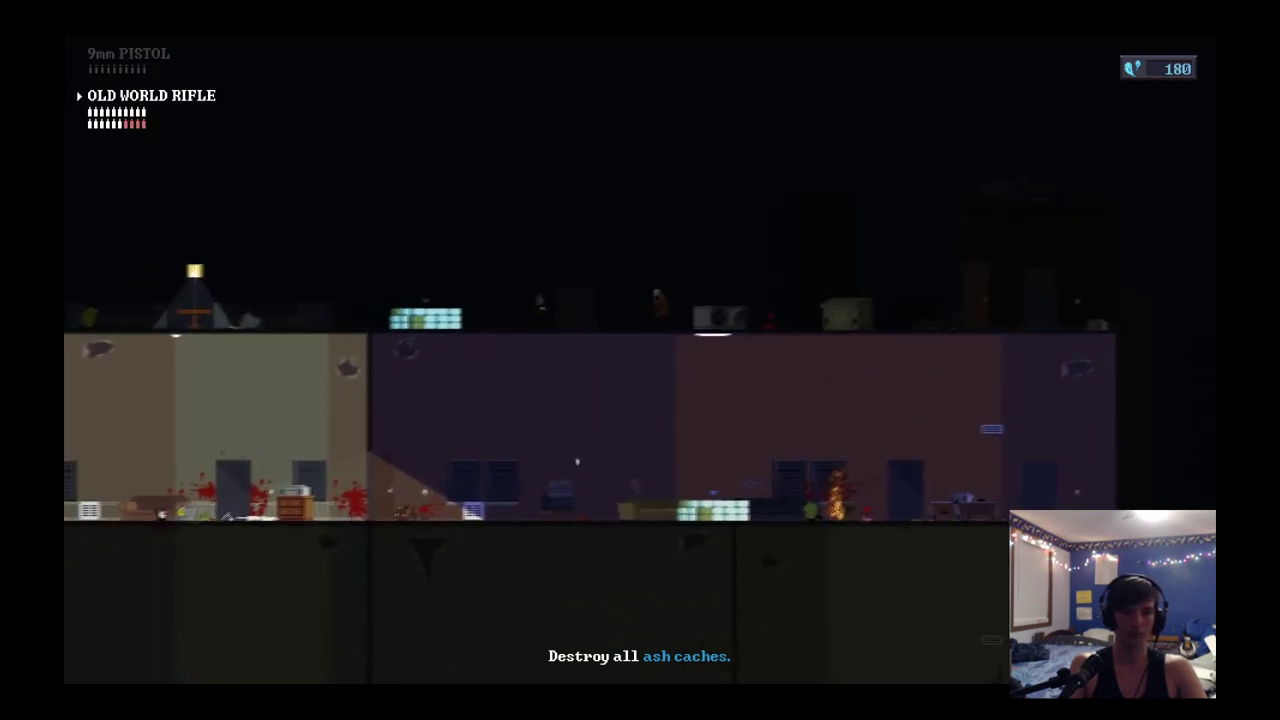
Step: Switch to the 9mm pistol and burn the large ash cache on the roof and the pair beyond the lit table
key(q)
key(a)
key(e)
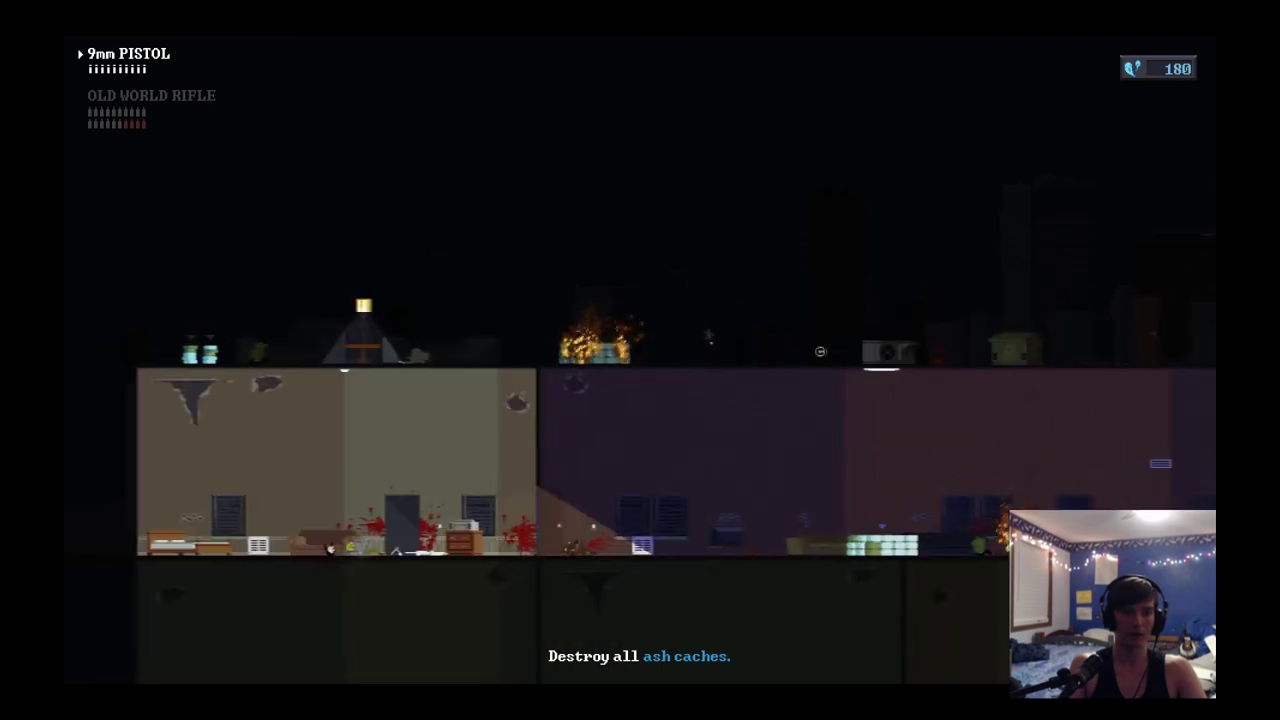
key(a)
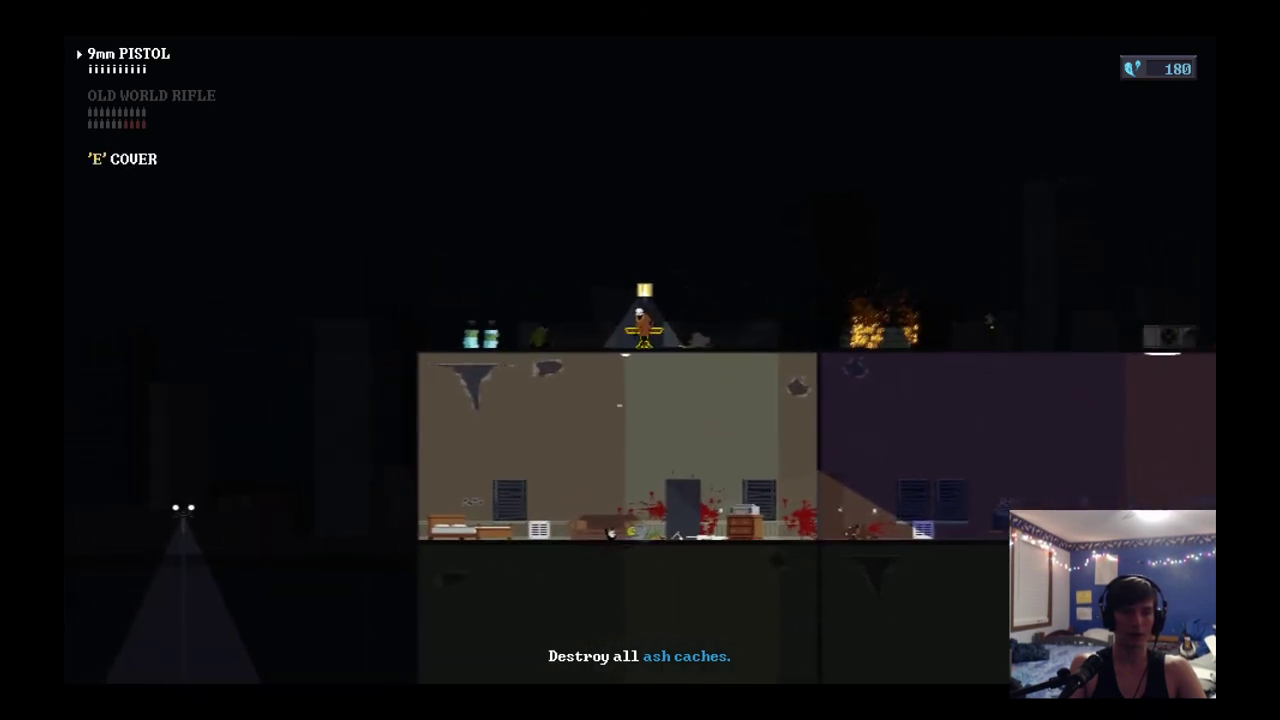
key(a)
key(e)
key(d)
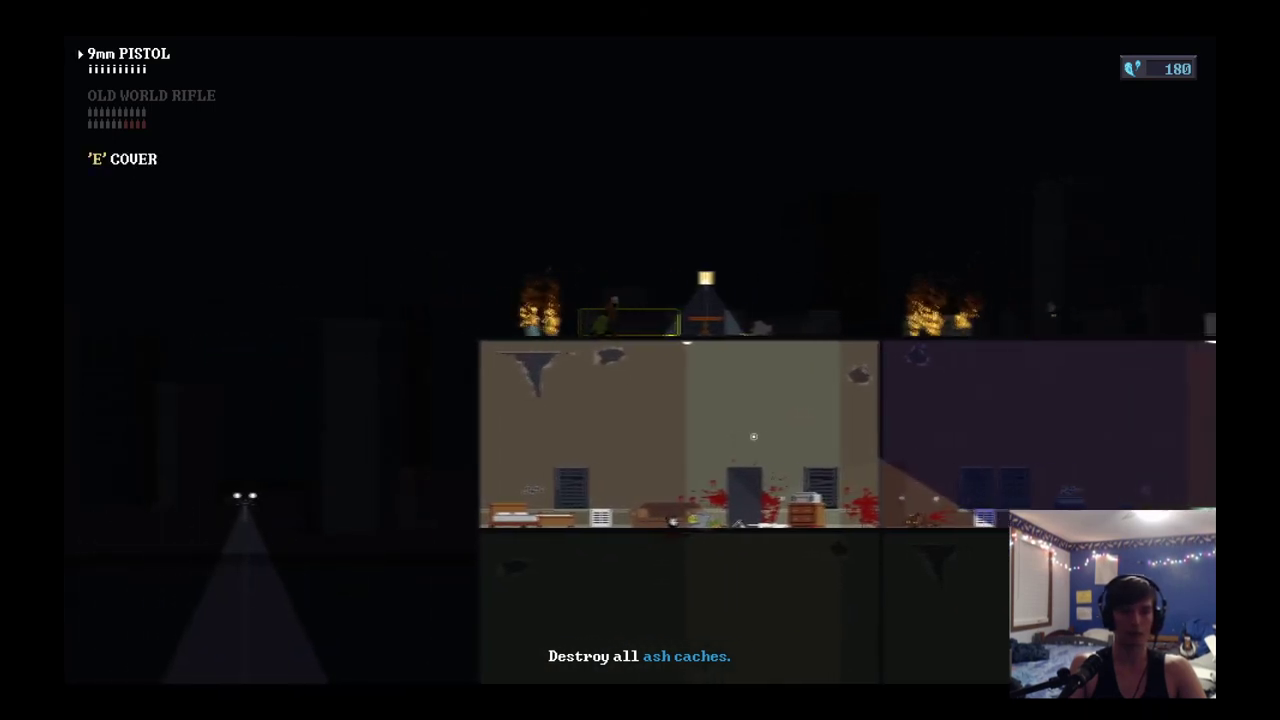
Step: Return across the roof to the stairwell, descend to the purple room, and burn the remaining ash cache
key(d)
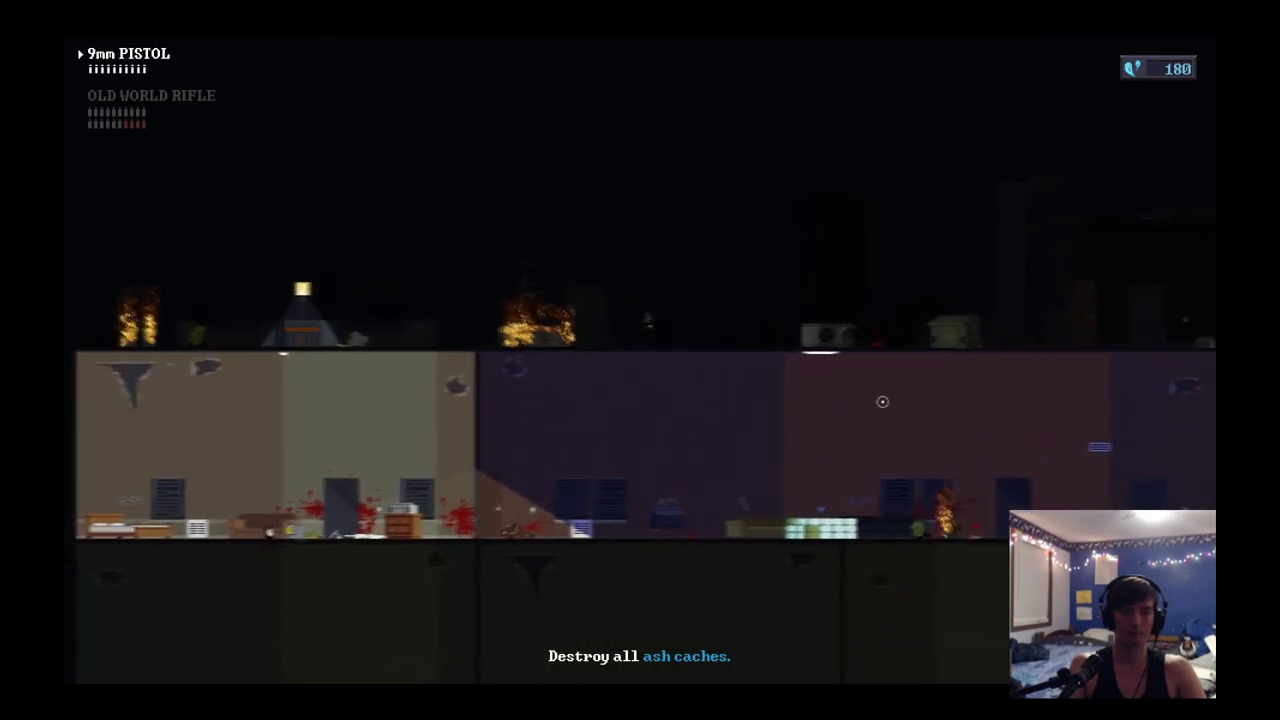
key(d)
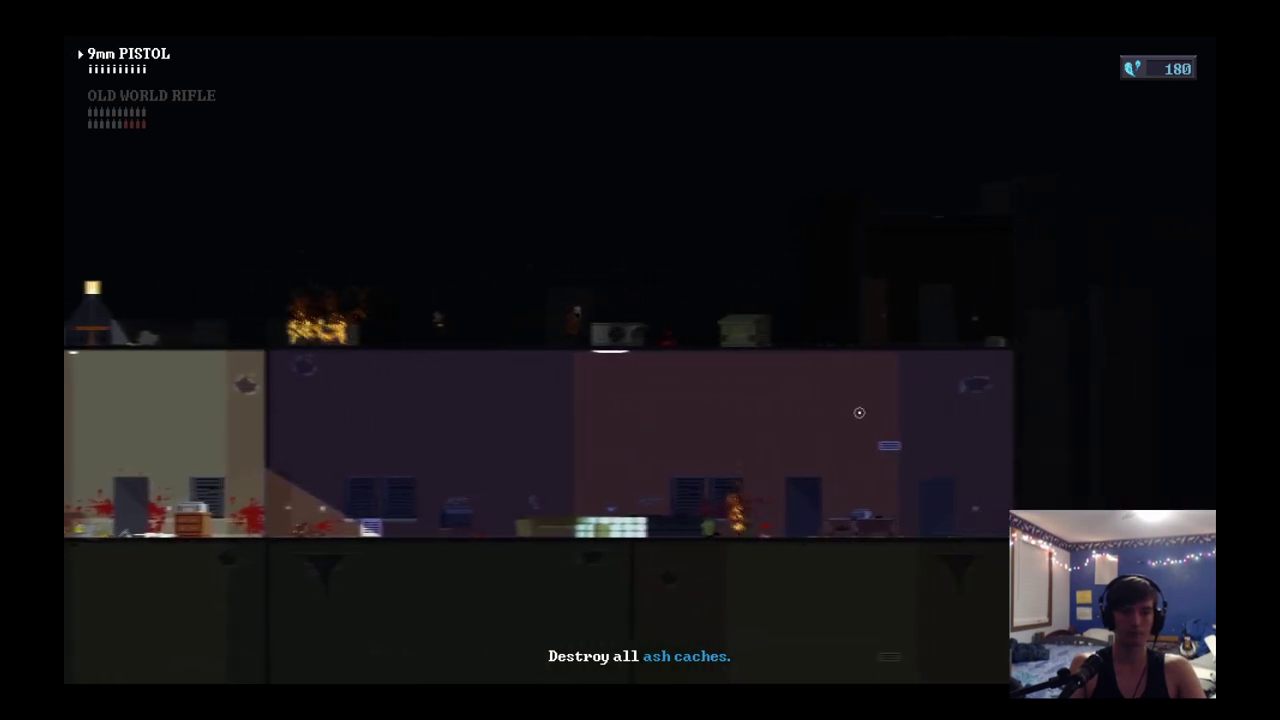
key(d)
key(e)
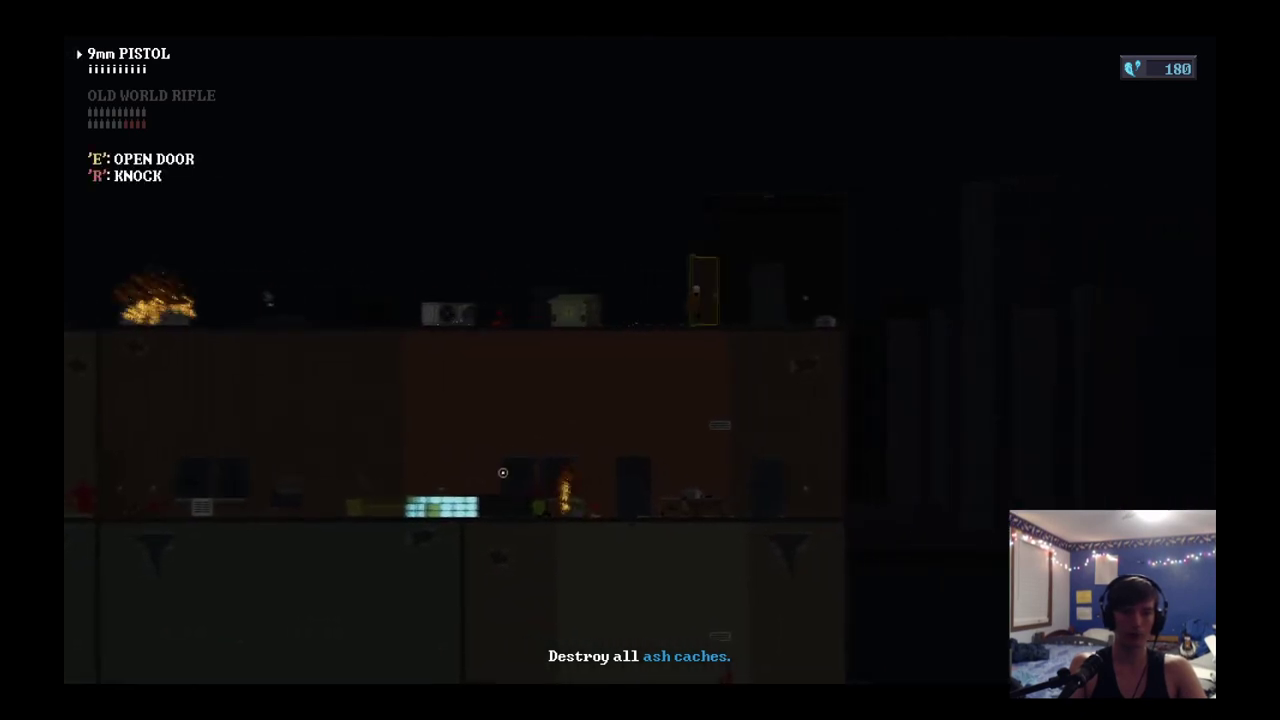
key(w)
key(a)
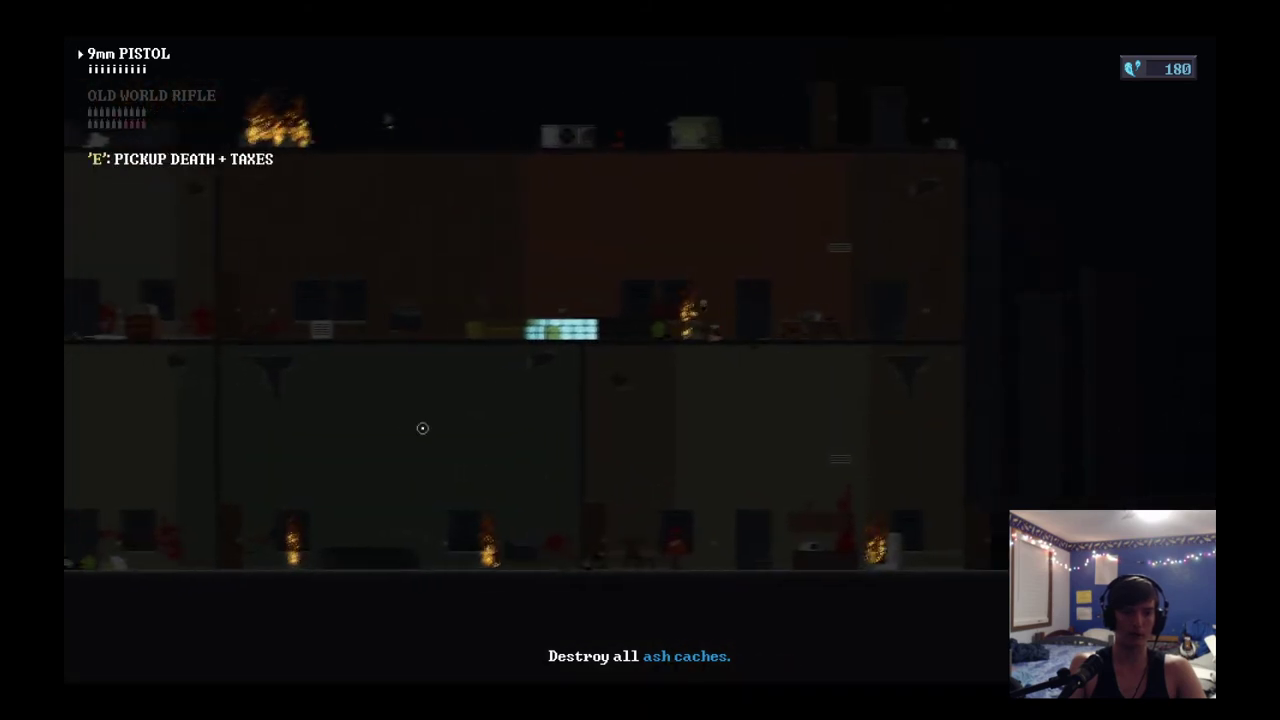
key(a)
key(e)
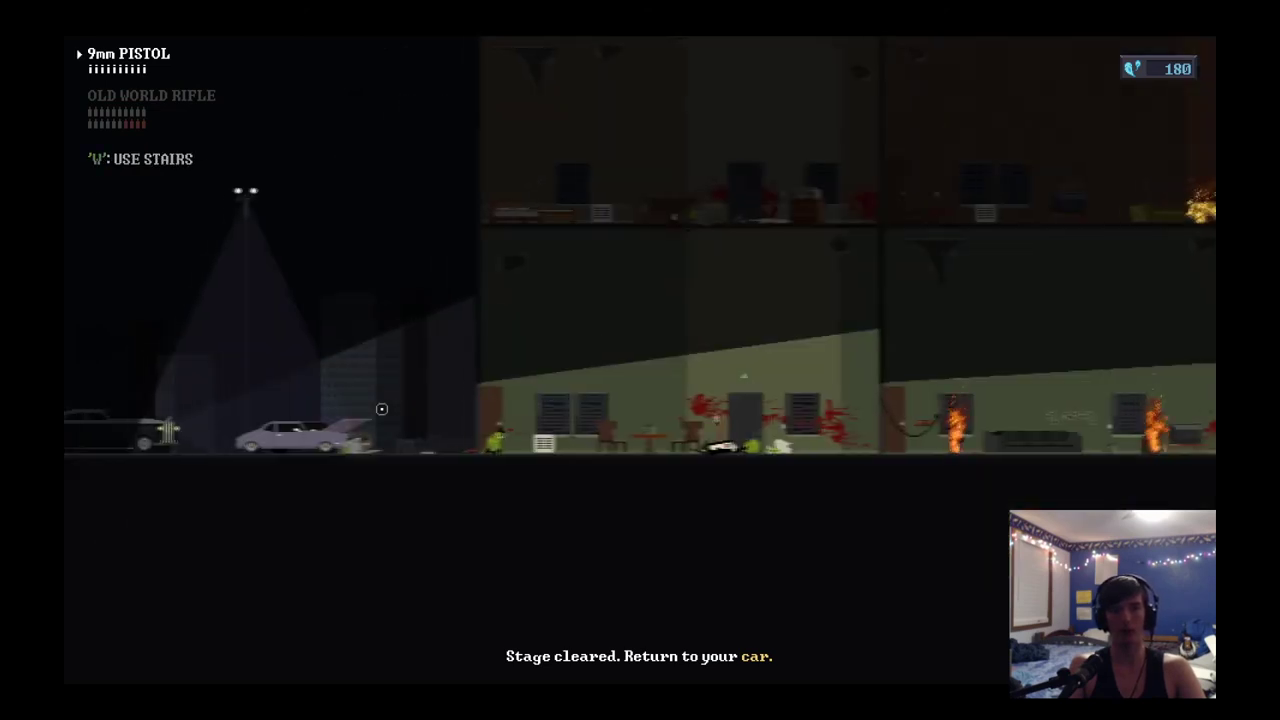
Step: Take the bedroom stairs down to the ground floor and walk out through the entrance to the car
key(w)
key(a)
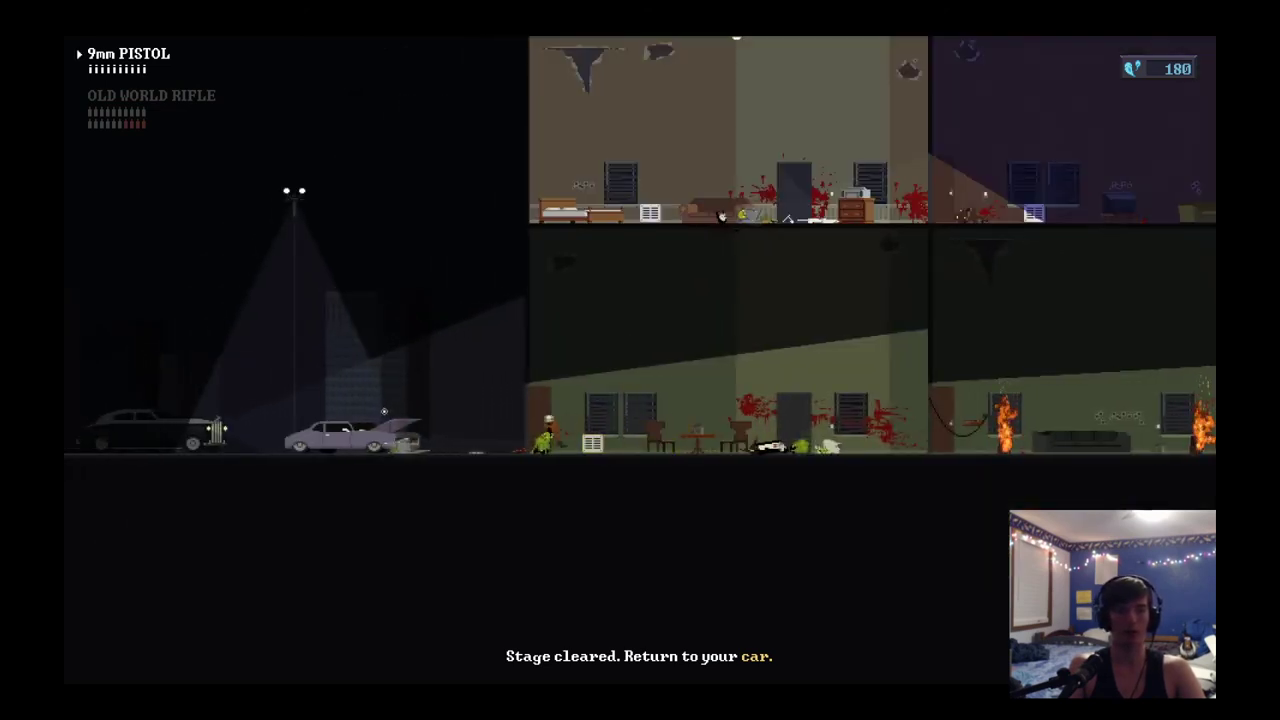
key(a)
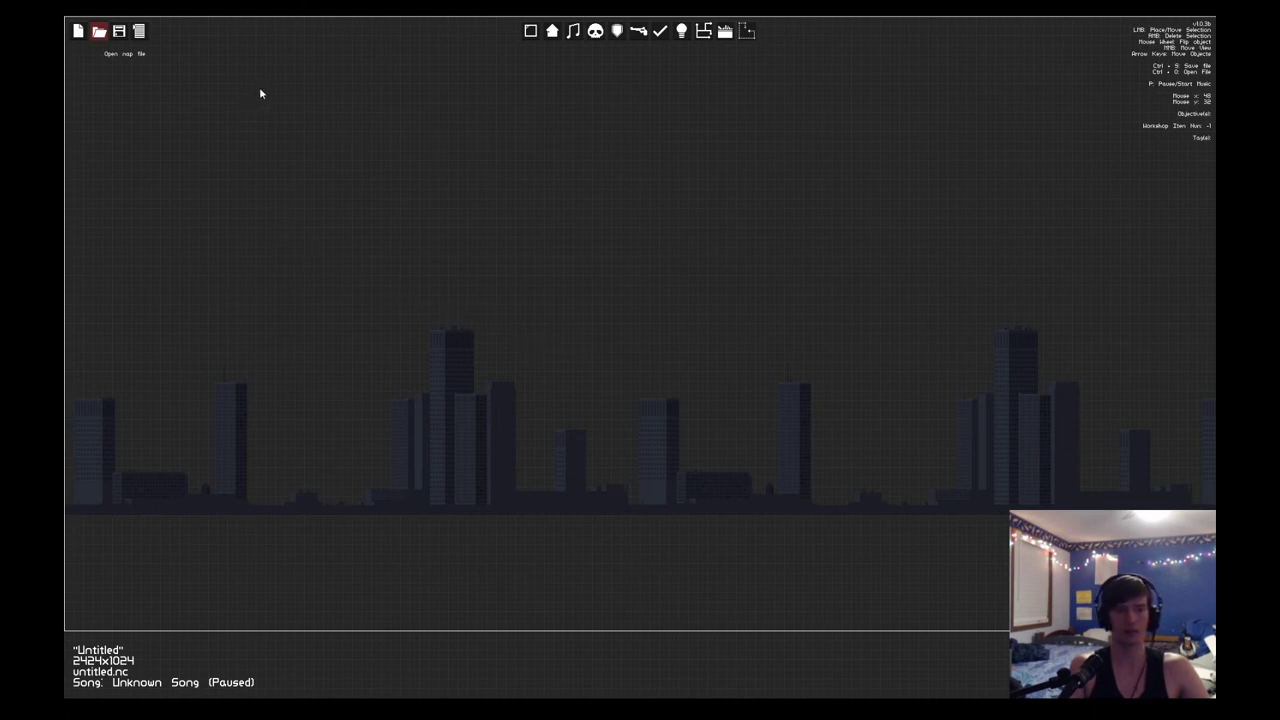
Step: Open the Ash Rundown level and browse the miscellaneous objects for a table
double_click(518, 340)
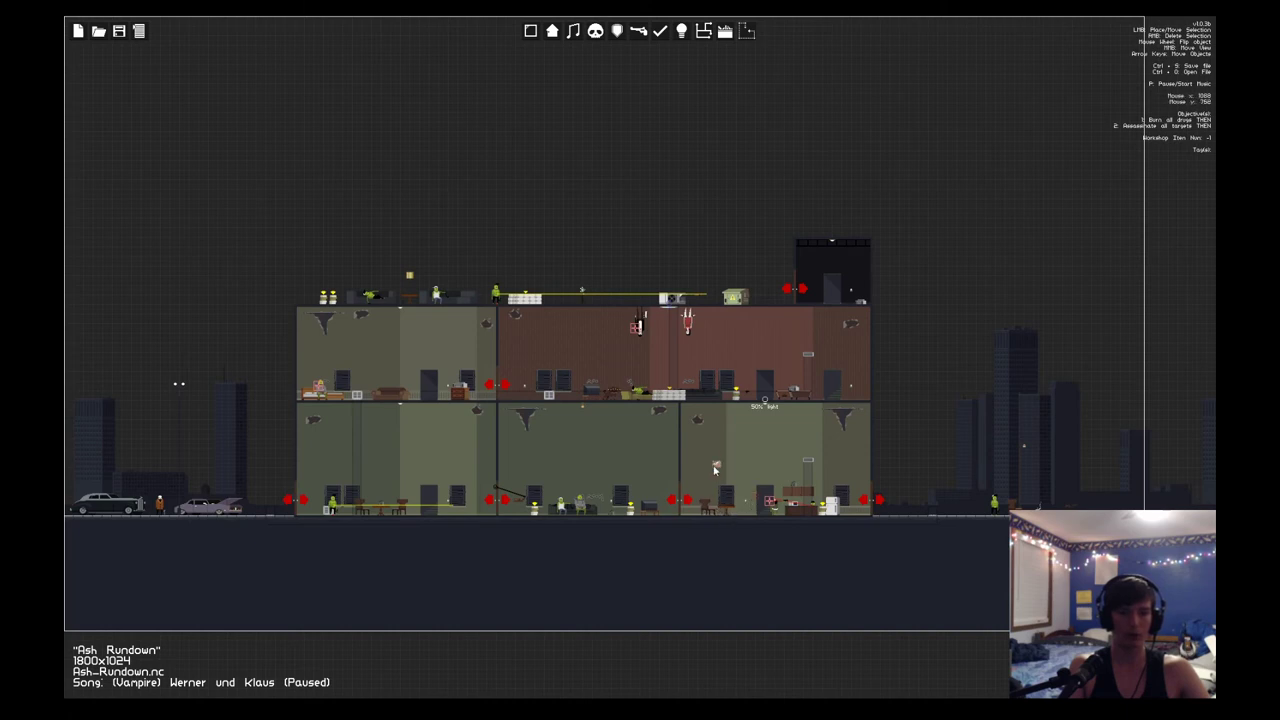
click(725, 31)
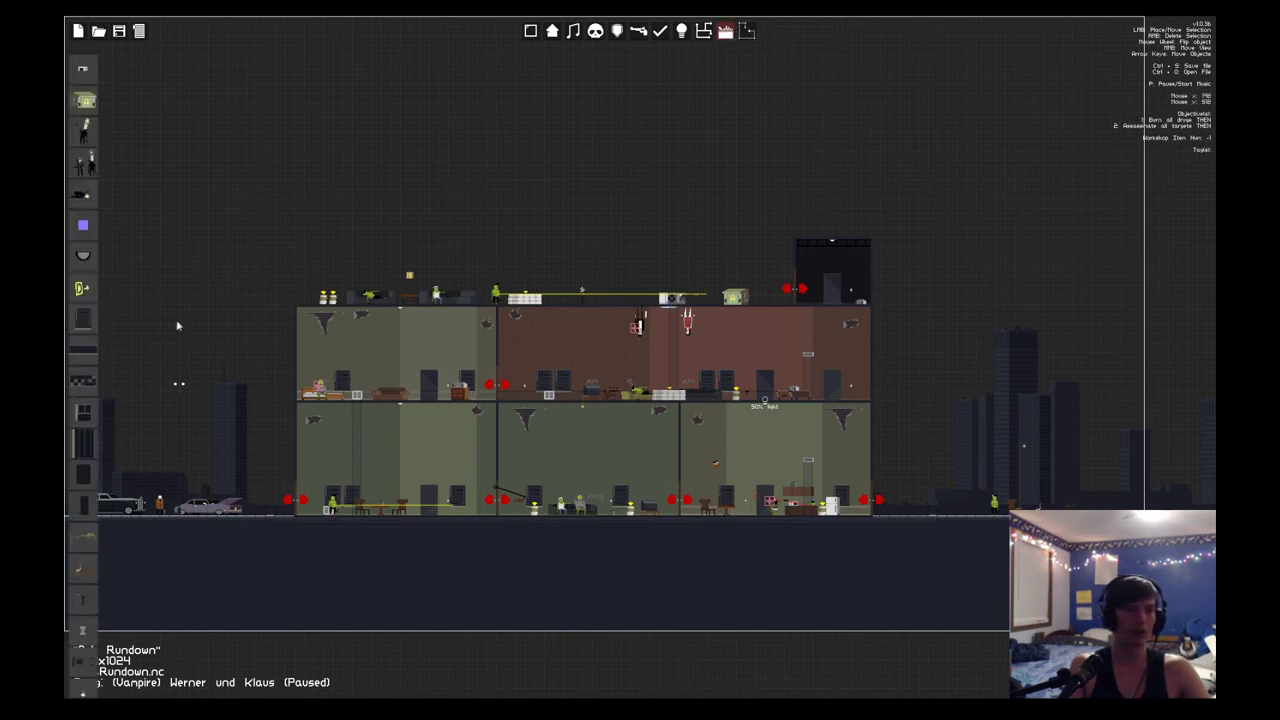
scroll(88, 260, down, 20)
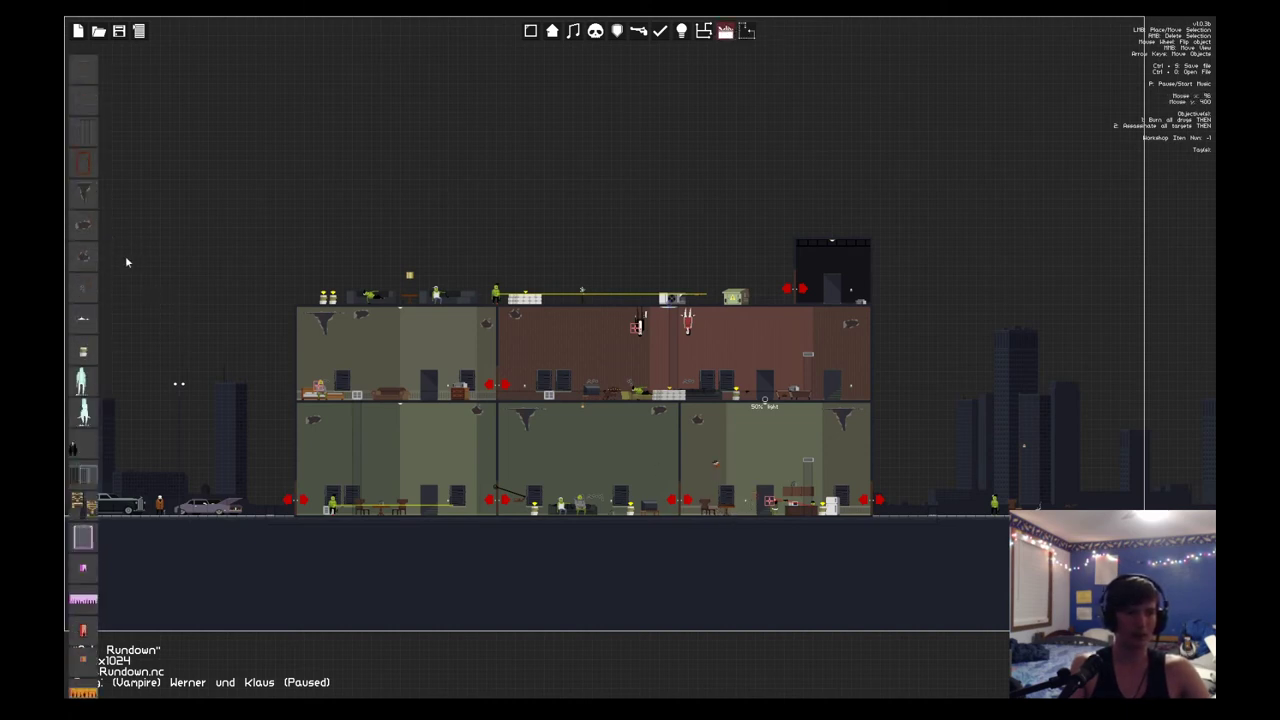
scroll(86, 252, down, 5)
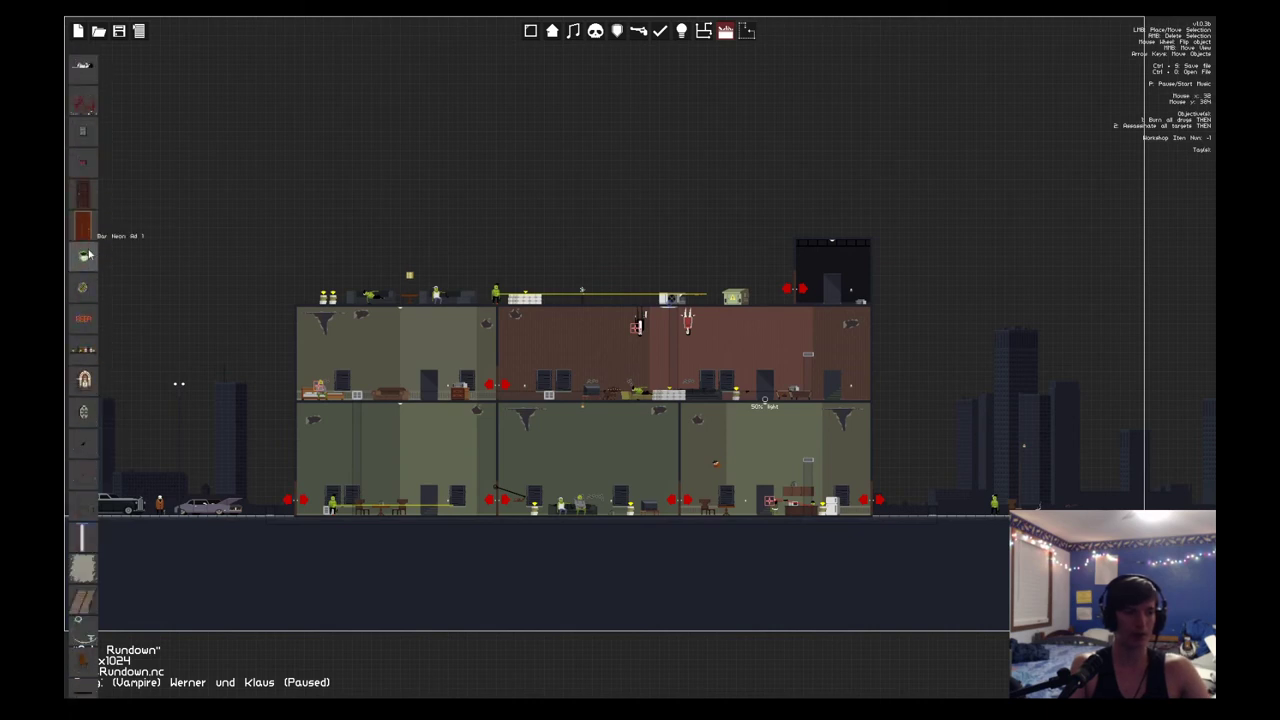
scroll(90, 255, down, 13)
scroll(99, 262, up, 15)
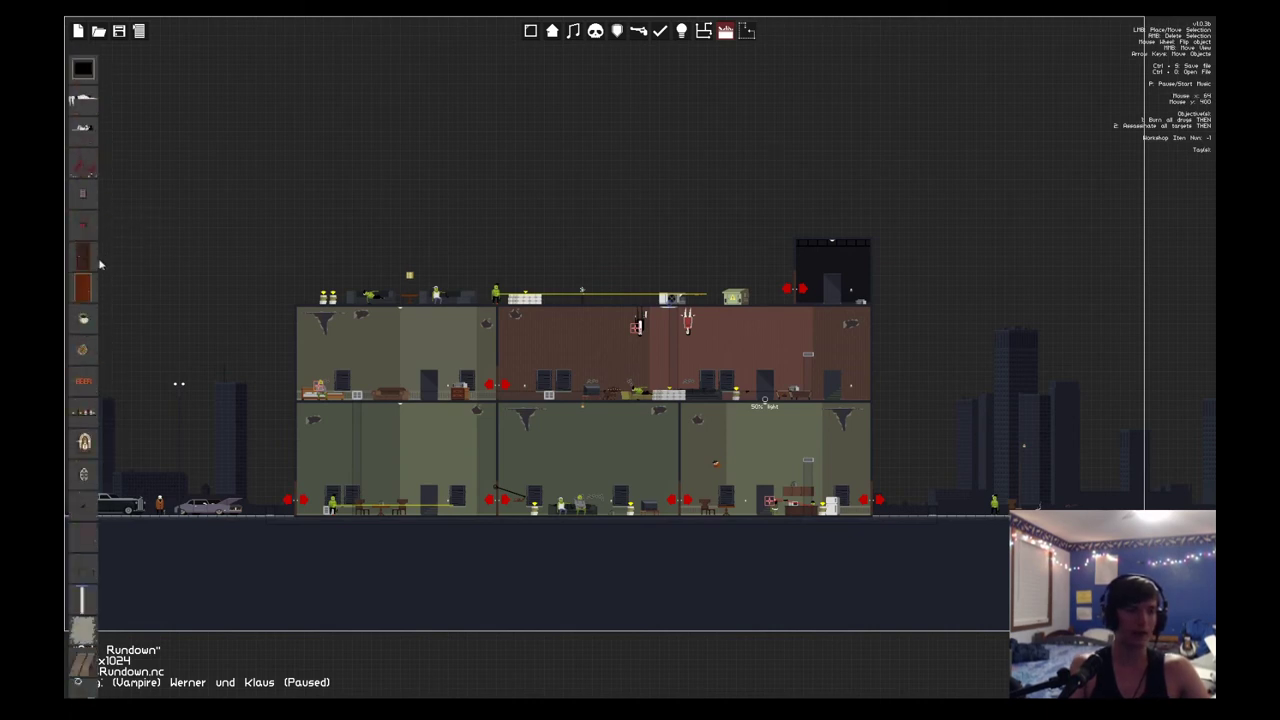
scroll(100, 264, down, 6)
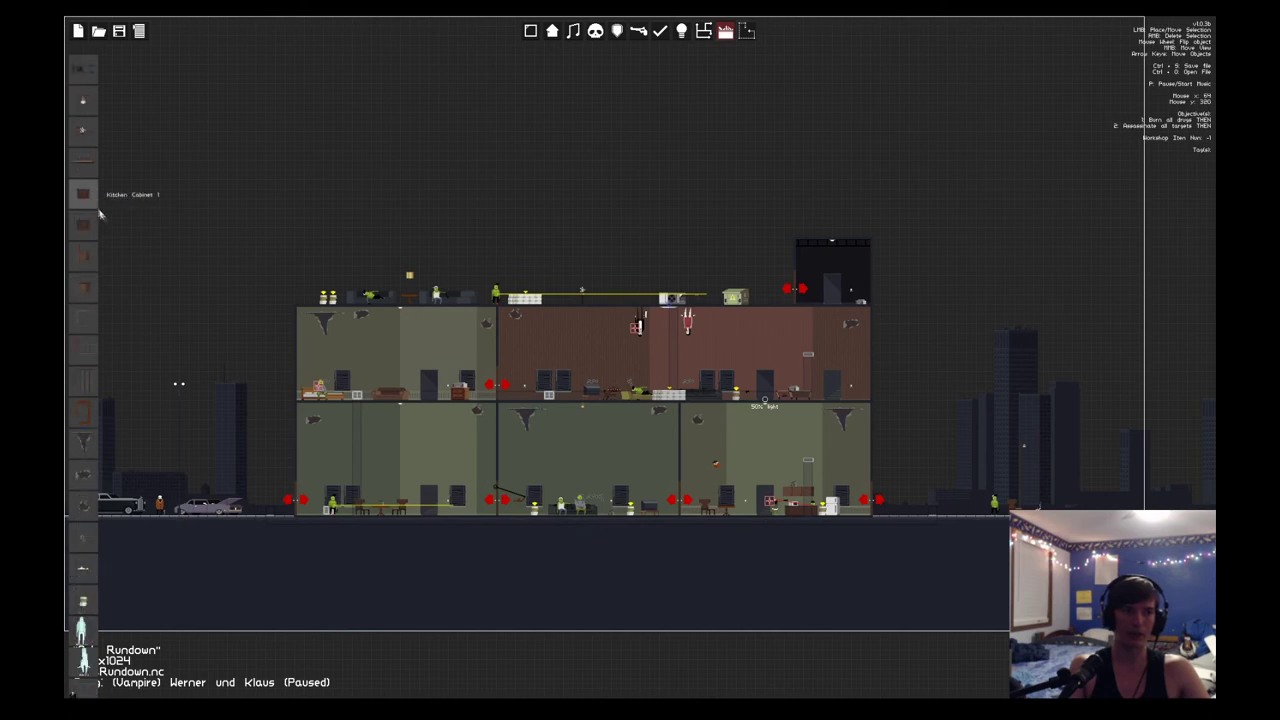
scroll(100, 214, up, 5)
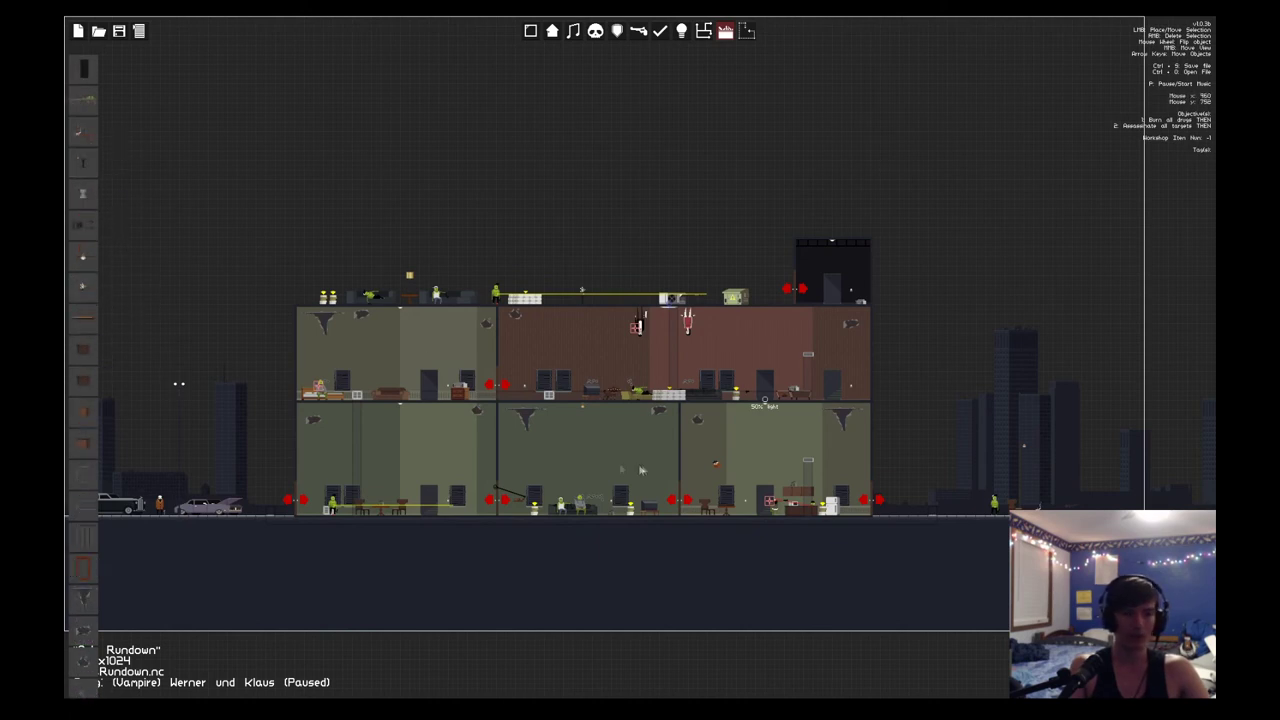
Step: Replace the prop beside the chair in the easternmost ground-floor room with a Table w/ Candle, and move the floating item onto it
right_click(732, 513)
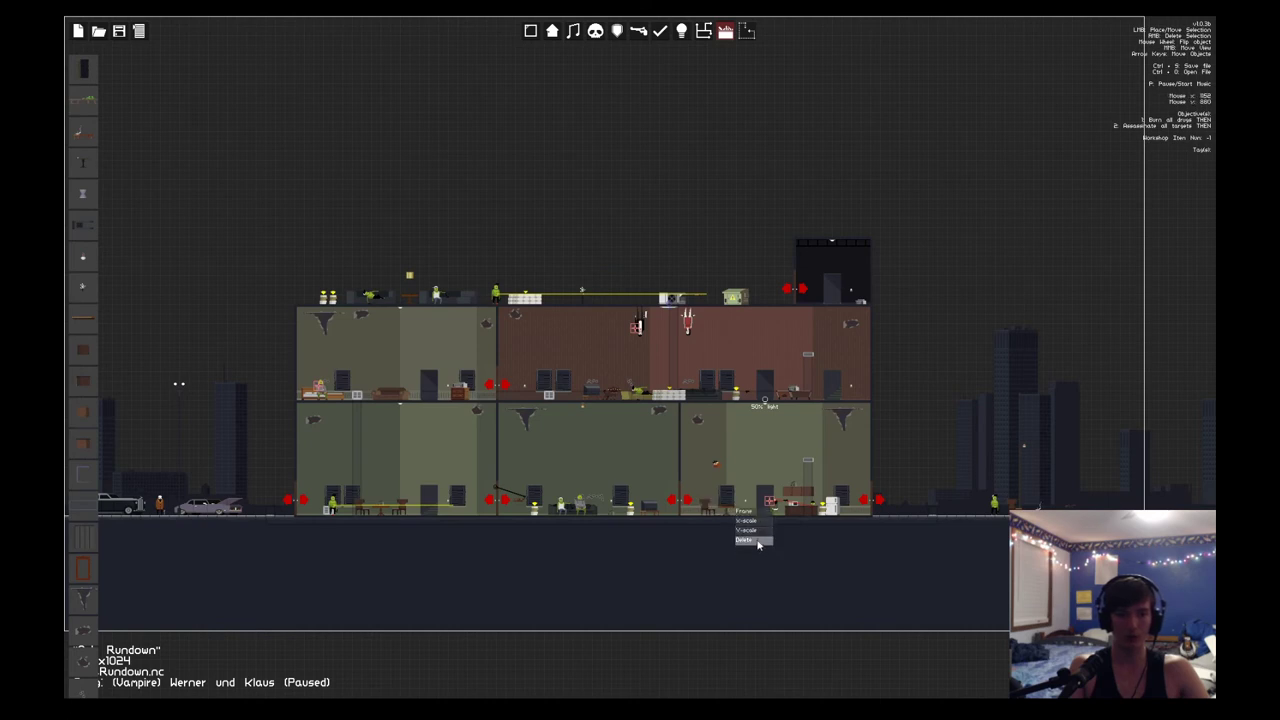
click(758, 544)
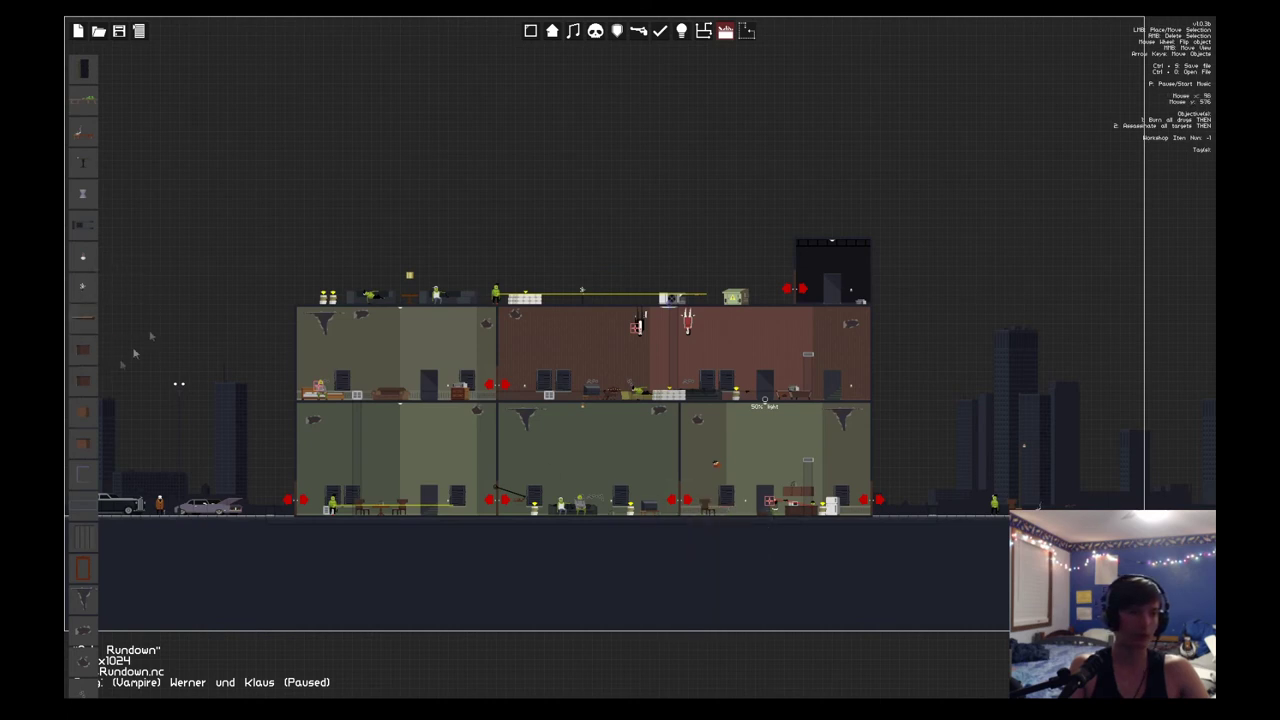
click(83, 163)
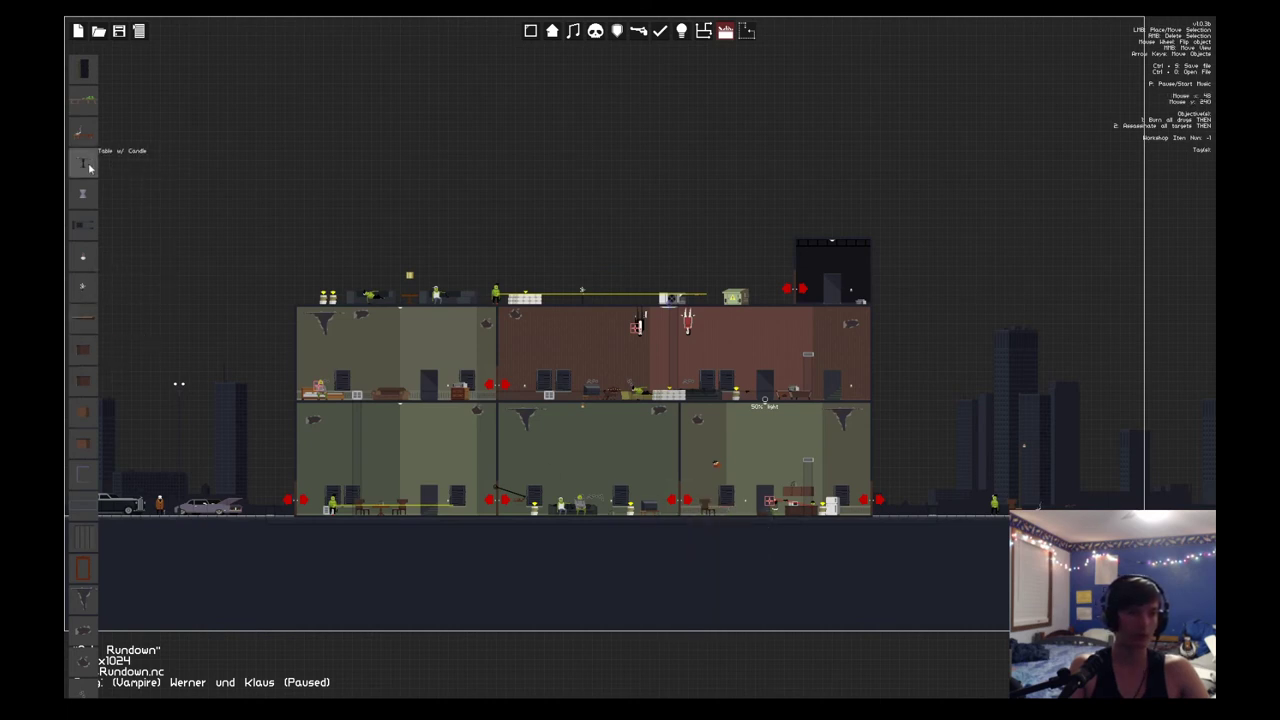
click(730, 516)
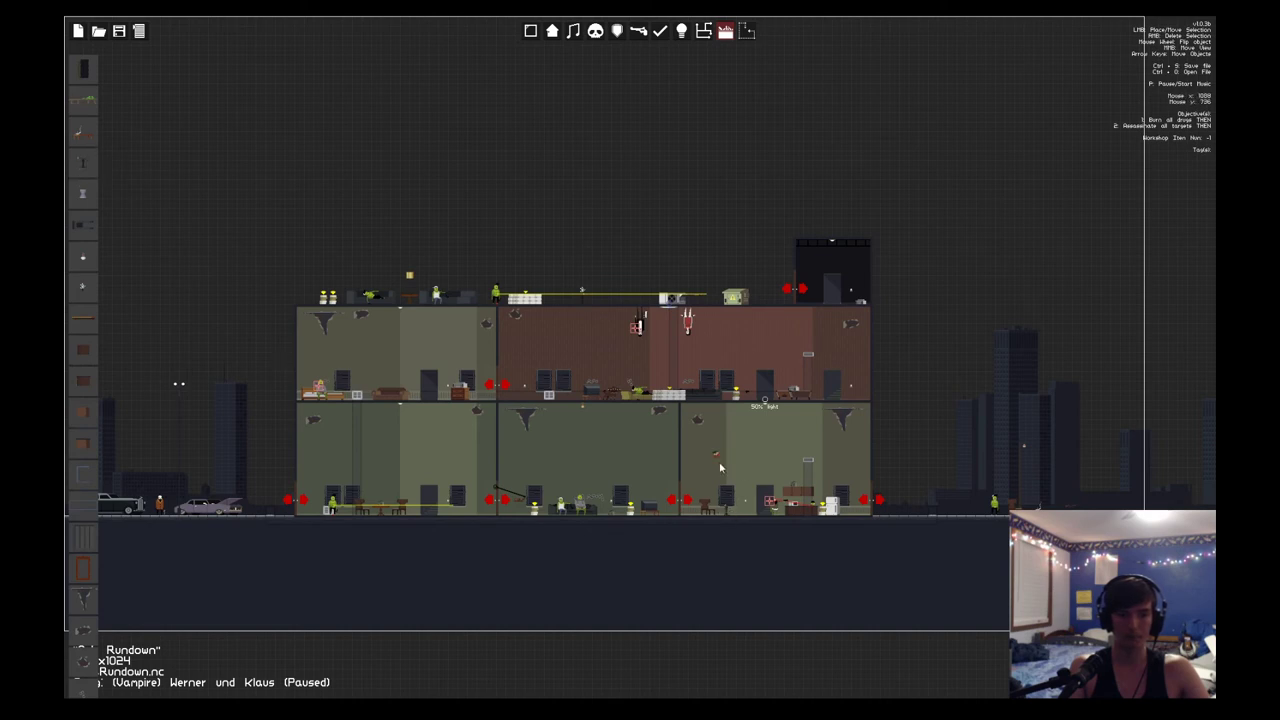
scroll(726, 506, down, 1)
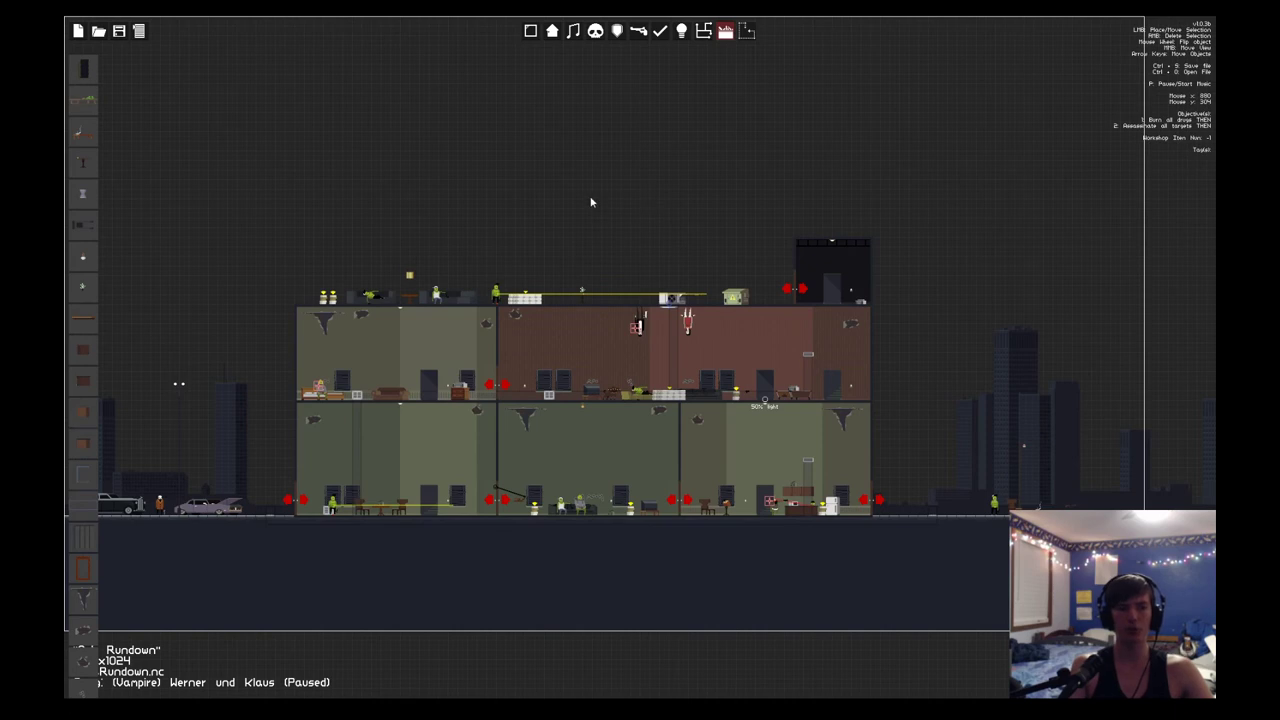
click(725, 31)
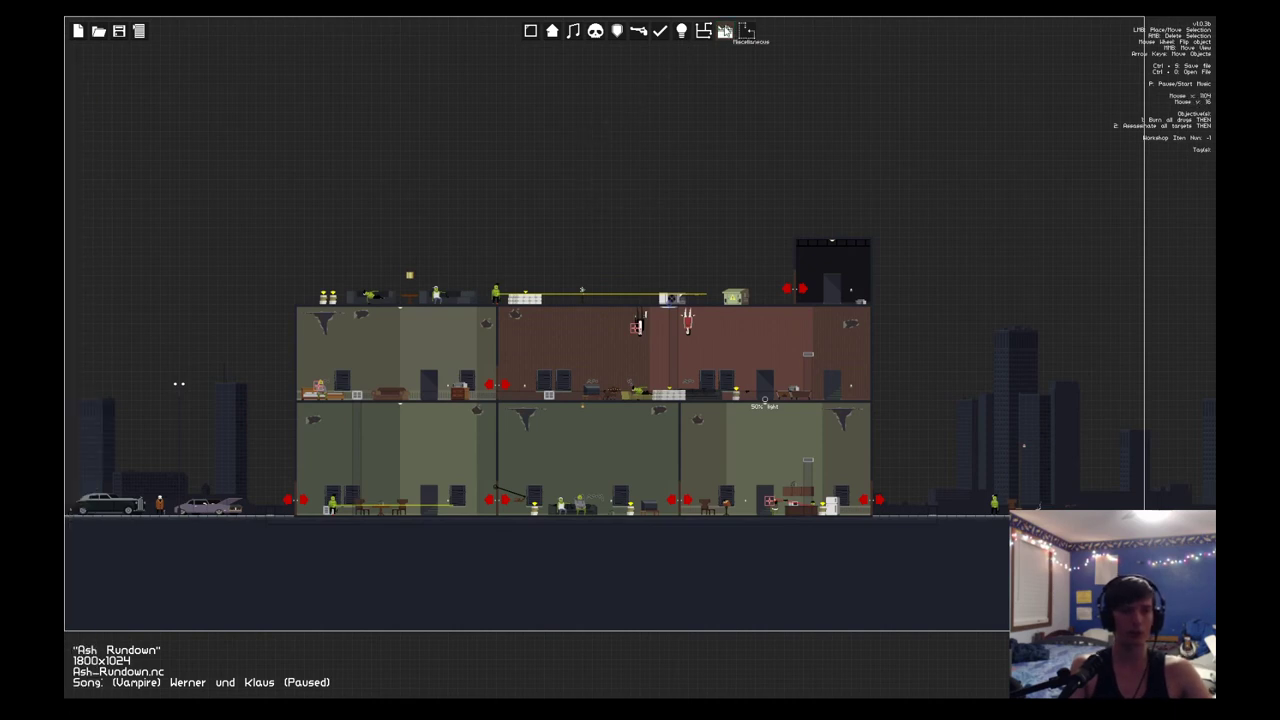
click(531, 31)
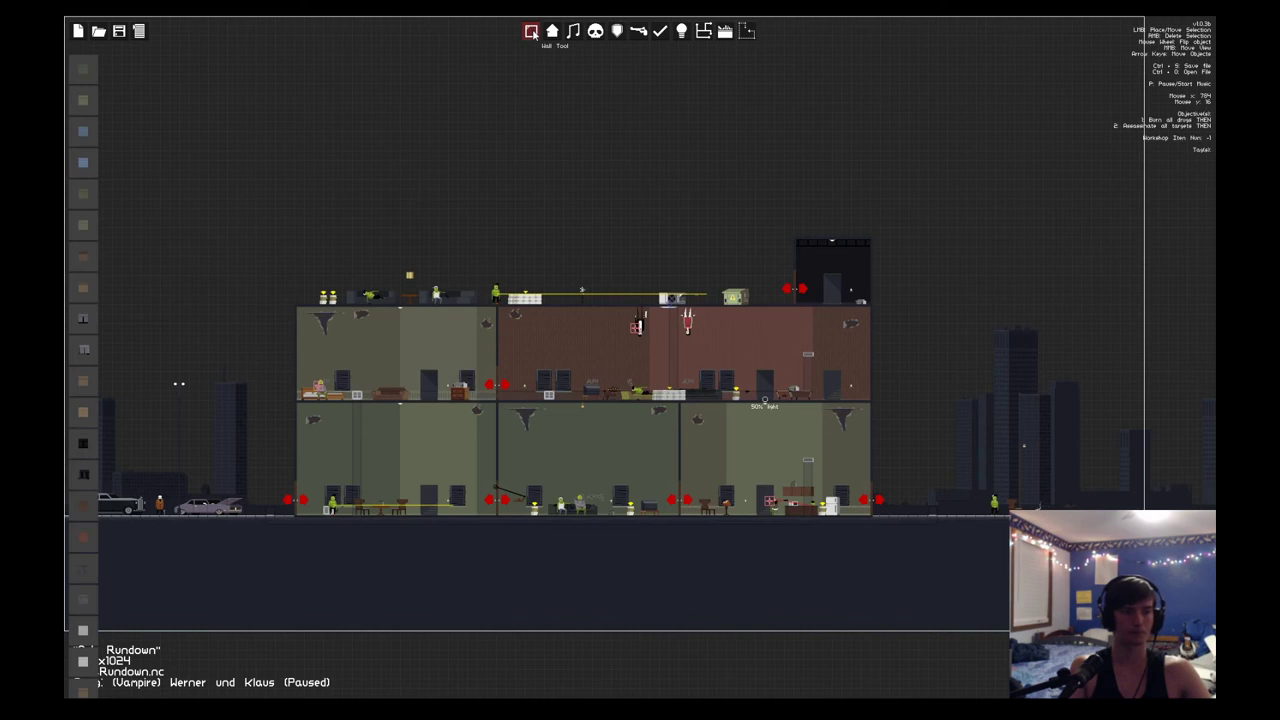
click(531, 31)
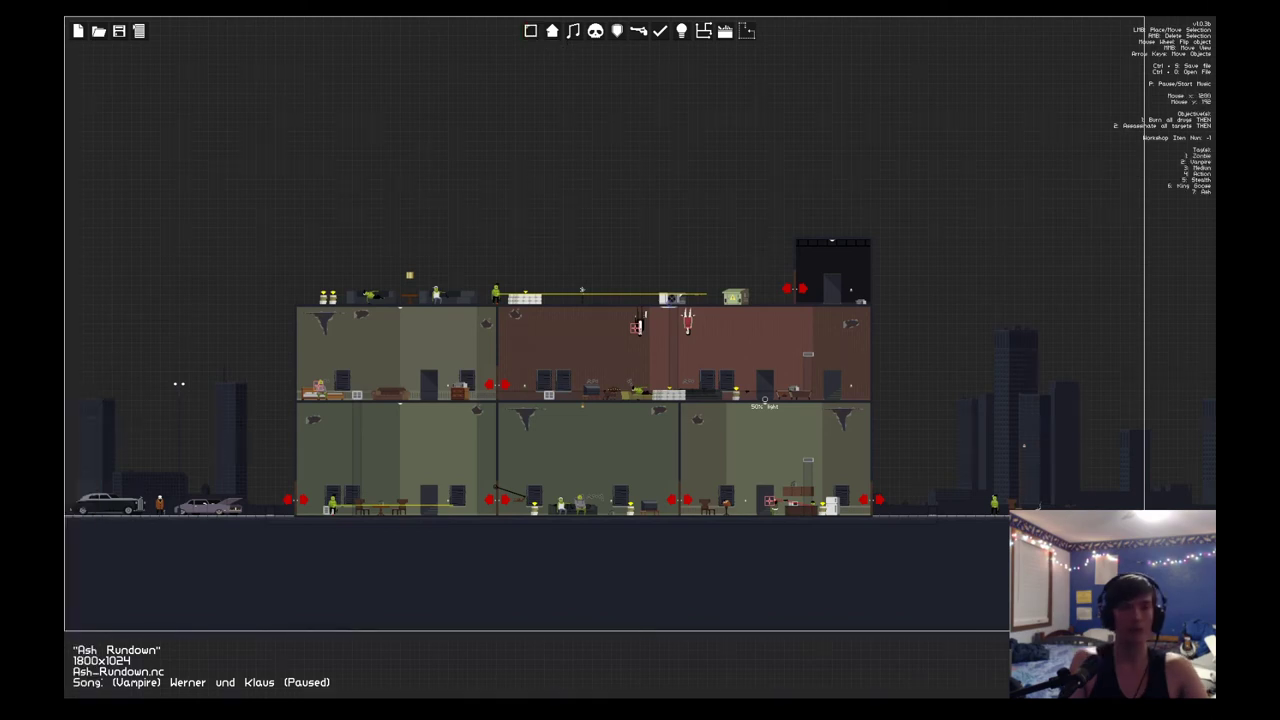
click(747, 31)
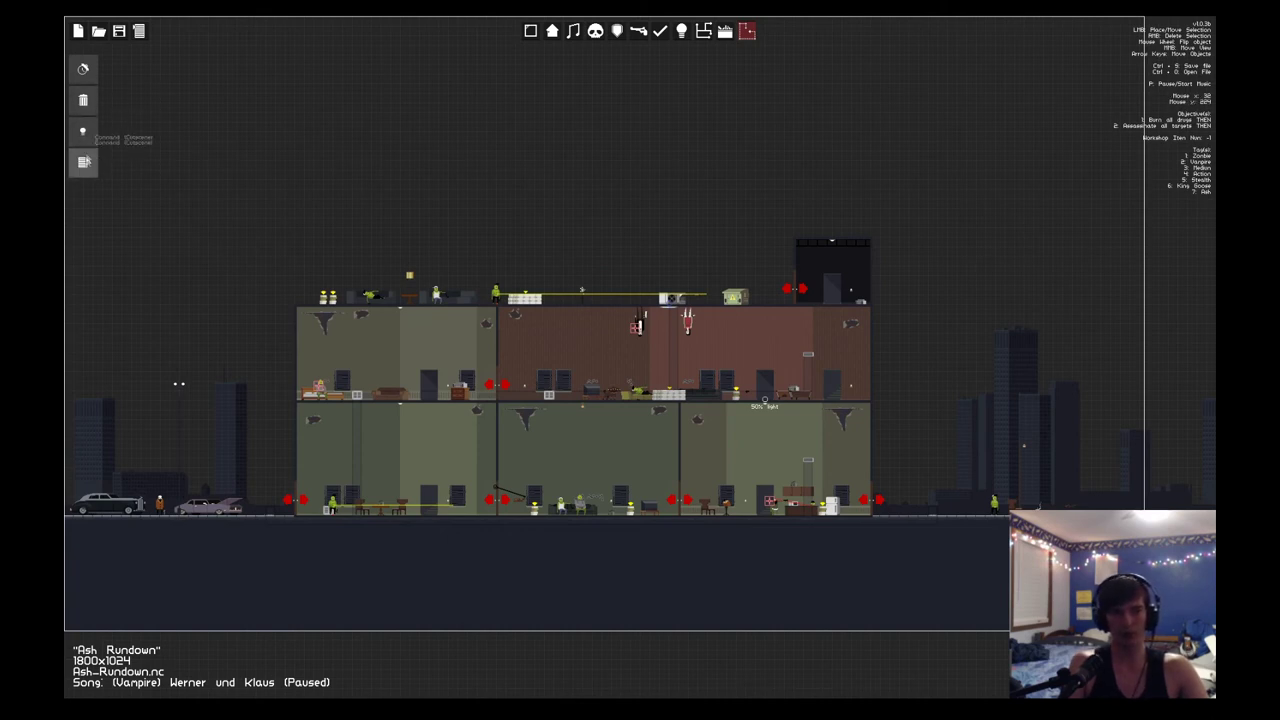
click(700, 33)
click(724, 31)
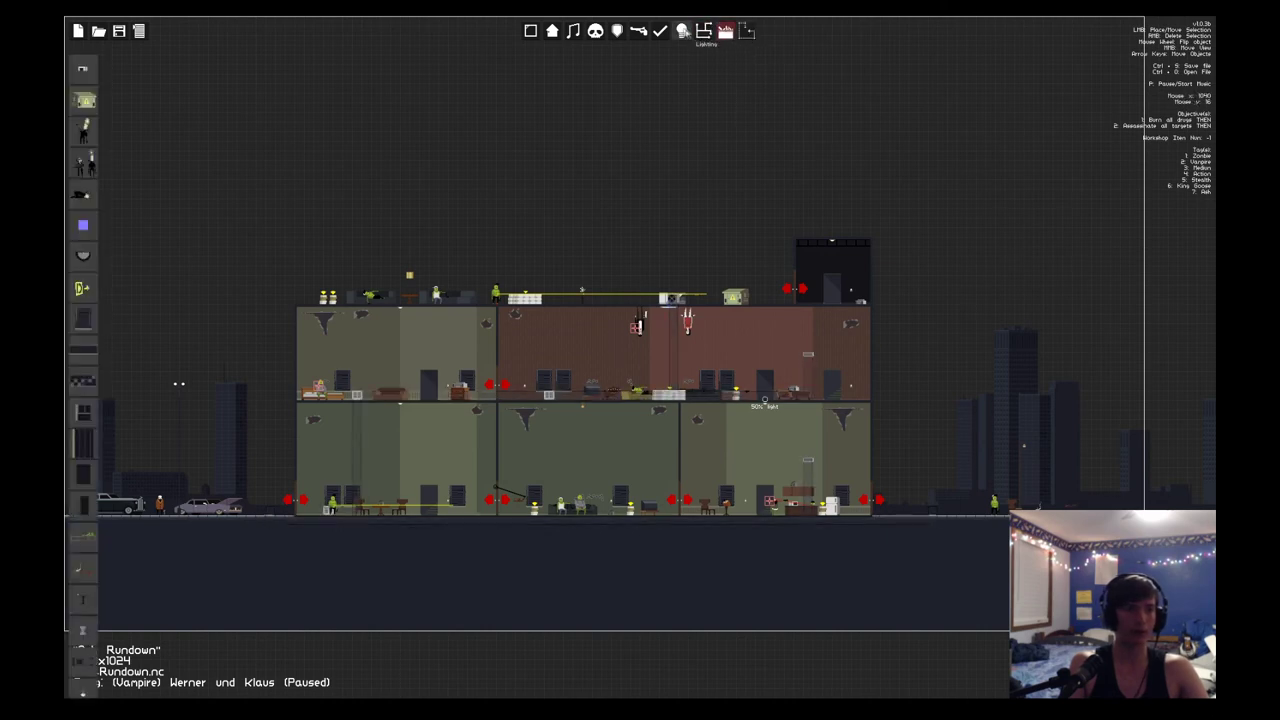
click(683, 32)
click(661, 31)
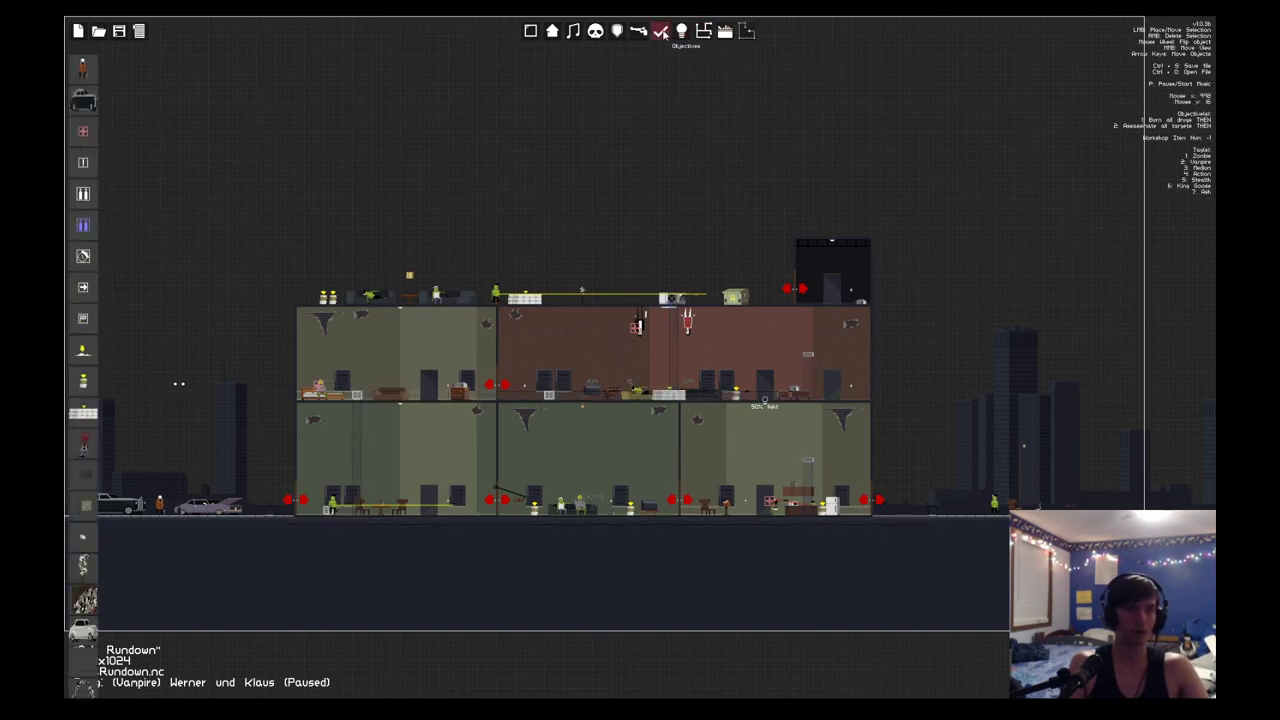
Step: Place a text command with a skull portrait outside each side of the building, just above ground level
click(755, 31)
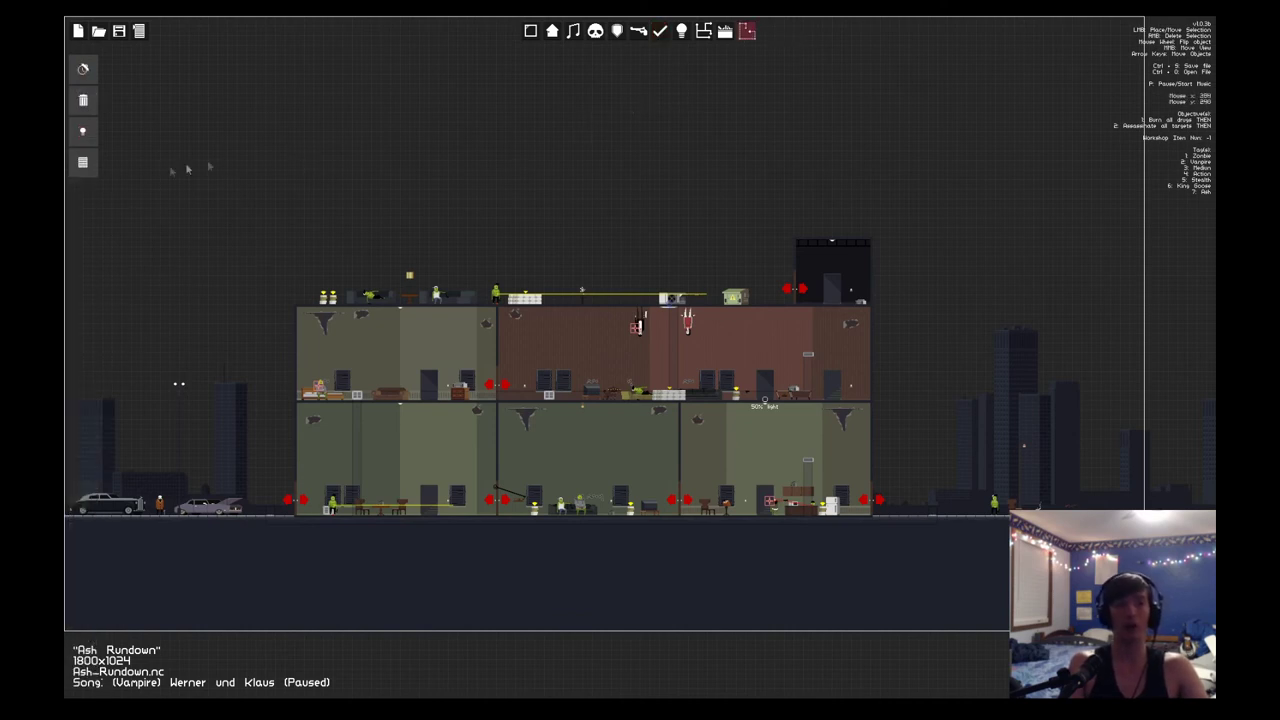
click(83, 162)
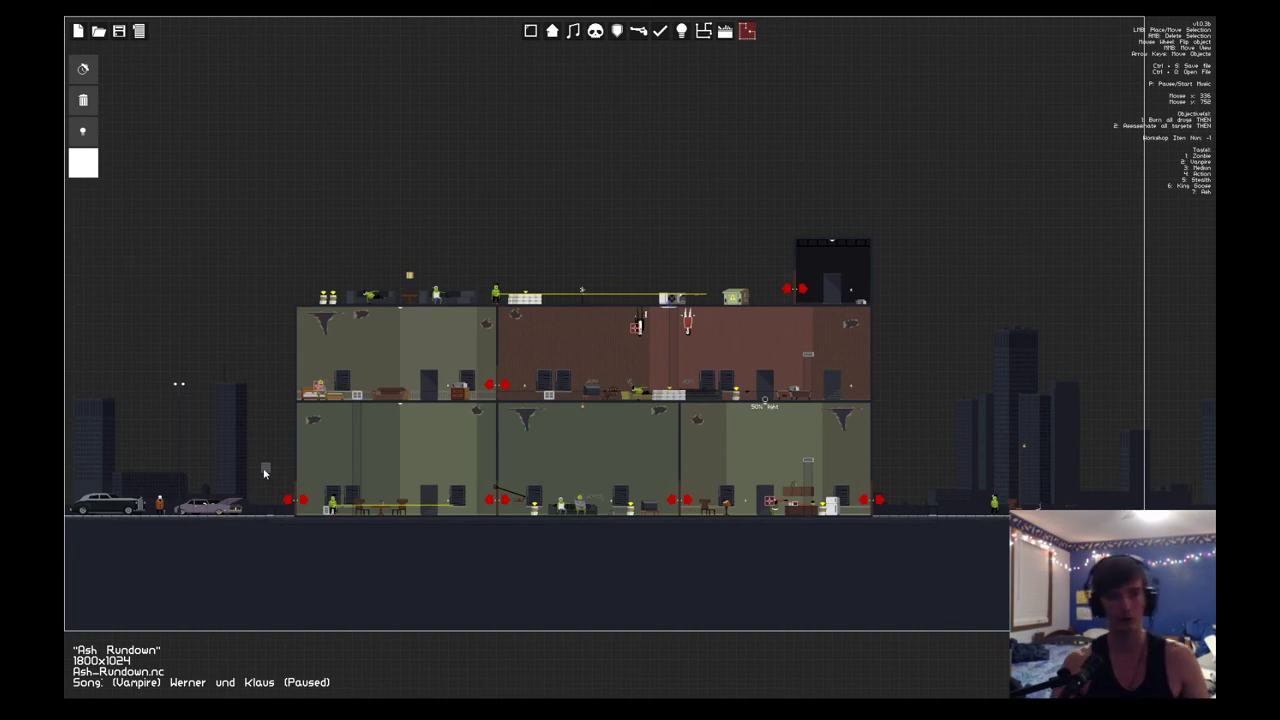
click(264, 472)
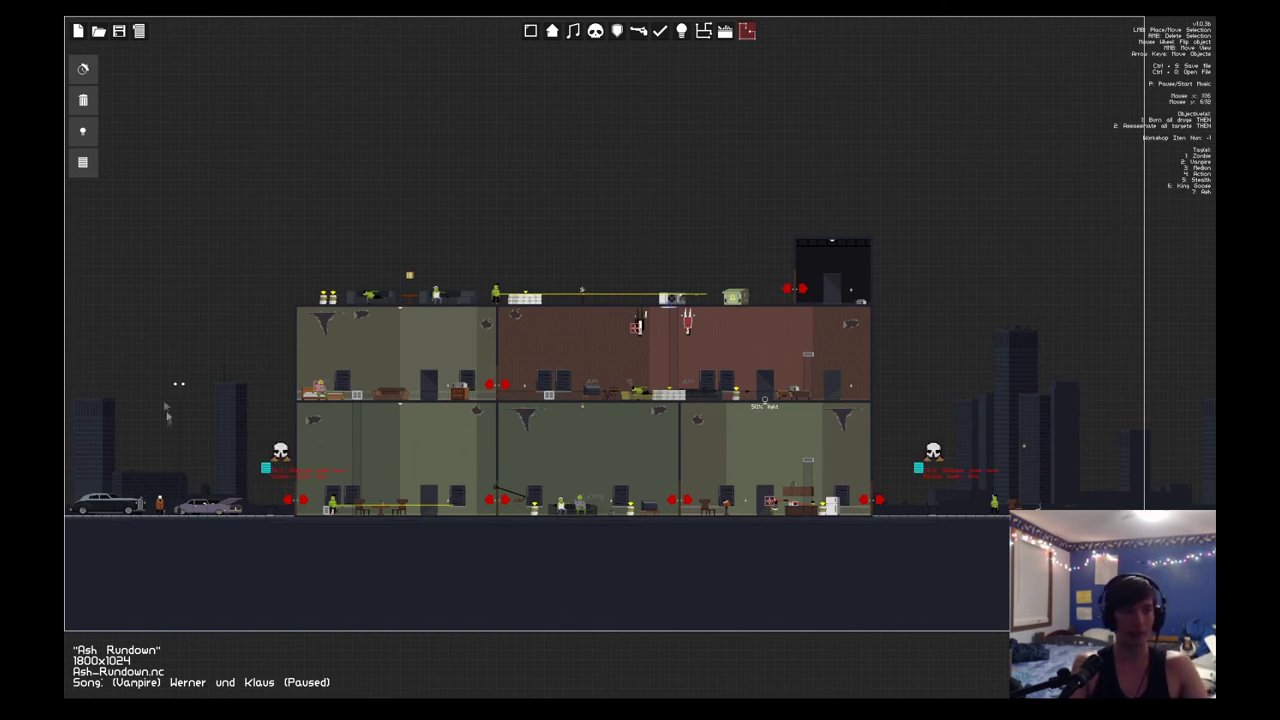
click(747, 31)
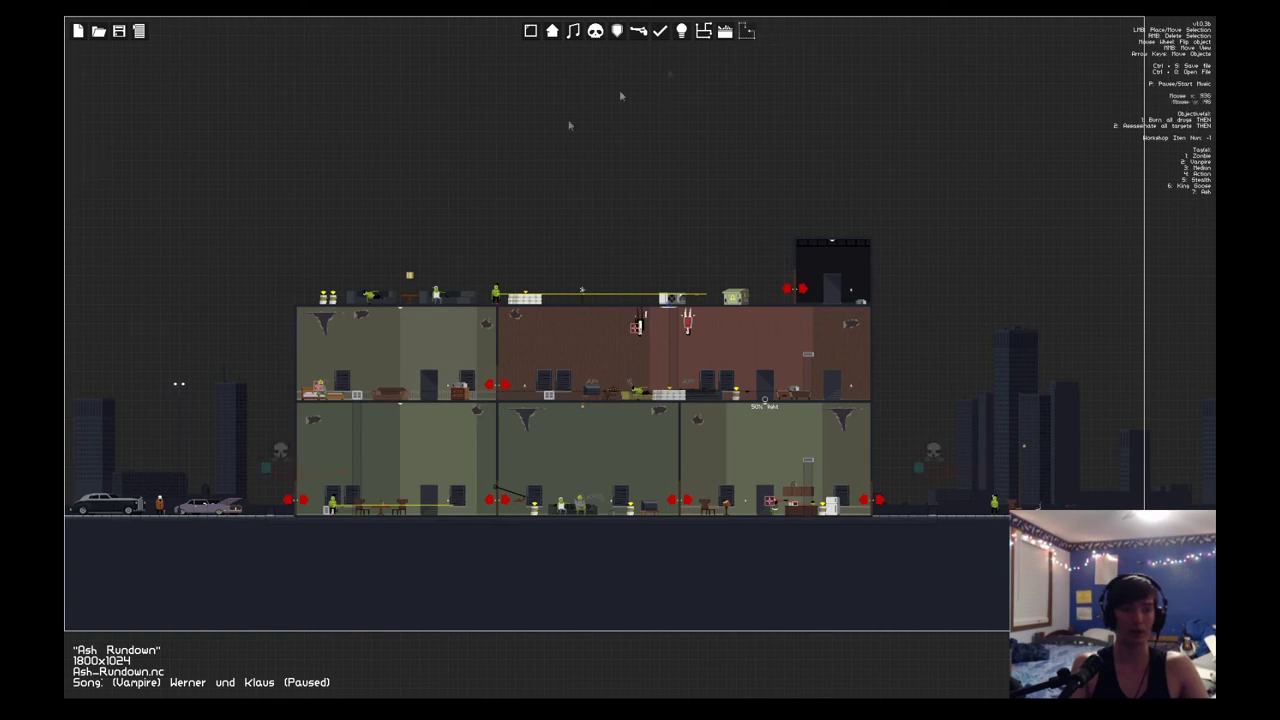
click(747, 31)
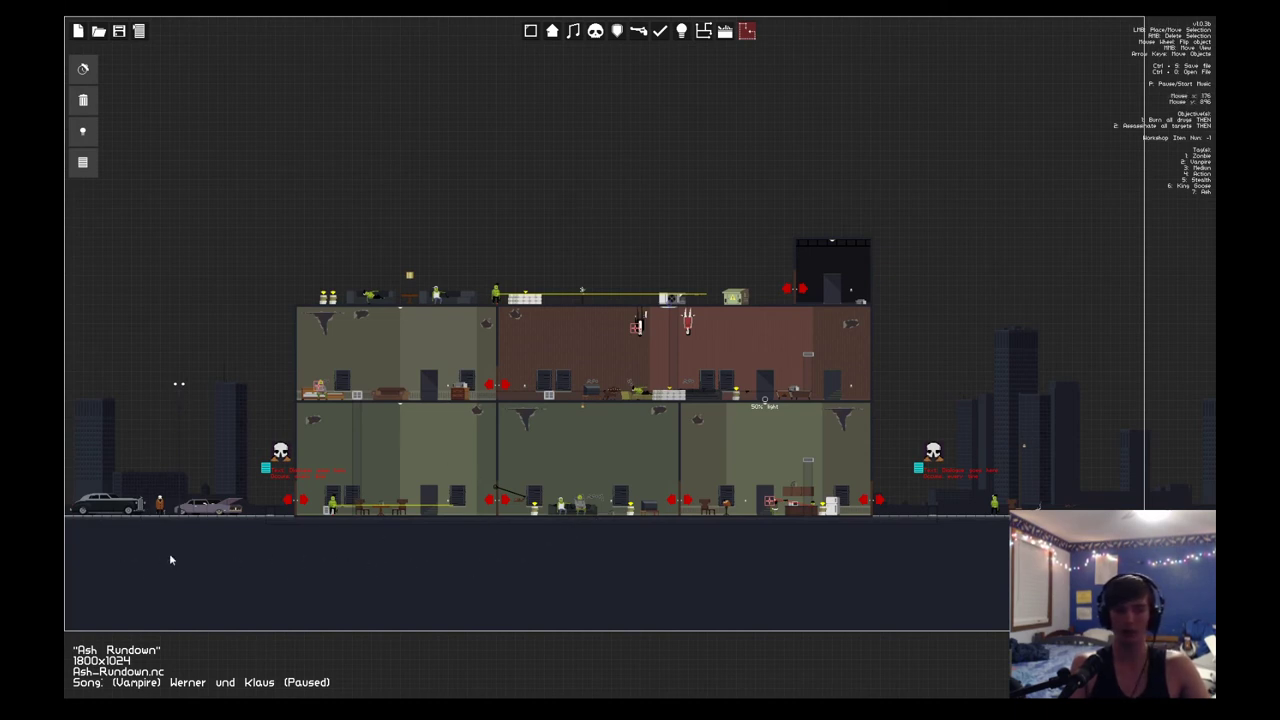
Step: Set the text commands on both sides of the building to occur only the first time
click(266, 468)
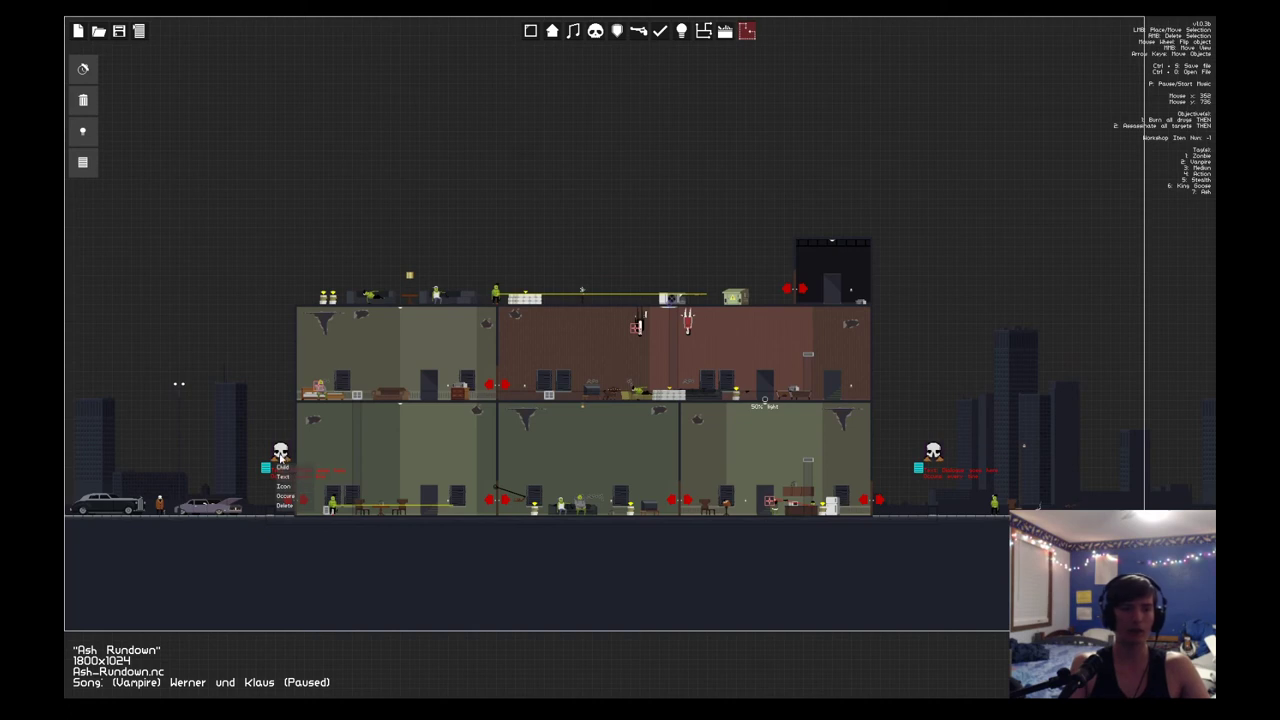
click(295, 488)
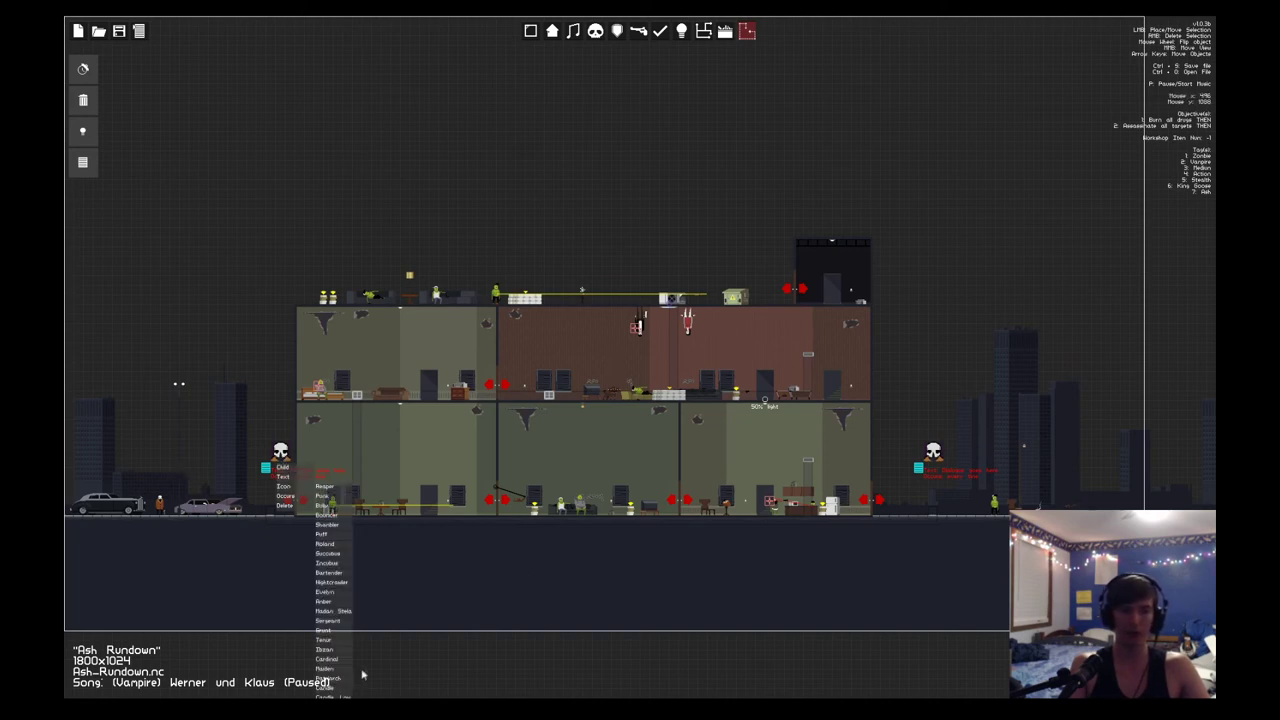
click(215, 417)
click(267, 472)
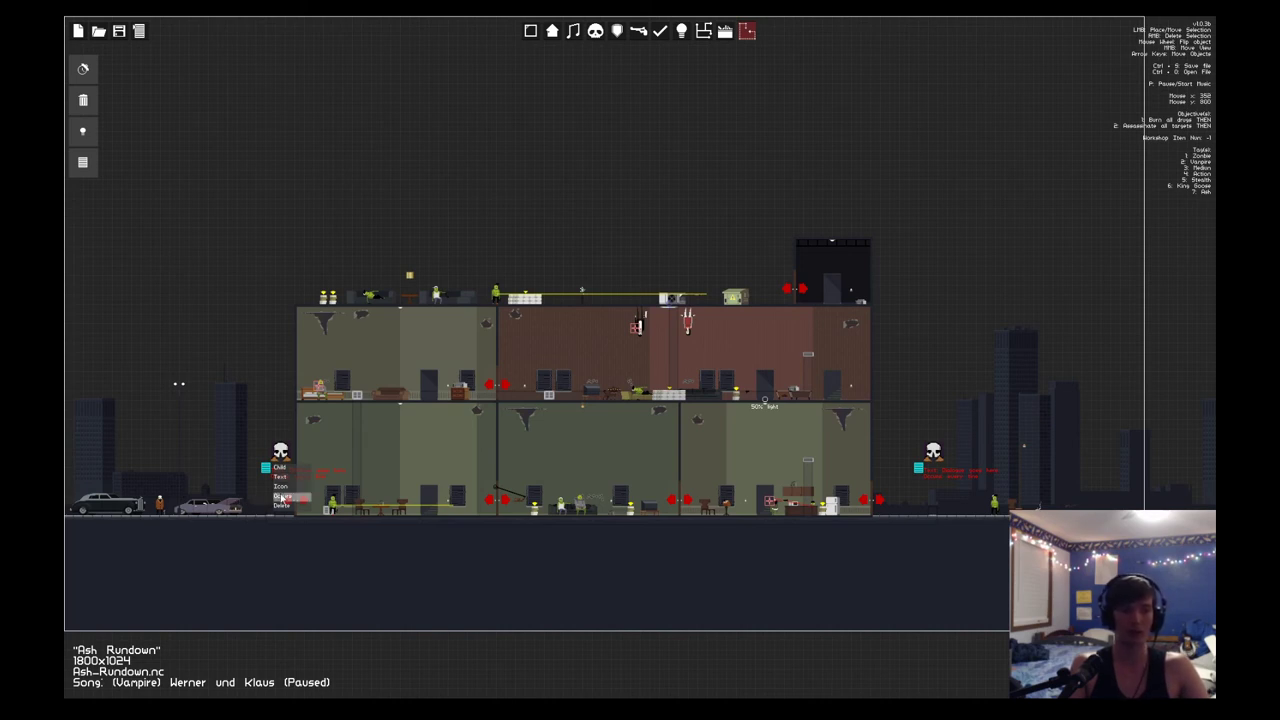
click(283, 497)
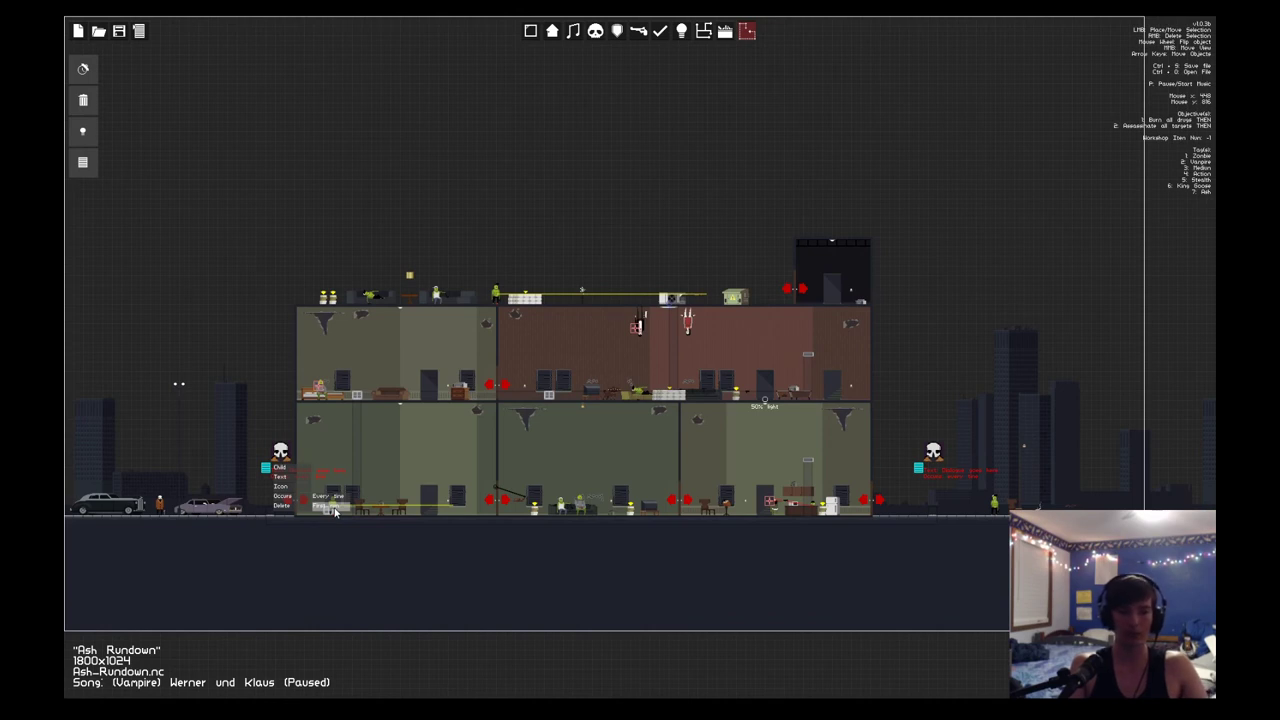
click(333, 508)
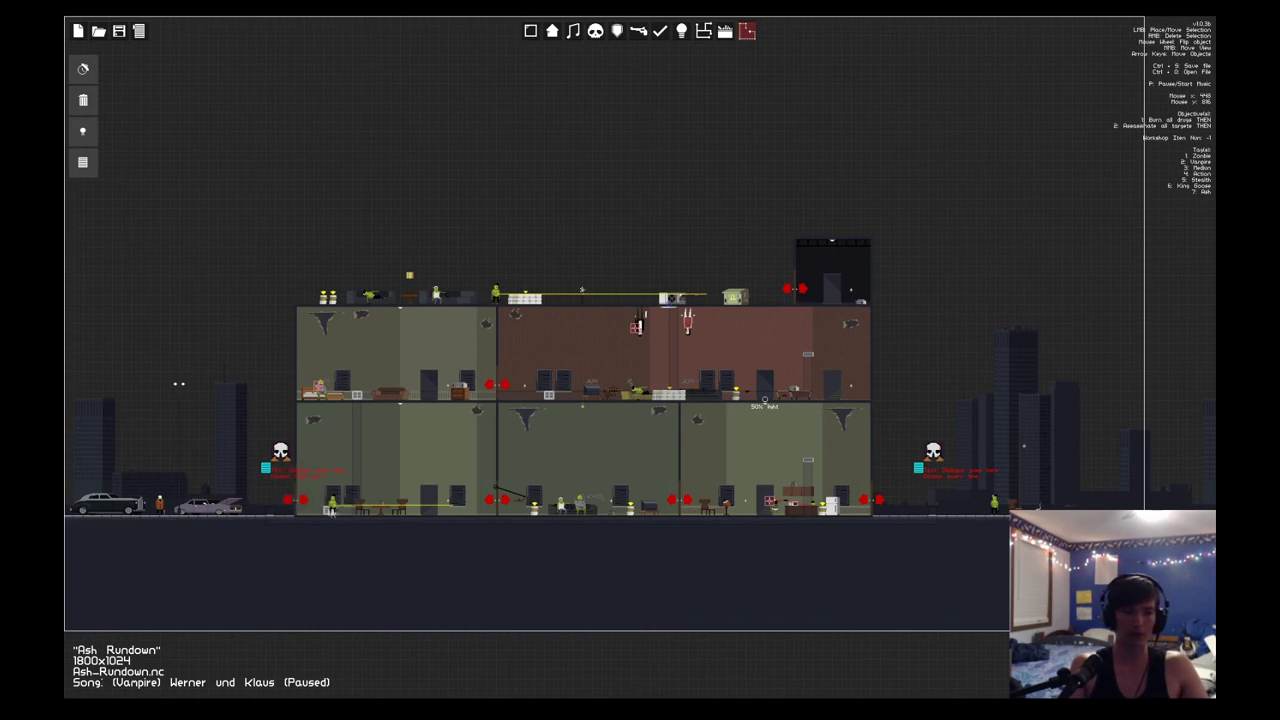
right_click(922, 467)
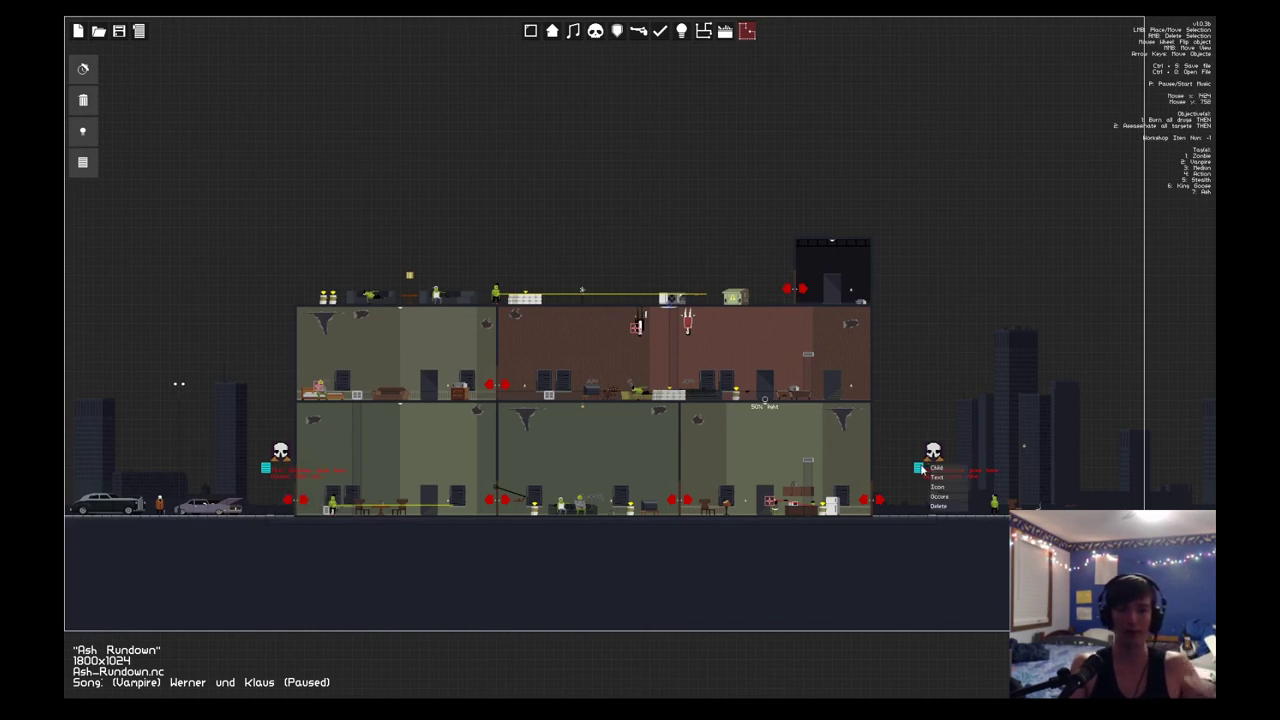
click(975, 508)
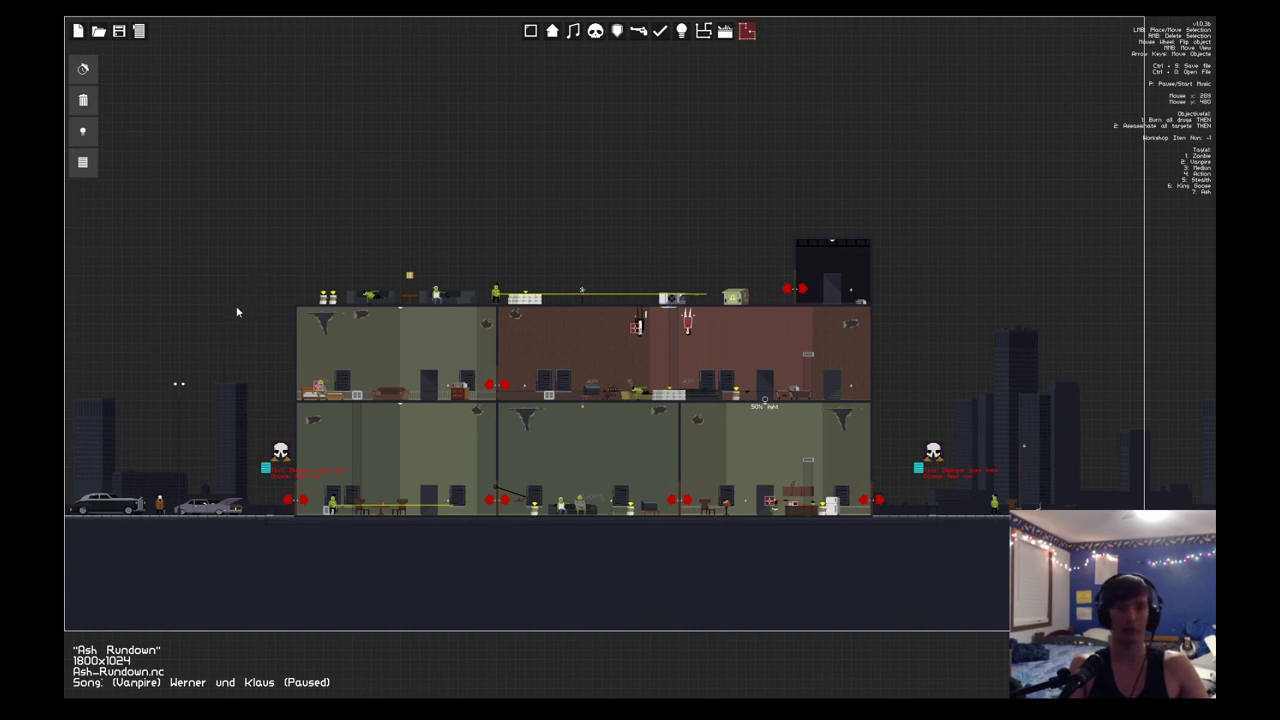
right_click(265, 469)
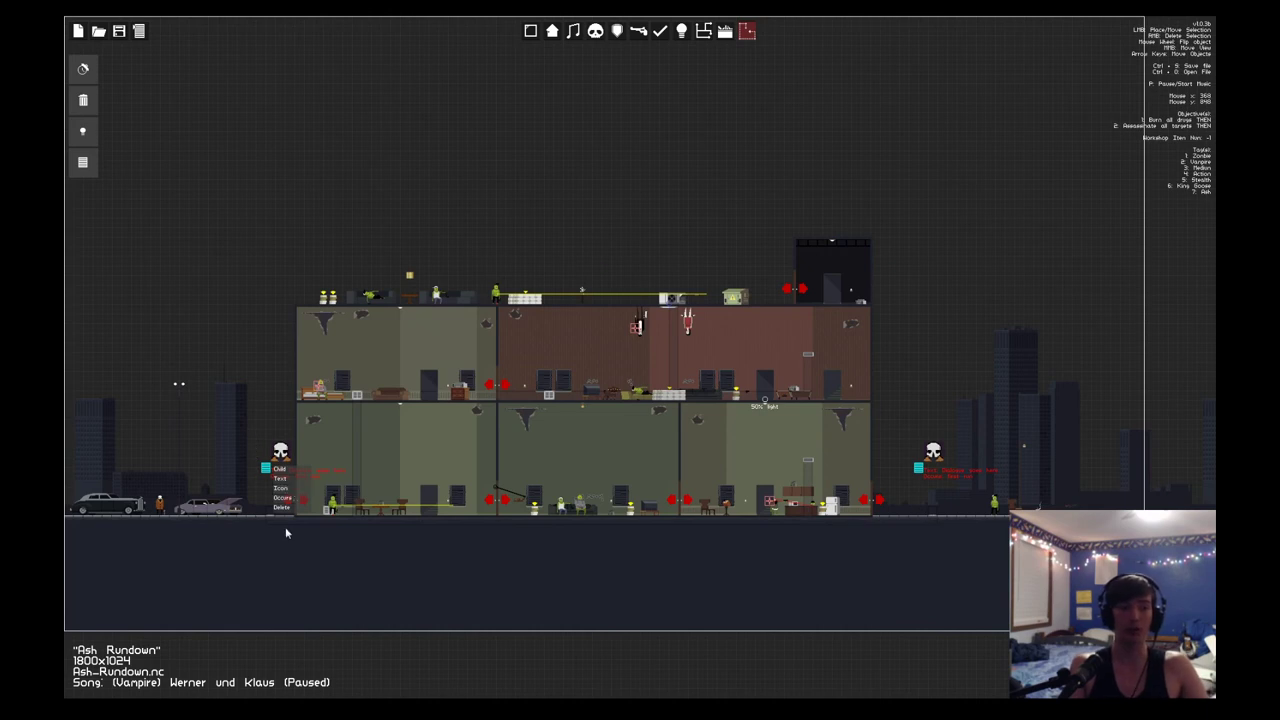
click(242, 482)
right_click(266, 472)
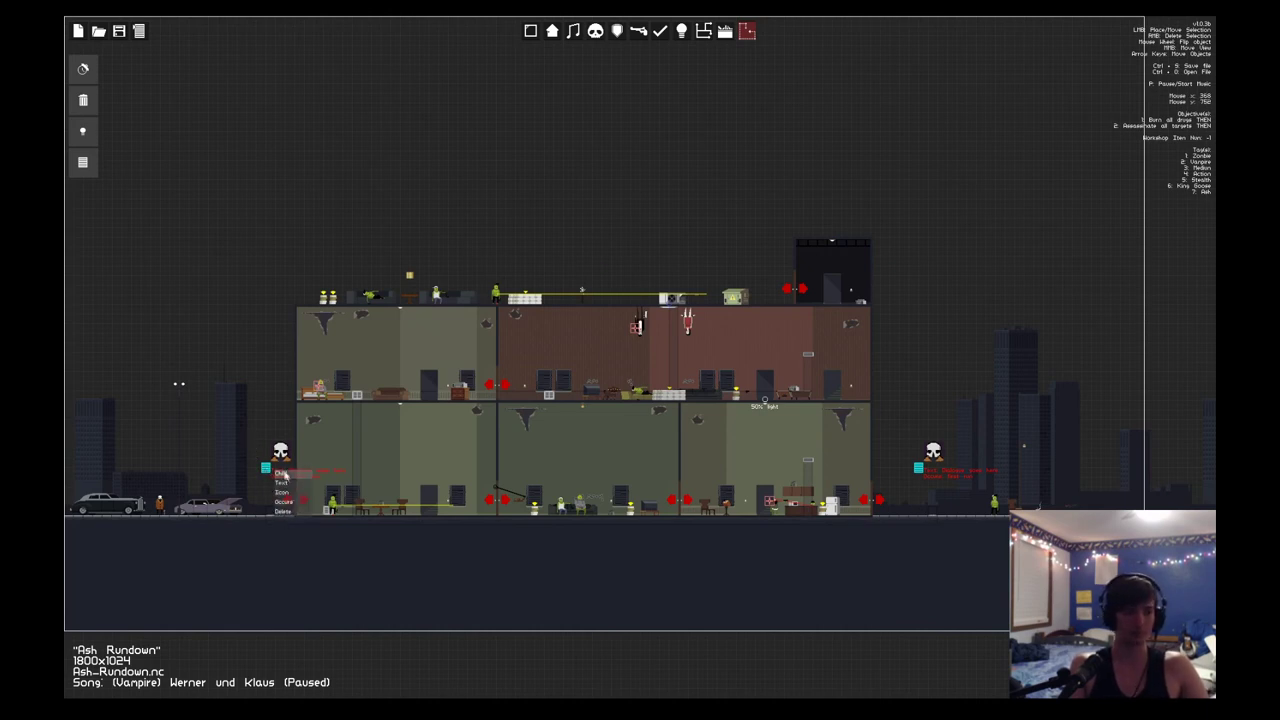
mouse_move(284, 476)
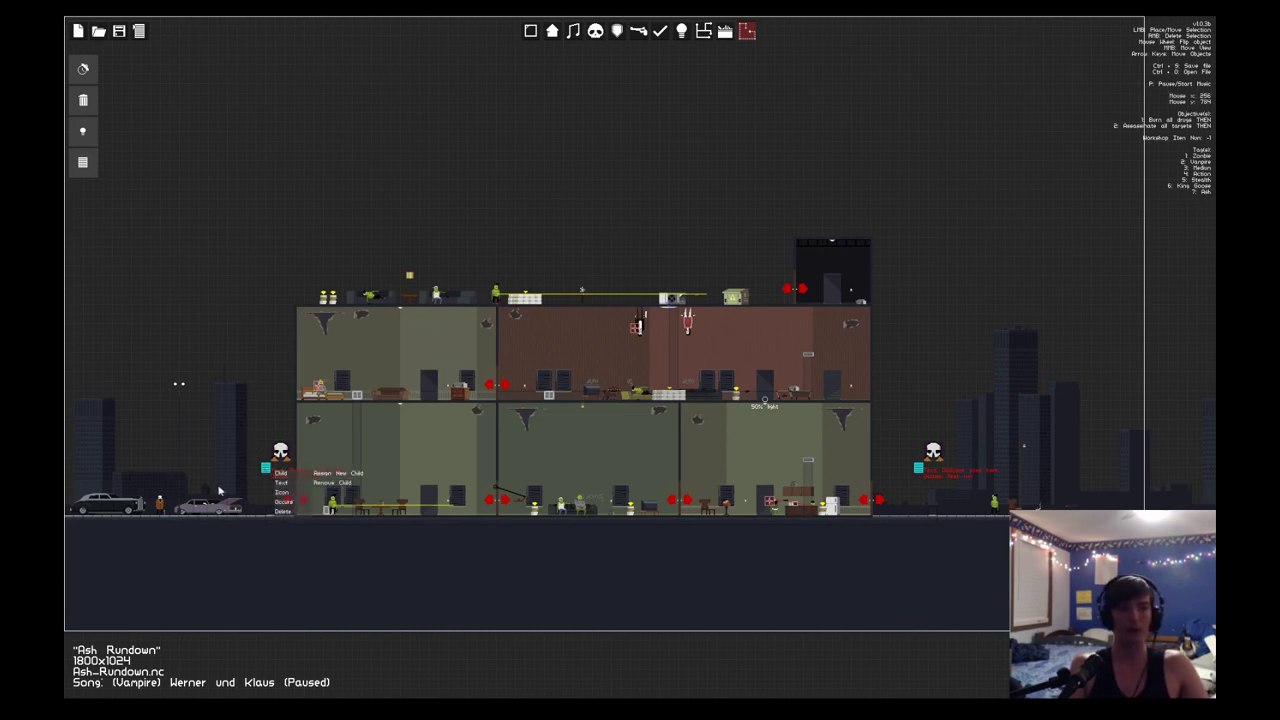
click(236, 461)
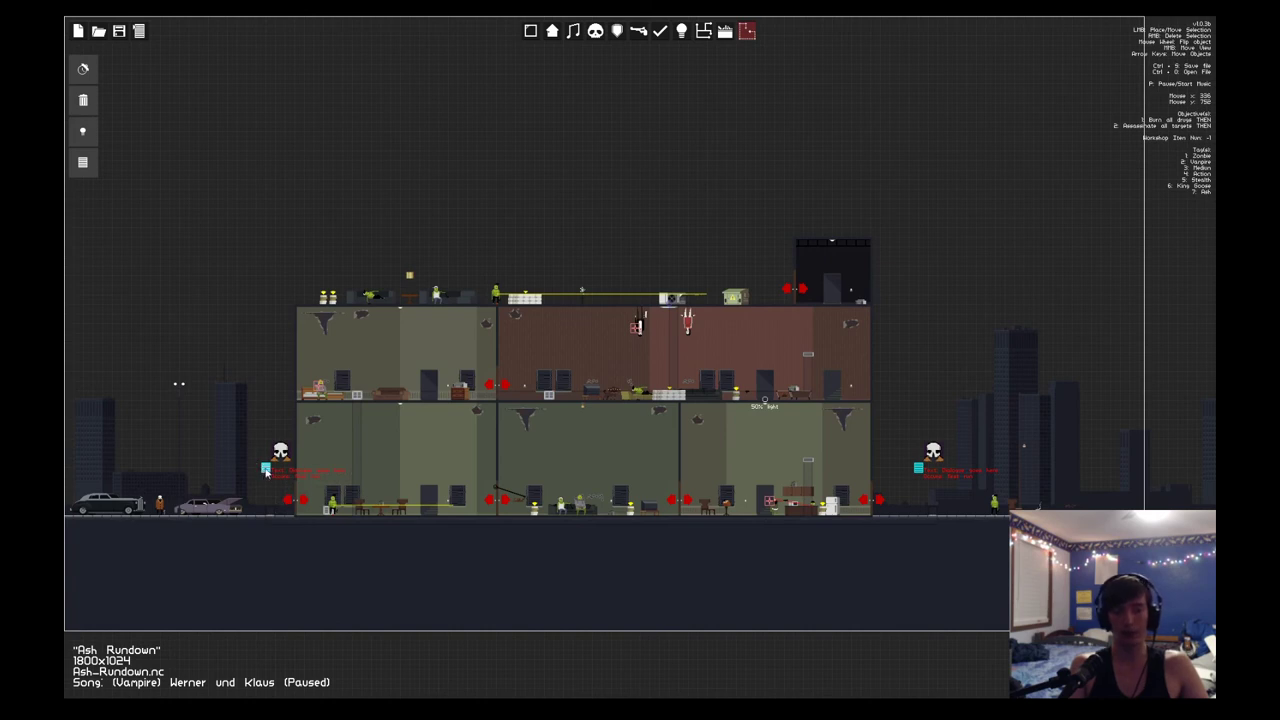
Step: Assign the text command on the building's east side as the child of the one on the west side
right_click(266, 472)
mouse_move(284, 471)
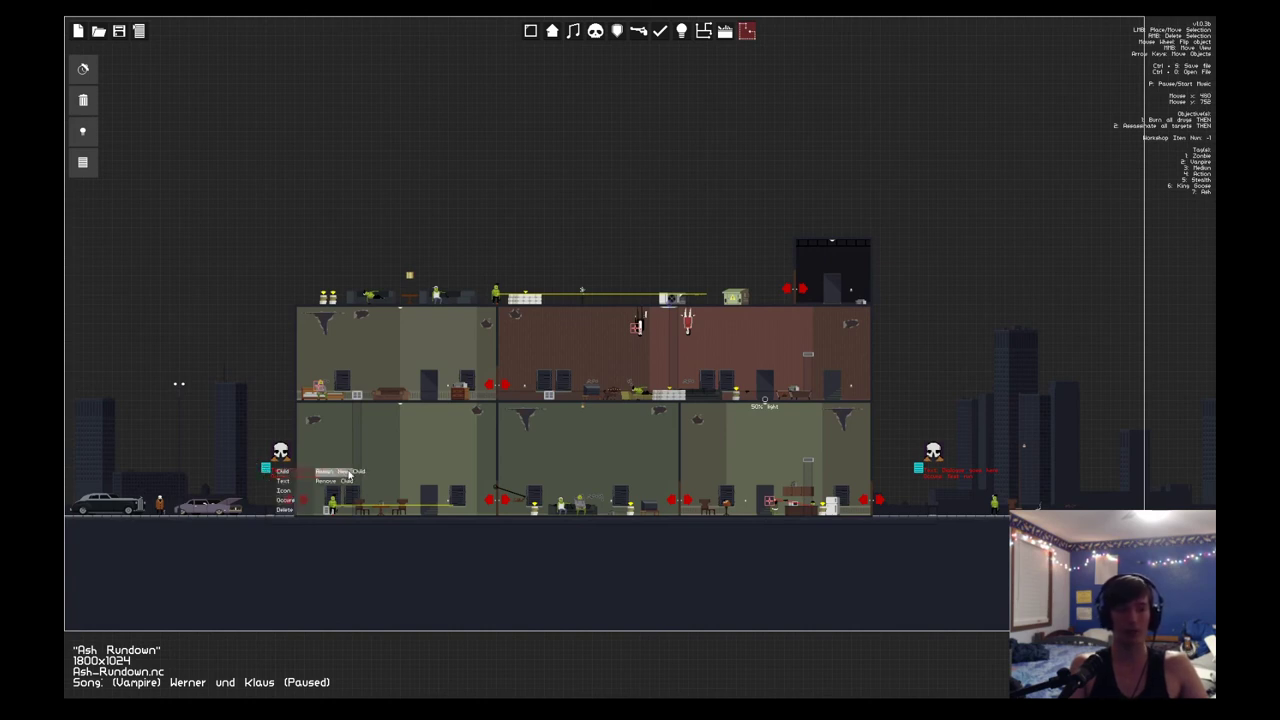
click(348, 473)
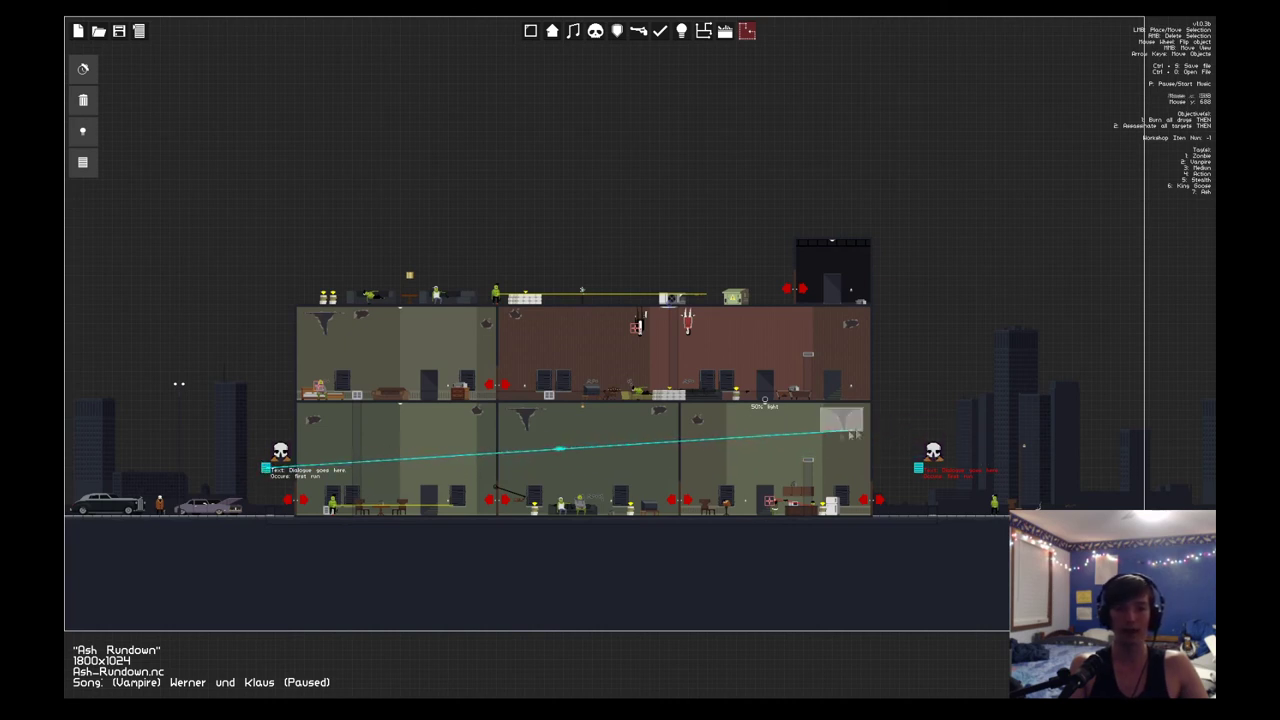
click(918, 469)
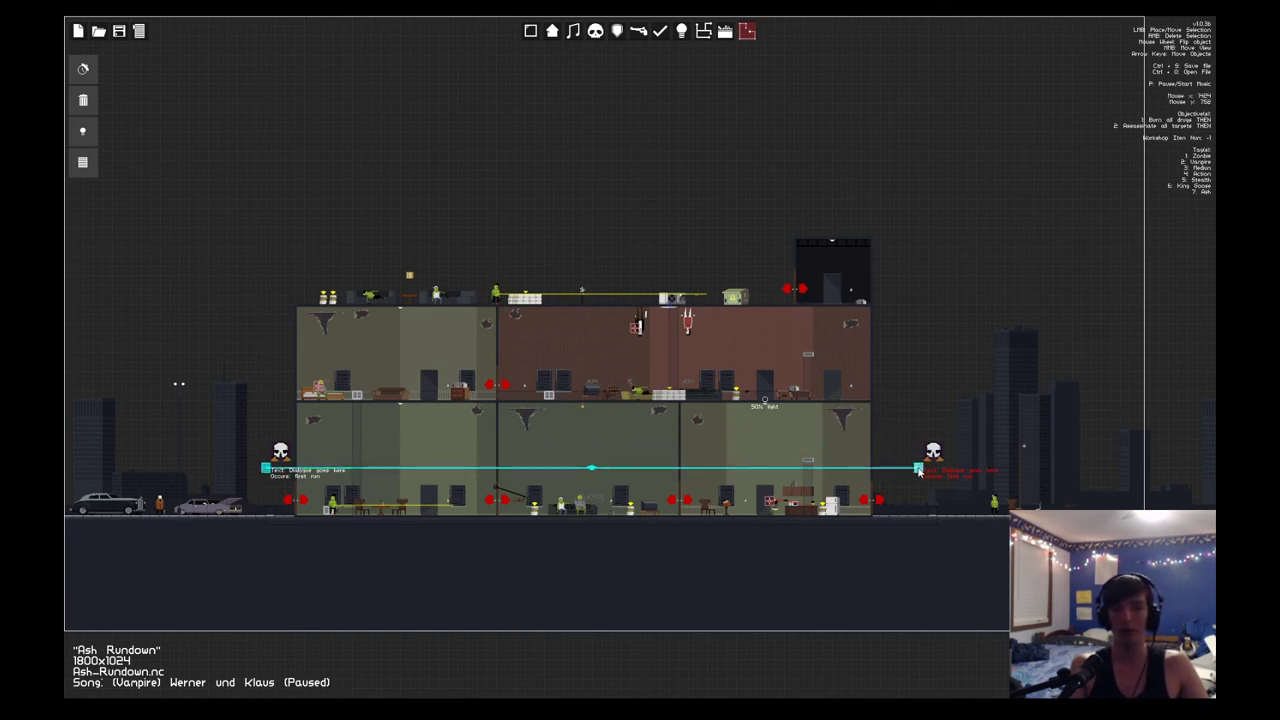
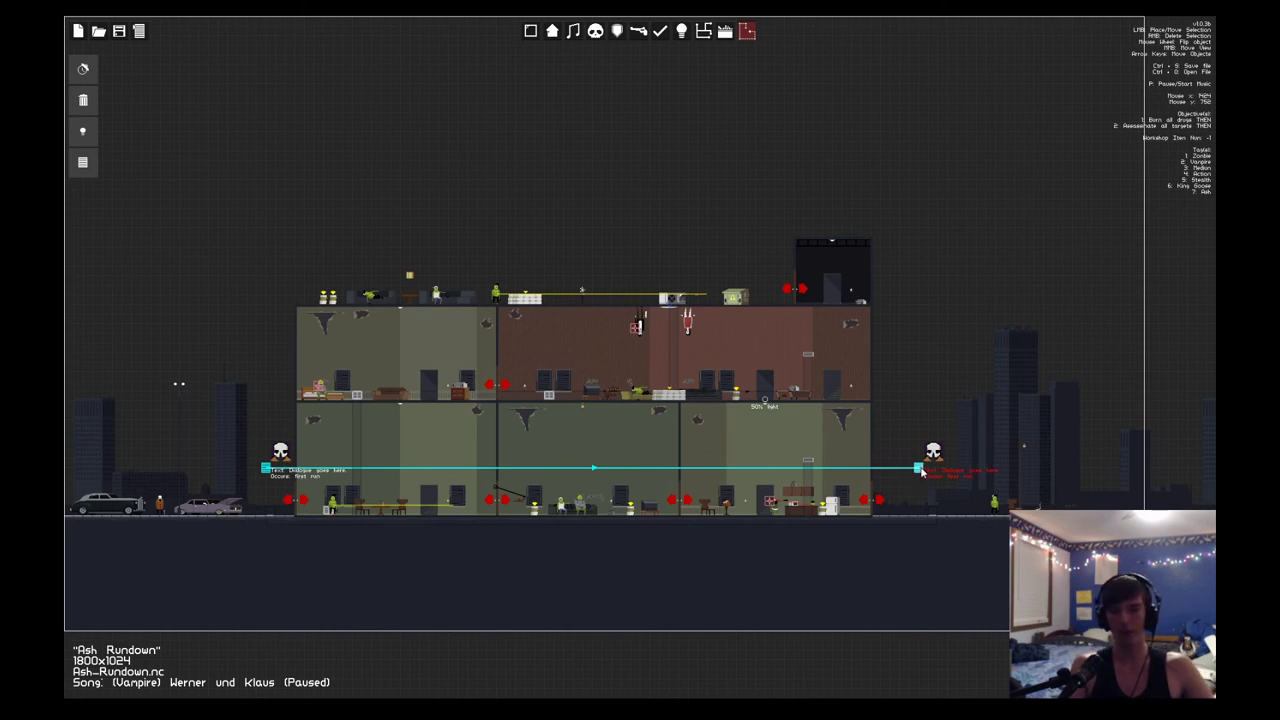
right_click(915, 472)
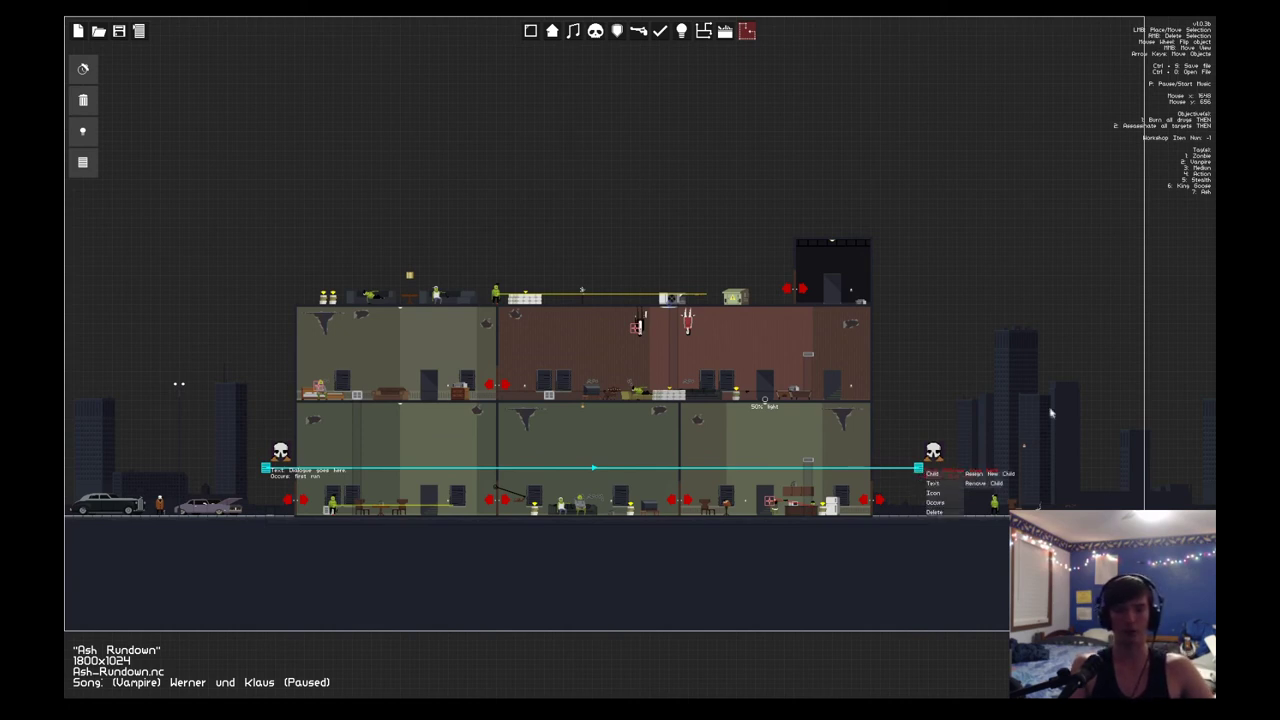
click(1006, 475)
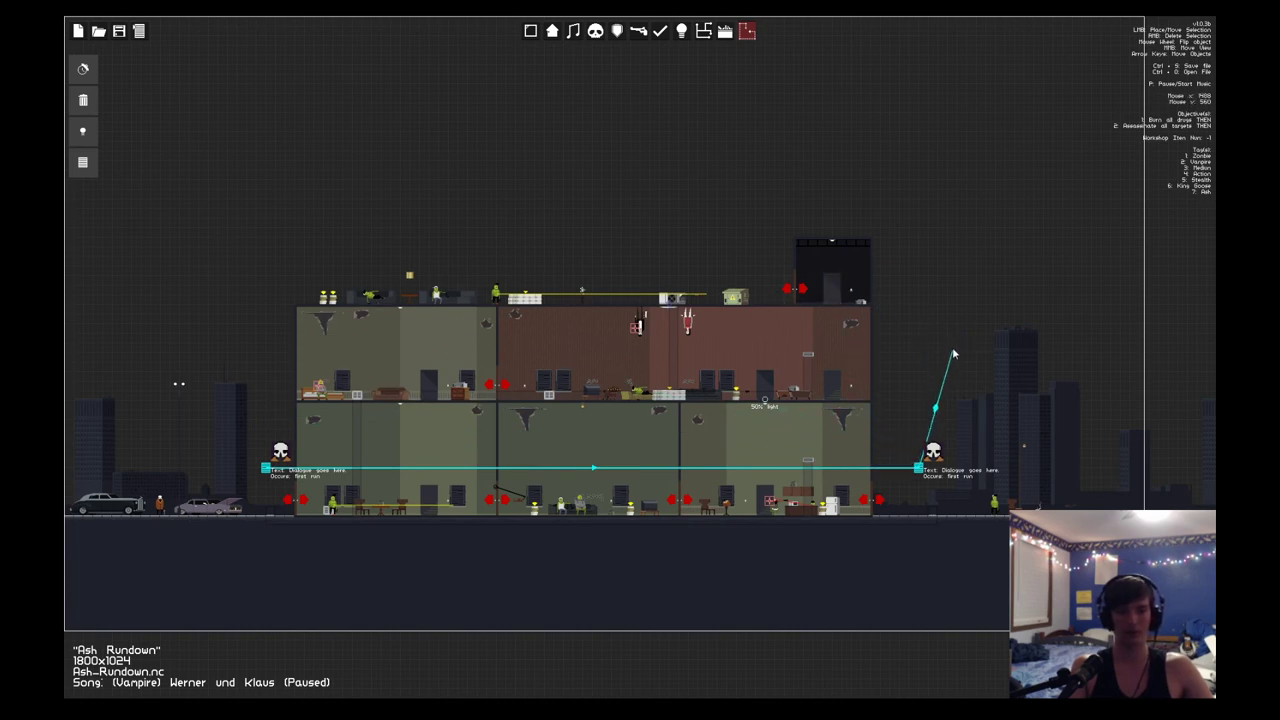
right_click(970, 314)
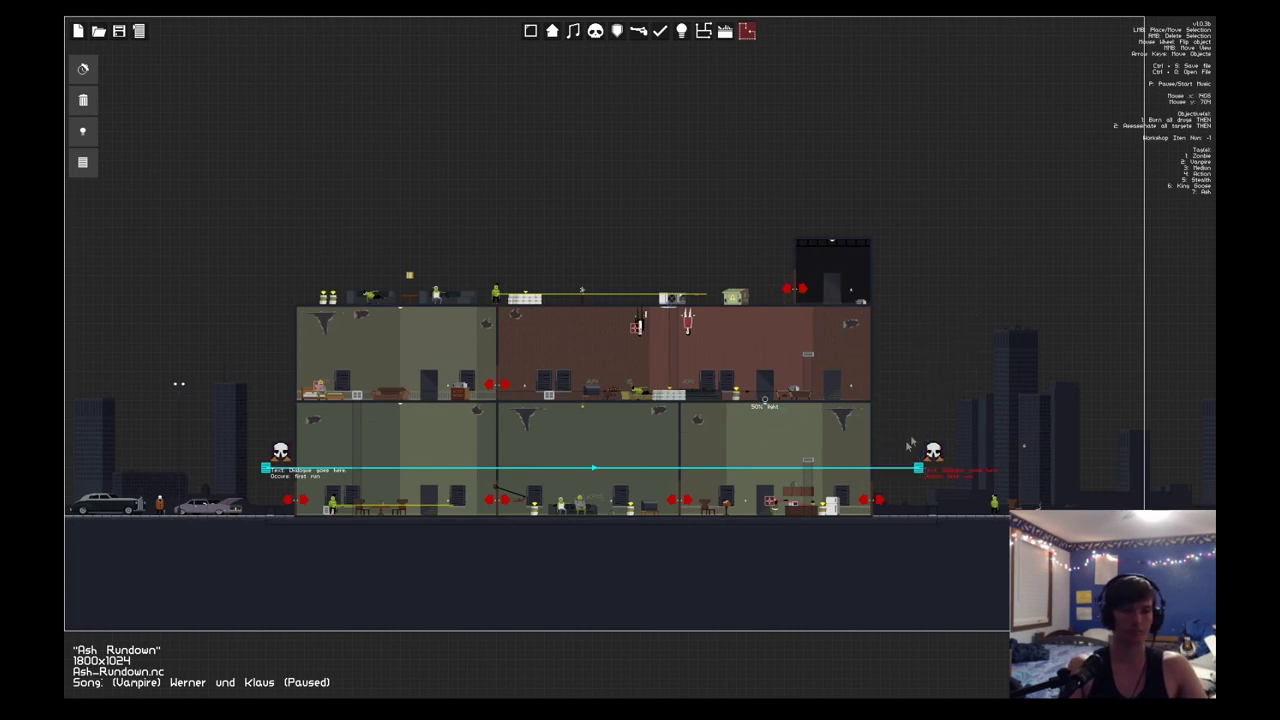
Step: Set the western text command's text to "Another Day, more Ash to burn" and move it above the western half of the roof
right_click(266, 478)
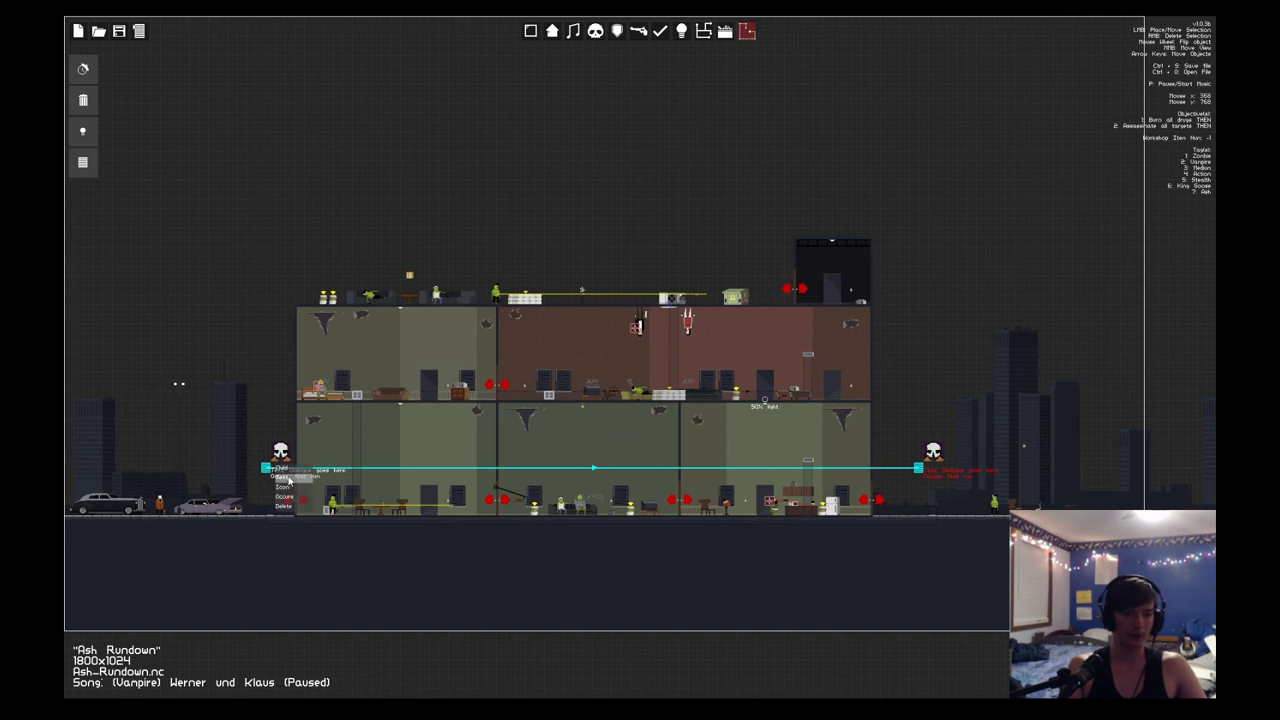
mouse_move(285, 478)
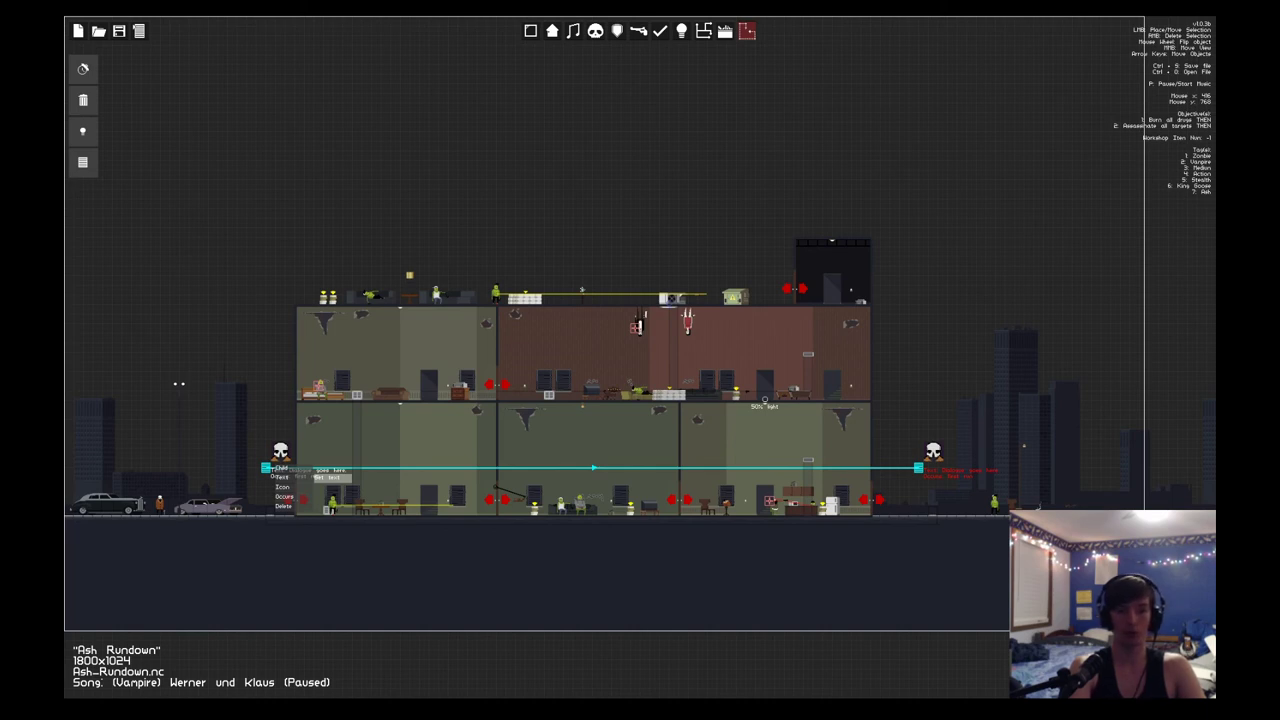
click(695, 384)
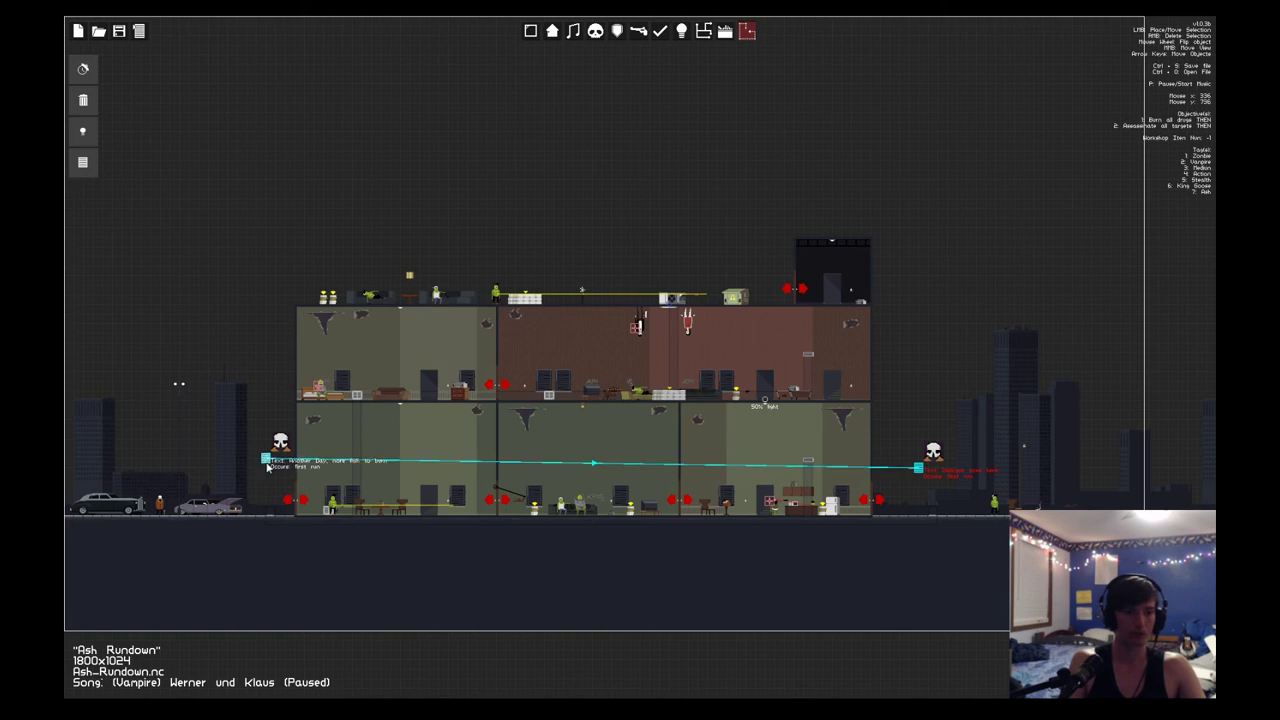
mouse_move(266, 470)
mouse_down()
mouse_move(596, 470)
mouse_move(586, 474)
mouse_up()
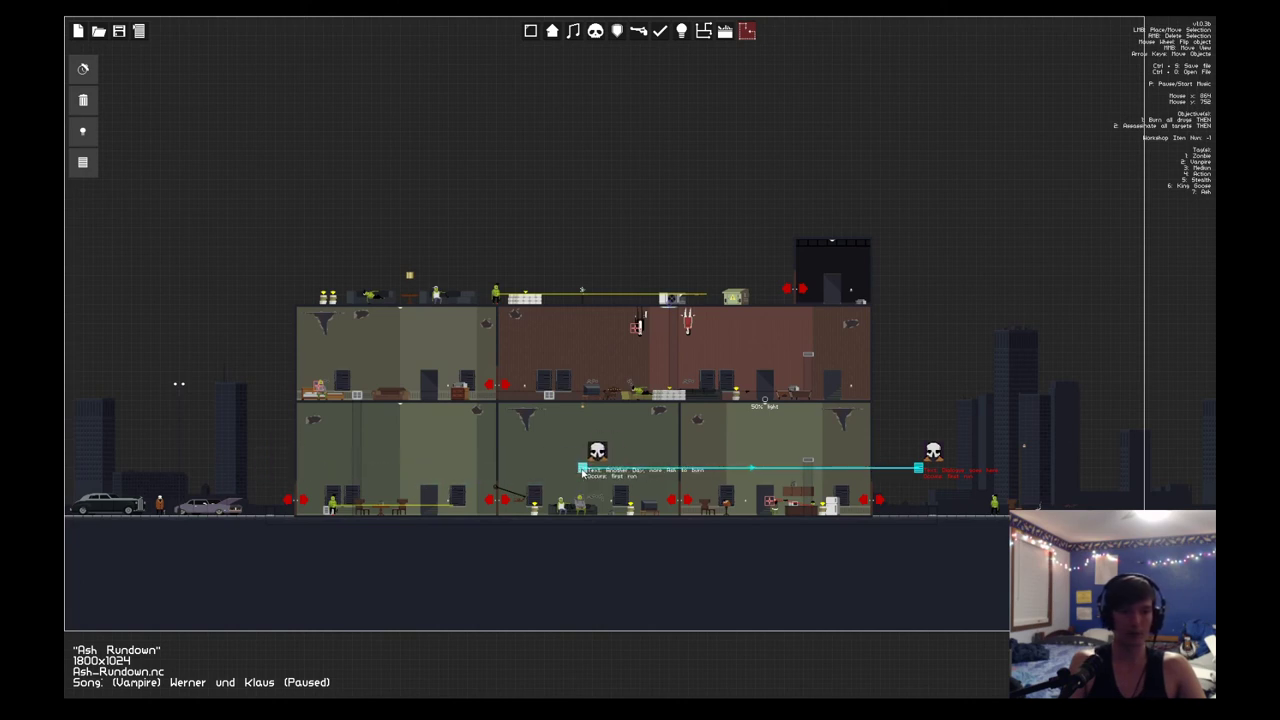
mouse_move(584, 469)
mouse_down()
mouse_move(487, 345)
mouse_move(395, 258)
mouse_move(428, 262)
mouse_up()
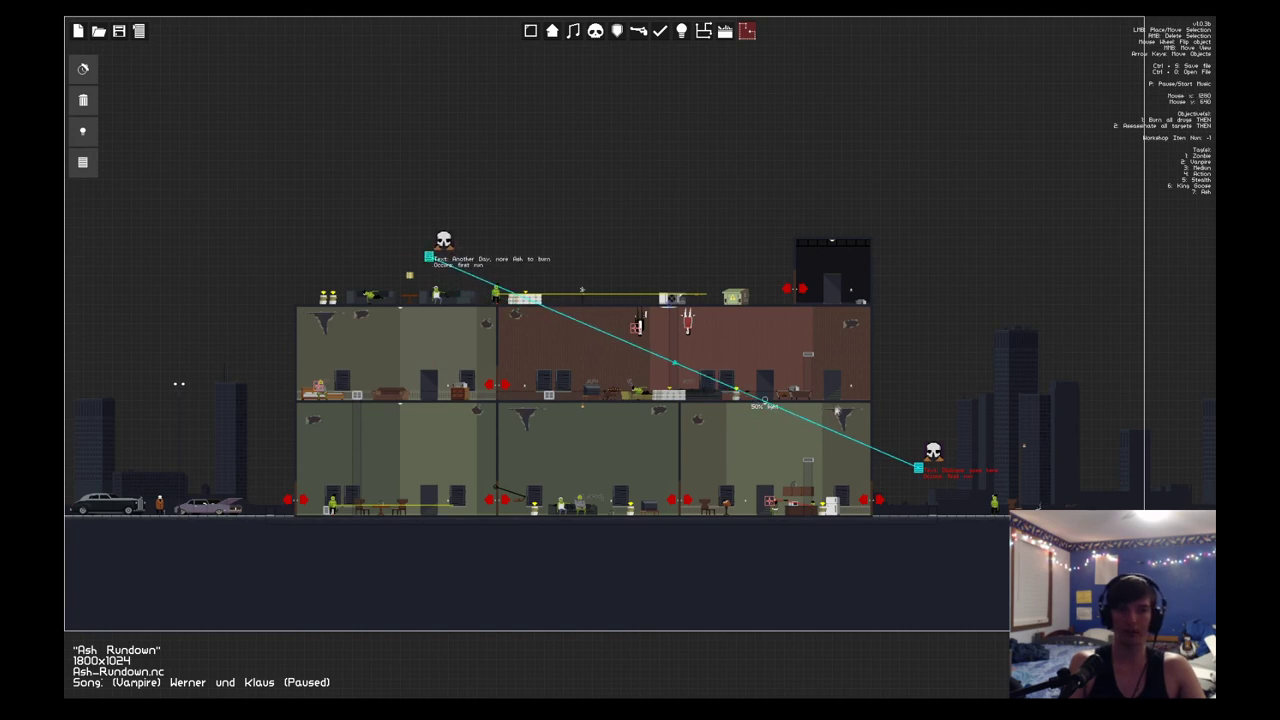
Step: Set the child command's text to "There are also a few targets of interest i need to take care of." and move it into the upper-floor red room
right_click(918, 467)
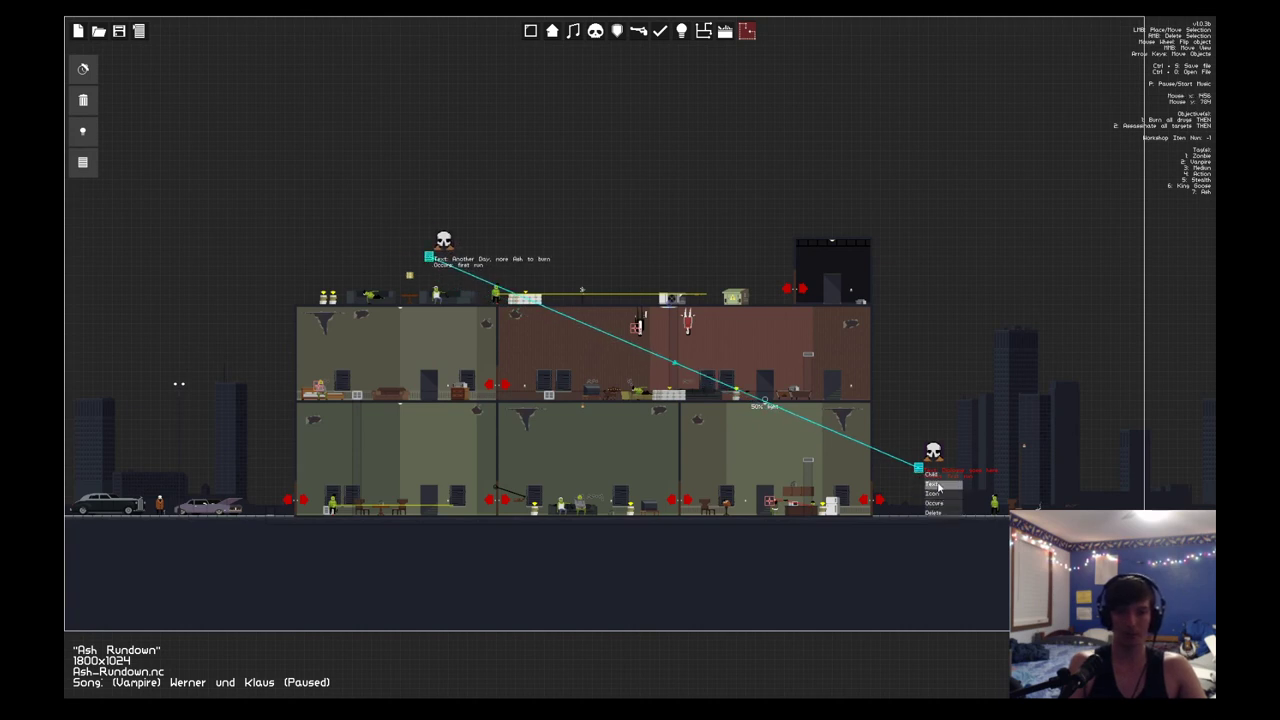
mouse_move(958, 484)
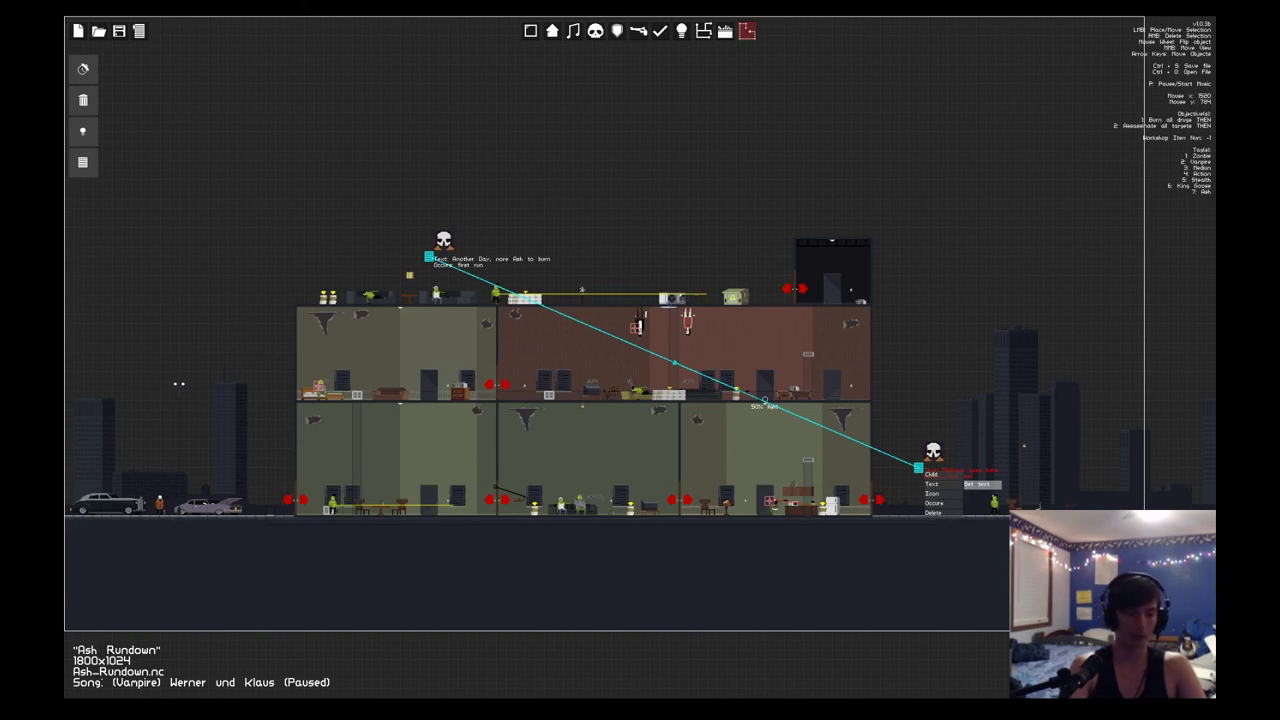
click(712, 384)
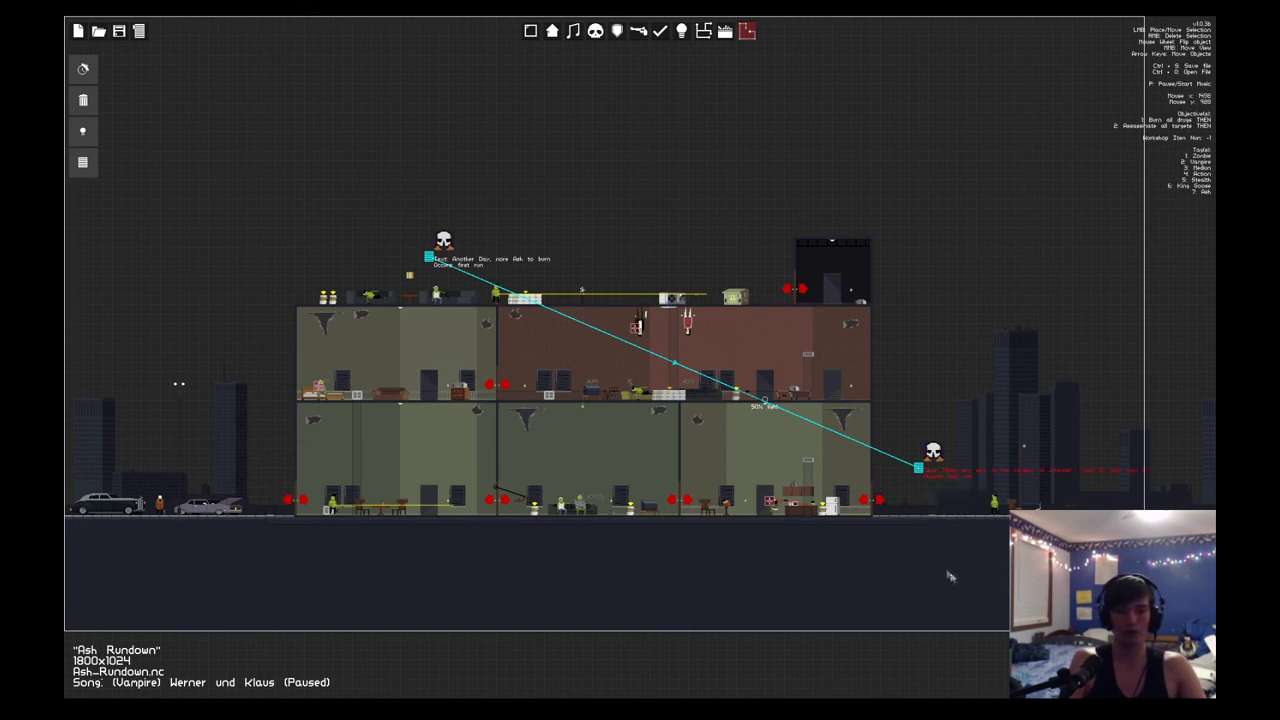
drag(950, 576, 660, 368)
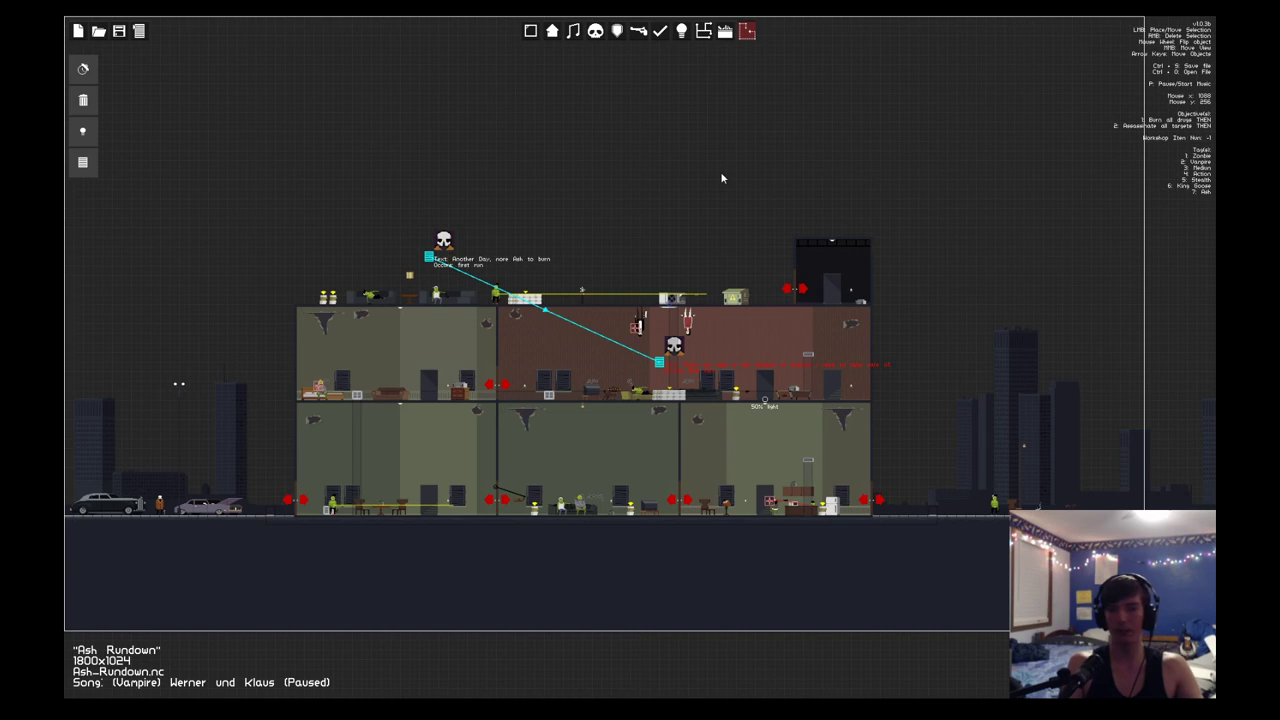
Step: Leave command editing and move the 50% light from the building's interior to outside its east side
click(747, 31)
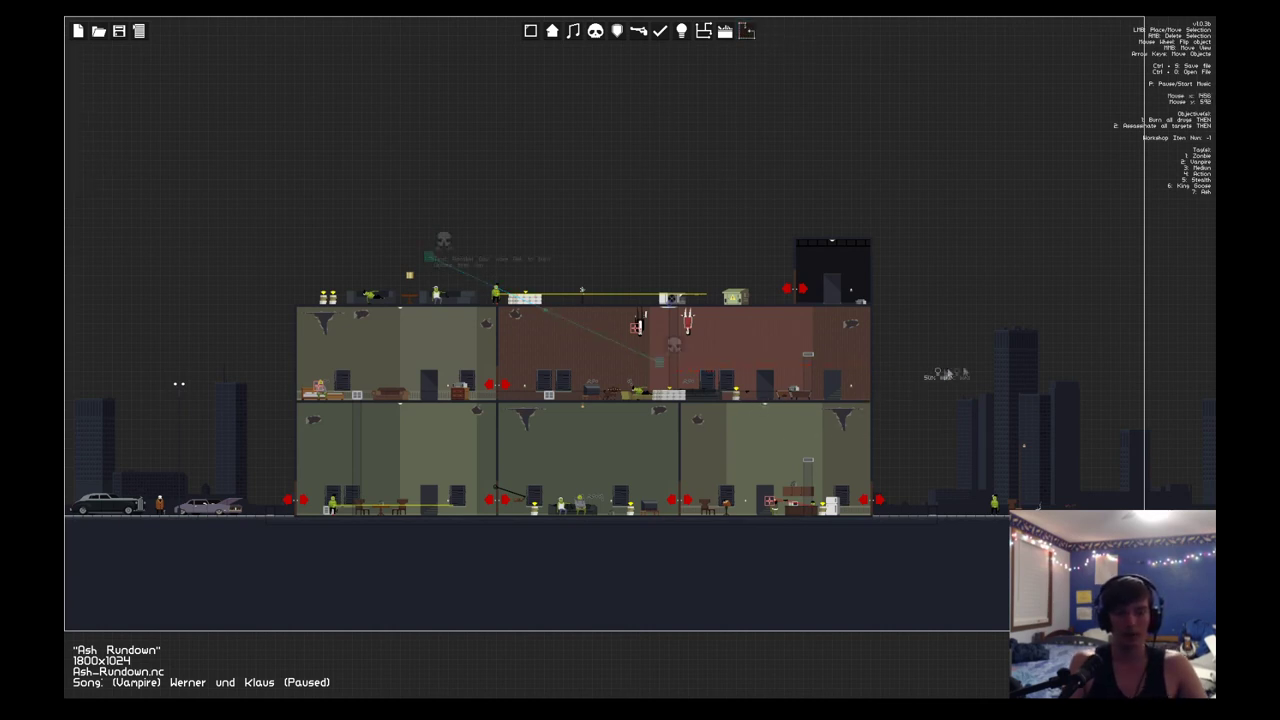
right_click(968, 367)
click(993, 397)
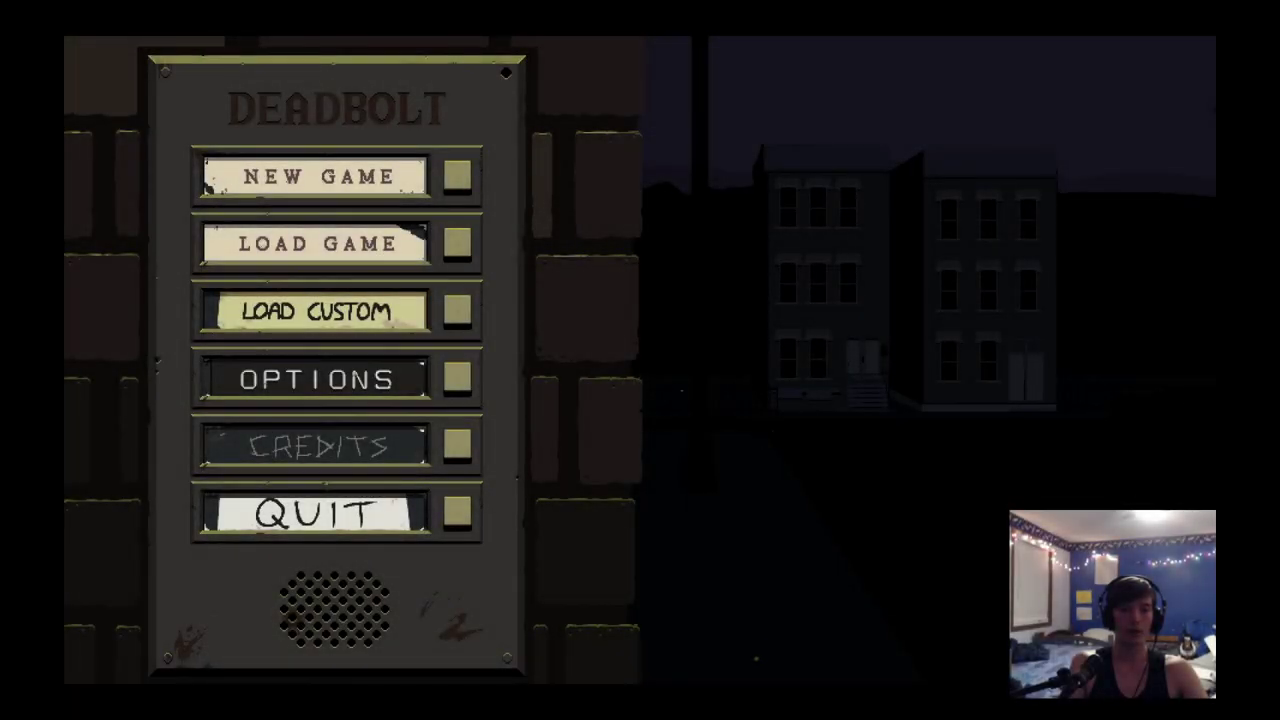
Step: Load the custom map Ash Rundown in DEADBOLT and advance through both opening dialogue lines
click(445, 323)
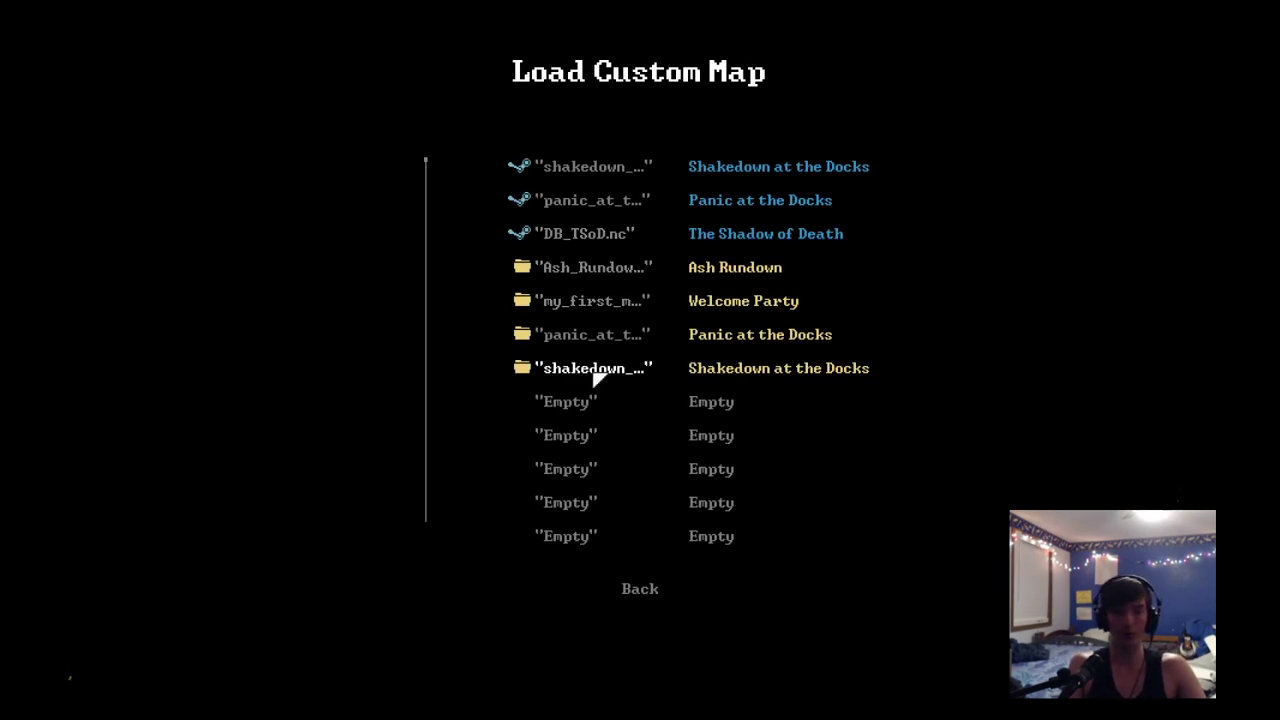
click(606, 270)
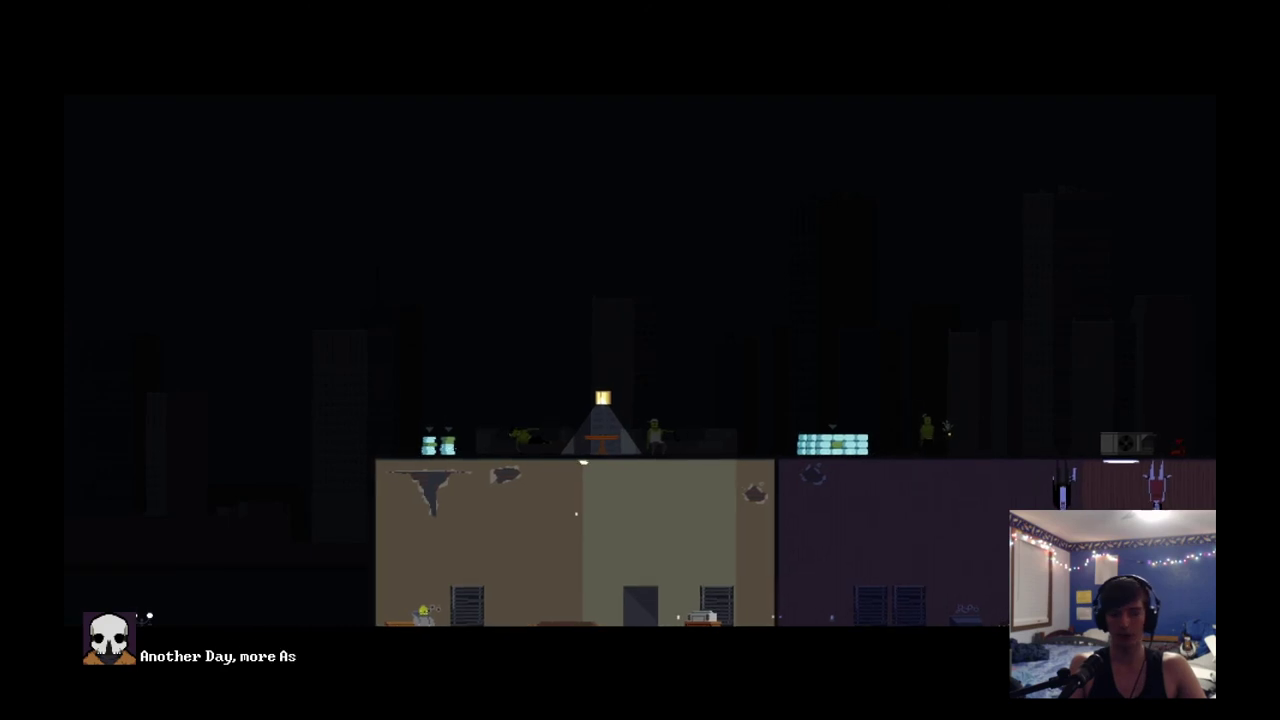
key(Return)
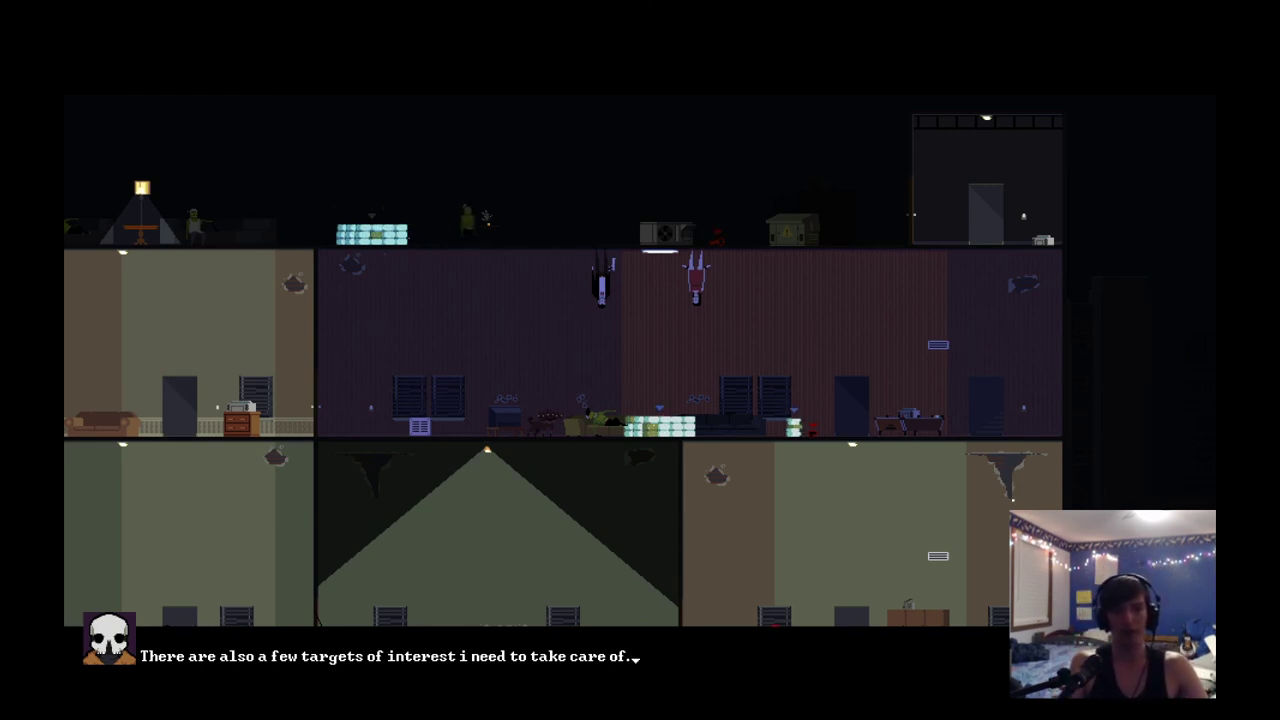
click(1004, 495)
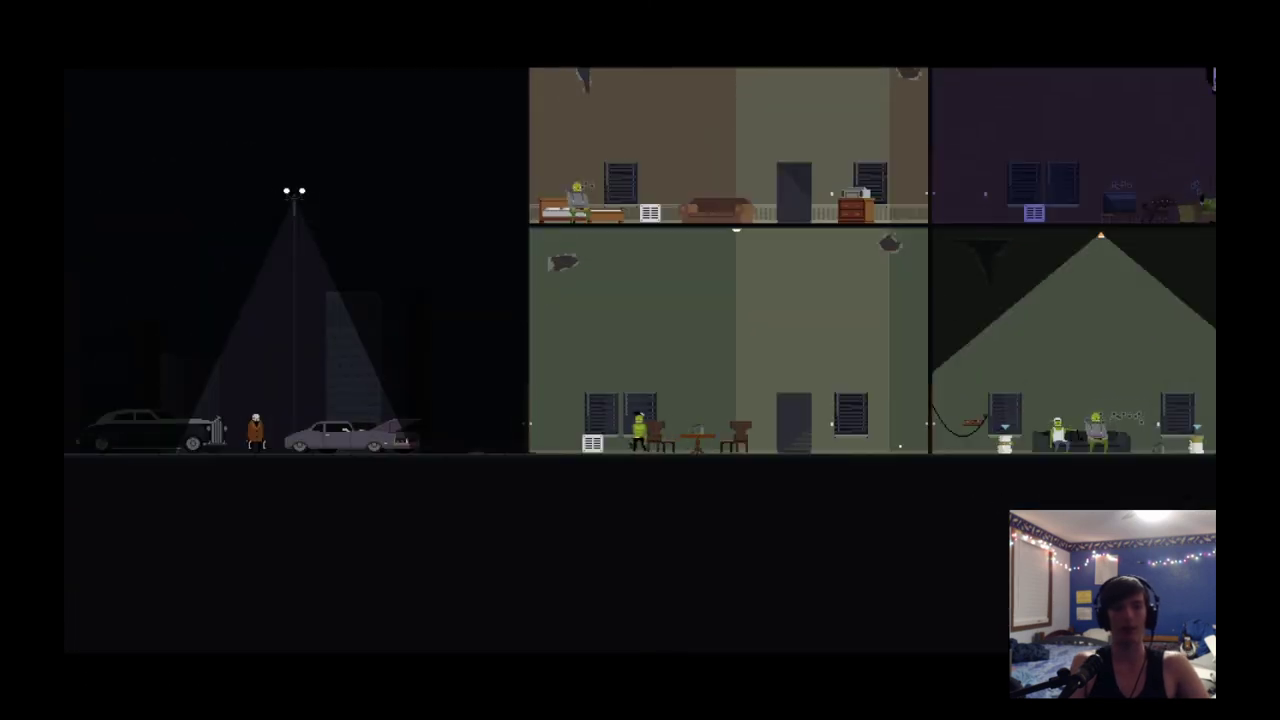
Step: Enter the building from the street, shoot the zombie in the first ground-floor room, and cross to the interior door
key(d)
key(d)
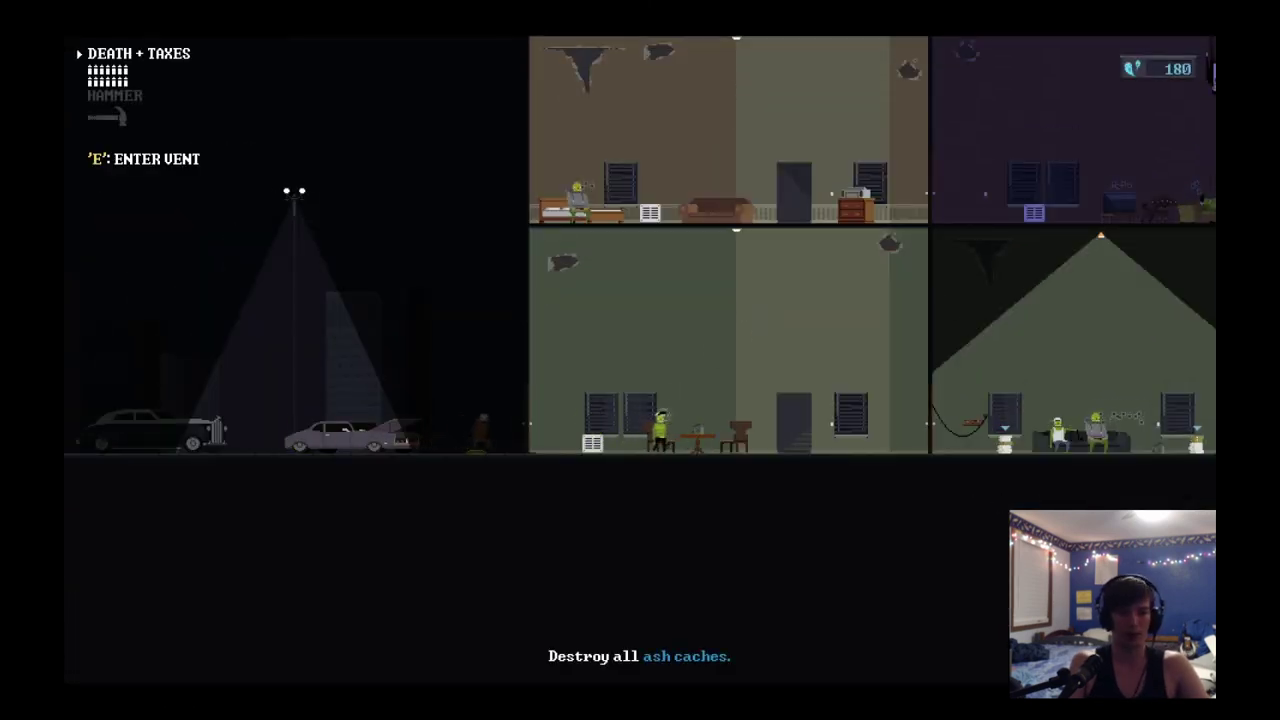
click(746, 418)
key(d)
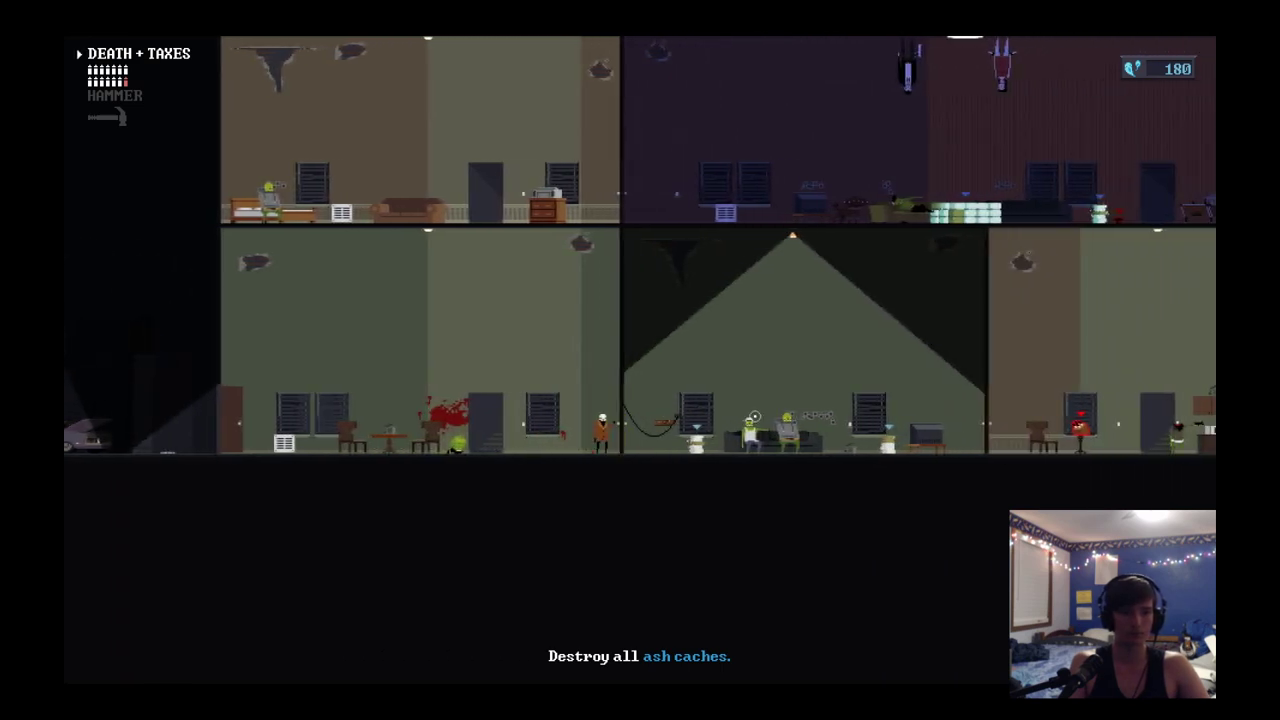
Step: From cover in the darkened first room, shoot the zombie coming through the interior door
key(e)
key(a)
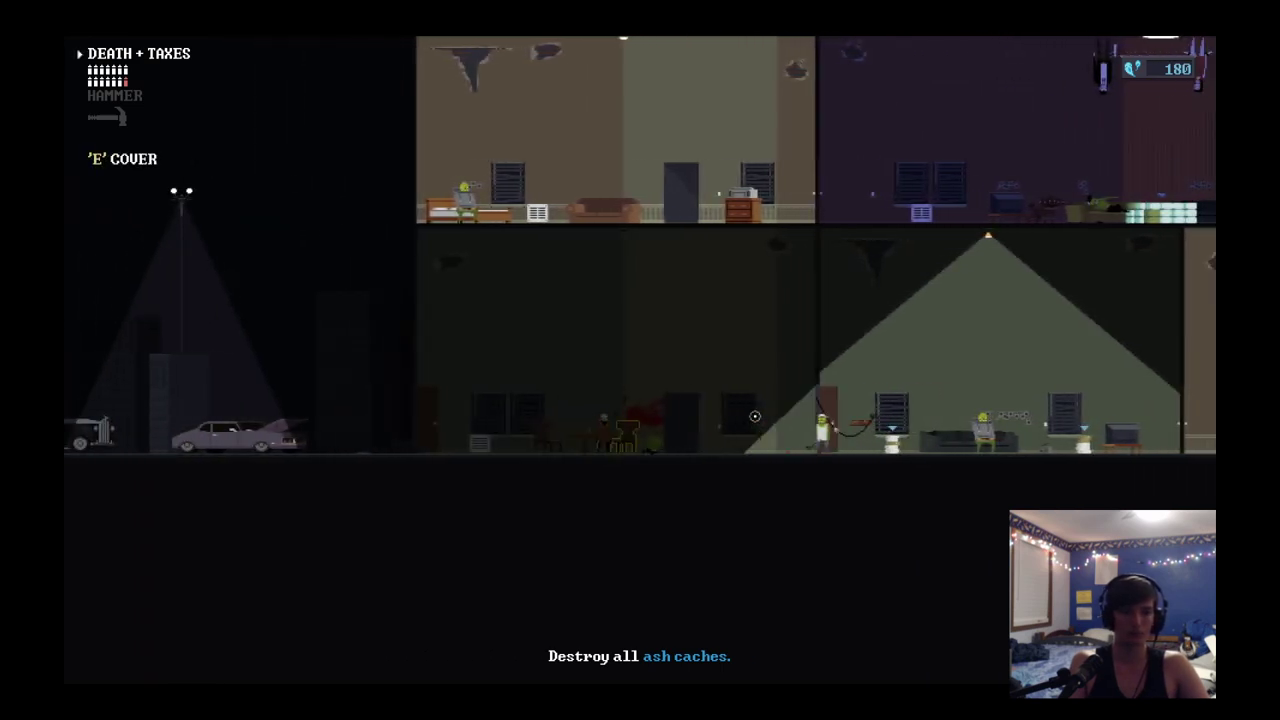
key(e)
click(783, 445)
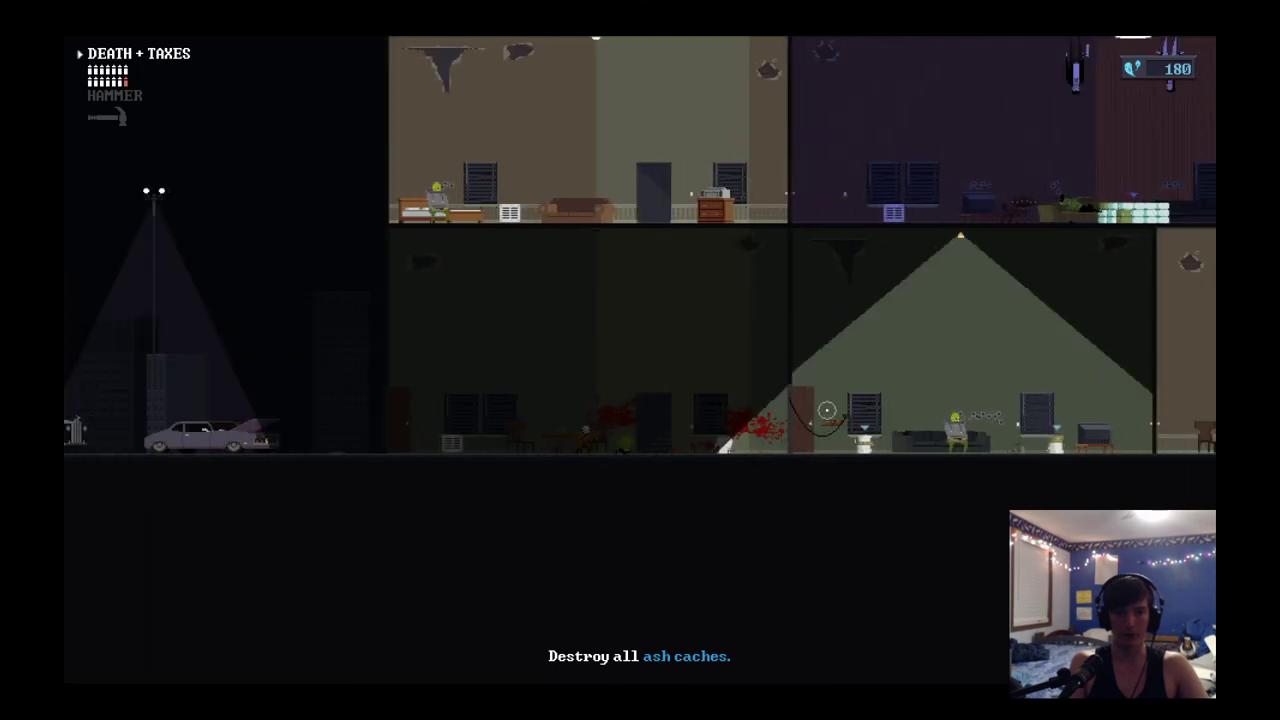
Step: Burn the nearest ash cache in the middle ground-floor room and retreat to the first room's stairwell
key(d)
key(d)
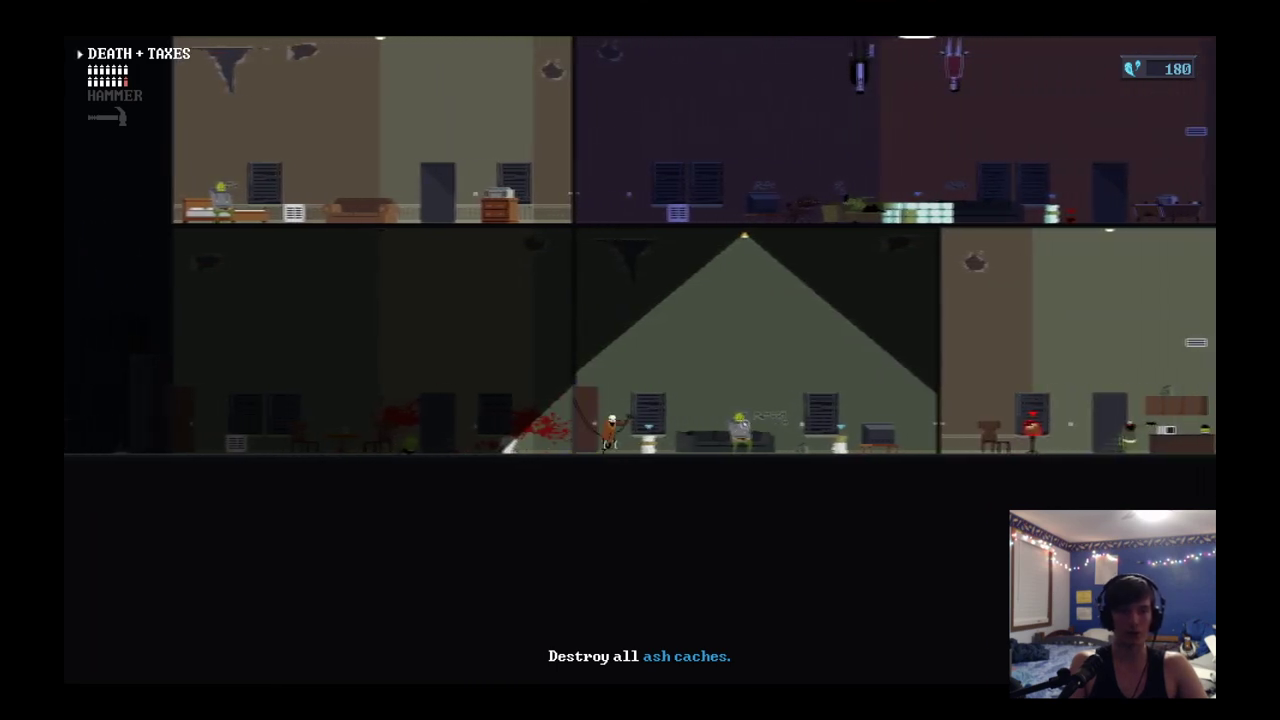
key(a)
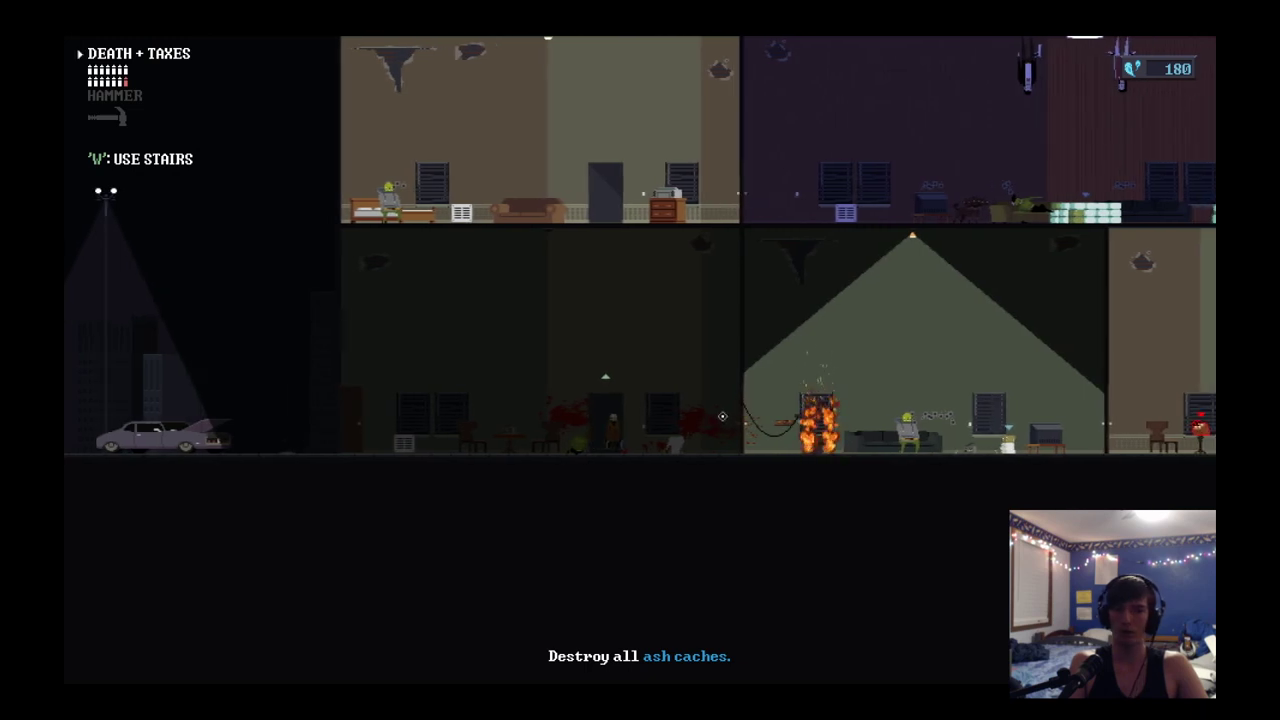
Step: Take the stairs to the upper floor and shoot the zombie near the bed
key(w)
click(477, 331)
click(477, 331)
click(477, 331)
click(477, 331)
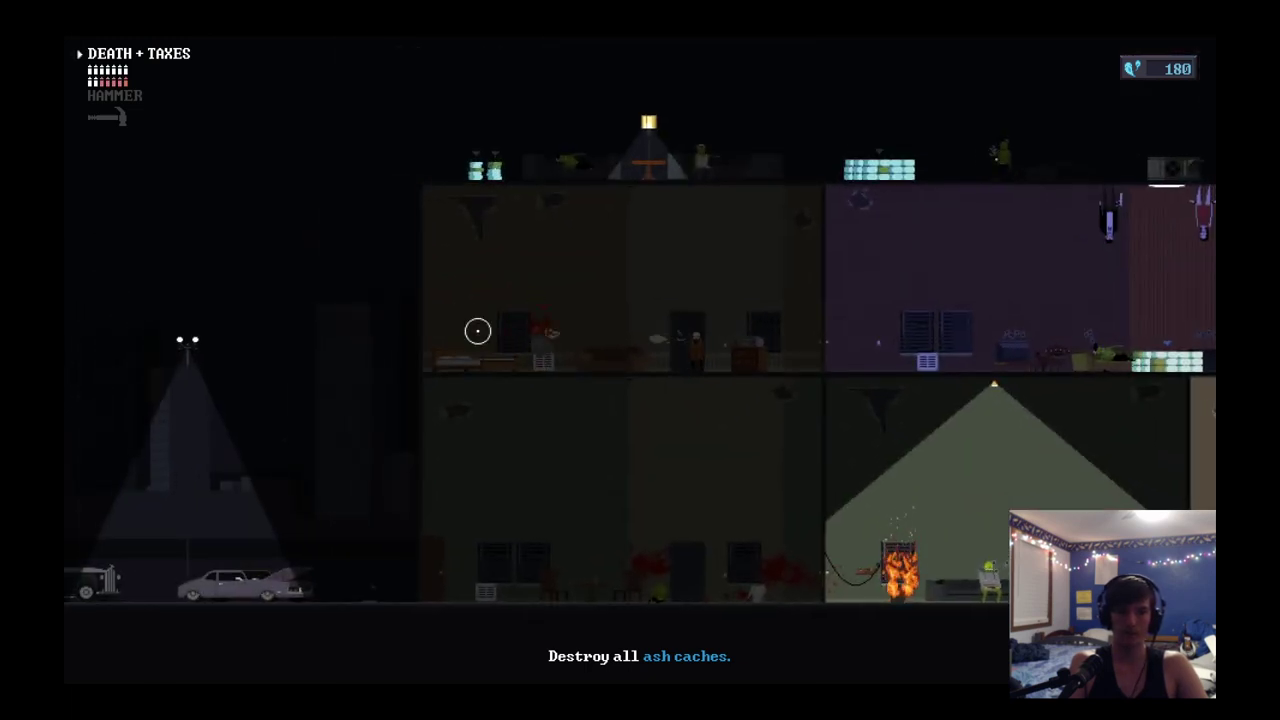
Step: Open the upper-floor interior door to the hanging vampires' room, switch to Death + Taxes, and retreat toward the bed
key(a)
key(q)
key(d)
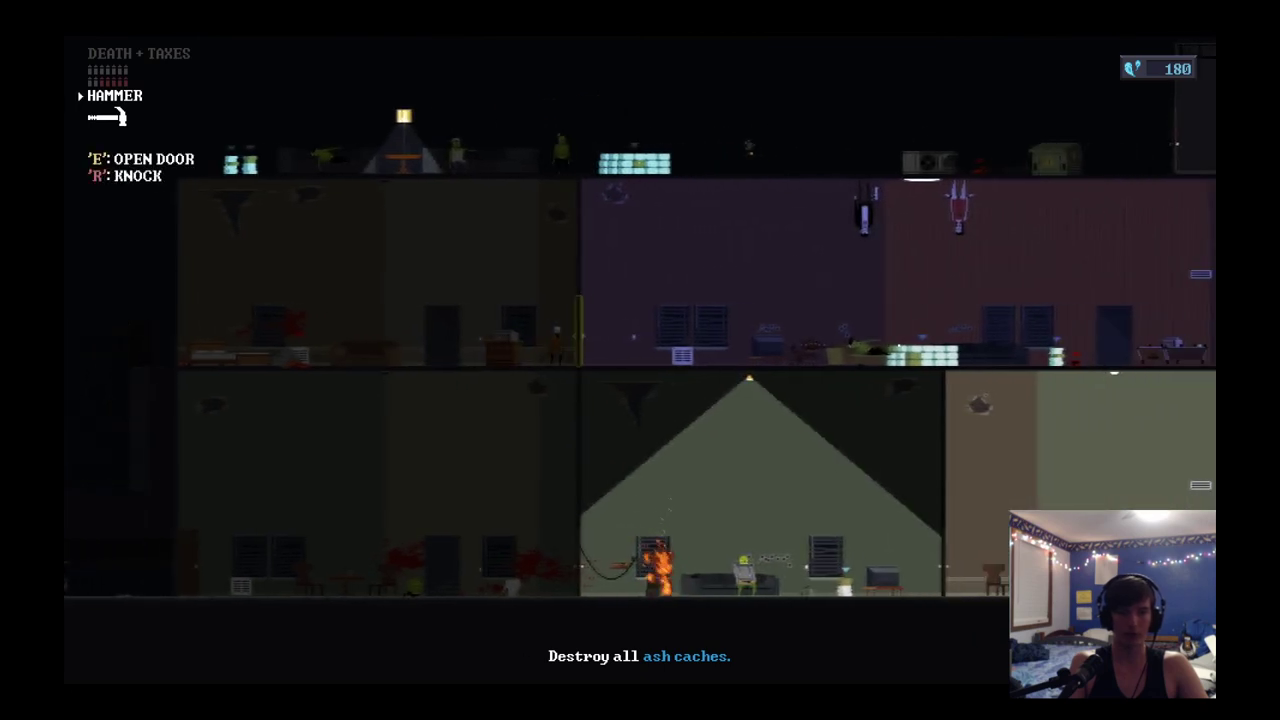
scroll(908, 334, up, 1)
key(a)
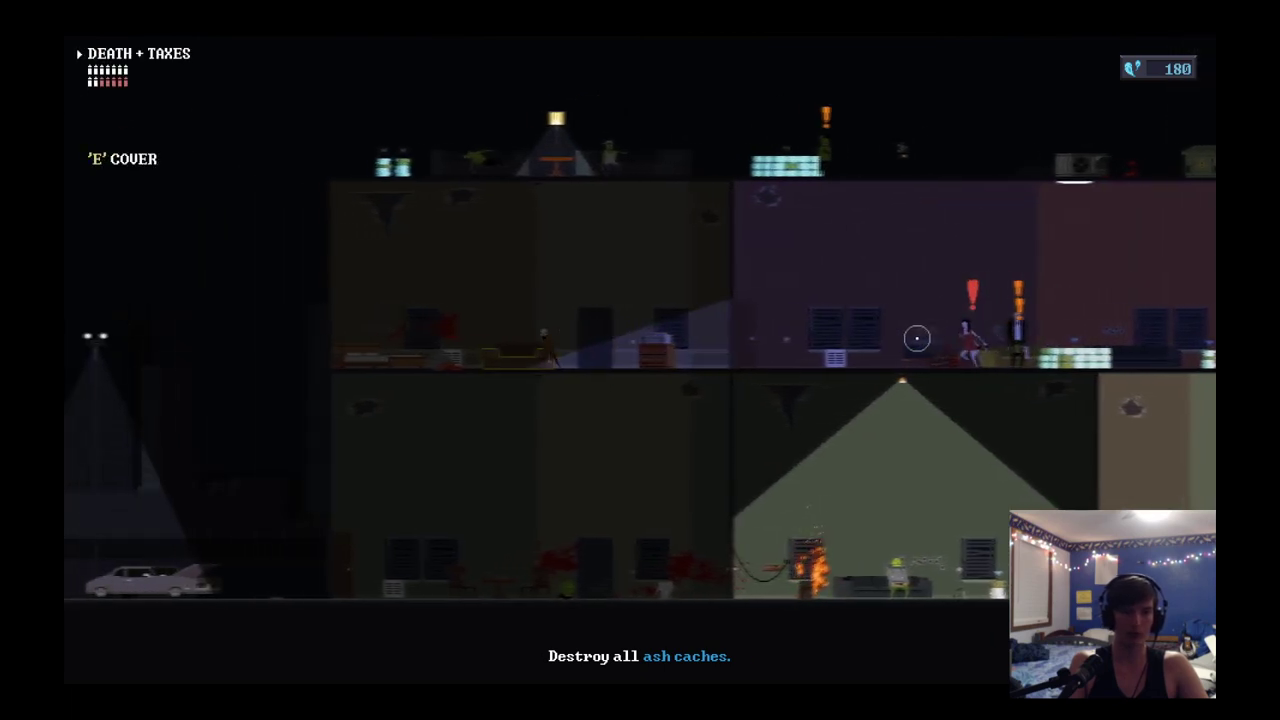
Step: Pick up the sawn-off shotgun beside the bed and escape the vampire through the floor vent to the first ground-floor room
key(e)
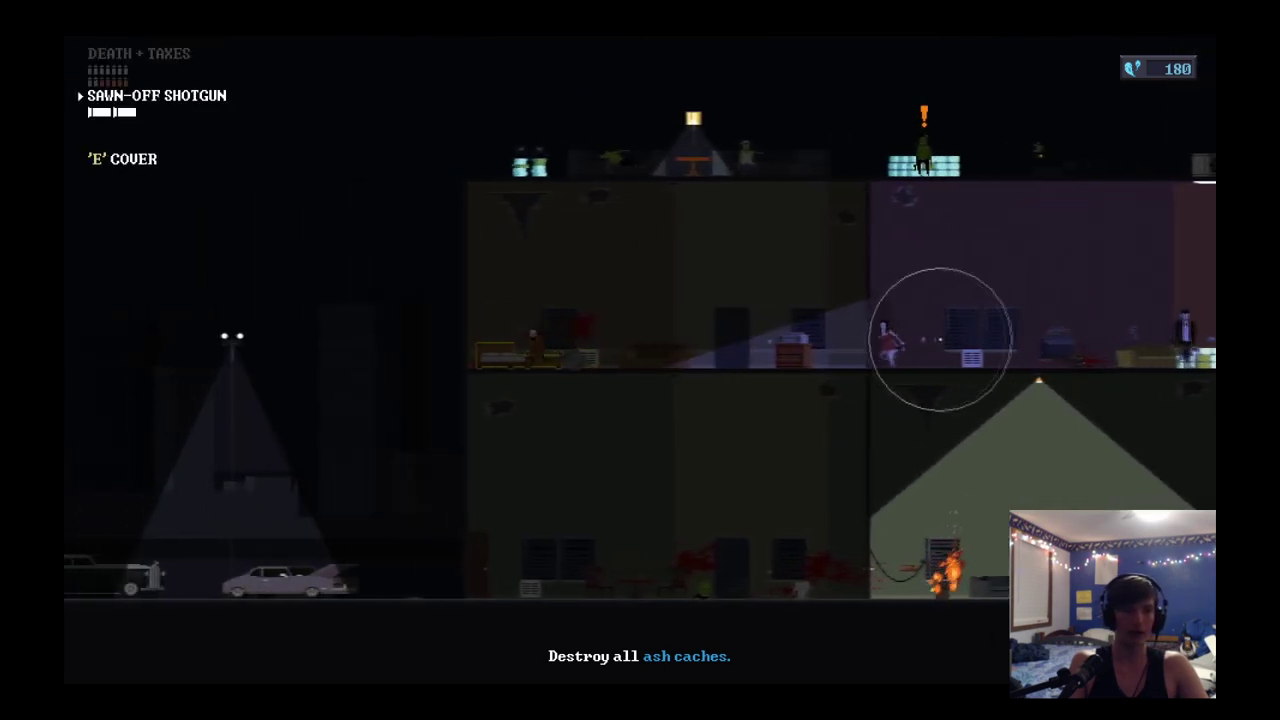
scroll(950, 340, up, 1)
key(e)
key(s)
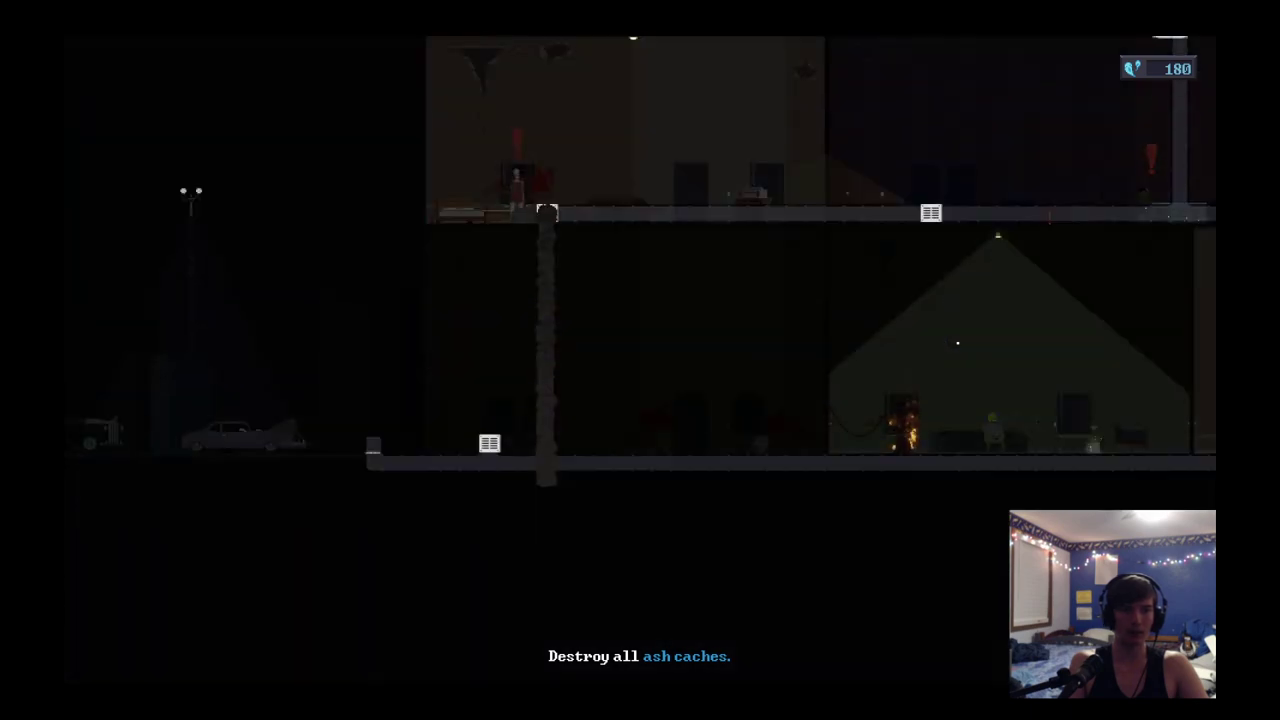
key(a)
key(e)
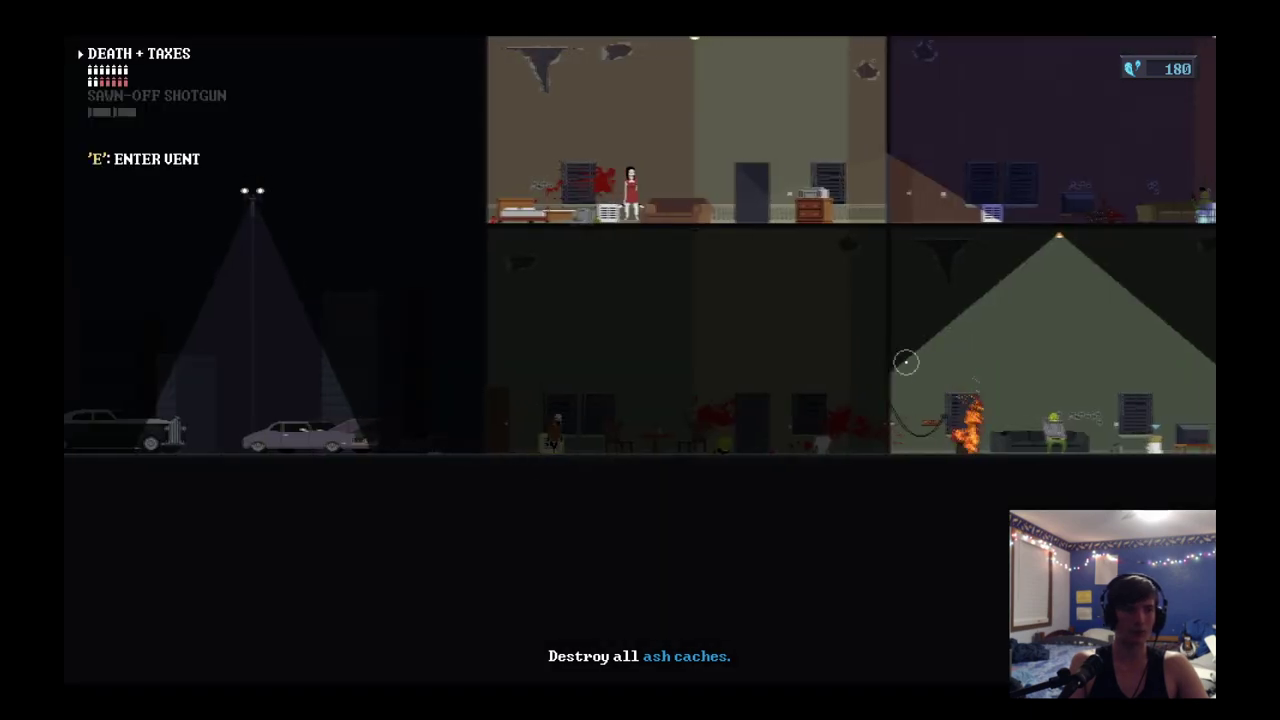
Step: Shuttle between the vent and stairwell in the dark ground-floor room and try to attack the vampires by the stairs
key(d)
key(d)
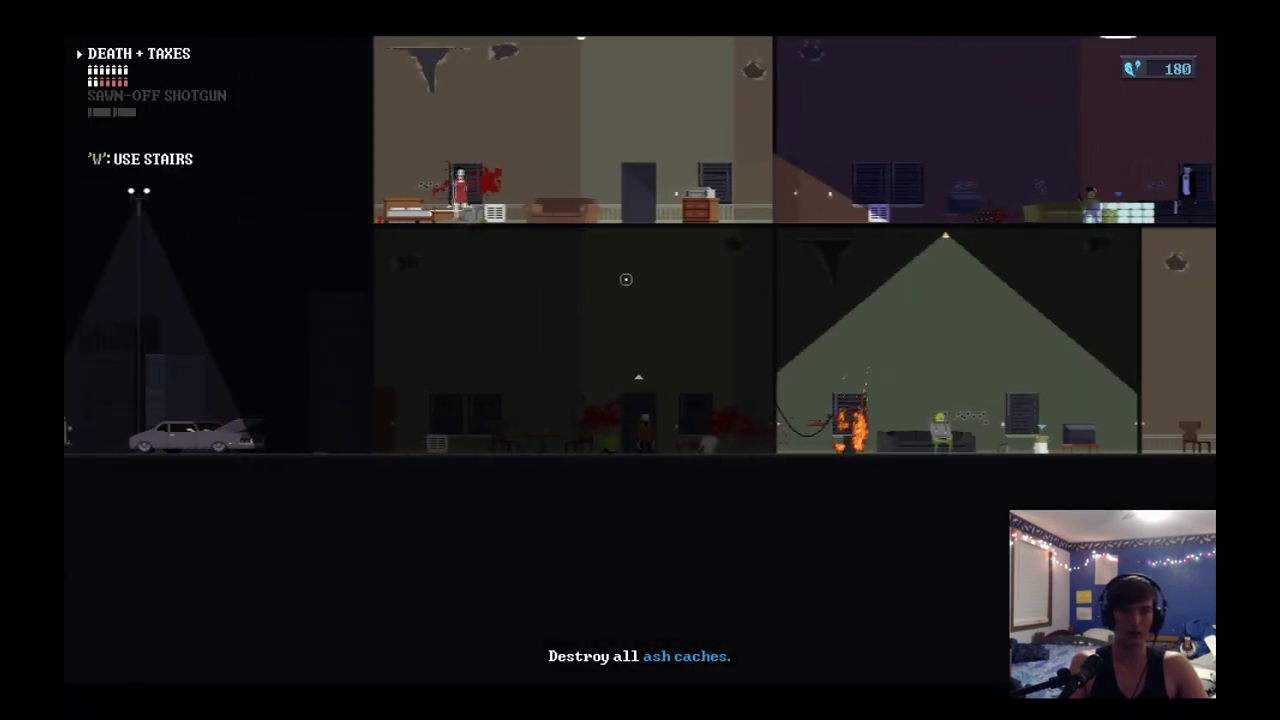
key(a)
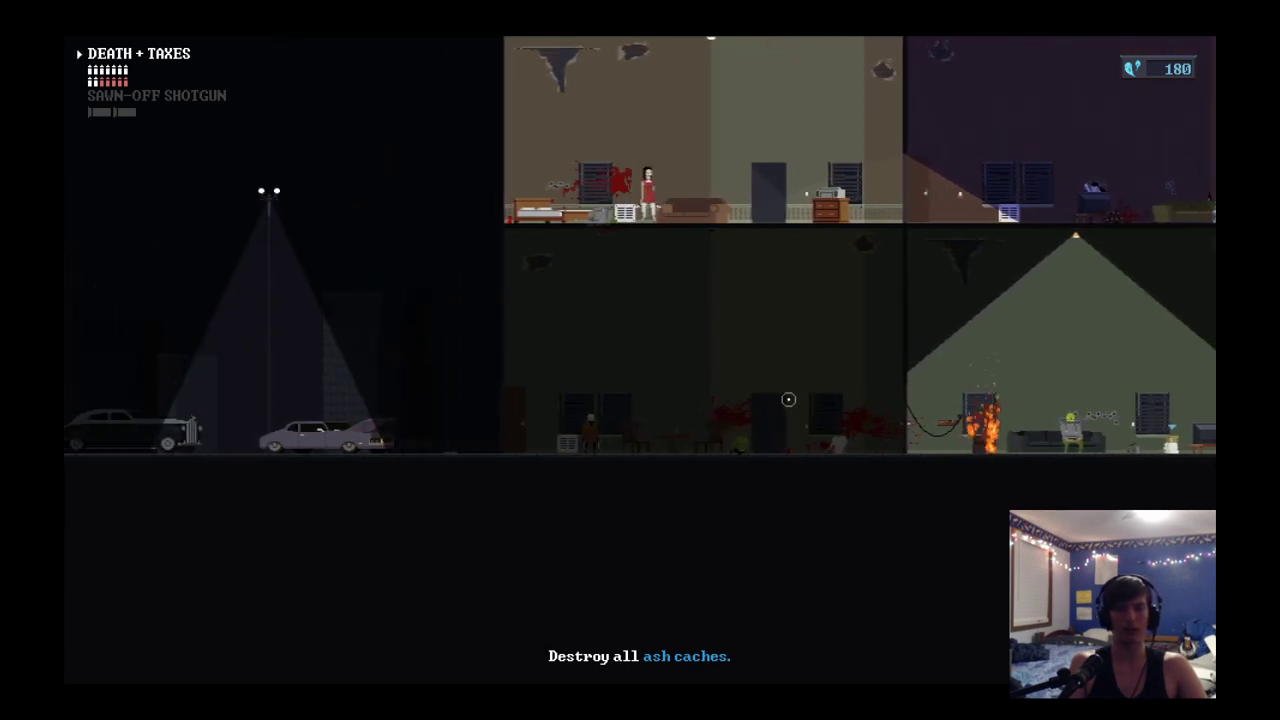
key(d)
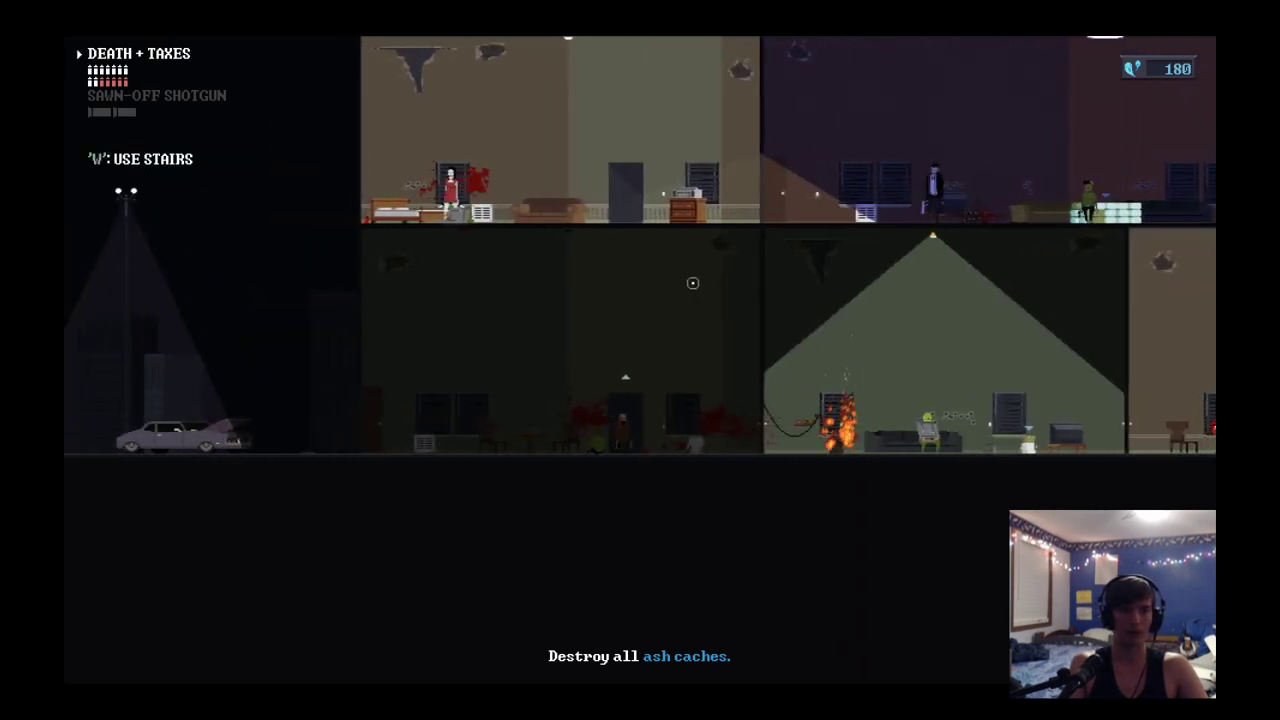
key(a)
key(d)
key(w)
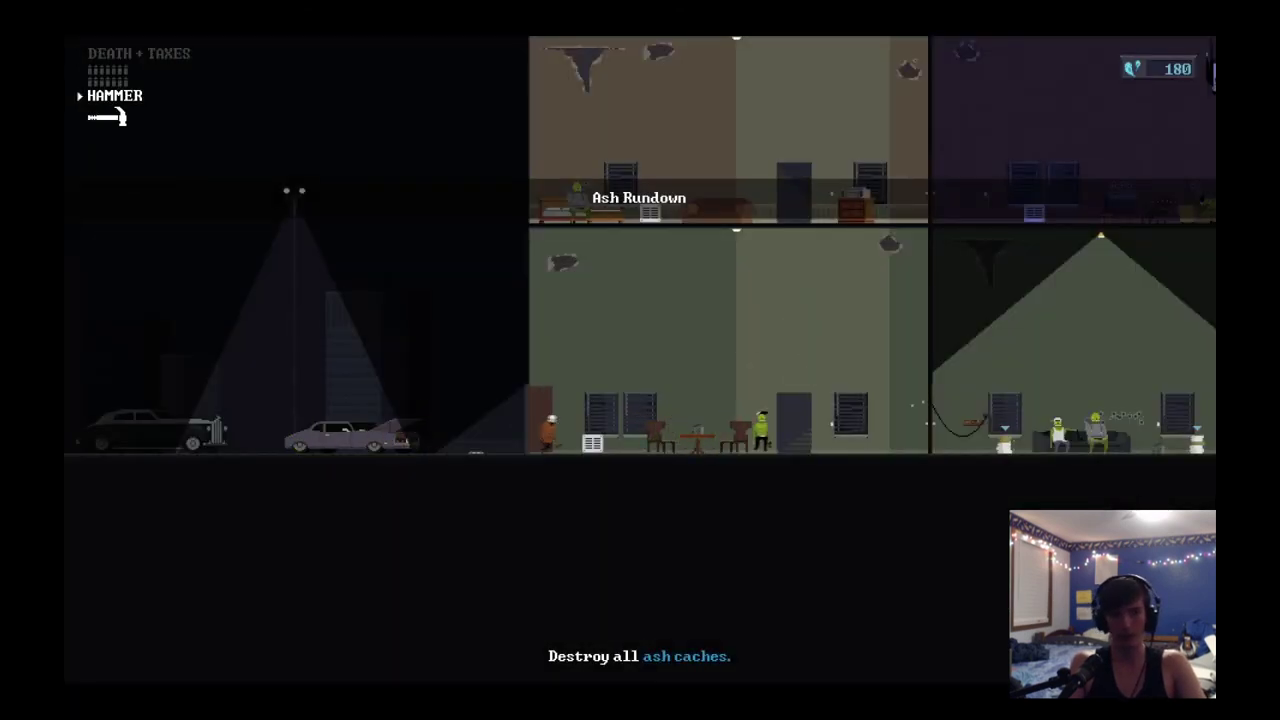
Step: In the new run, take down the zombie in the first ground-floor room and switch off the room's light
key(d)
right_click(957, 397)
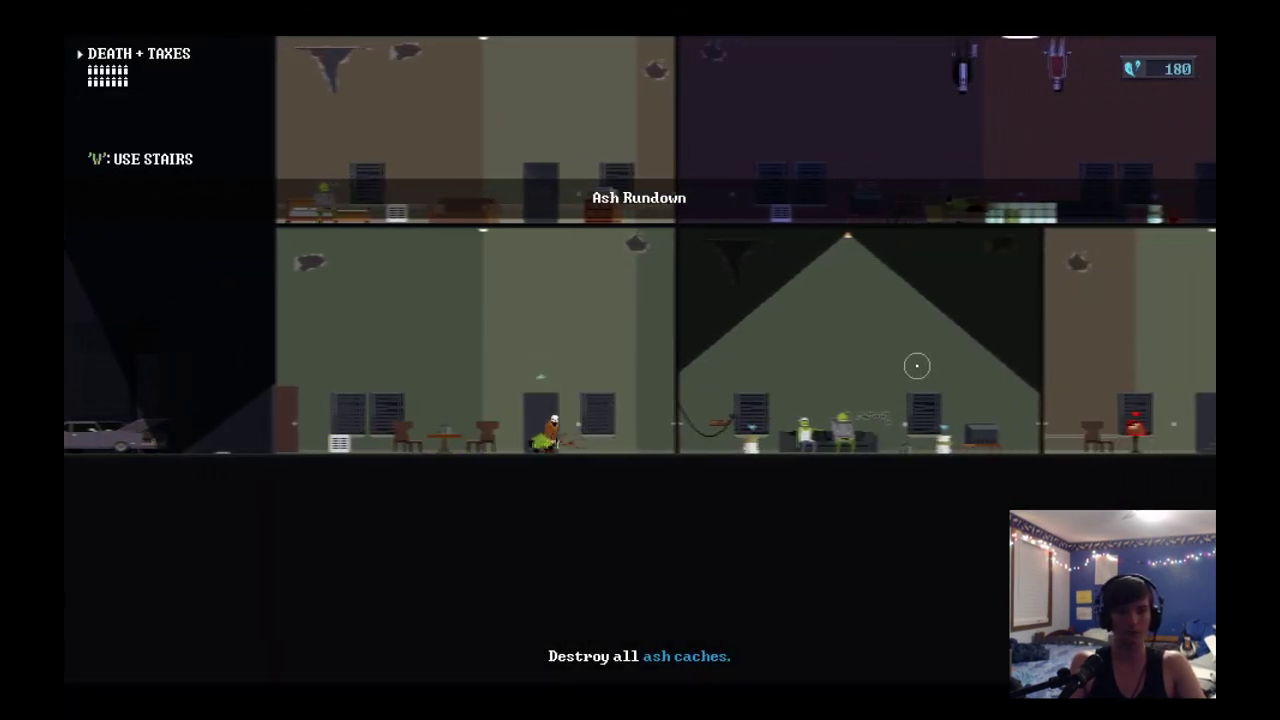
key(e)
key(a)
Step: Take the stairs up, shoot the zombie near the bed in the darkened room, and pick up its sawn-off shotgun
key(w)
key(d)
key(e)
click(470, 326)
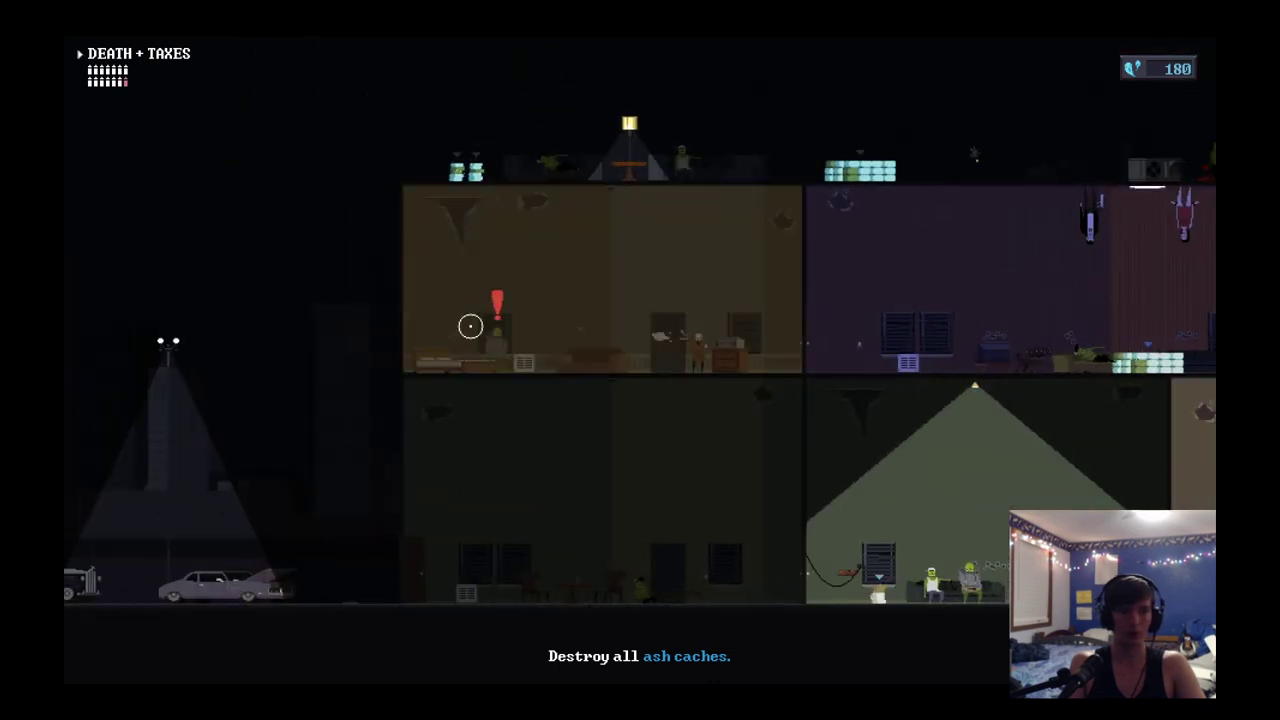
key(d)
key(a)
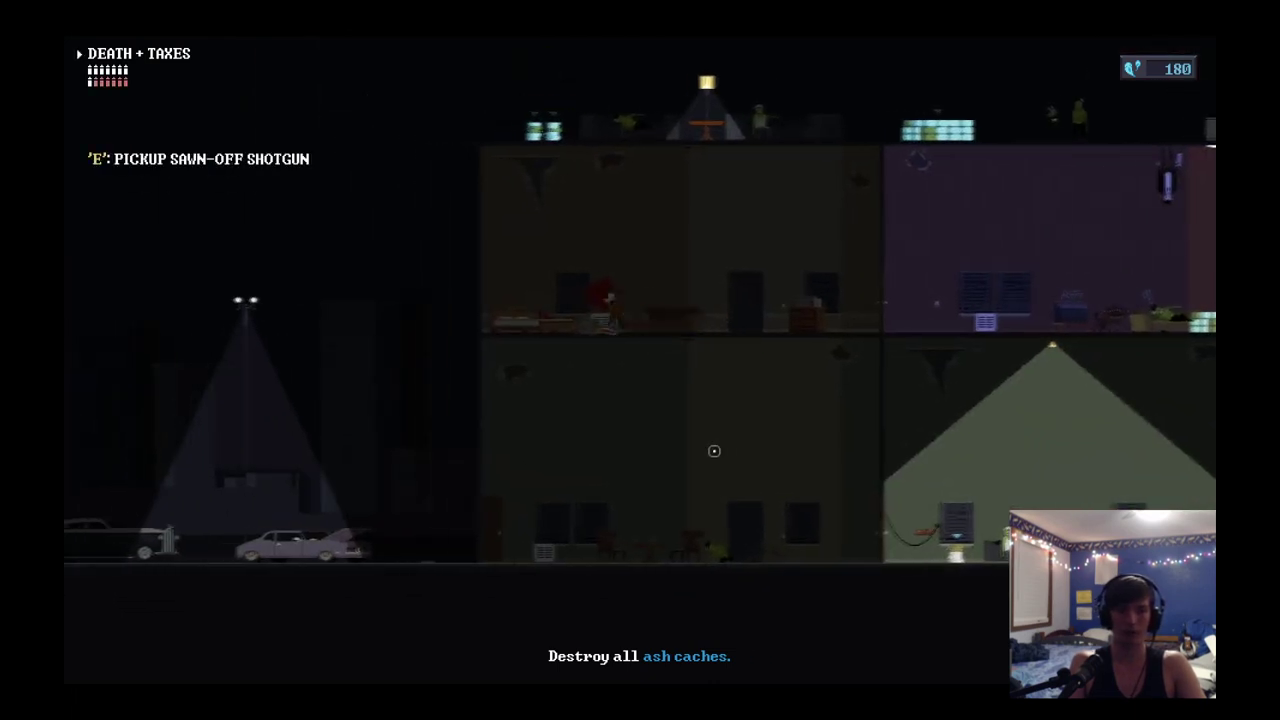
key(e)
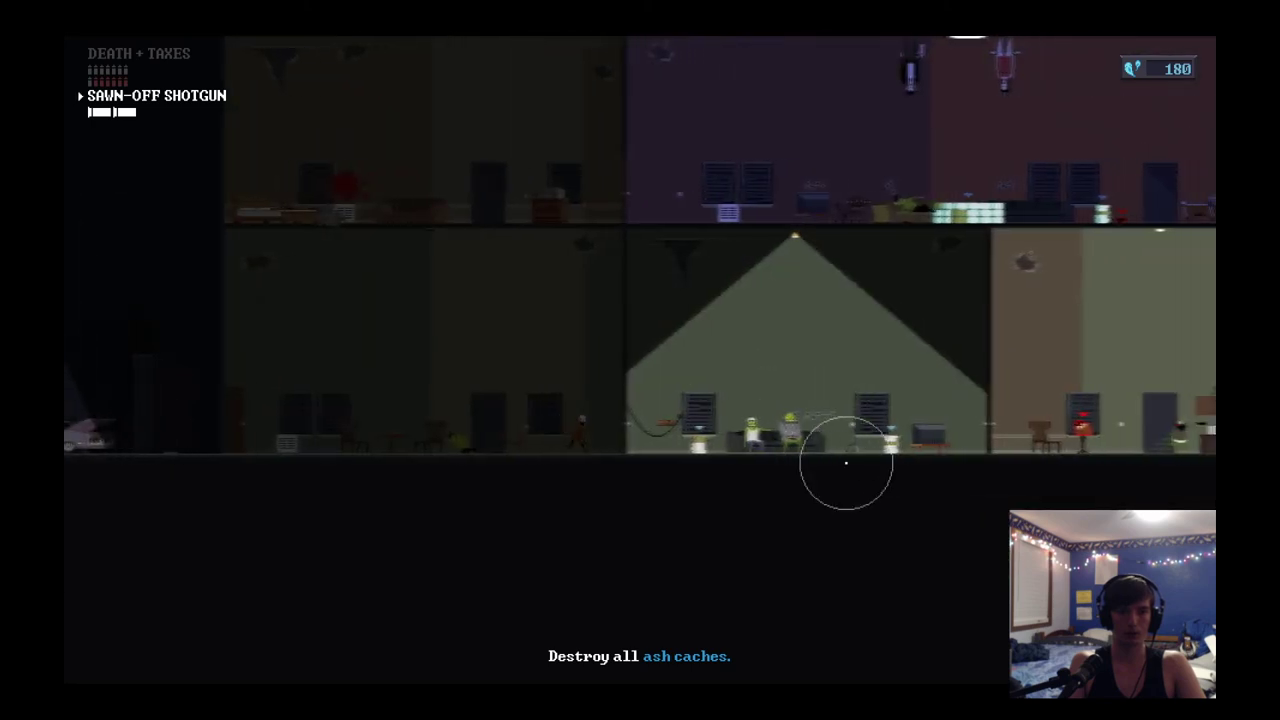
Step: Lure the zombie out of the middle ground-floor room and kill it at the interior door
key(a)
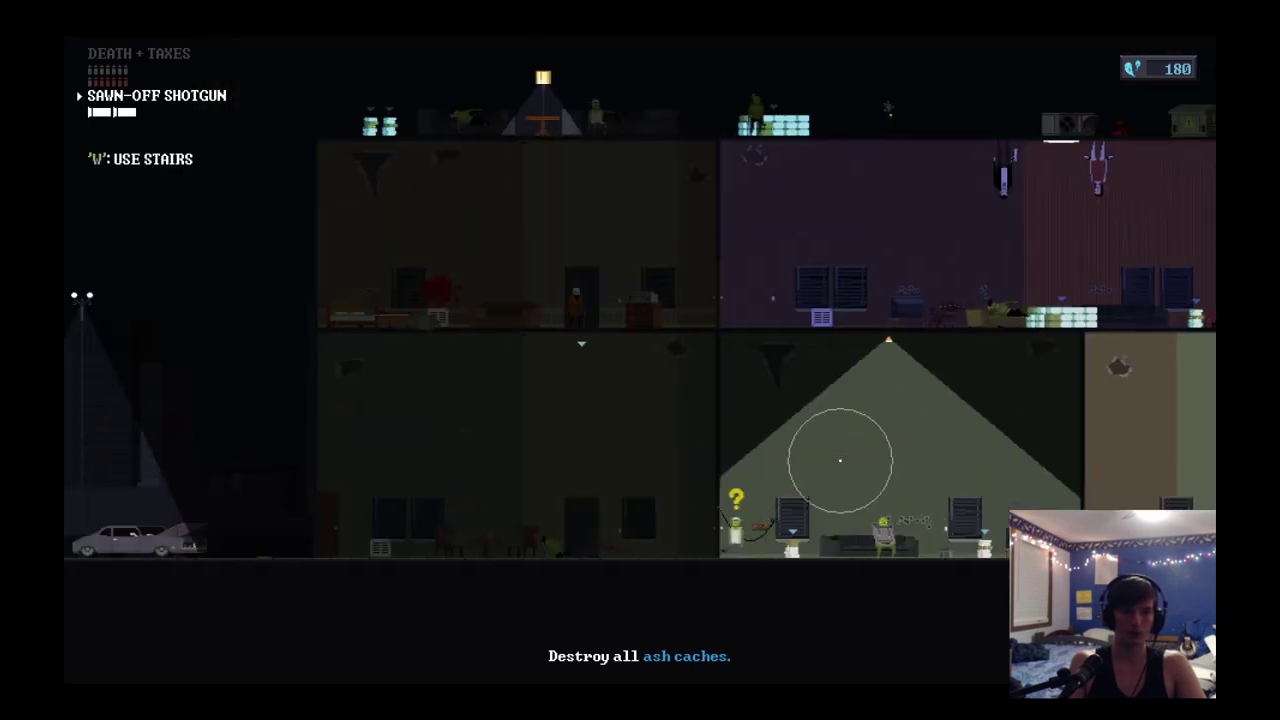
key(w)
key(d)
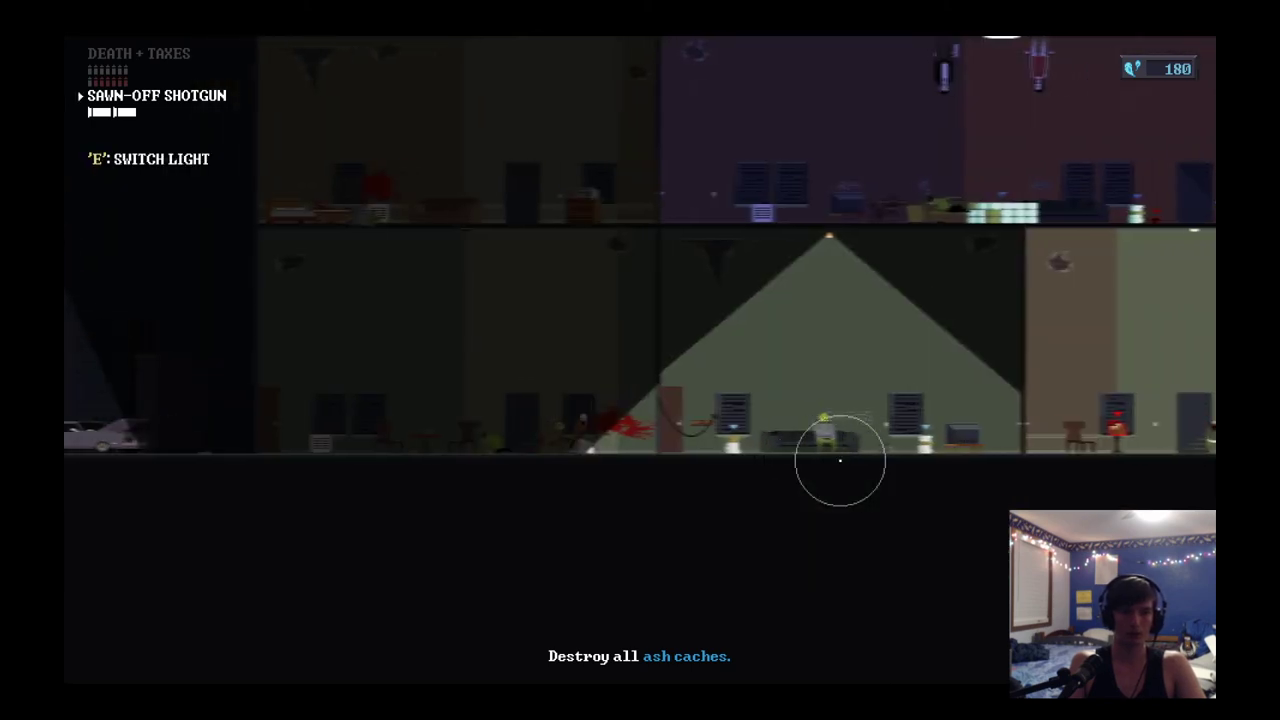
Step: Burn both ash caches in the middle ground-floor room and kill the zombie sitting on the couch
key(d)
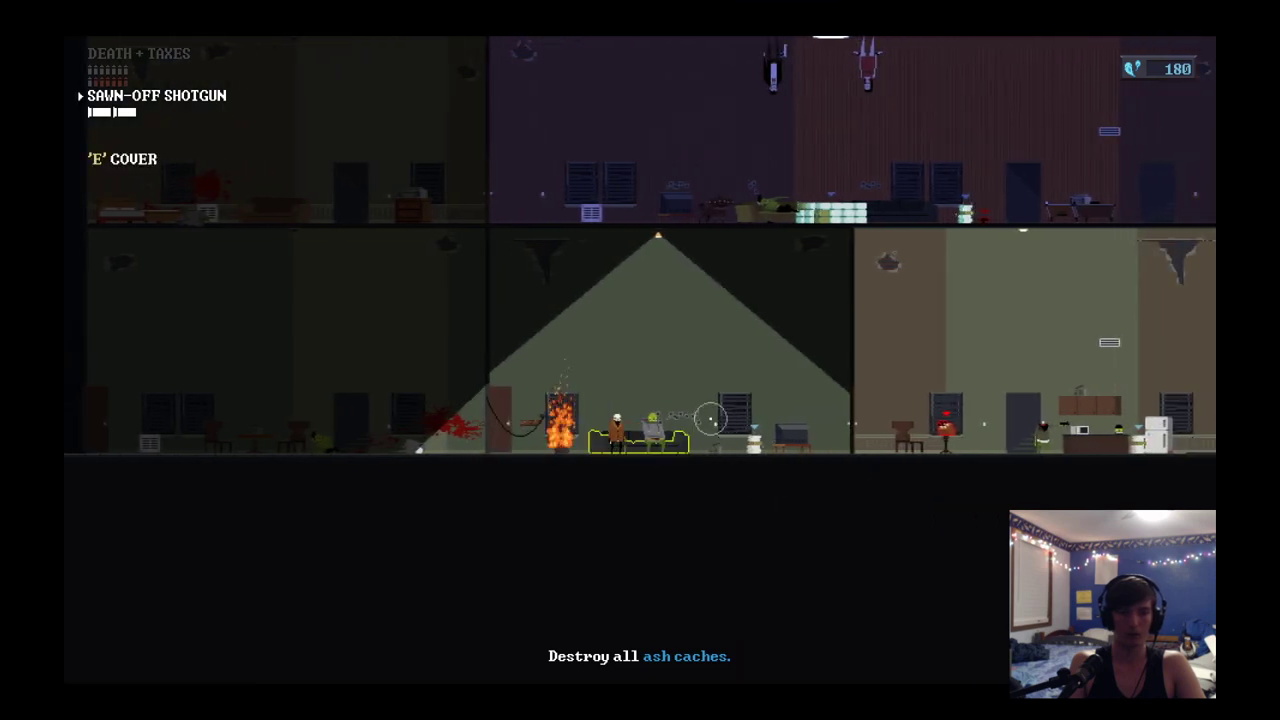
key(a)
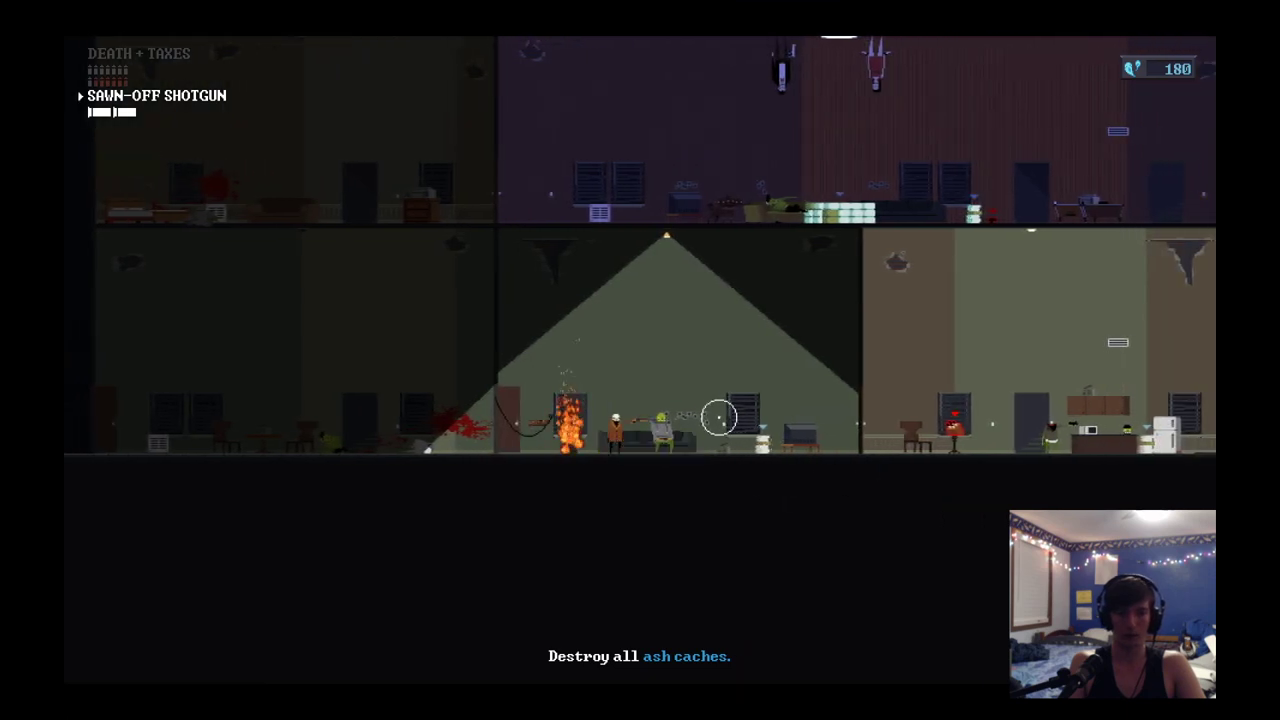
key(d)
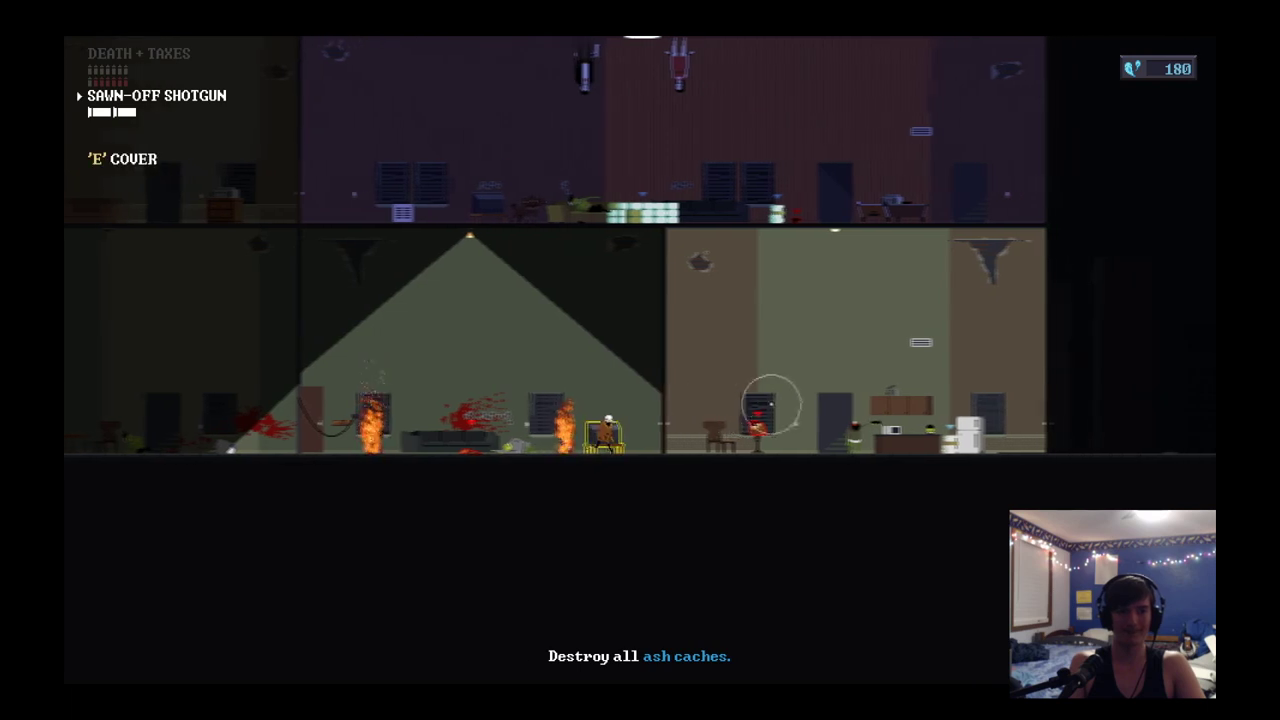
Step: Switch off the middle room's light and fire the sawn-off shotgun at the zombies around the kitchen doorway
key(a)
key(e)
key(d)
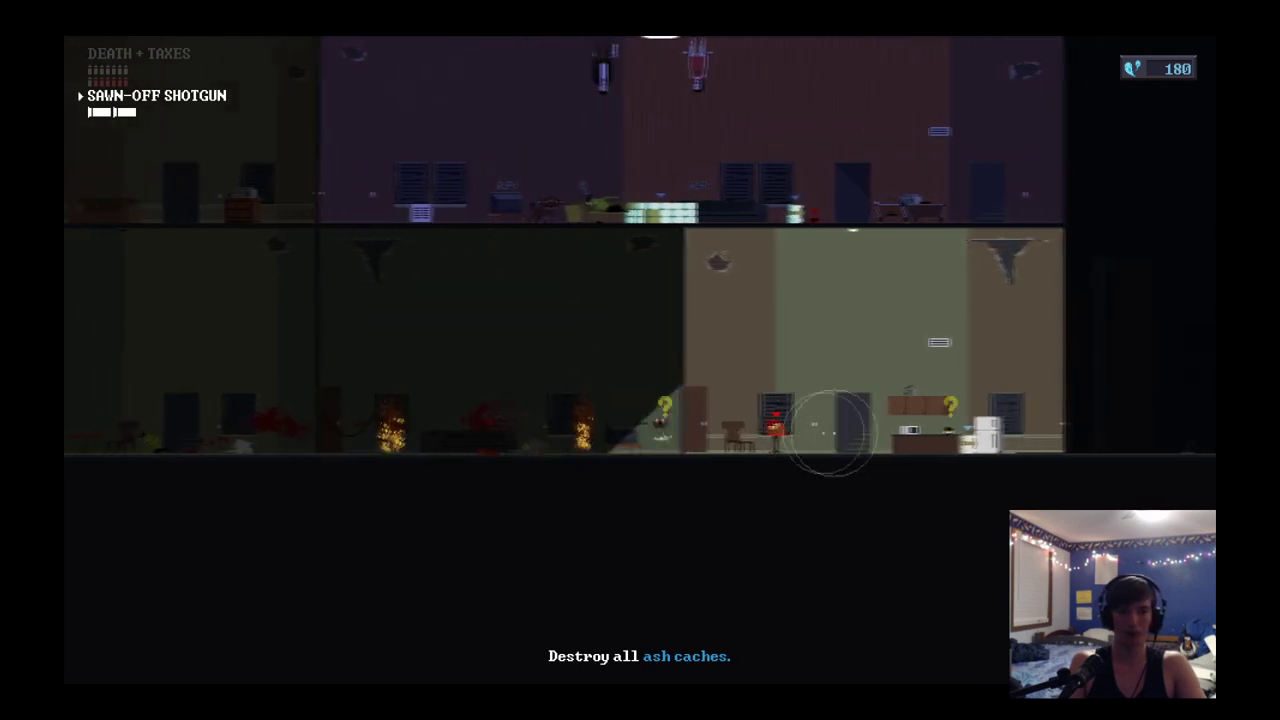
click(855, 436)
key(d)
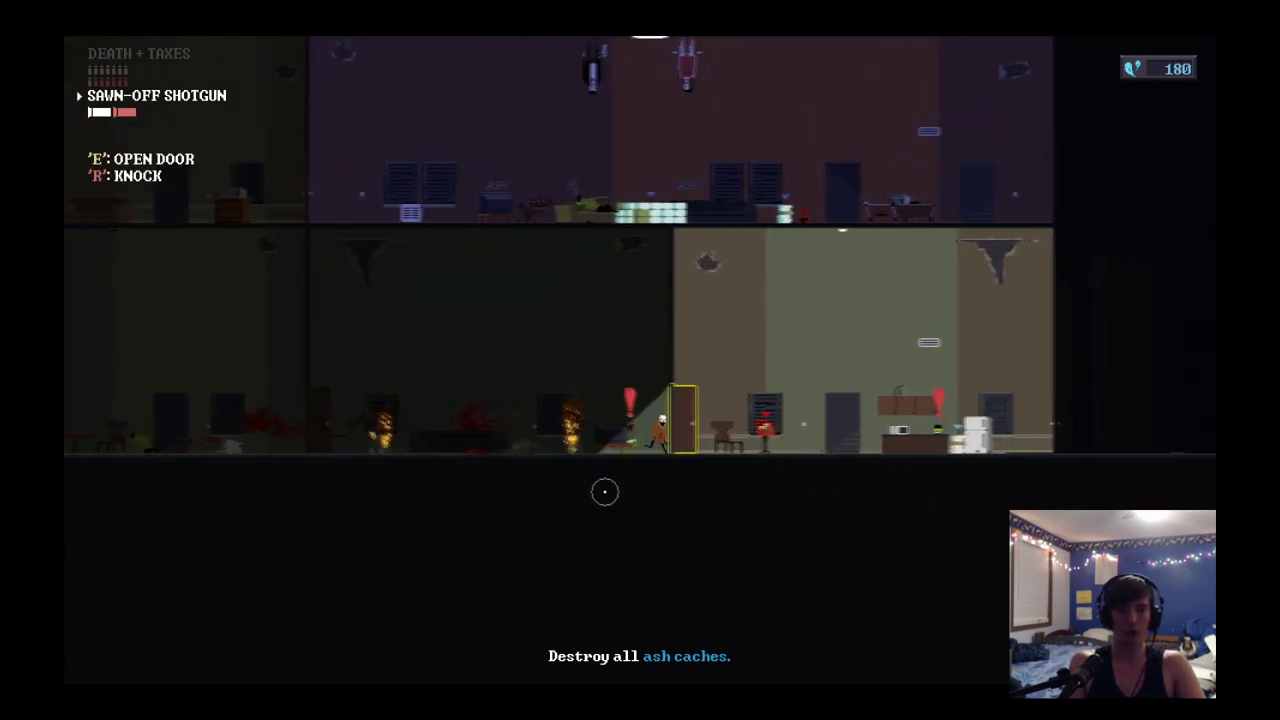
Step: Swap the shotgun for the dropped 9mm SMG, and burn the kitchen's ash cache and darken the room
key(a)
key(e)
key(d)
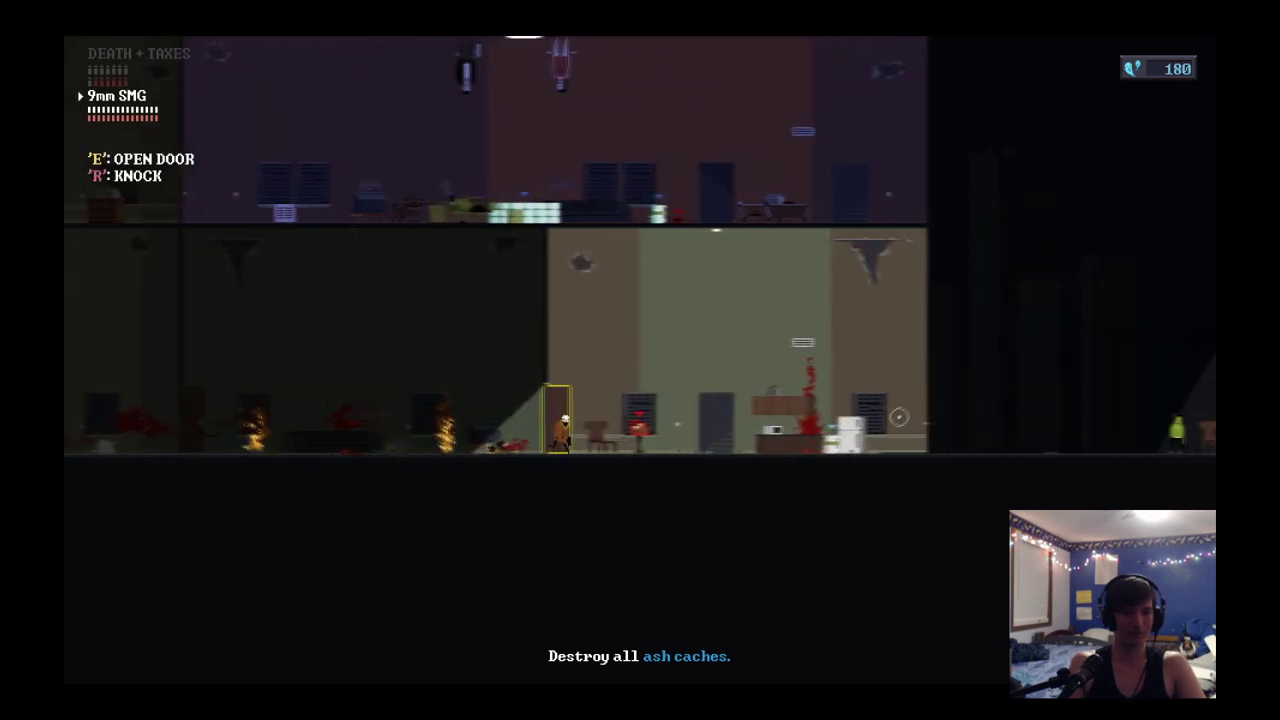
key(d)
key(e)
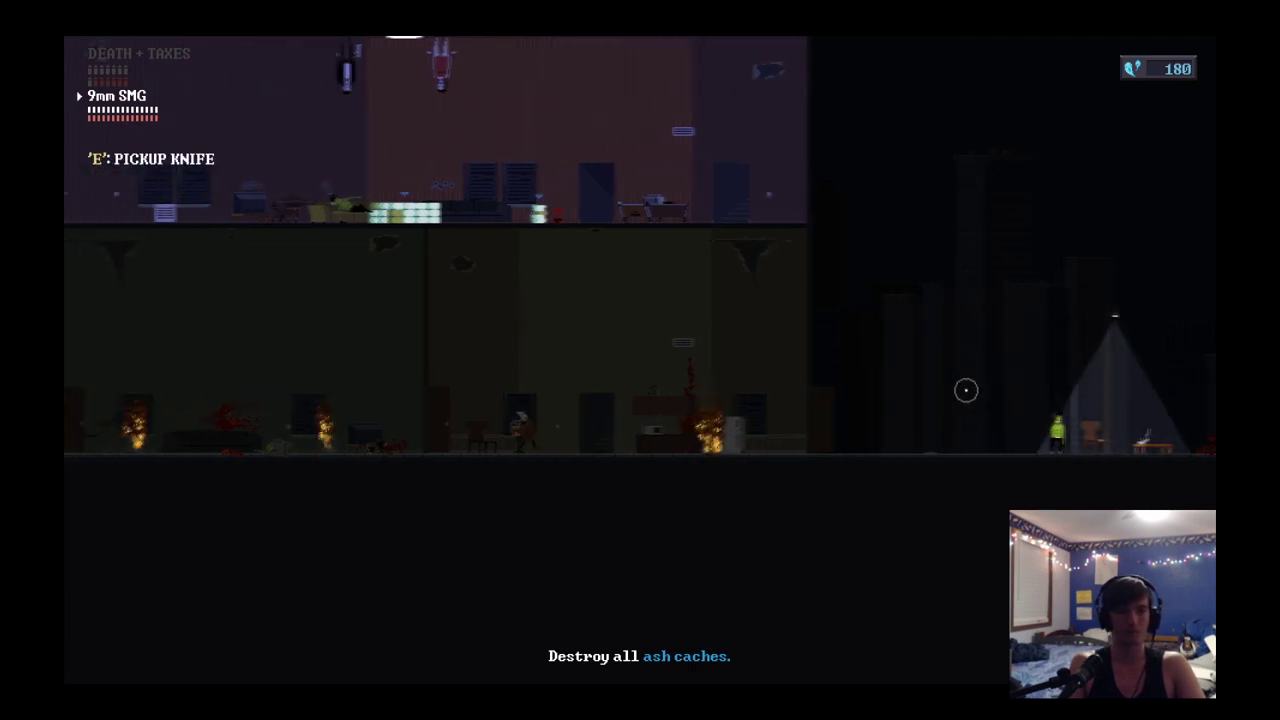
Step: Kill the zombie at the outdoor table, take the Old World Rifle, and return to the kitchen stairwell
key(e)
key(q)
key(space)
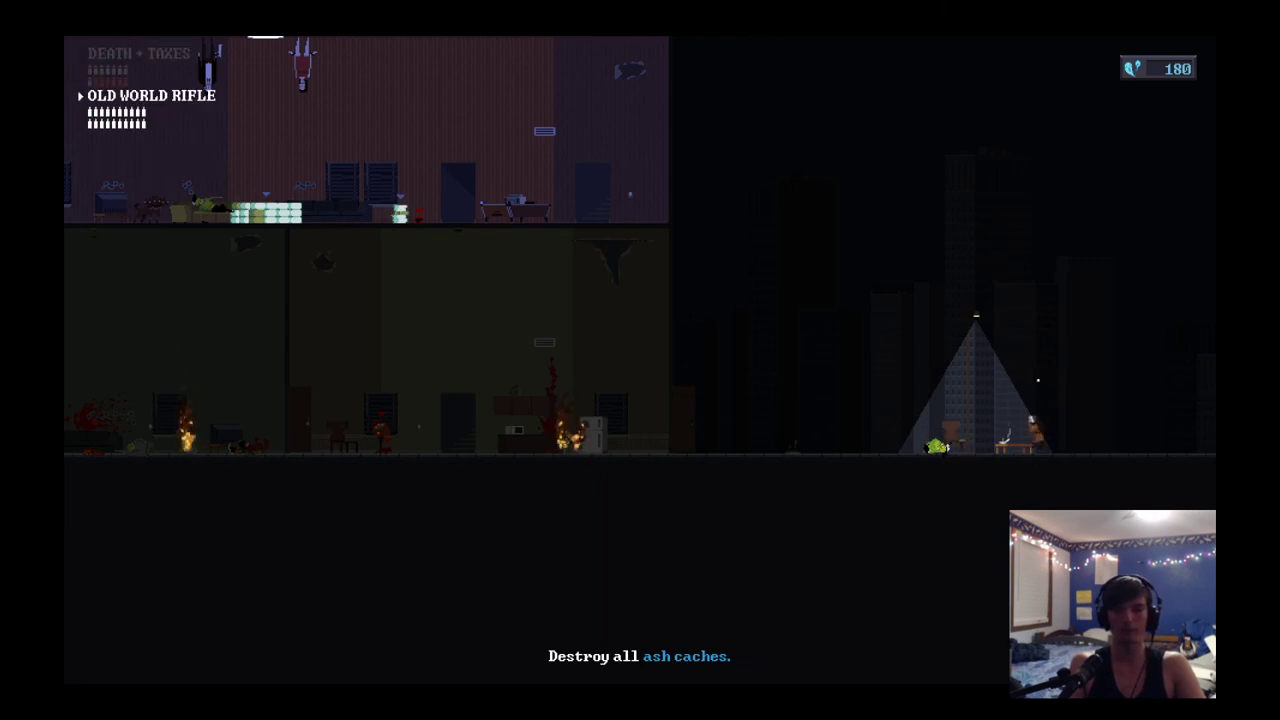
key(a)
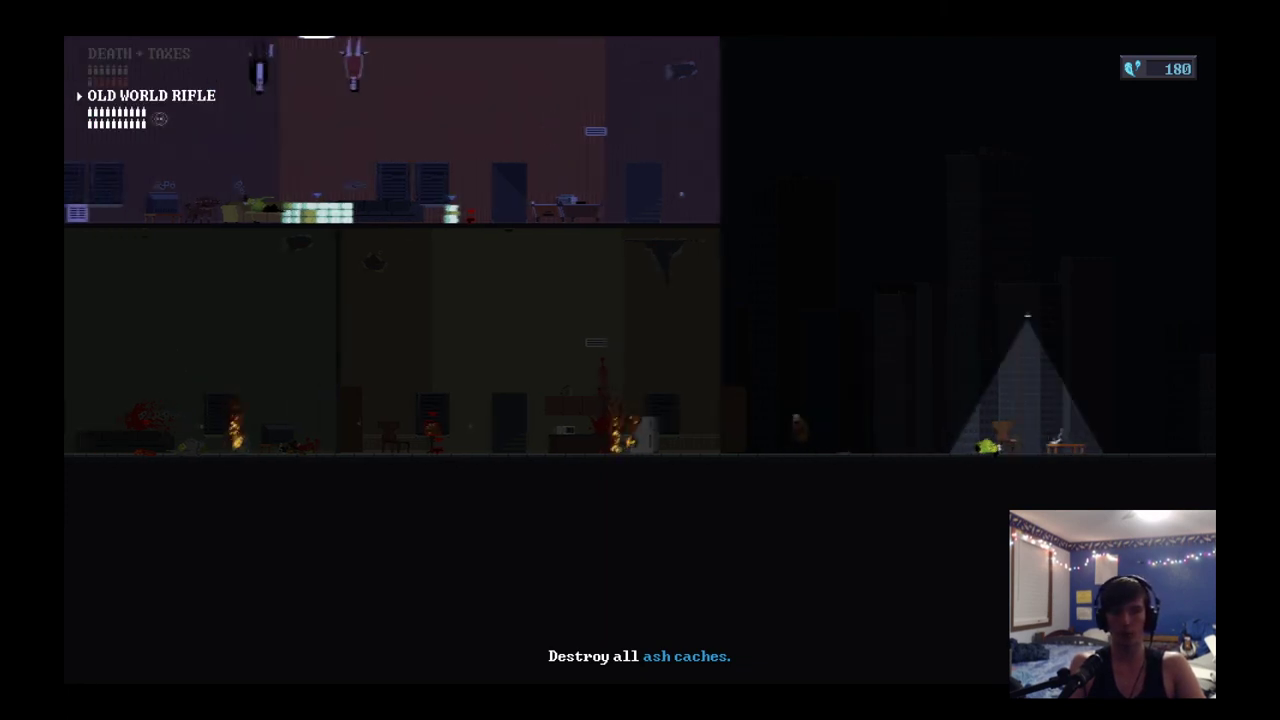
key(e)
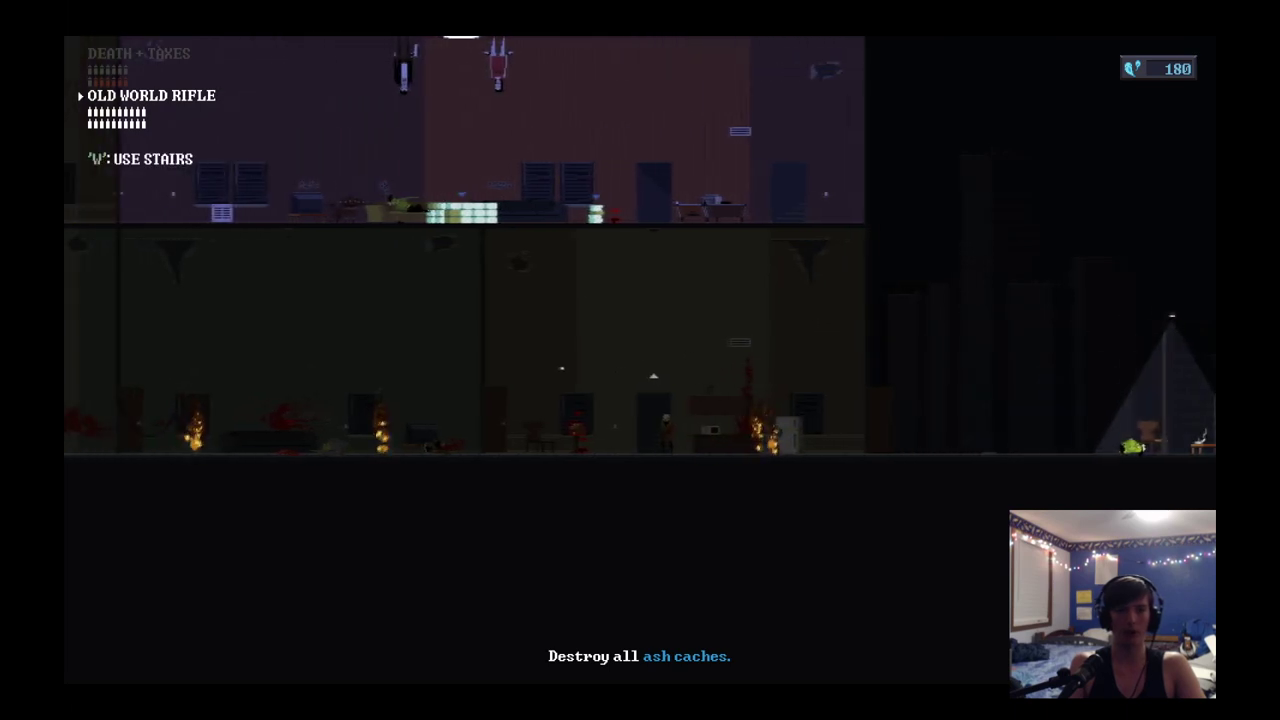
Step: Fire the Old World Rifle upstairs, retreat to the kitchen, and shoot the pursuers with Death + Taxes
key(w)
click(435, 300)
key(w)
key(a)
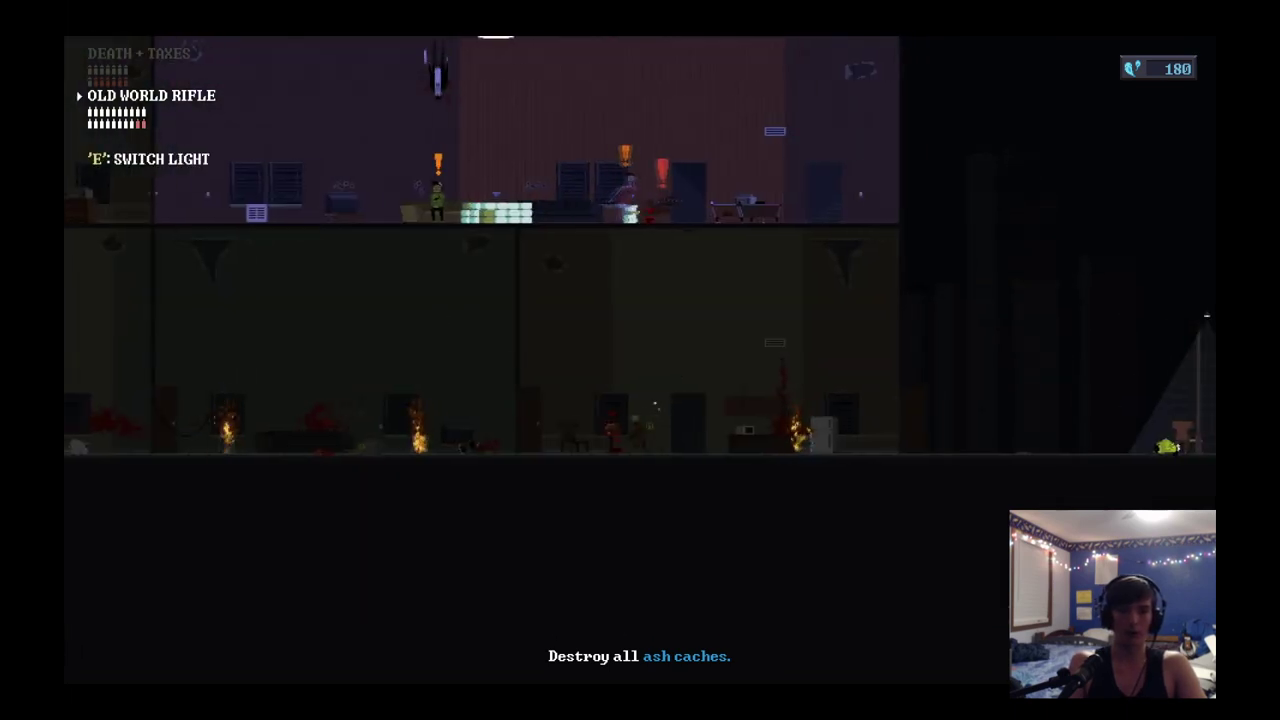
key(q)
click(862, 438)
key(a)
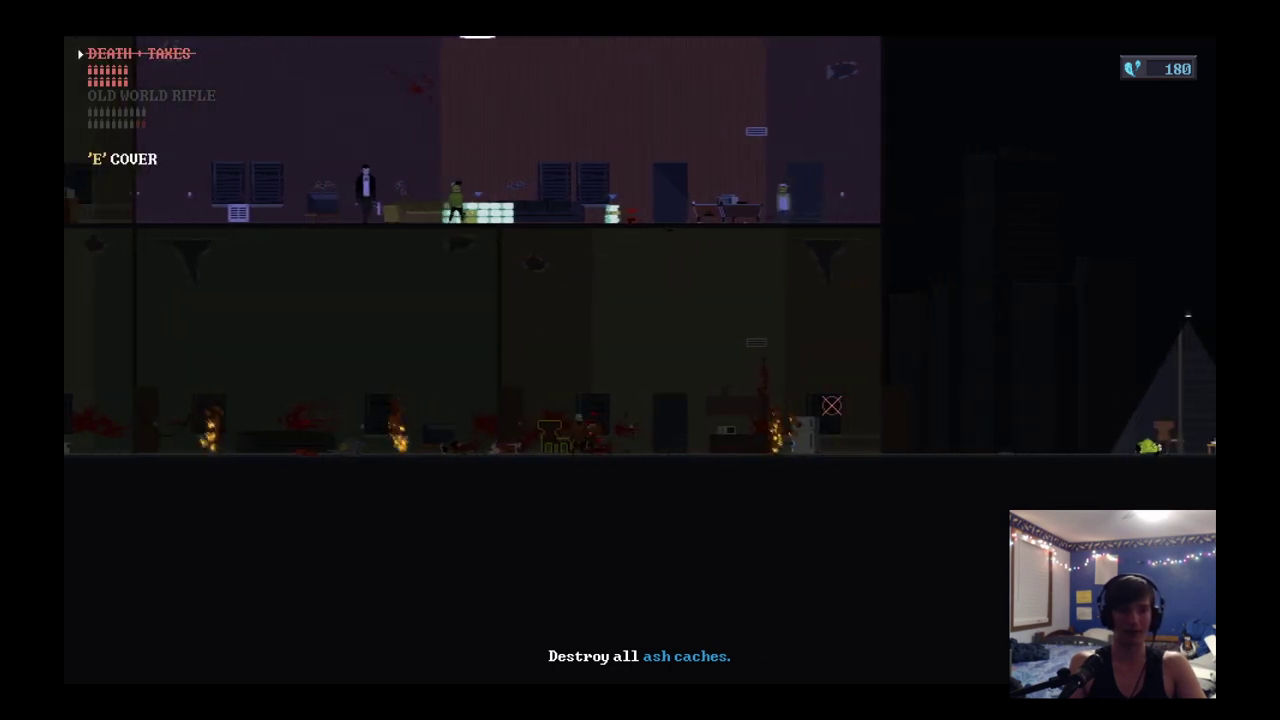
Step: Replace the empty Death + Taxes with a knife and shoot the vampire and zombie at the kitchen stairwell with the rifle
key(a)
key(d)
key(e)
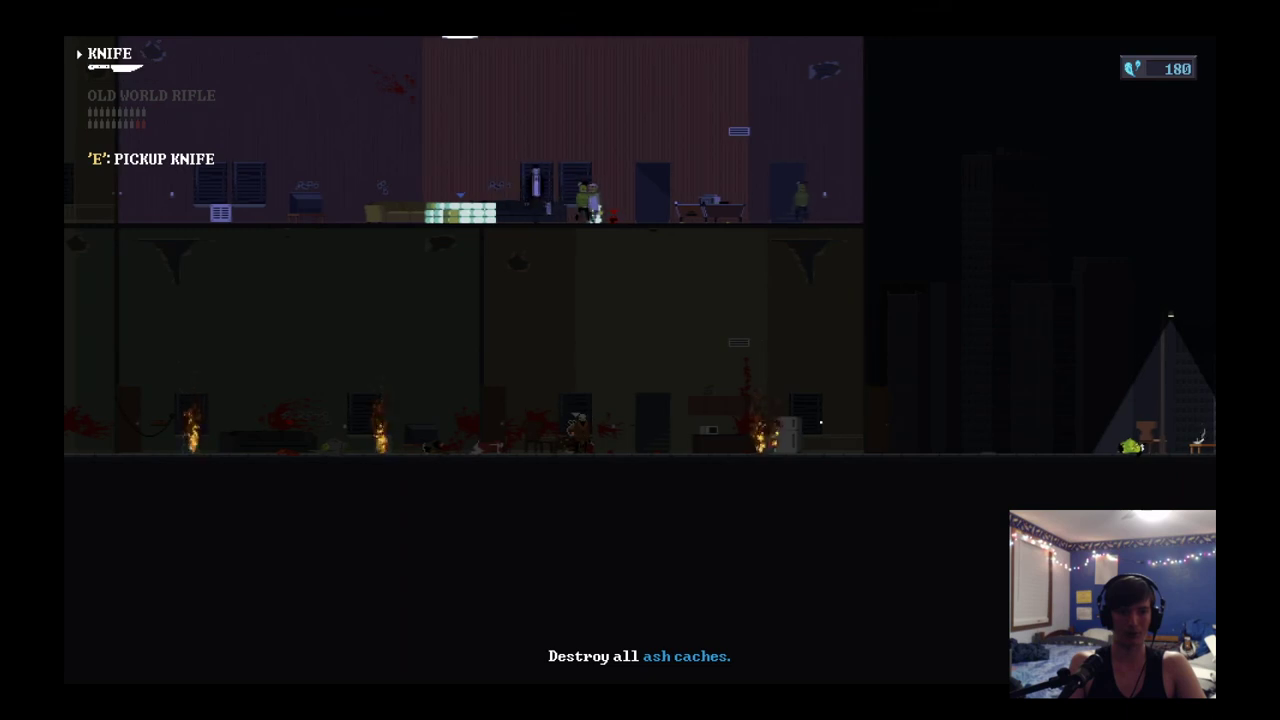
key(a)
key(q)
click(801, 412)
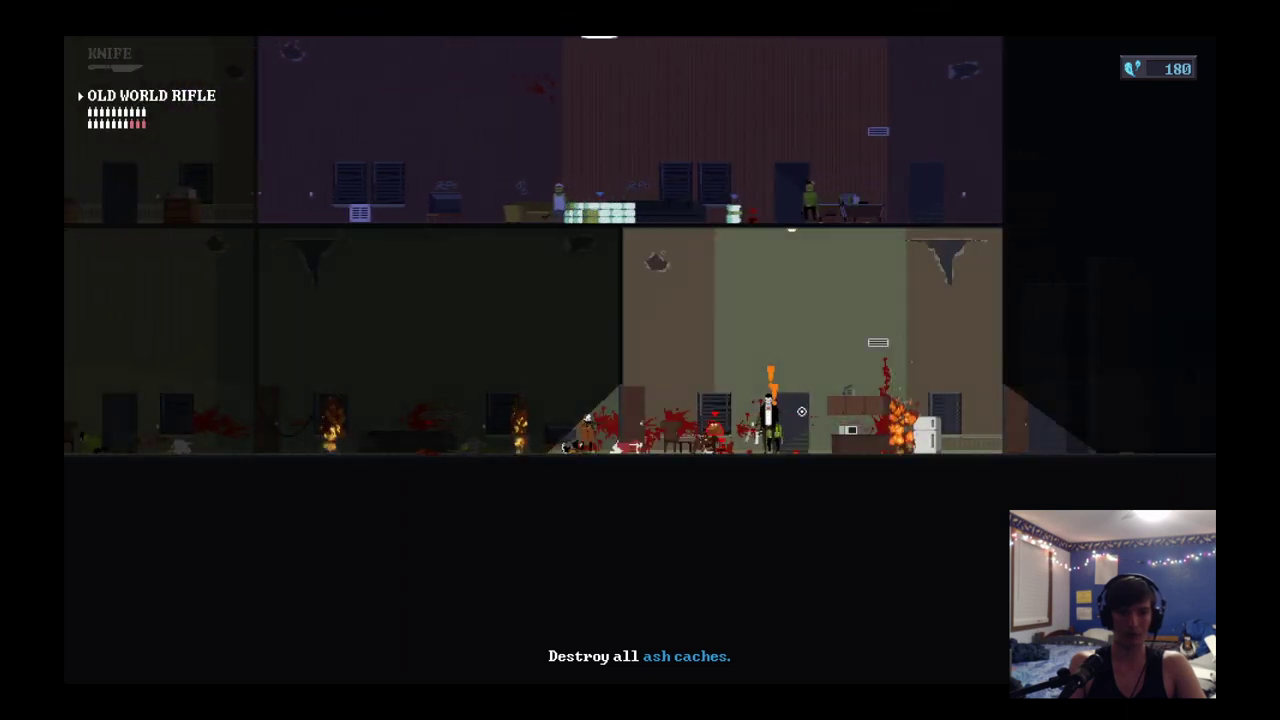
click(802, 430)
key(d)
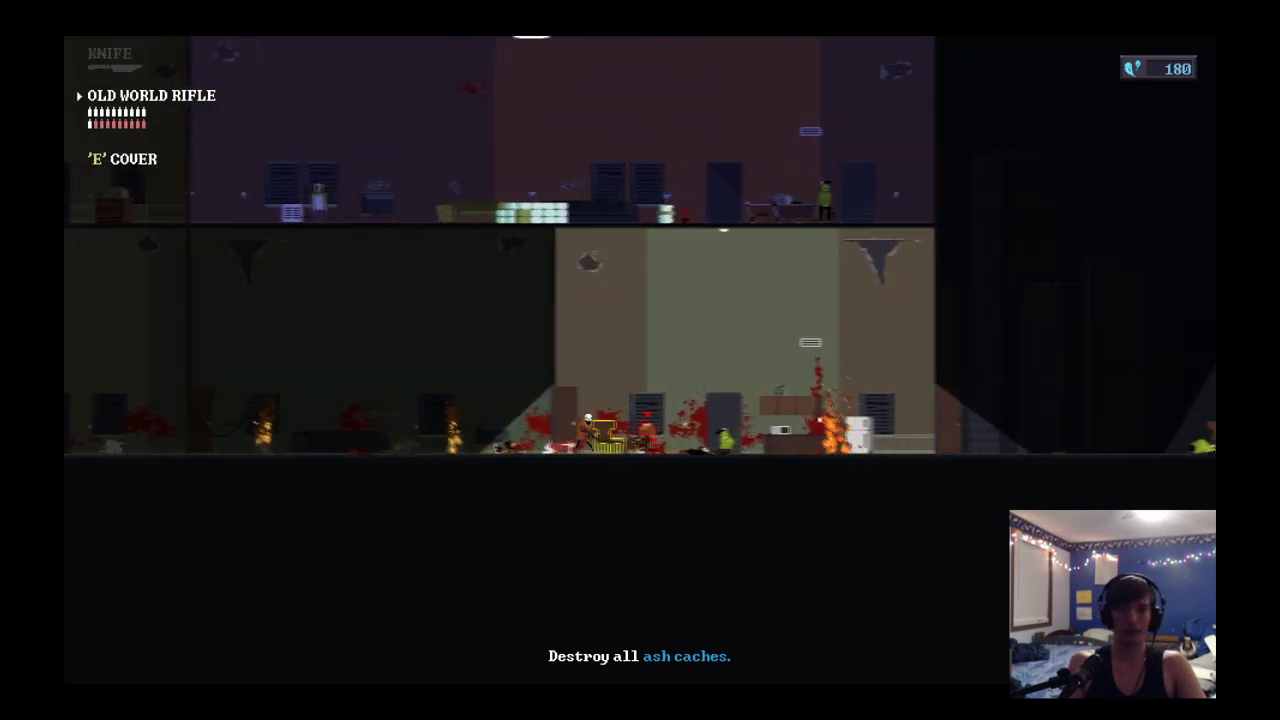
Step: Climb through the upper floor to the rooftop stairhouse, kill the zombie there with the knife, and return downstairs
key(q)
key(w)
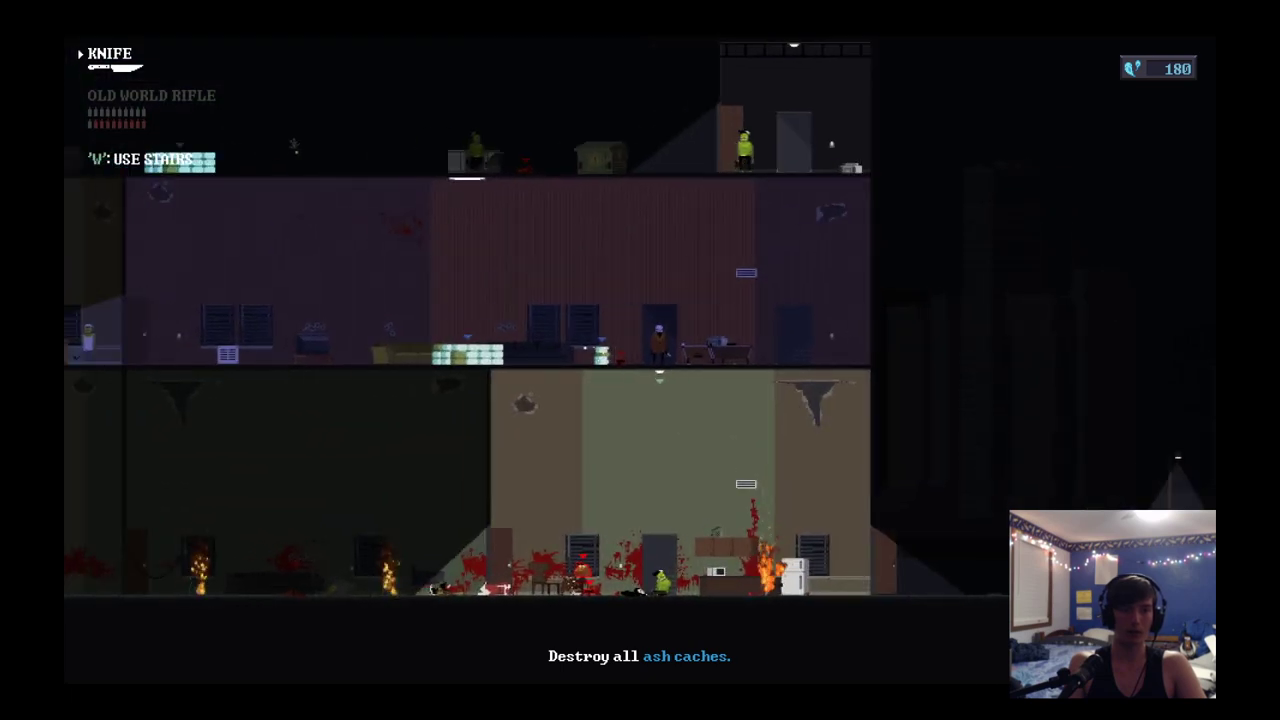
key(d)
key(w)
key(s)
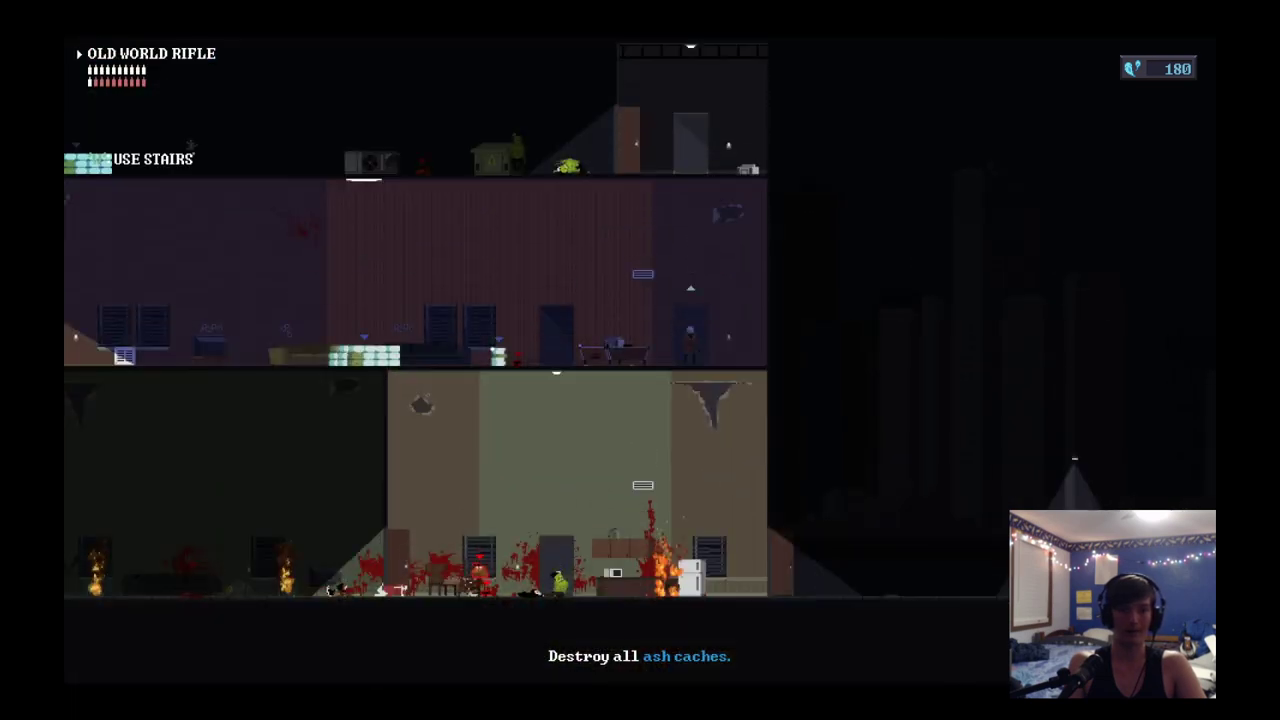
Step: Retreat to the ground-floor kitchen and pick up another knife from the bodies
key(a)
key(s)
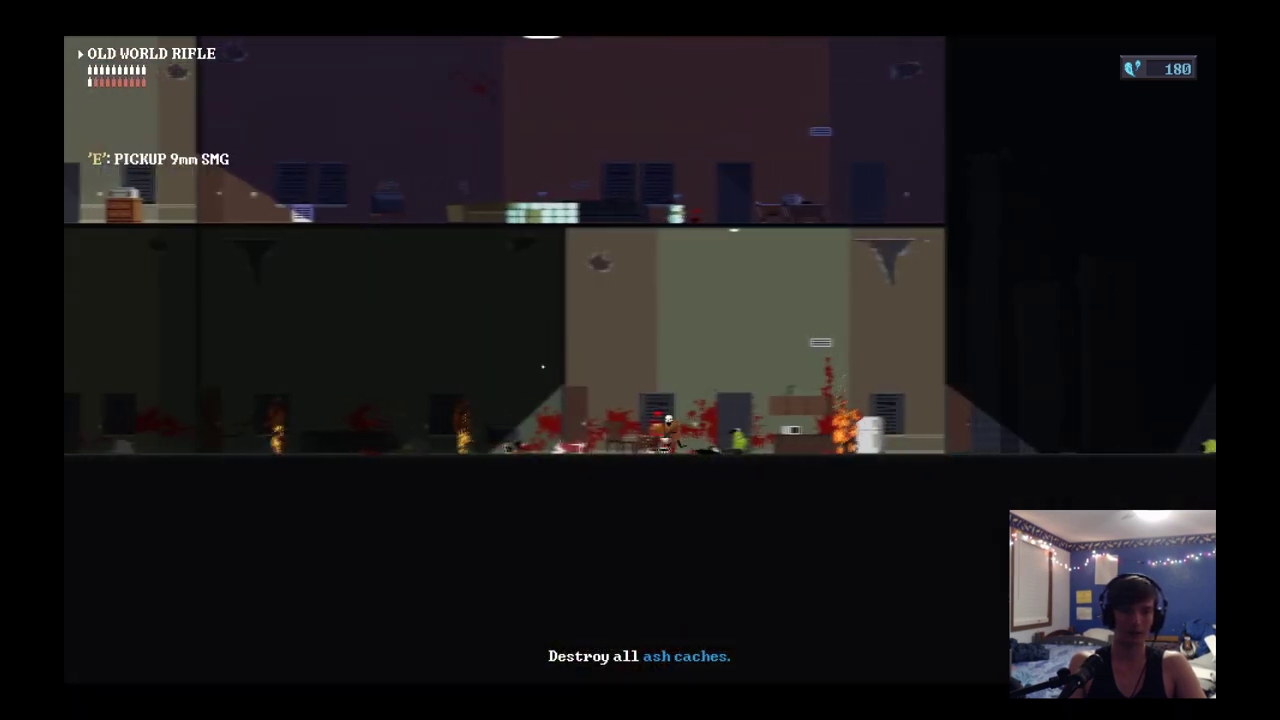
key(d)
key(e)
key(d)
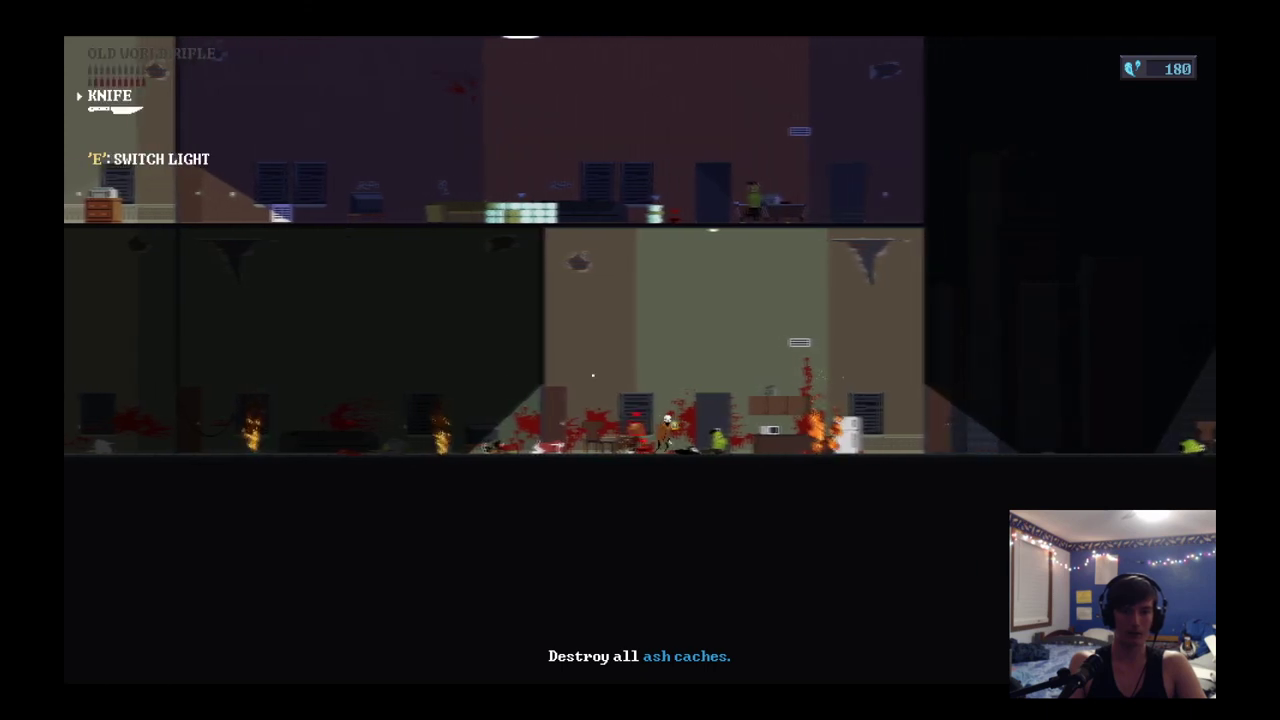
Step: Switch off the kitchen light, cross the dark ground floor, and shoot at the enemy in the dining room with the Old World Rifle
key(e)
key(w)
key(w)
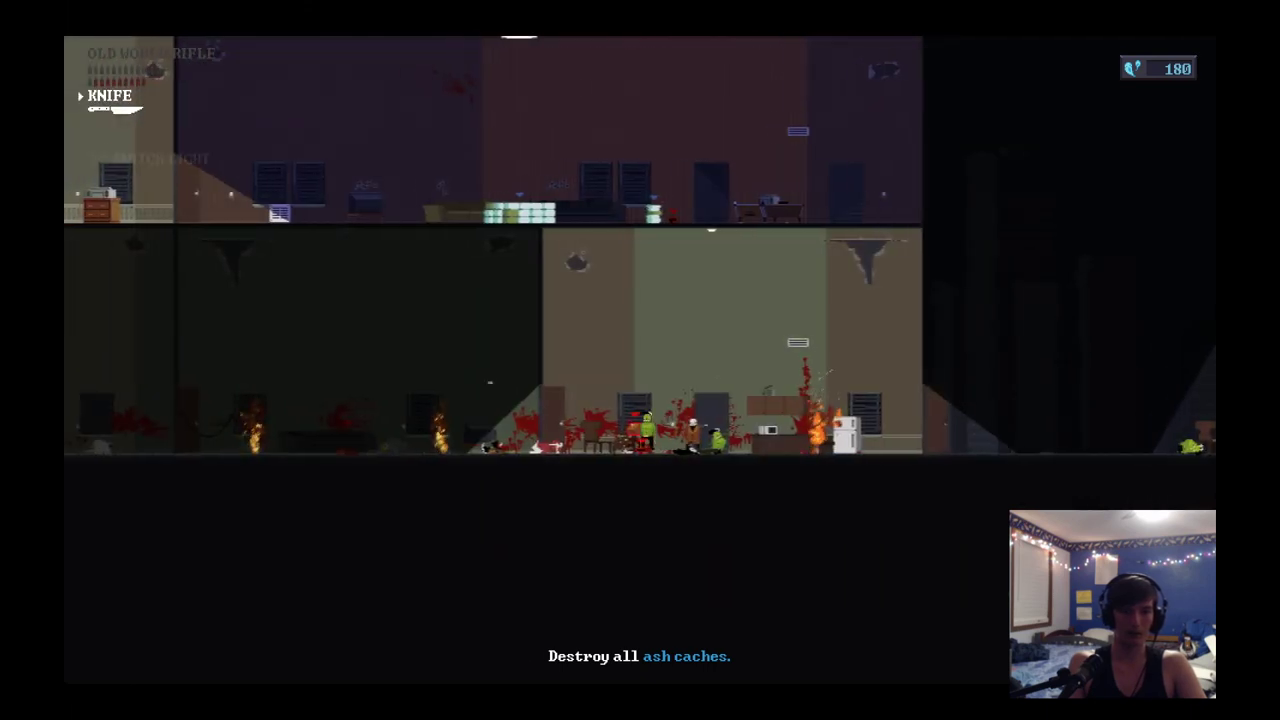
key(a)
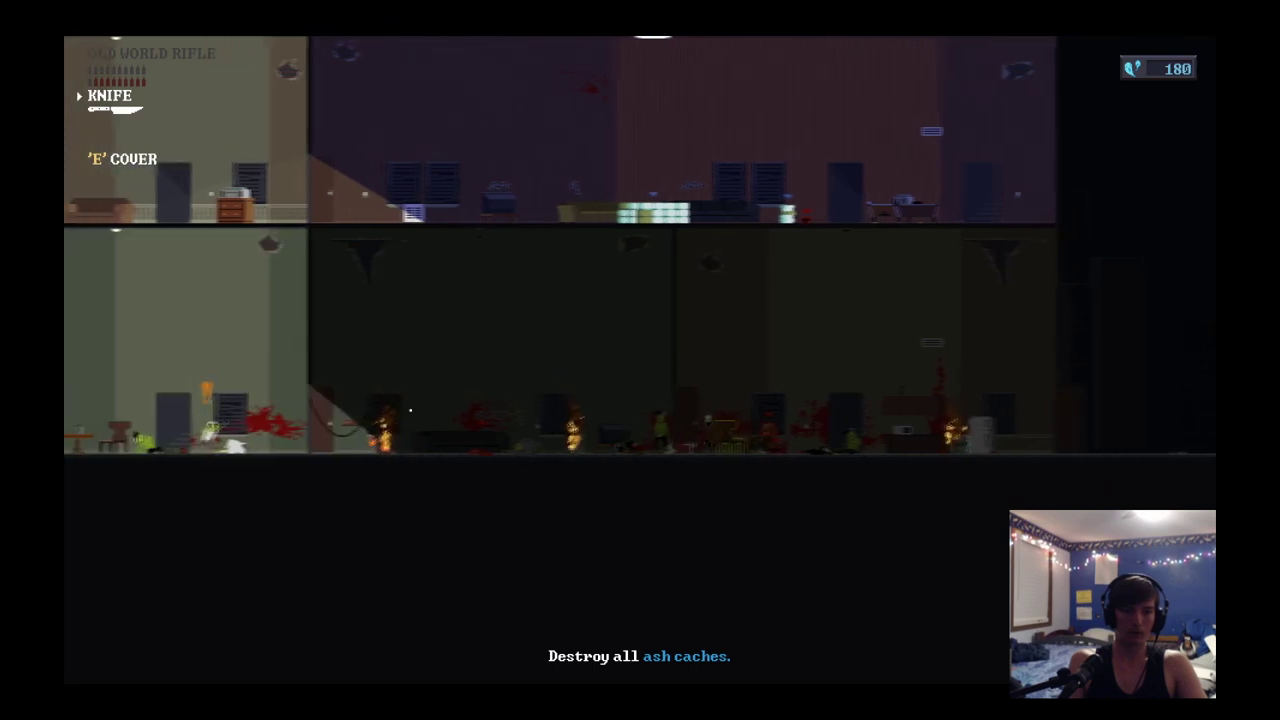
key(a)
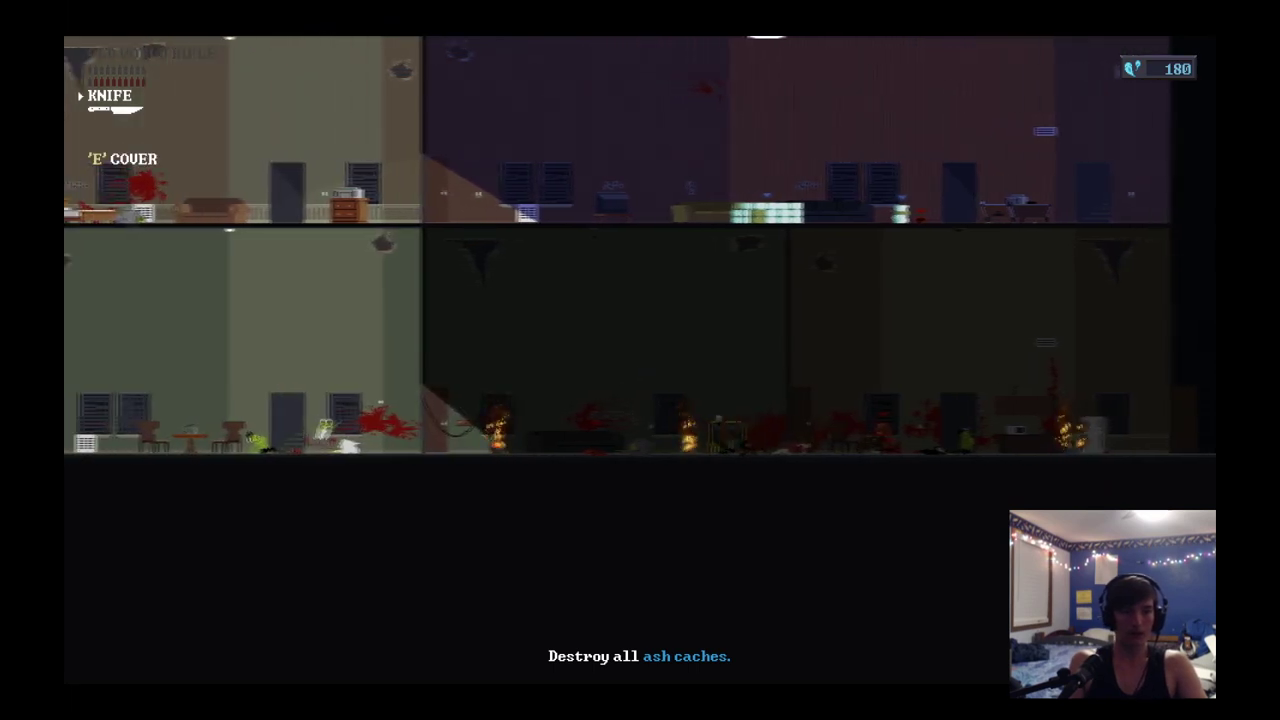
key(d)
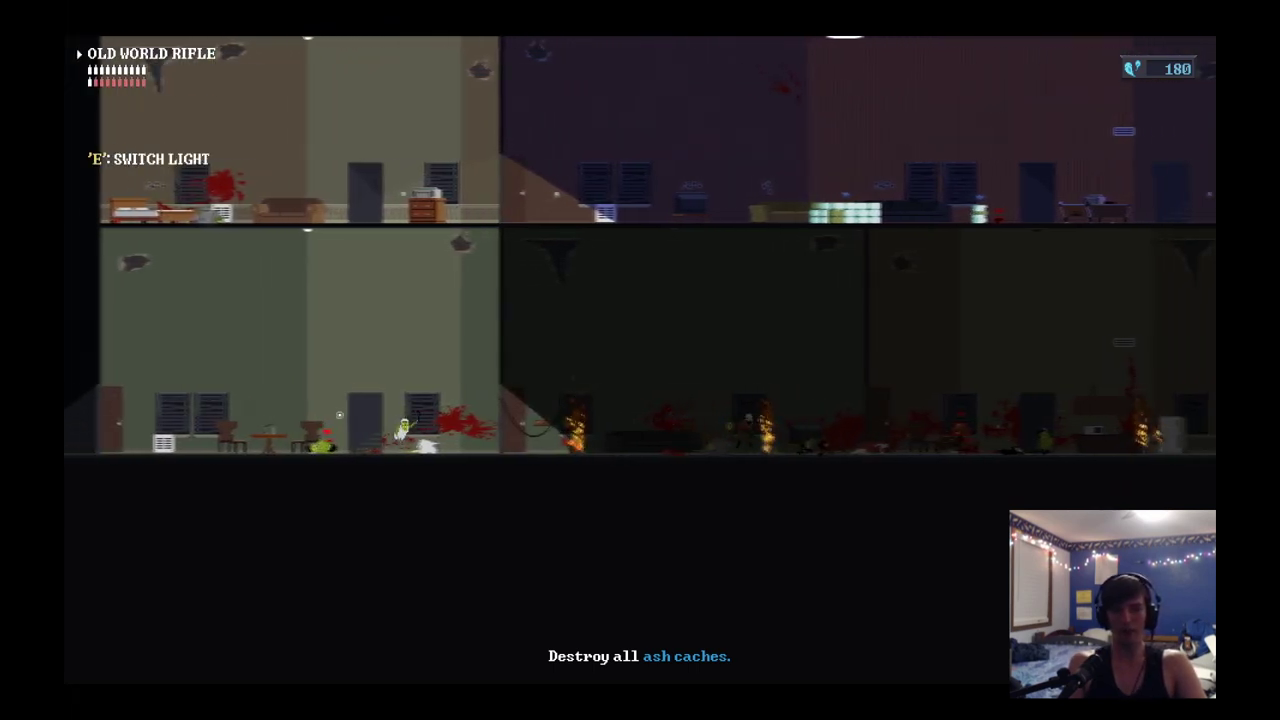
Step: Climb to the rooftop and cross it, destroying both ash caches there
key(d)
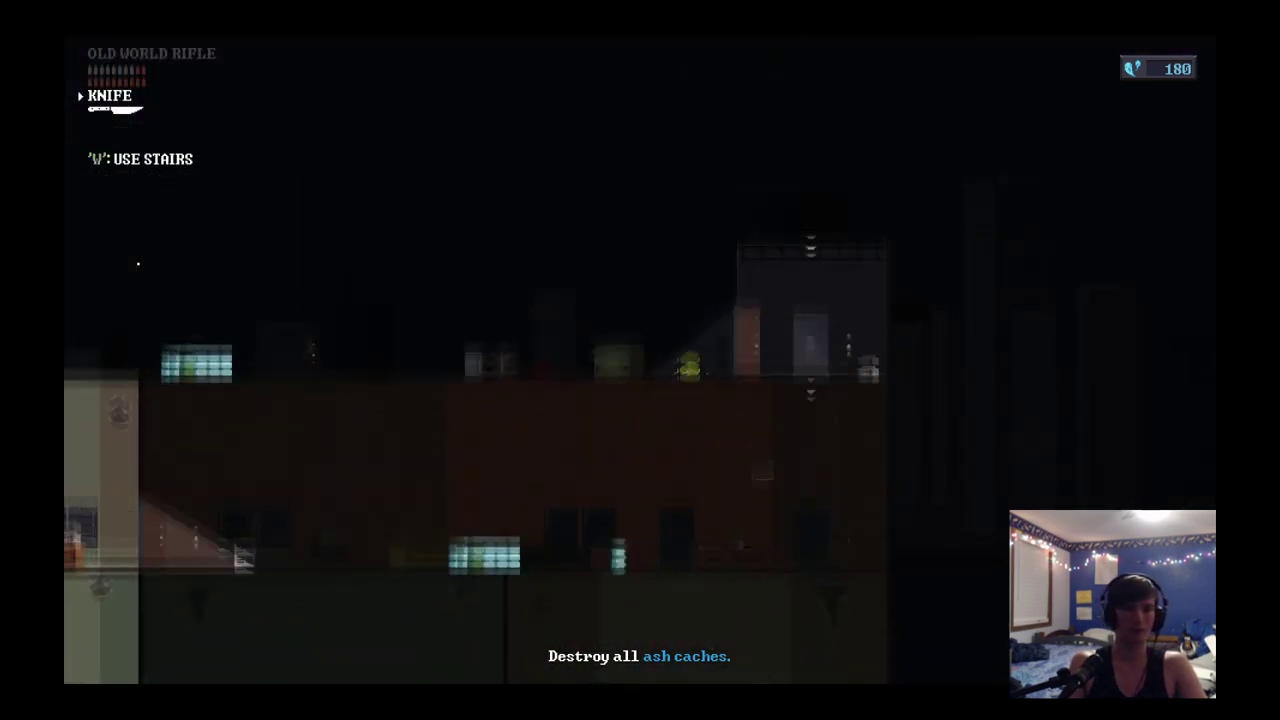
key(a)
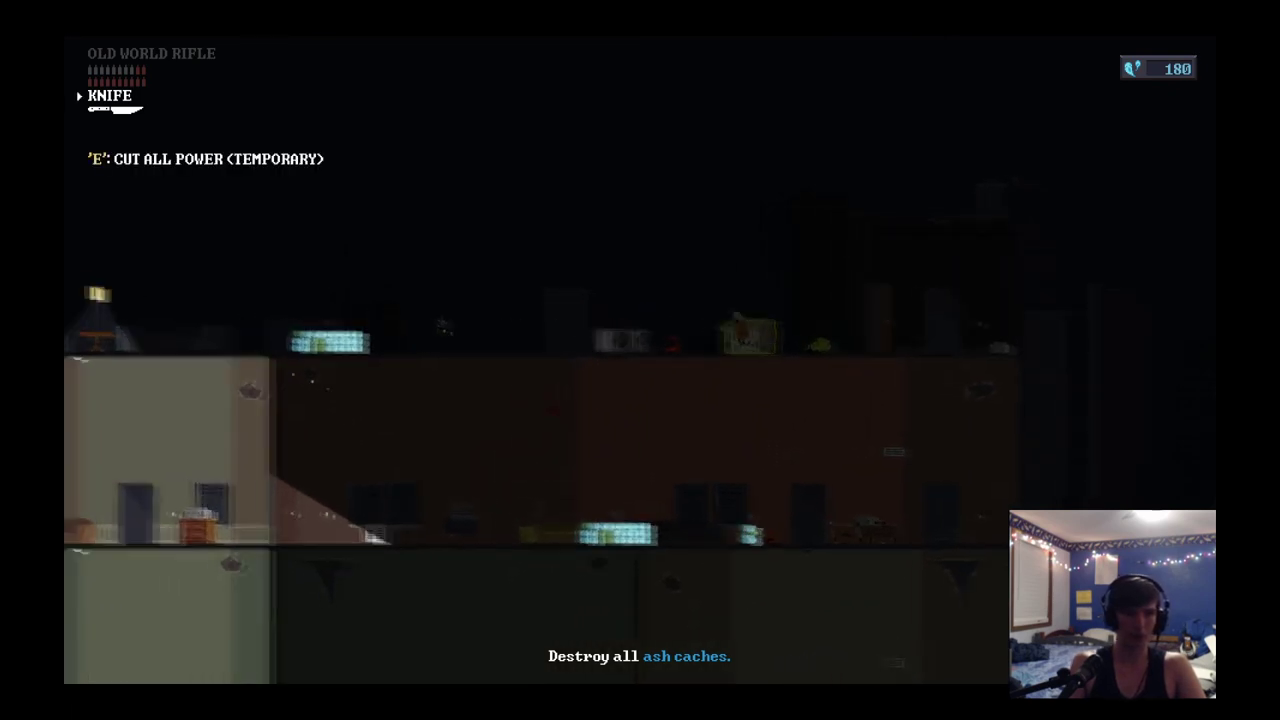
key(a)
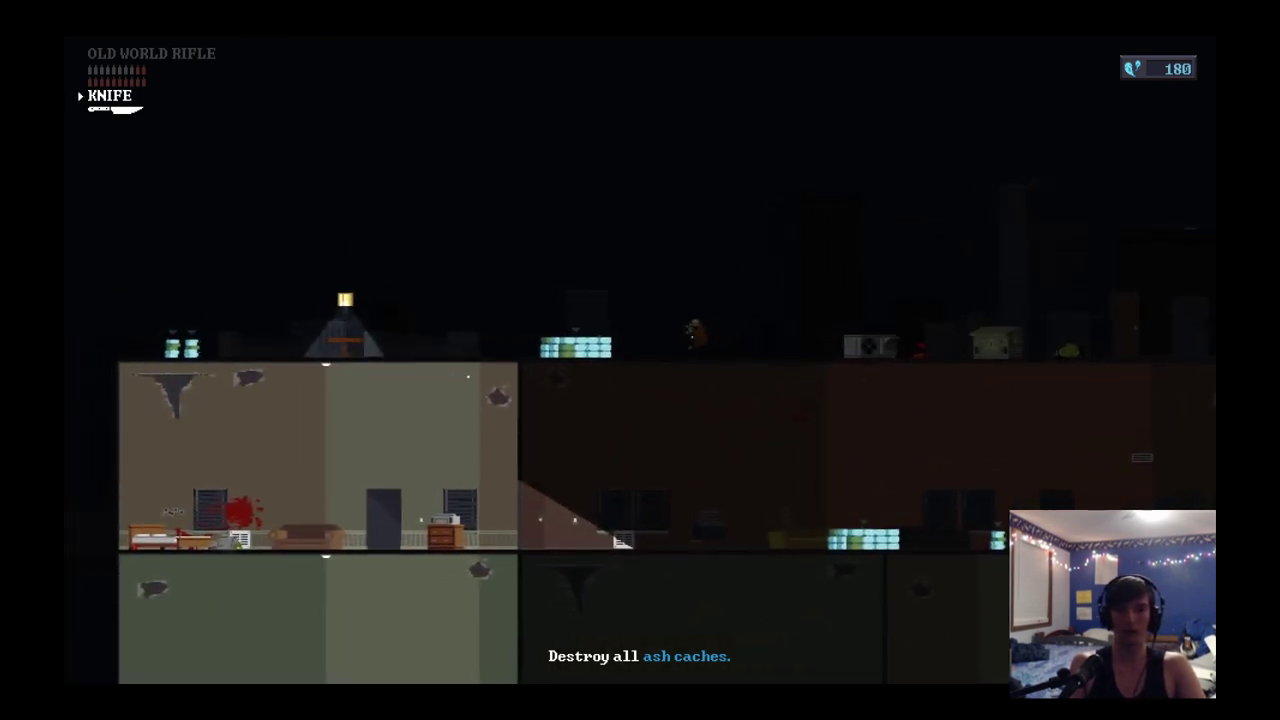
key(a)
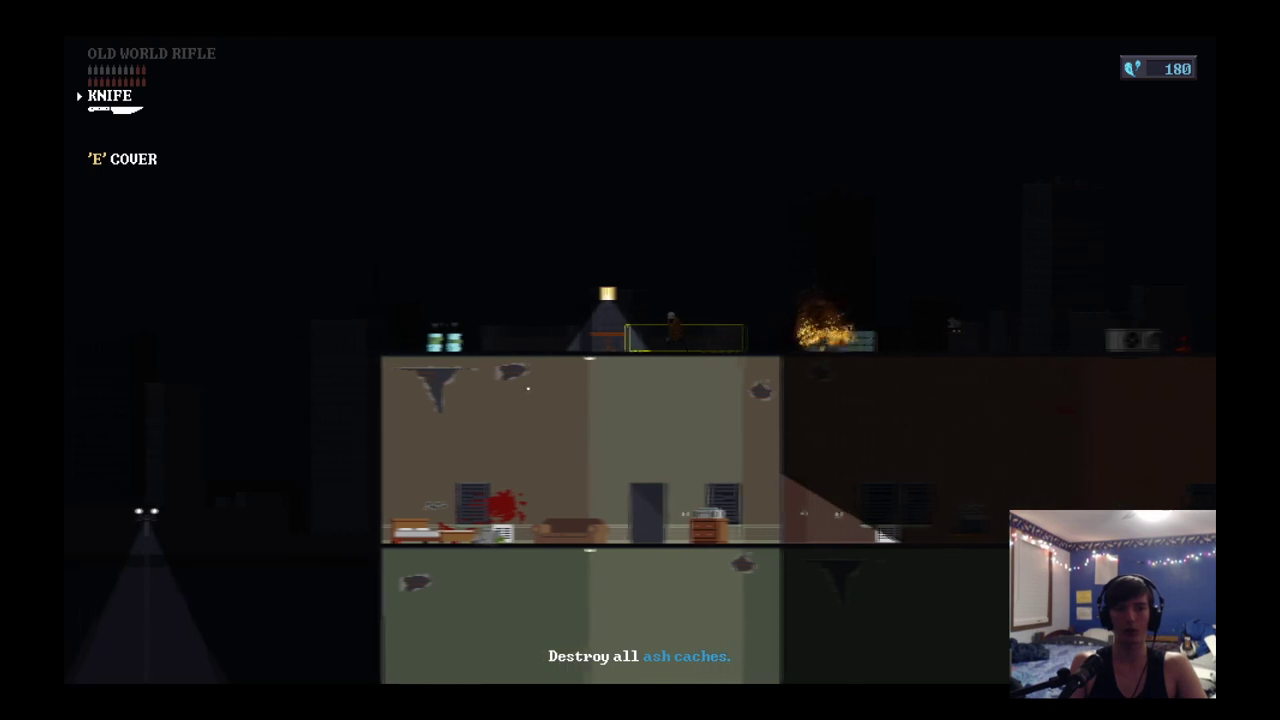
key(a)
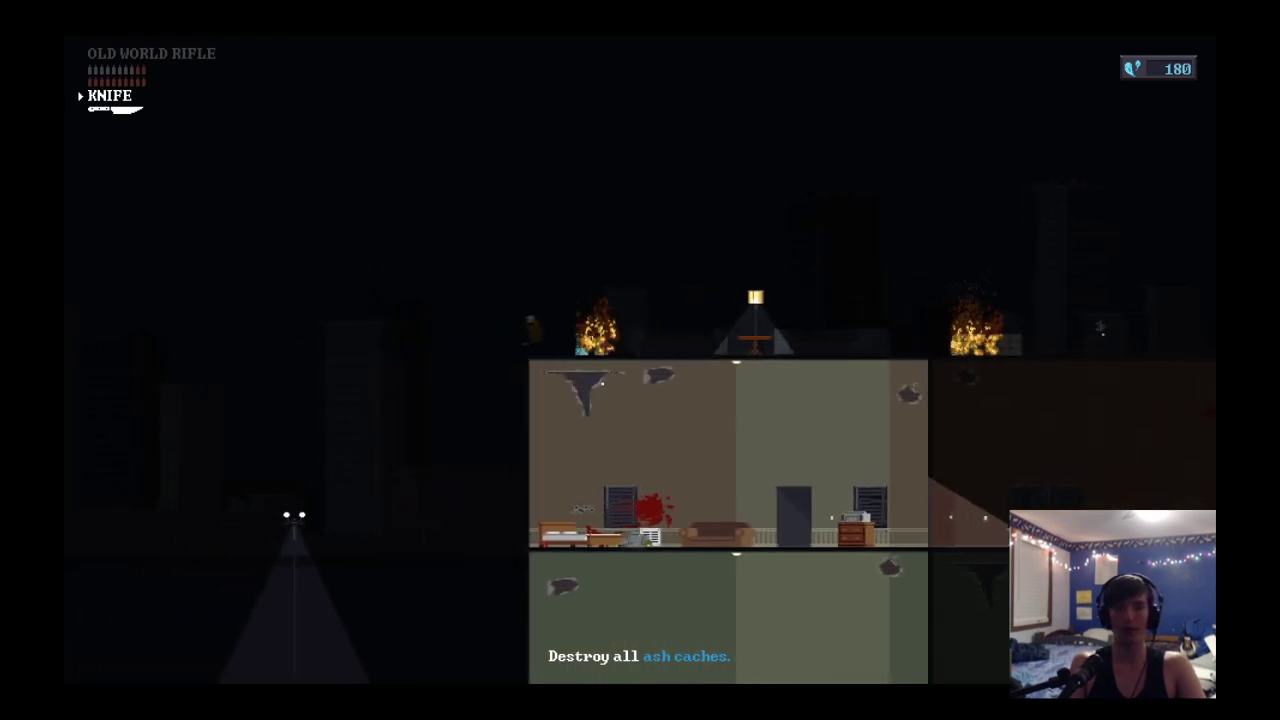
Step: Drop off the rooftop, re-enter through the dining room, and destroy the two ash caches on the upper floor
key(a)
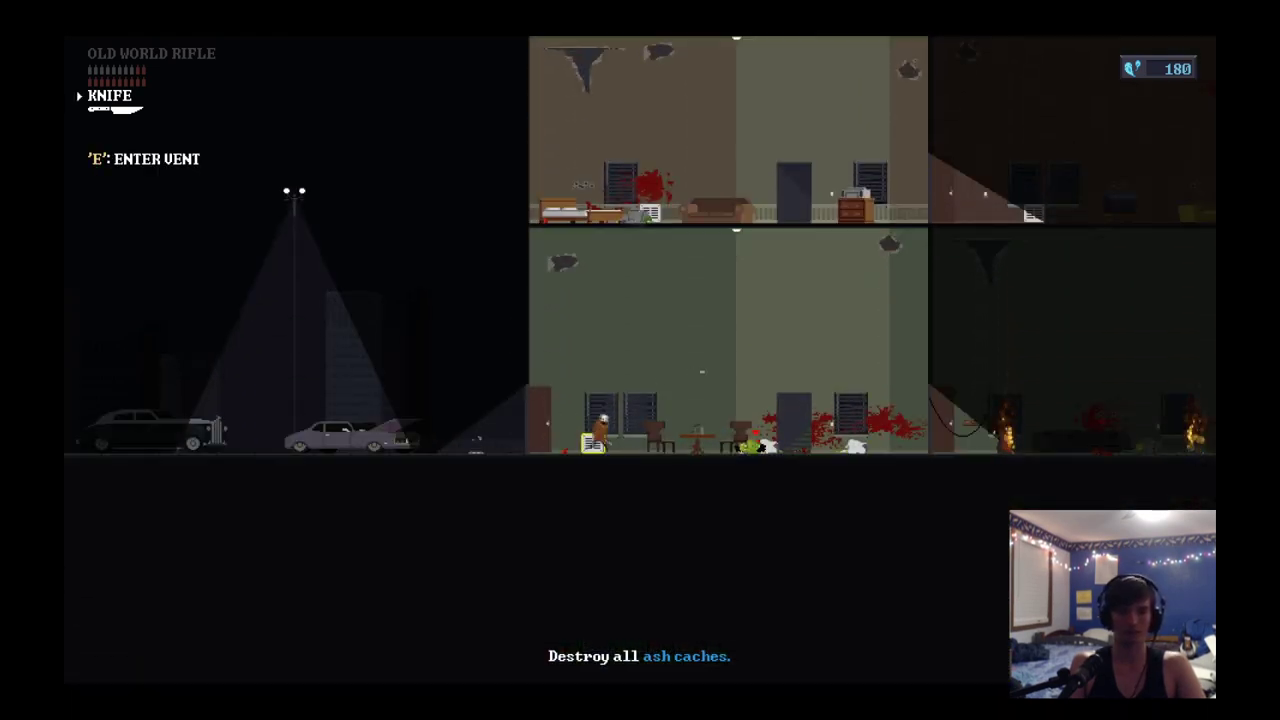
key(d)
key(w)
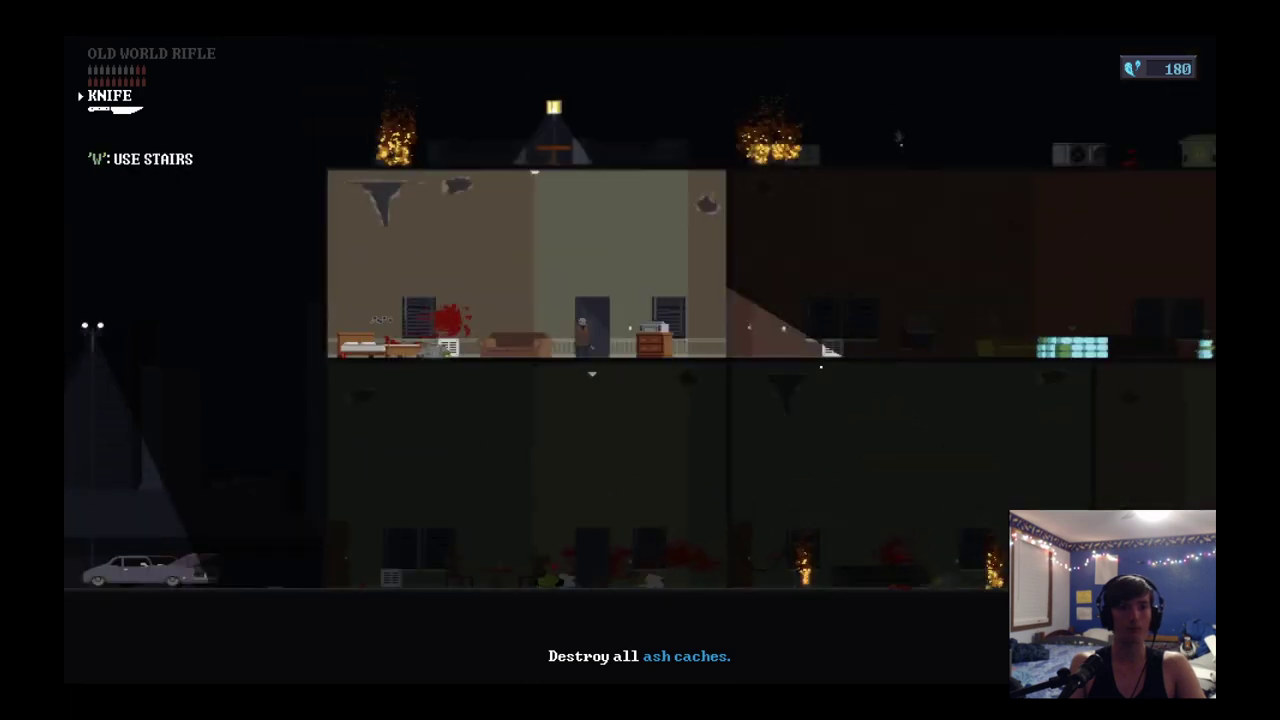
key(d)
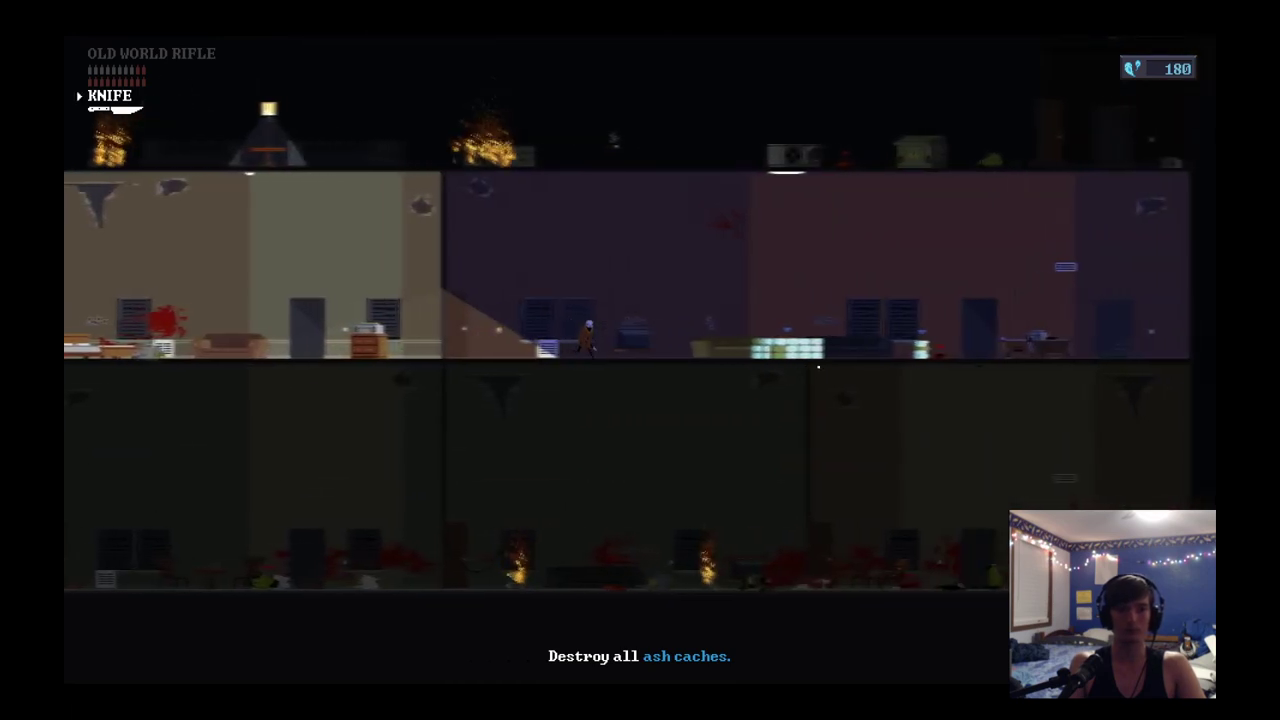
key(d)
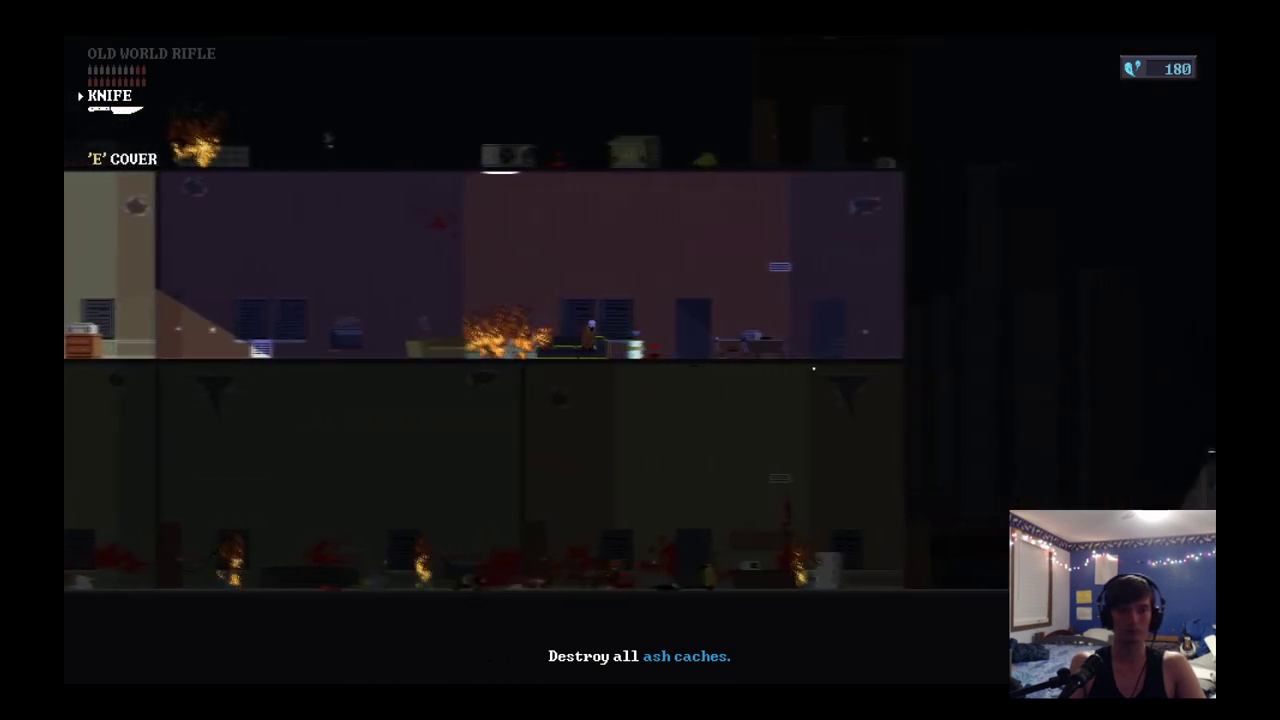
key(d)
Step: Return to the ground floor and swap the knife for the Sawn-Off Shotgun in the middle room
key(w)
key(a)
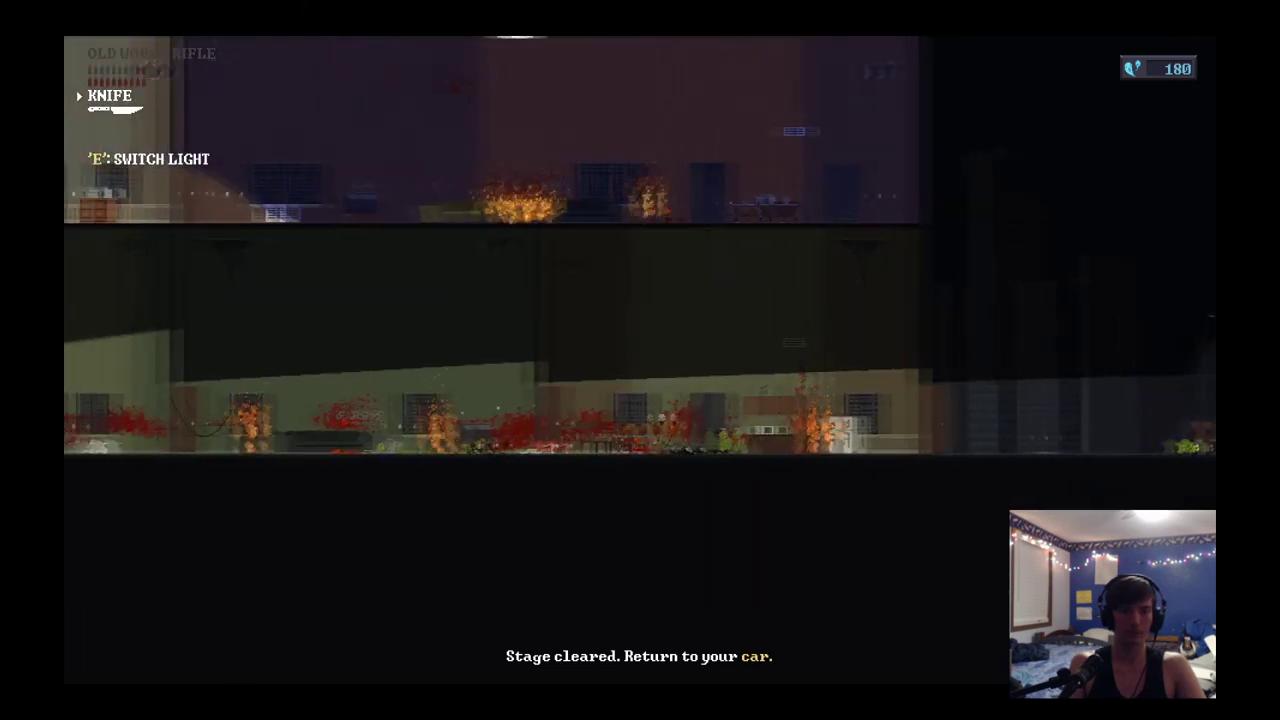
key(a)
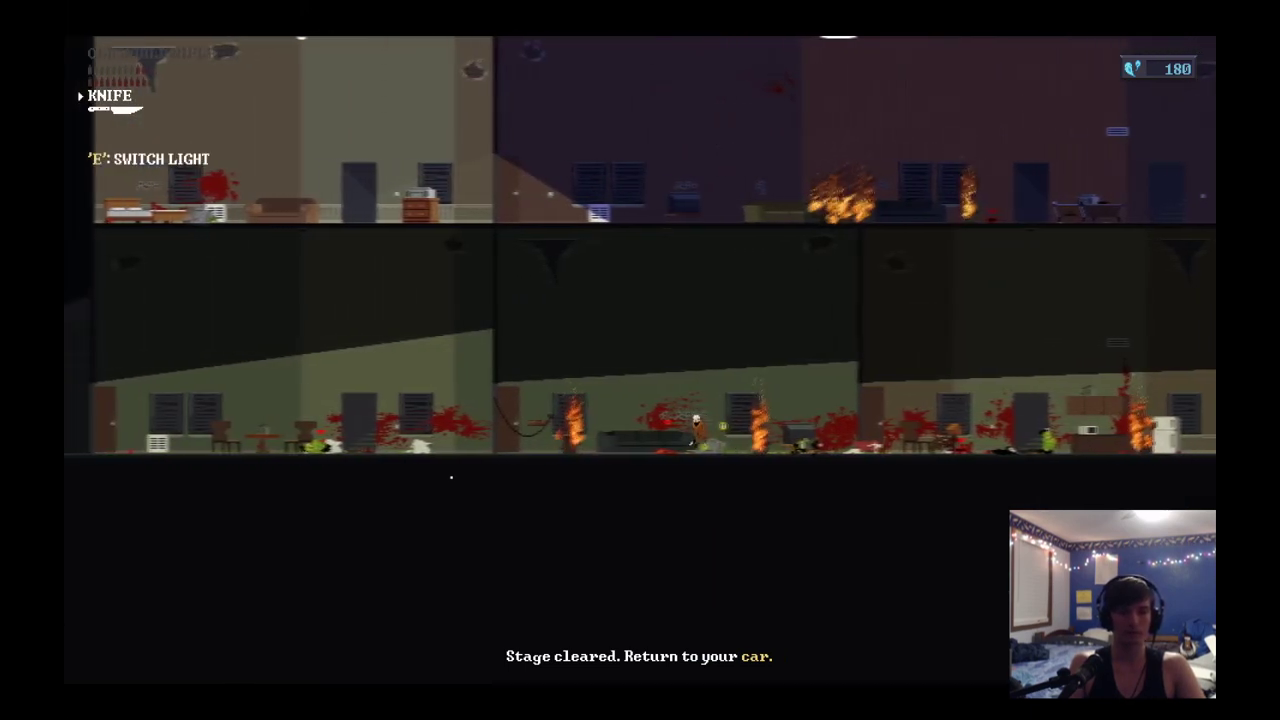
key(a)
key(d)
key(f)
key(a)
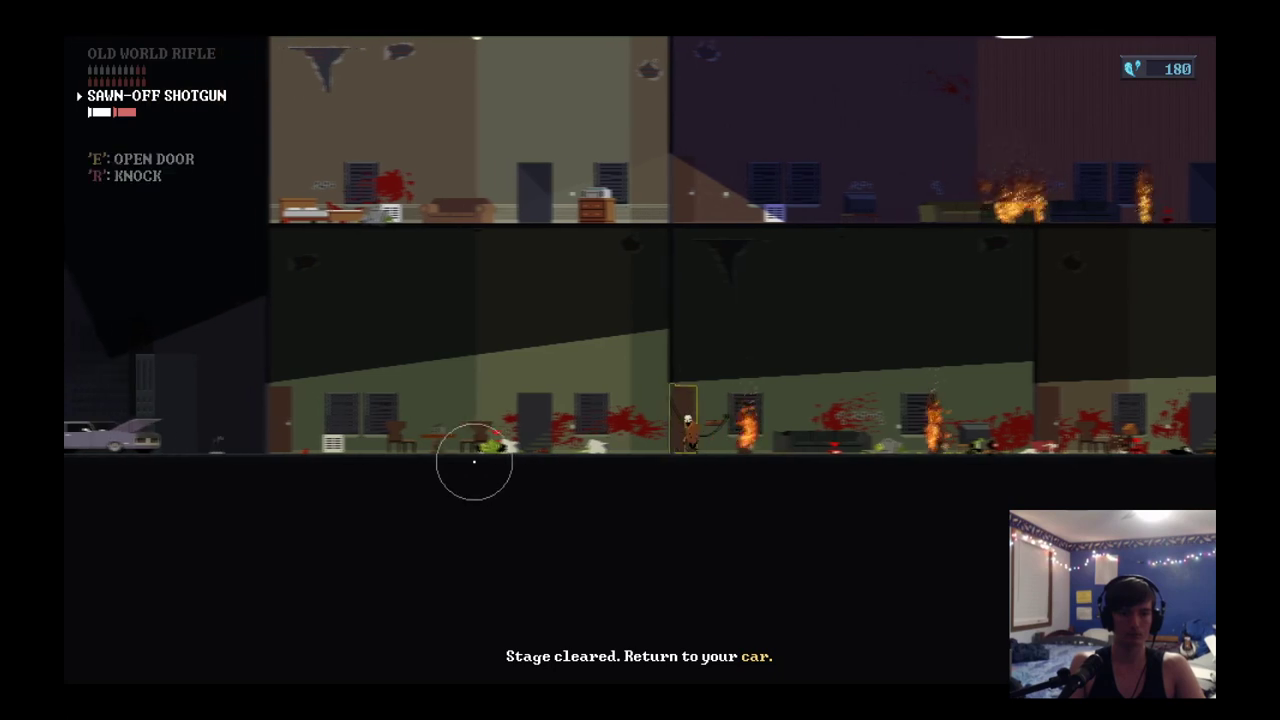
Step: Leave the building, finish the stage at the car, and continue past the results to the custom map list
key(a)
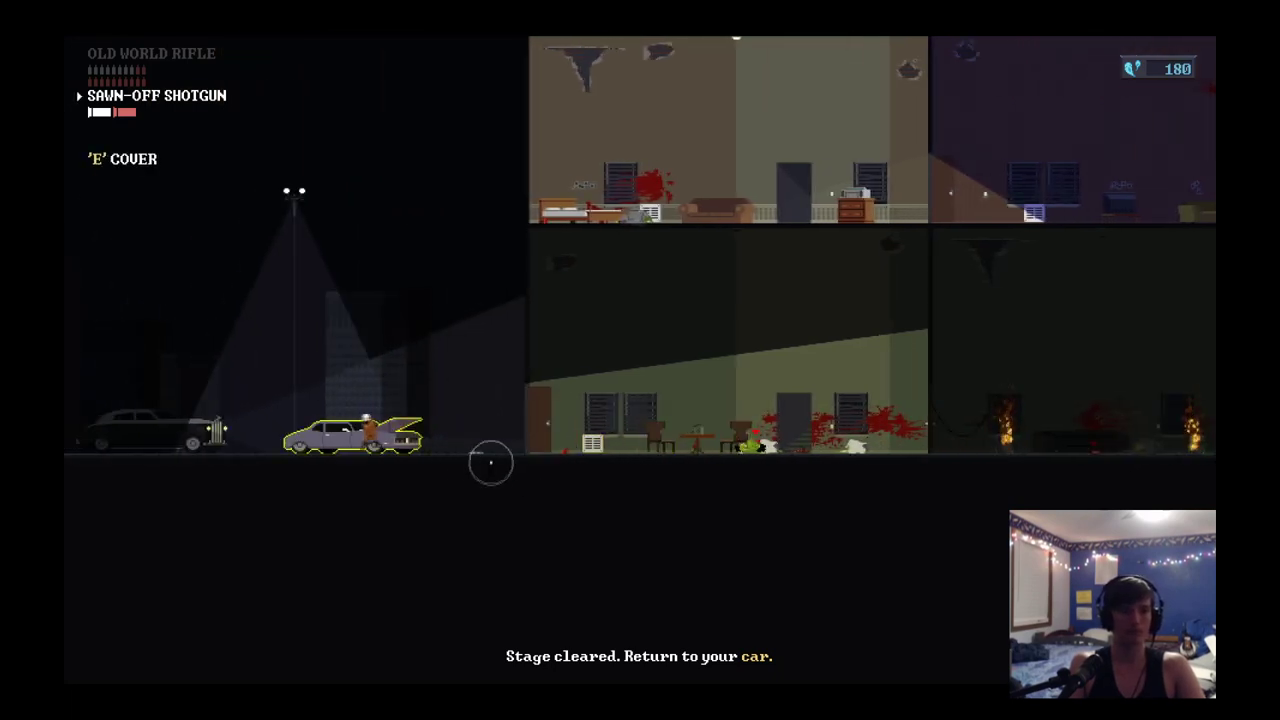
key(e)
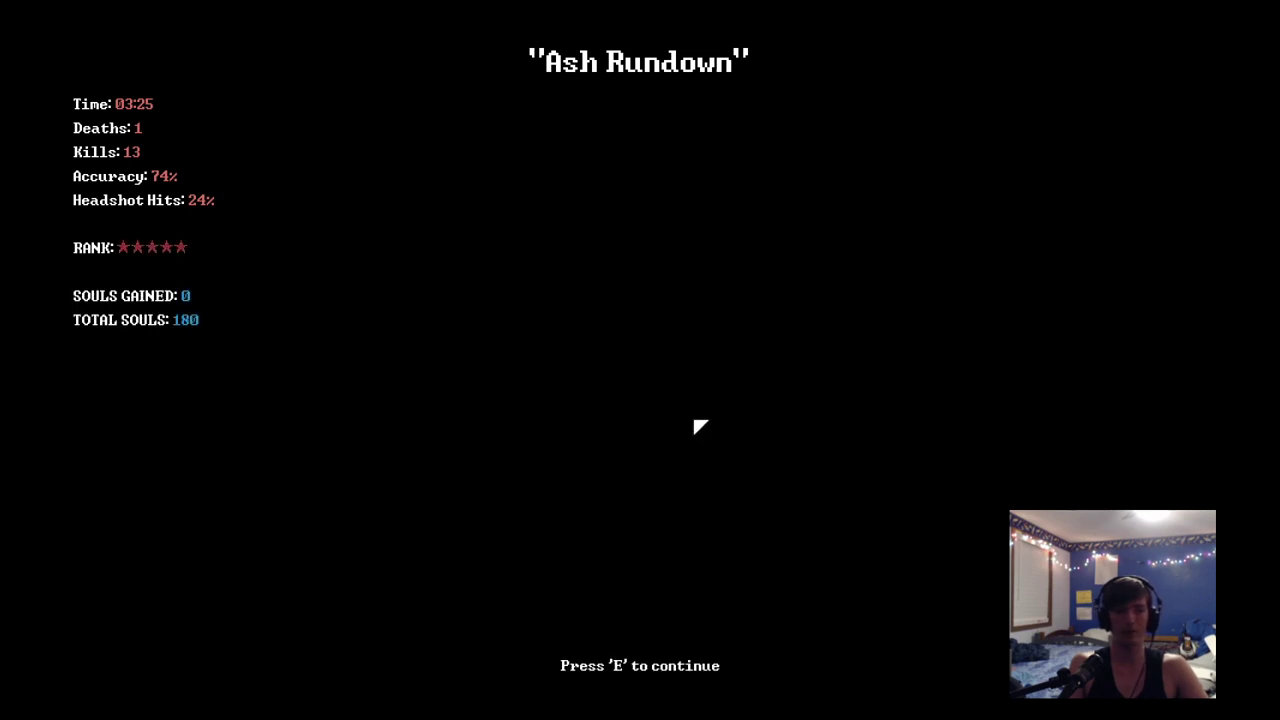
key(e)
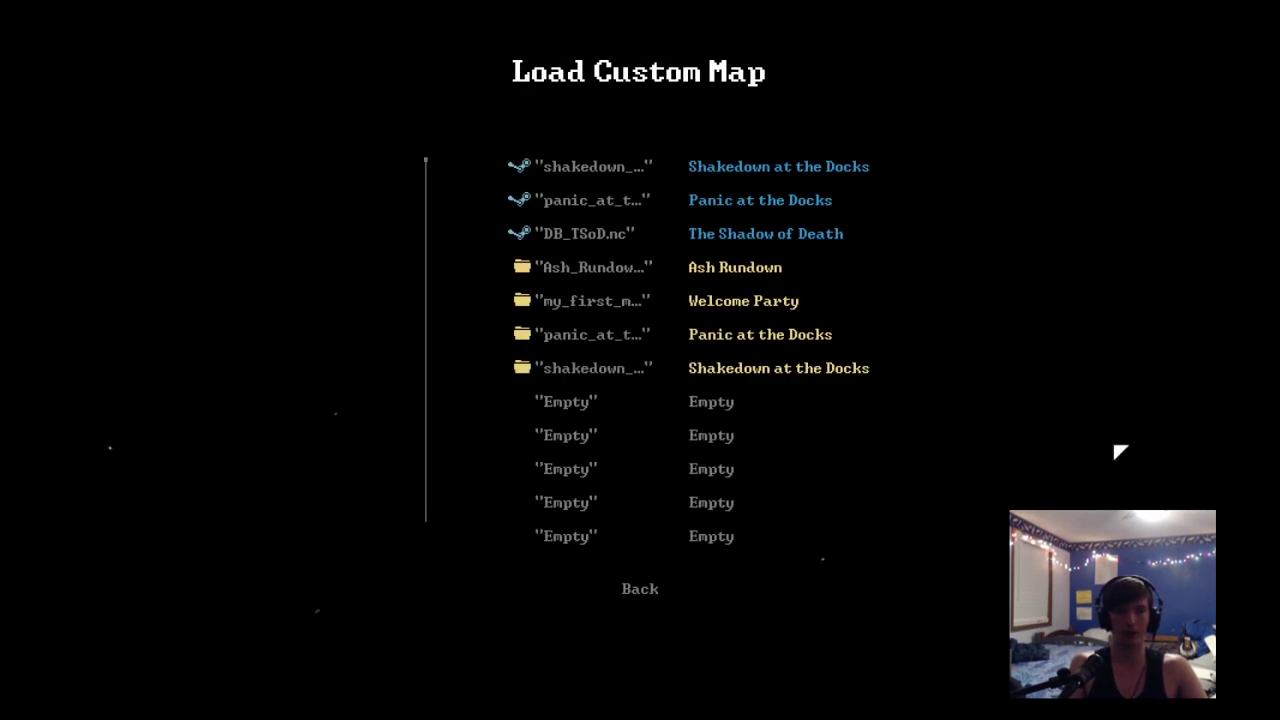